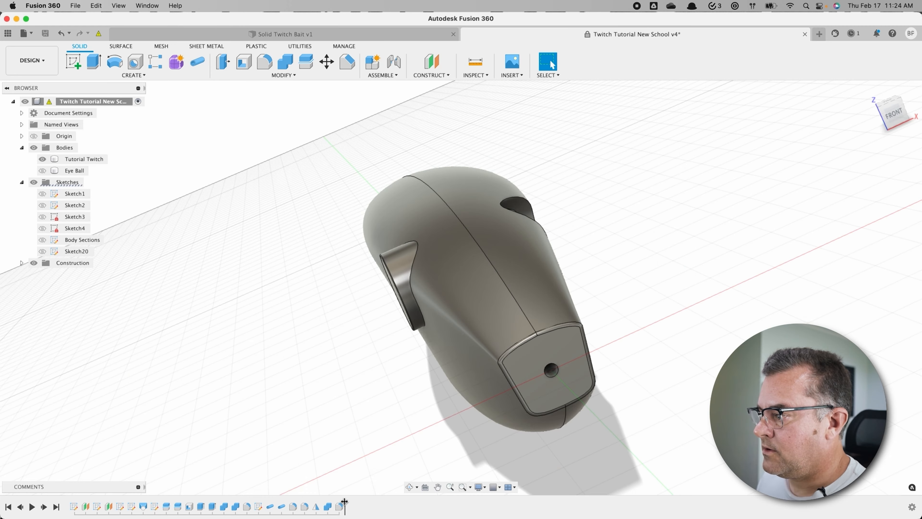
Step: Roll the design history back to just before the Fillet16 feature
drag(241, 382, 195, 377)
drag(287, 501, 240, 502)
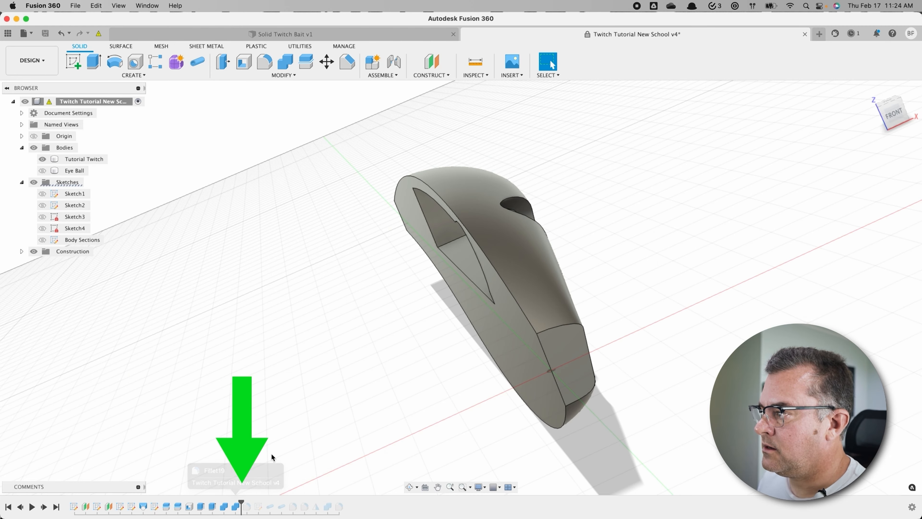
click(885, 119)
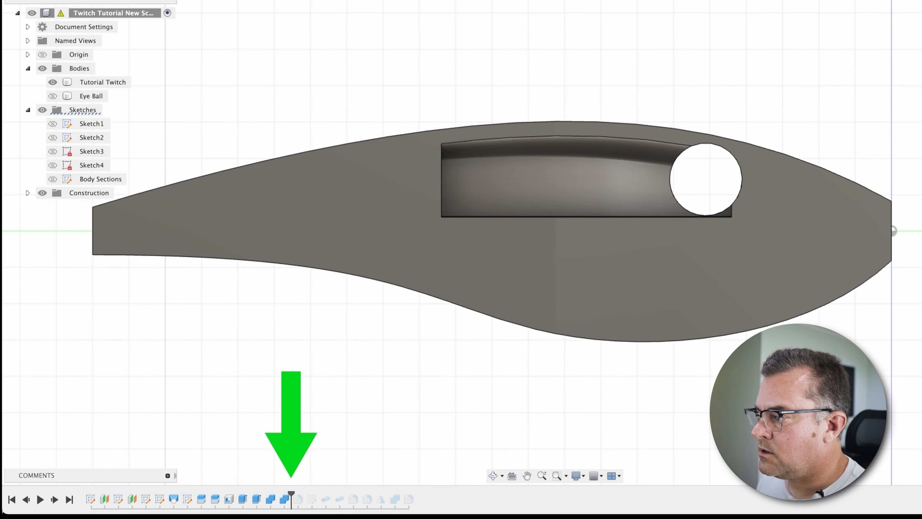
Step: Examine the last two Combine features in the design history and what each does to the lure body and its eye hole
mouse_move(241, 502)
mouse_down()
mouse_move(230, 502)
mouse_move(264, 493)
mouse_up()
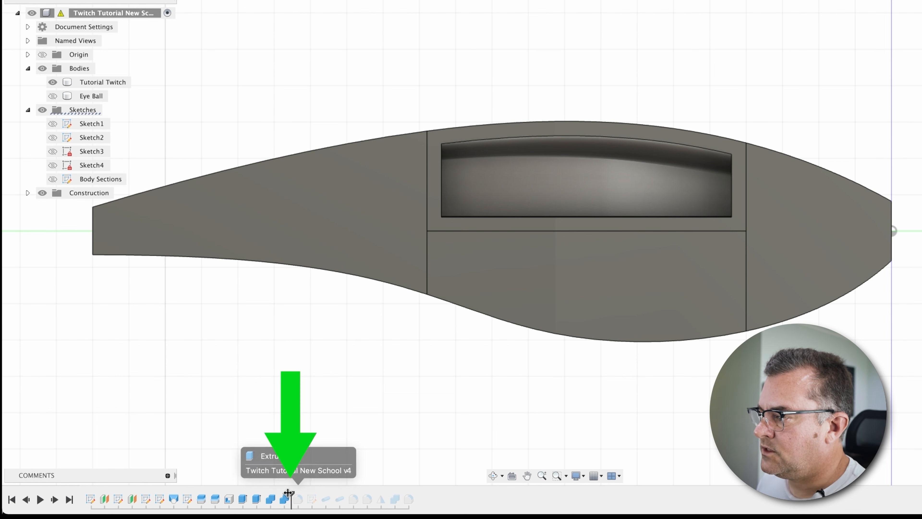
drag(264, 494, 291, 493)
click(272, 500)
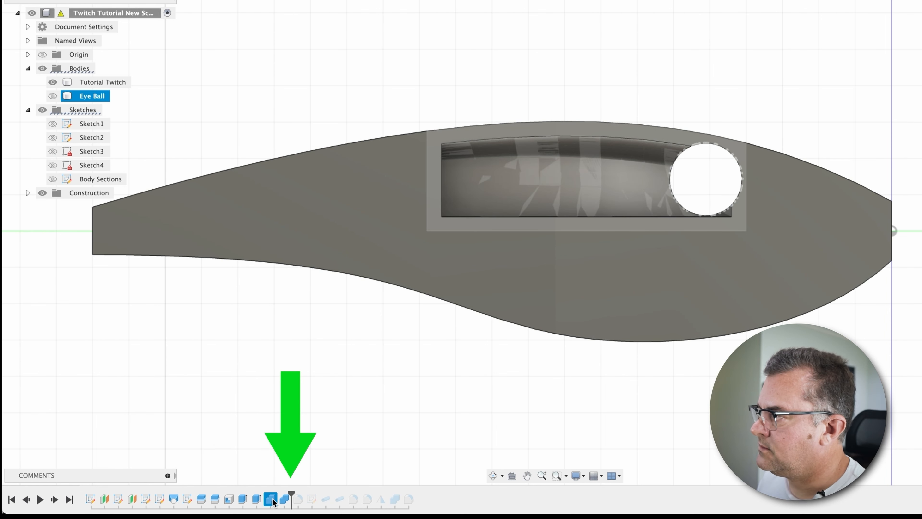
click(286, 501)
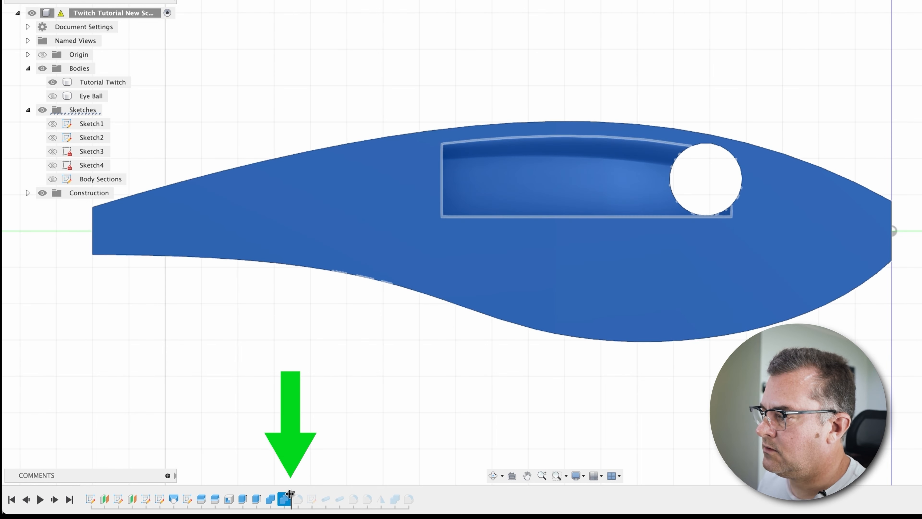
mouse_move(291, 494)
mouse_down()
mouse_move(298, 503)
mouse_move(284, 503)
mouse_move(293, 505)
mouse_up()
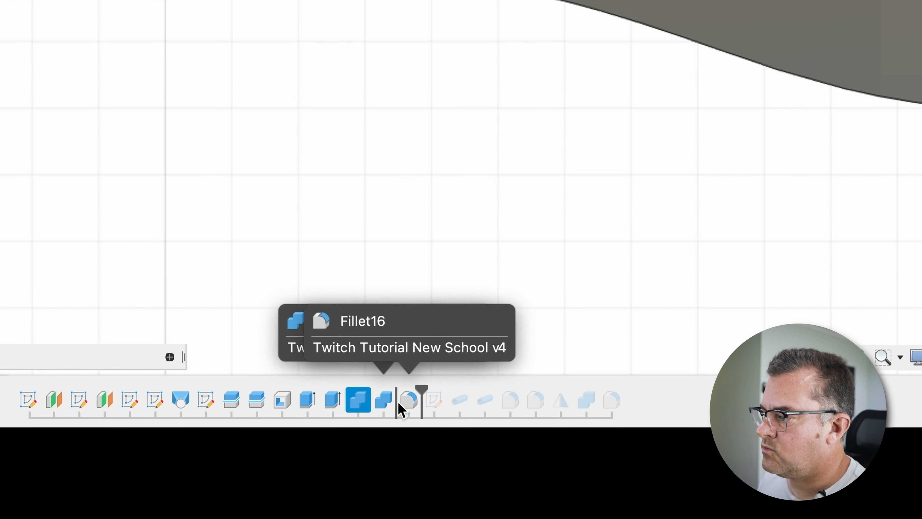
drag(399, 404, 402, 406)
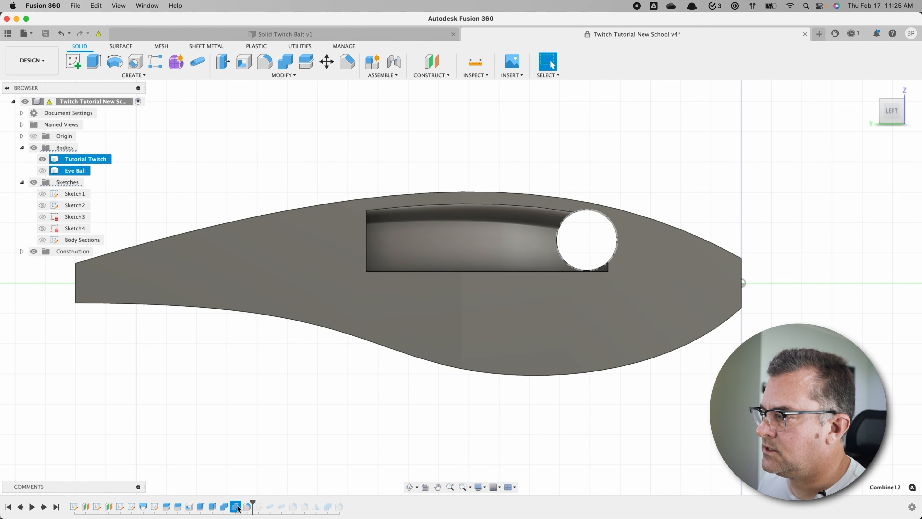
click(224, 509)
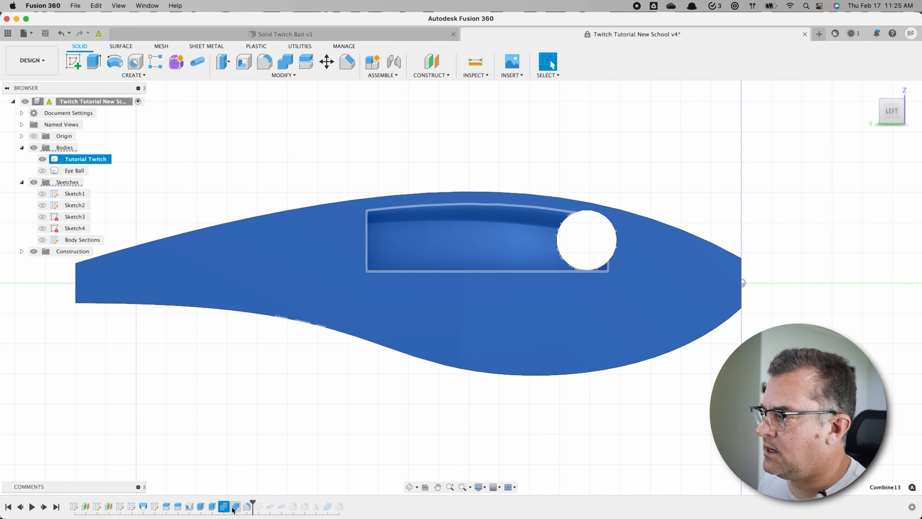
click(234, 508)
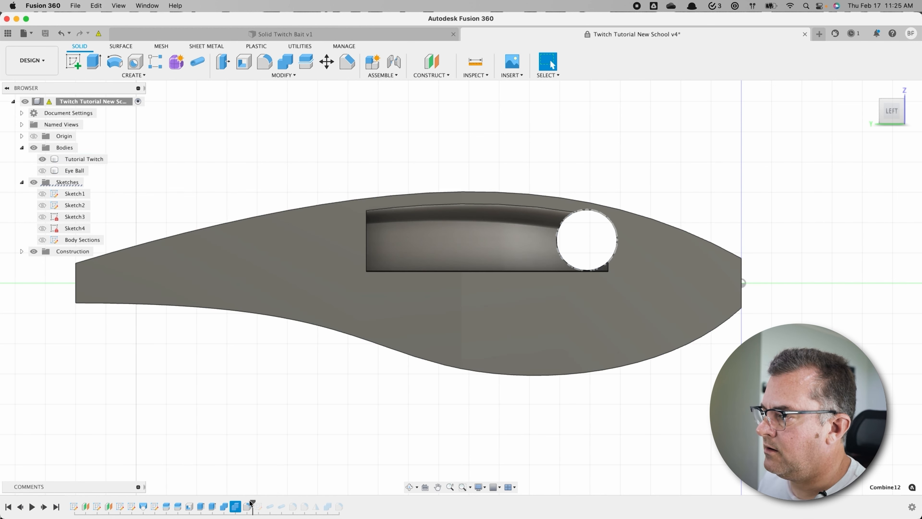
Step: Roll the design history back to between the two Combine features, just before the one that cuts the eye hole
drag(253, 502, 229, 501)
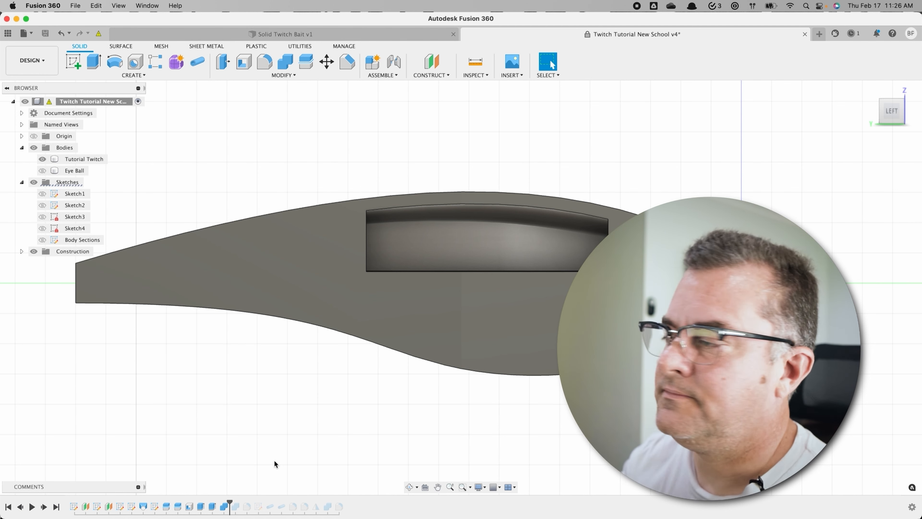
shift+middle_drag(274, 460, 277, 440)
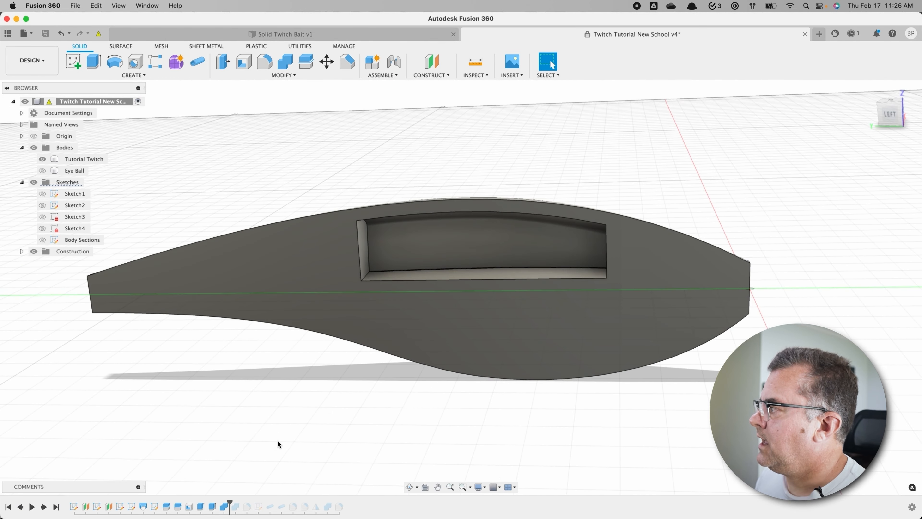
click(890, 116)
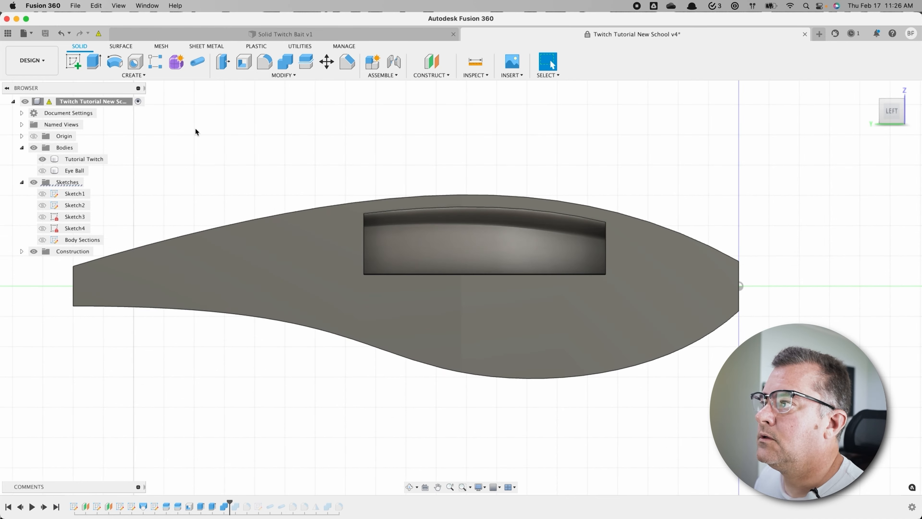
Step: Start a sketch on the lure body's flat inner face and offset the outer outline 0.4 mm inward
click(73, 62)
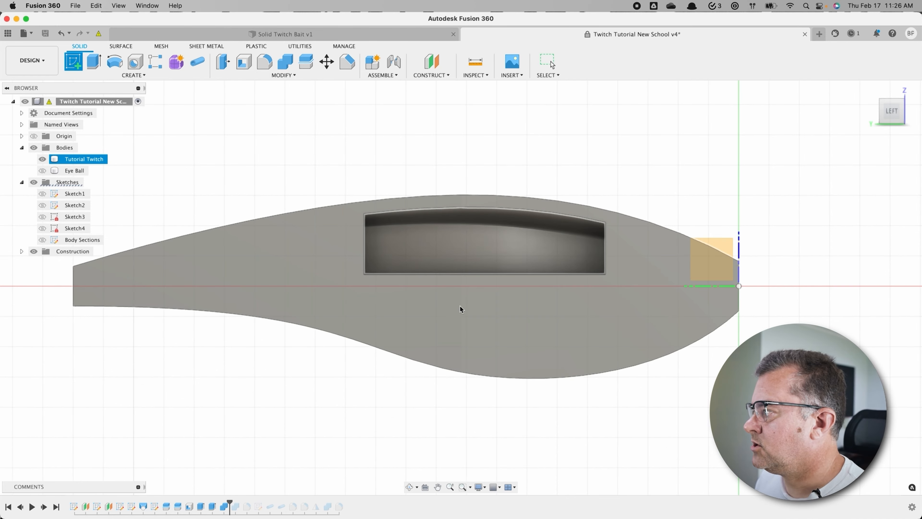
click(497, 325)
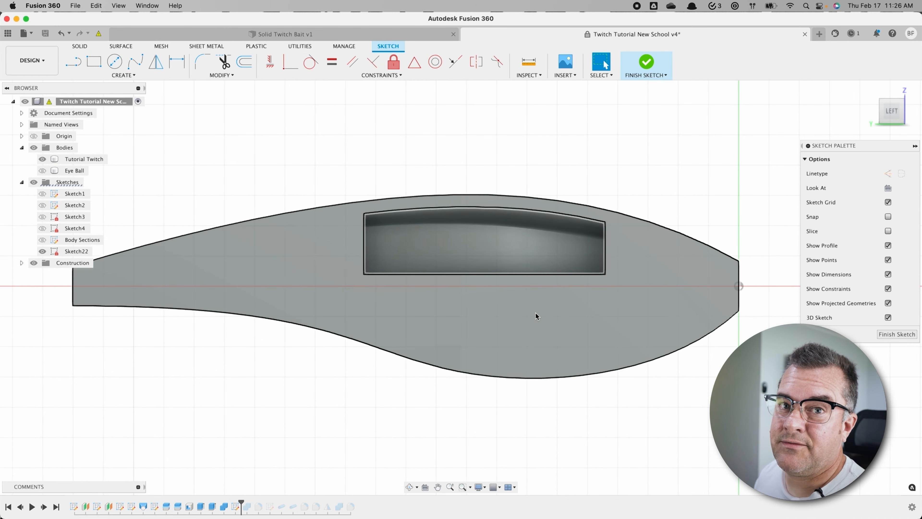
click(242, 65)
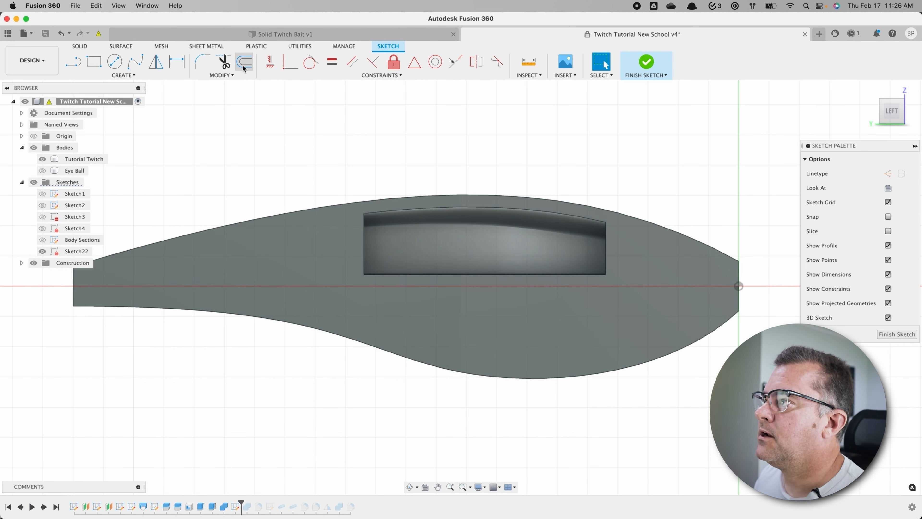
click(330, 206)
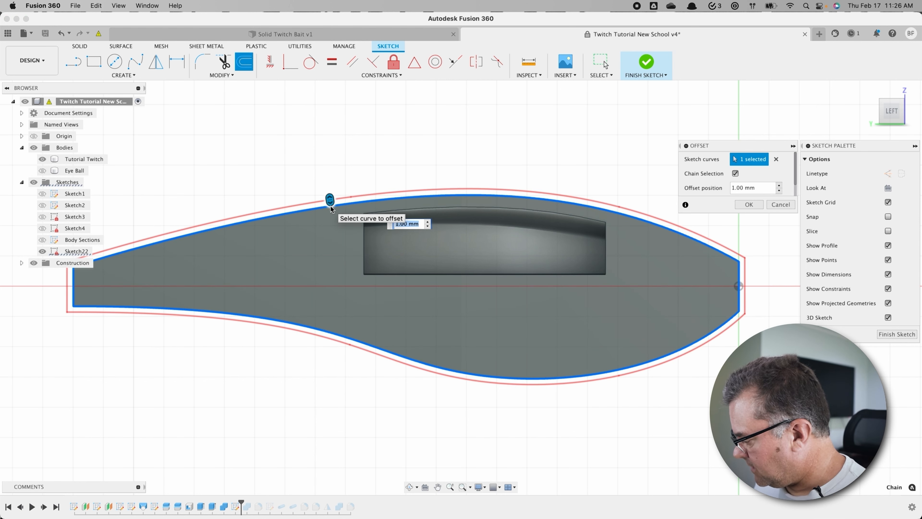
text(-4)
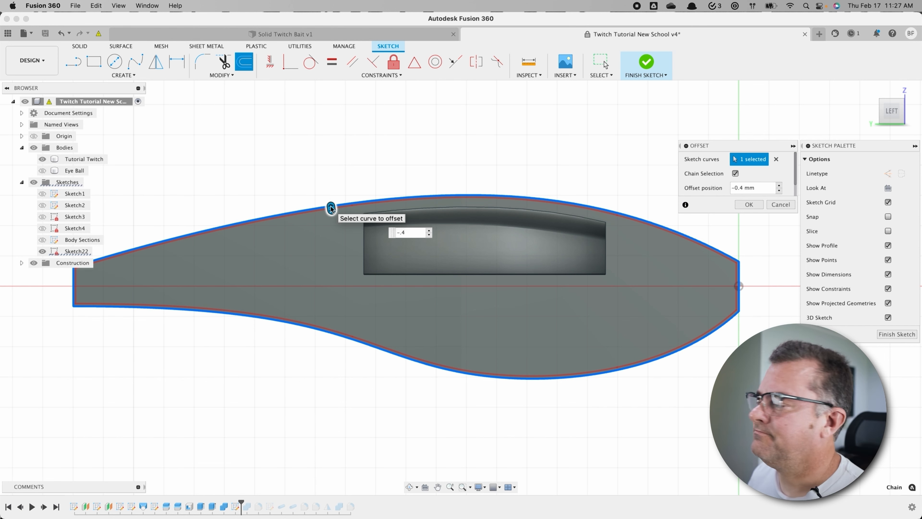
key(Return)
Step: Hide the Tutorial Twitch body and remove the projected pocket outline from the sketch
scroll(432, 327, down, 2)
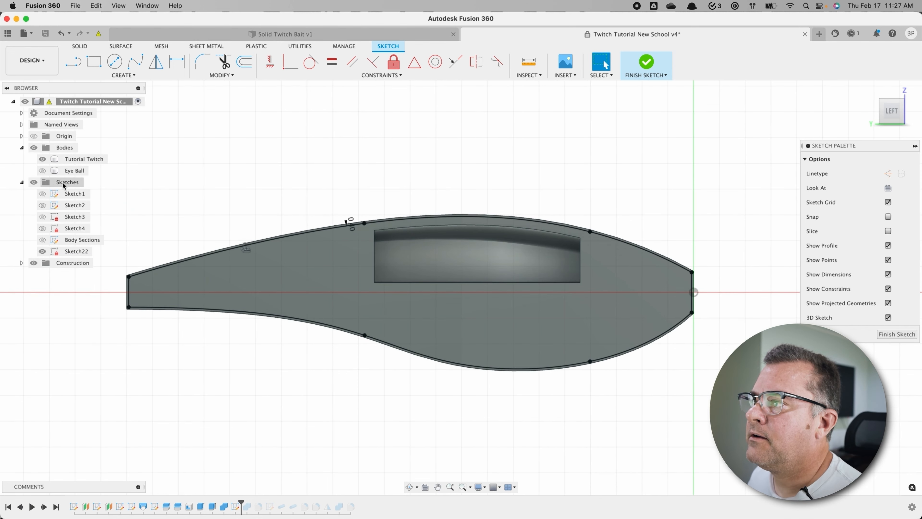
click(43, 159)
scroll(536, 315, up, 3)
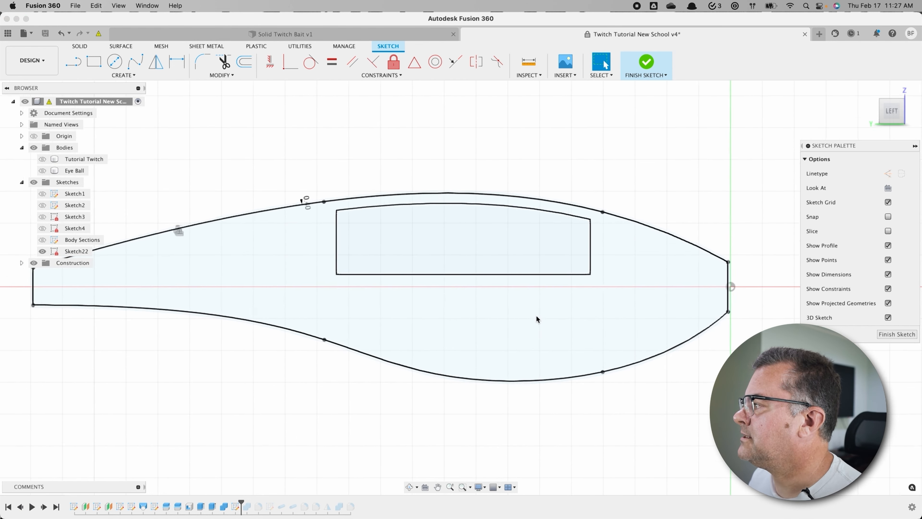
click(500, 323)
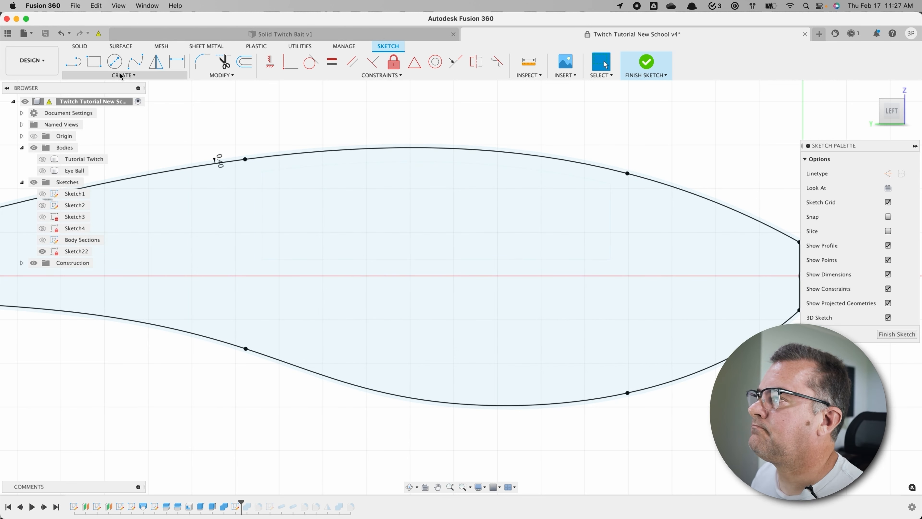
Step: Show the body again and sketch a two-segment V between the upper and lower offset curves, with an upper leg about 15.7 mm long
click(74, 62)
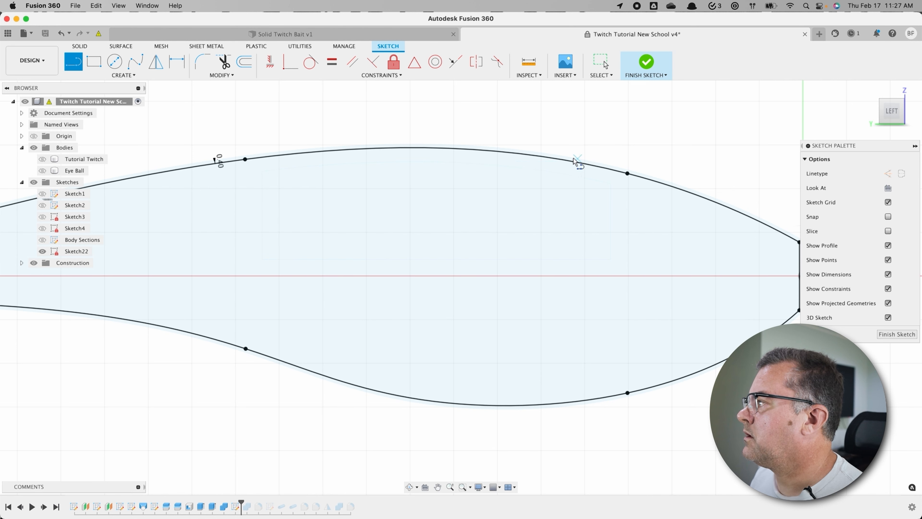
click(42, 159)
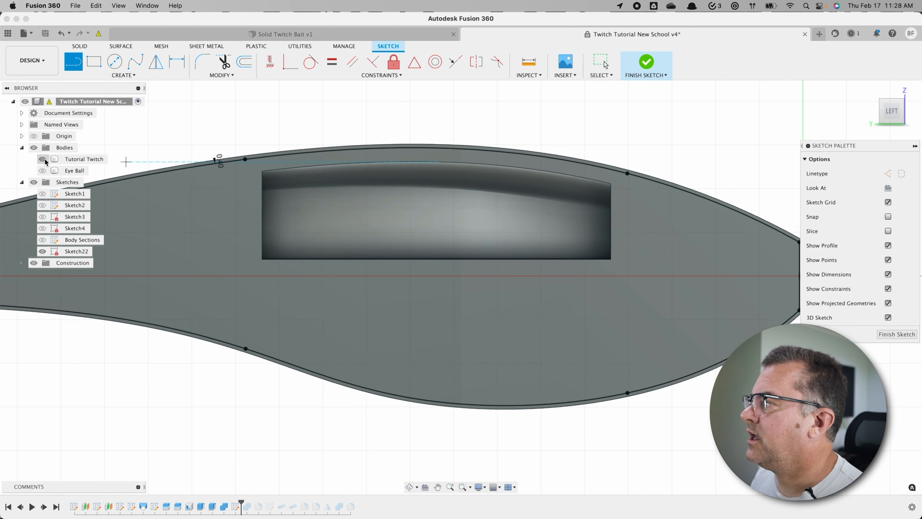
click(44, 159)
click(45, 160)
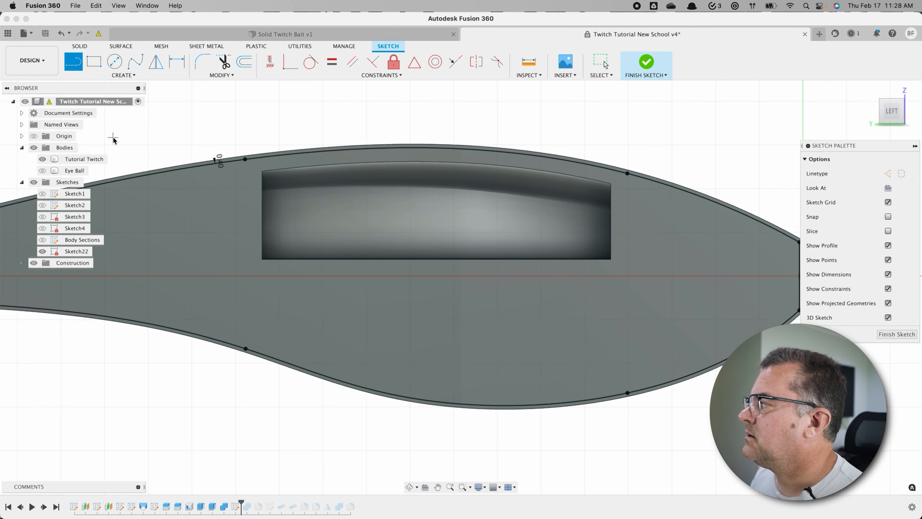
click(565, 160)
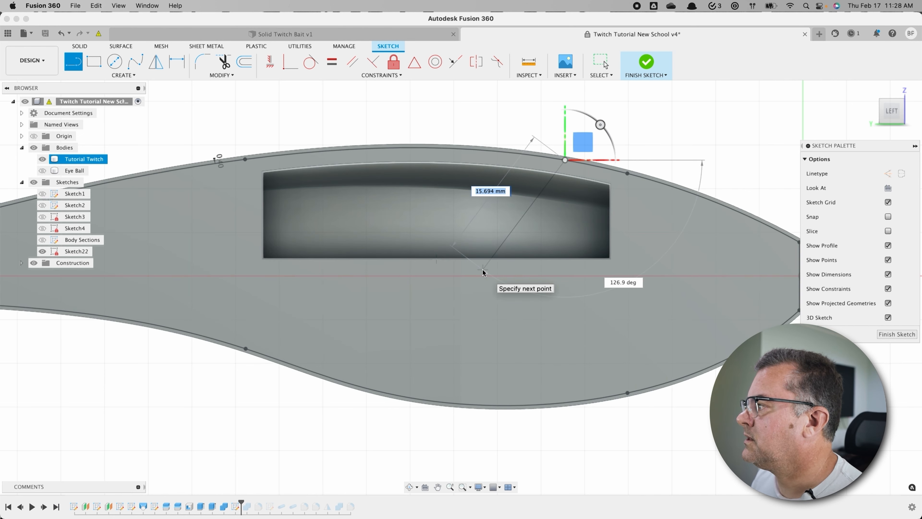
click(483, 270)
click(577, 401)
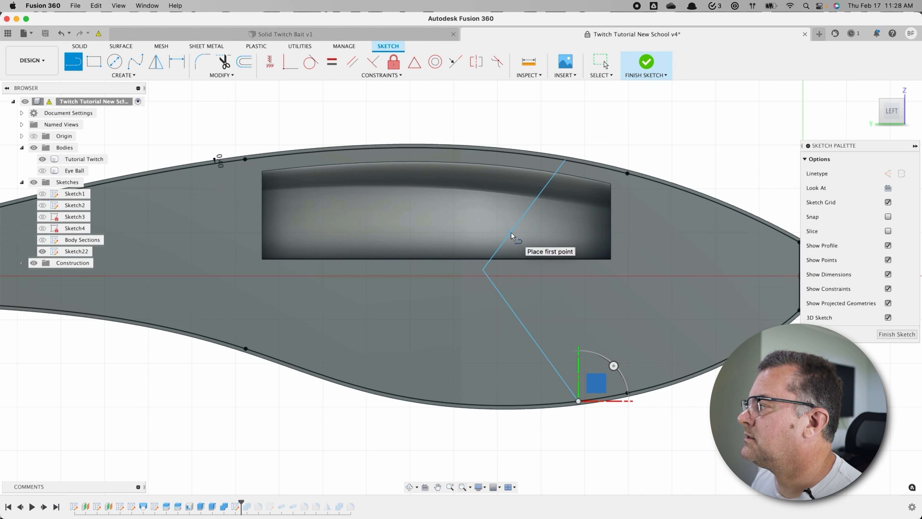
Step: Sketch a small chevron between the V's two legs and link its tip with a line to a larger chevron's tip at the pocket's lower edge
click(511, 233)
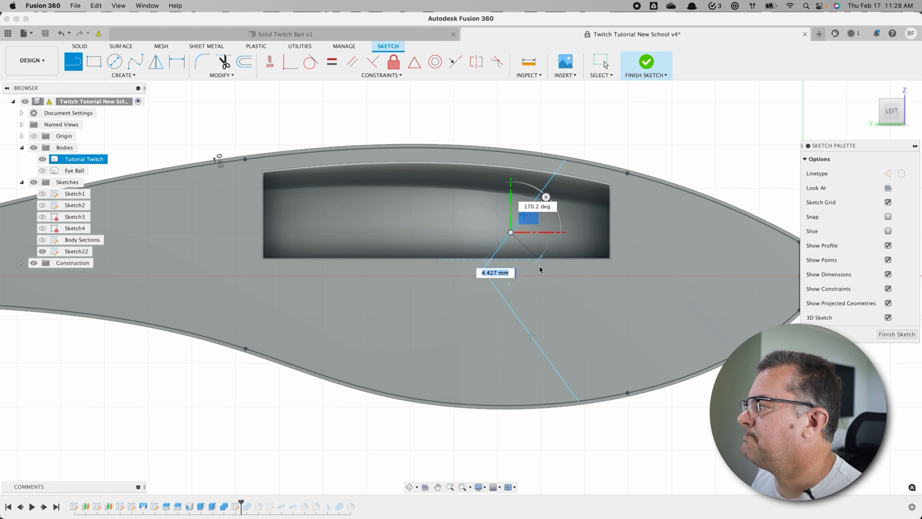
click(539, 270)
click(509, 307)
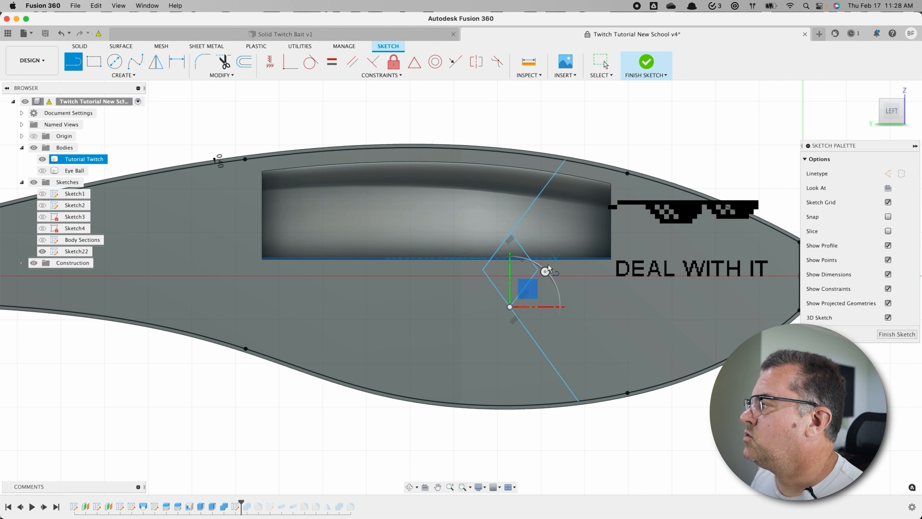
click(538, 270)
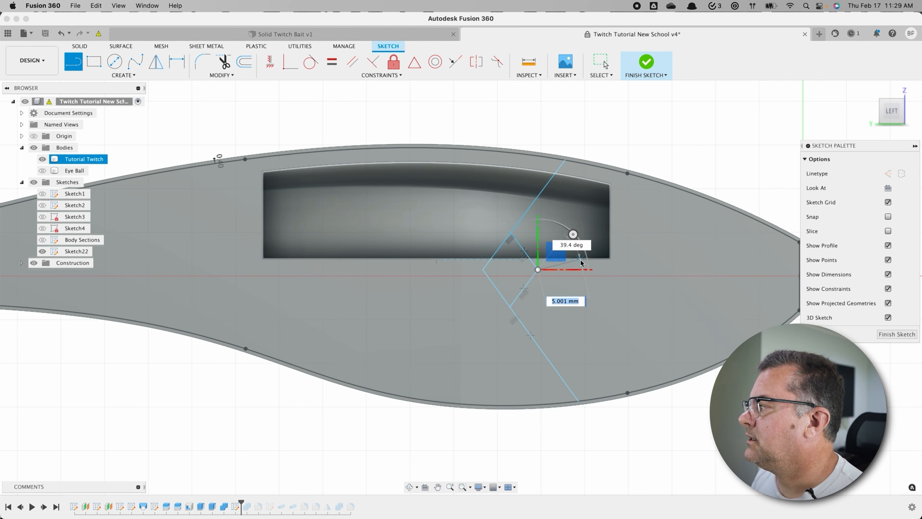
click(581, 259)
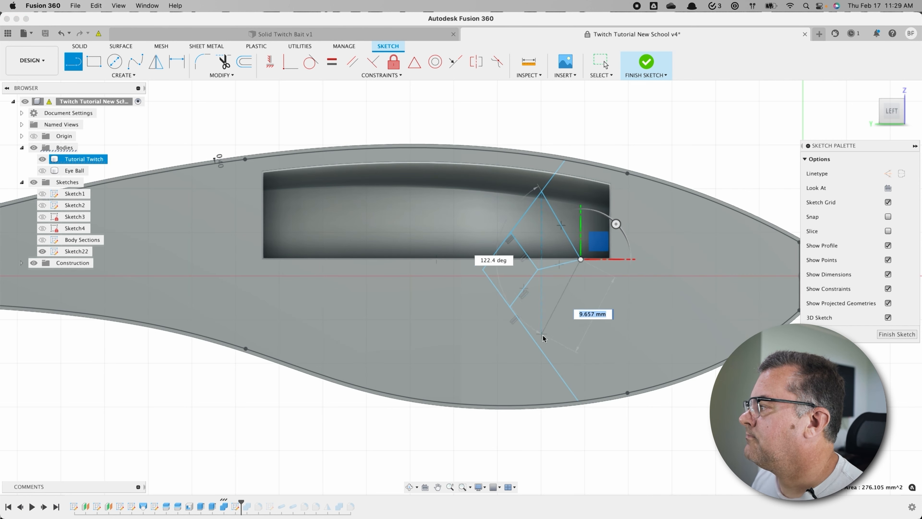
Step: Sketch lines from the larger chevron's tip down and back to the V's lower leg, plus a vertical line from the upper offset curve
click(600, 293)
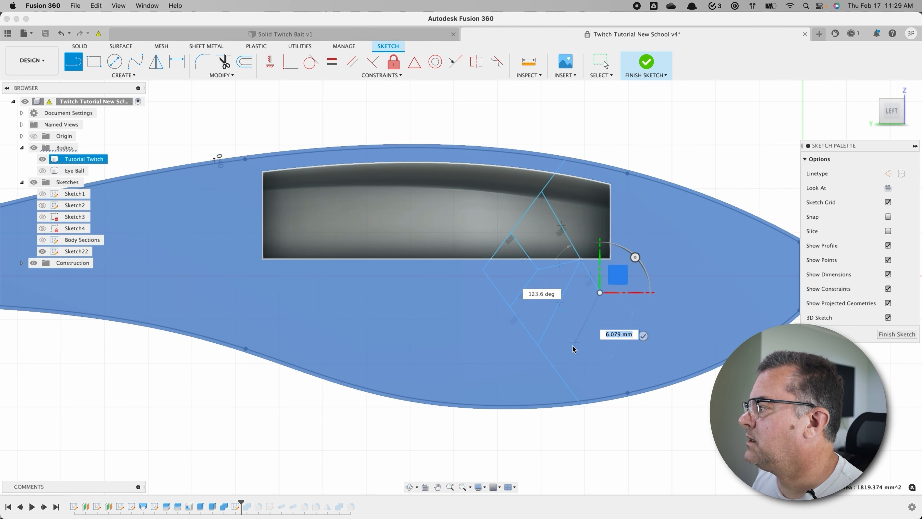
click(614, 339)
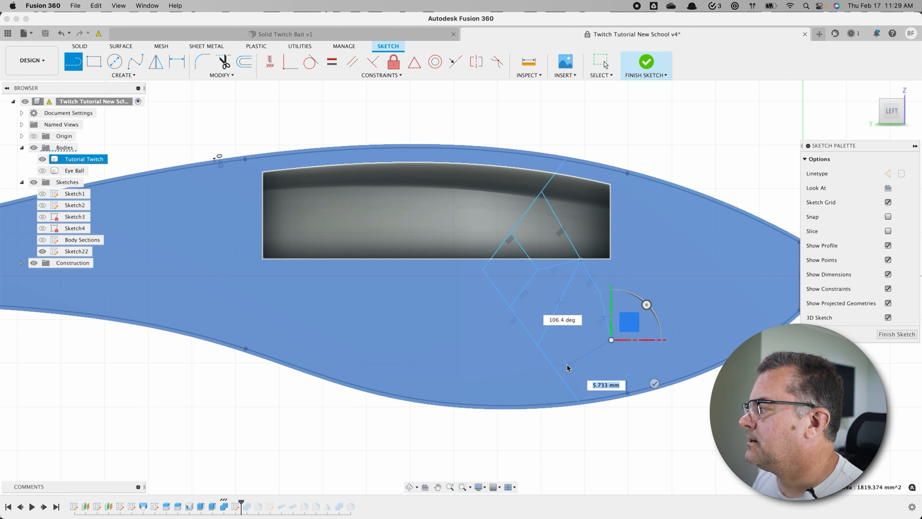
click(561, 377)
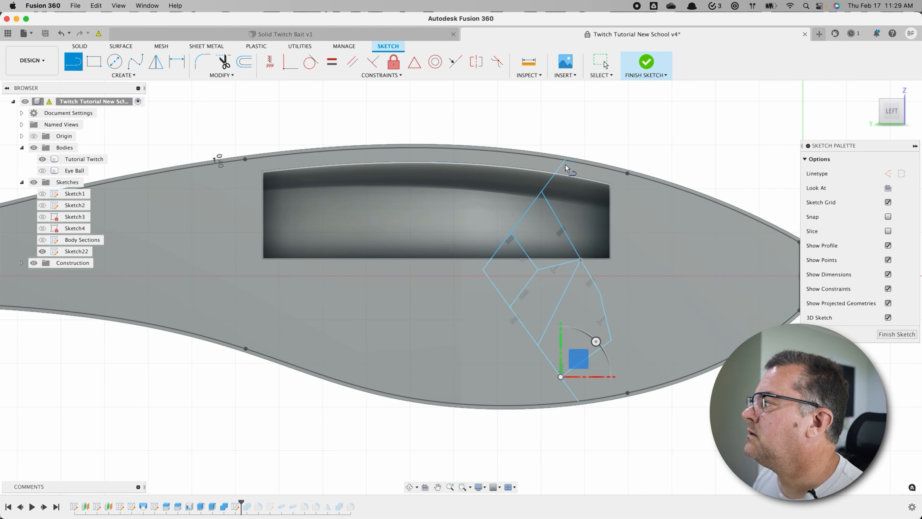
click(599, 166)
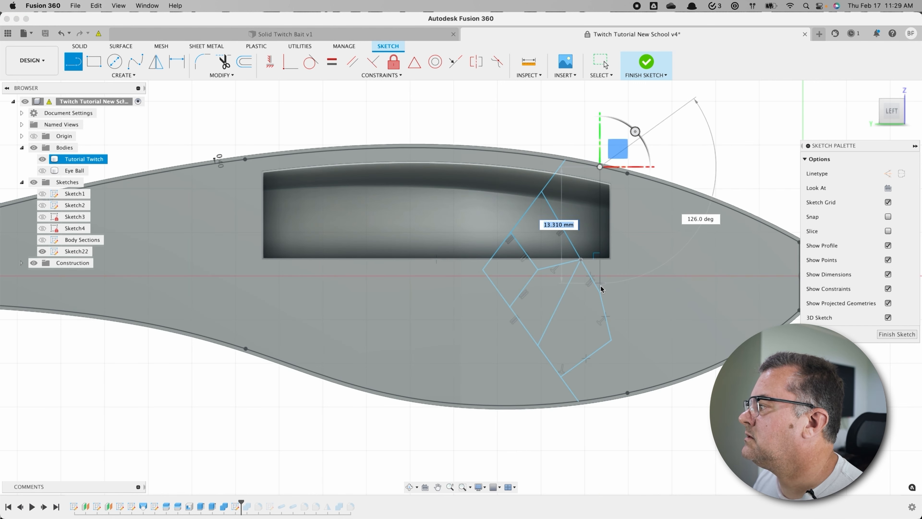
click(599, 293)
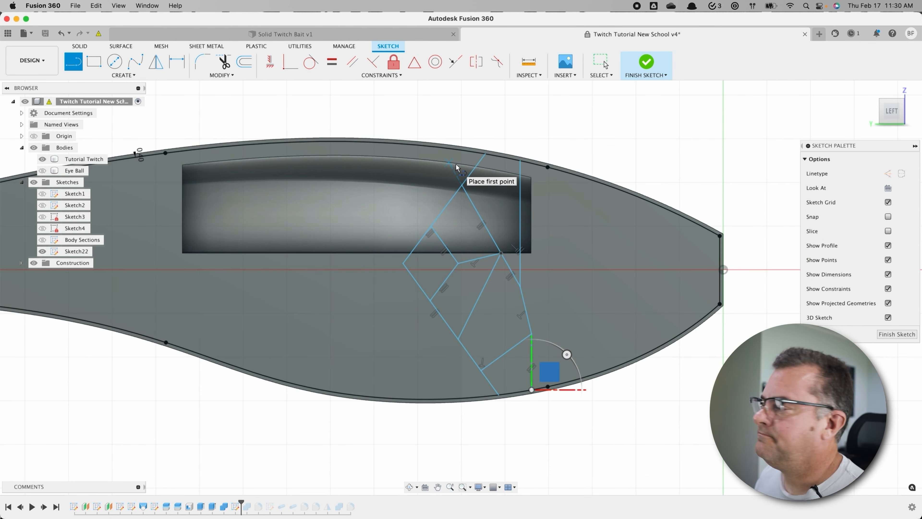
Step: Sketch a three-segment open-mouth outline from the vertical nose edge back into the head and down to the lower offset curve
click(720, 285)
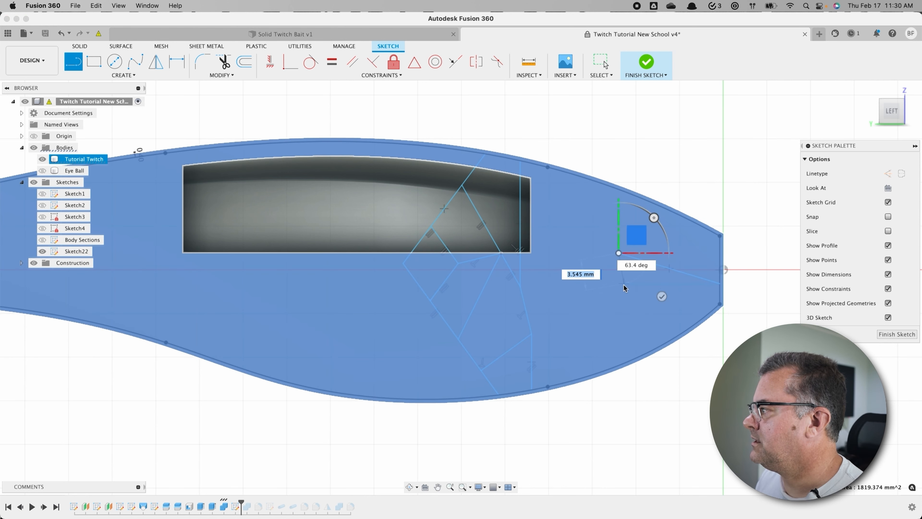
click(636, 283)
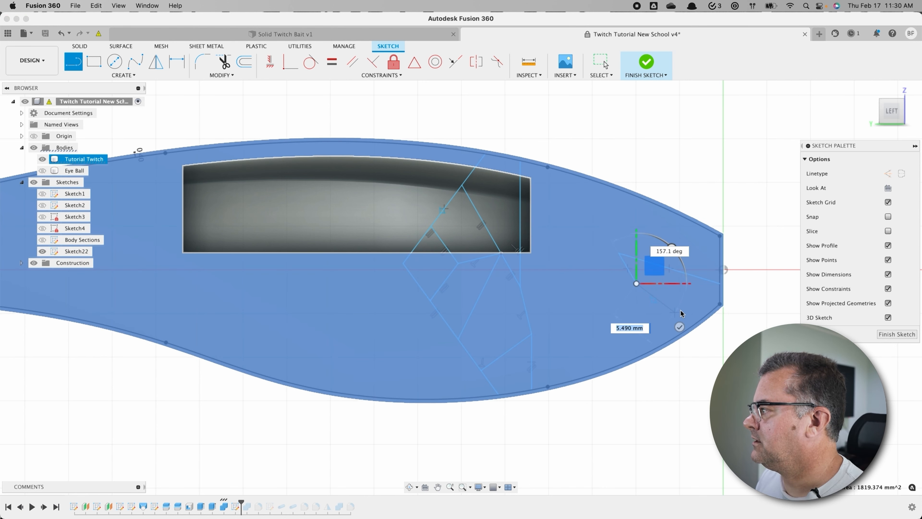
double_click(694, 324)
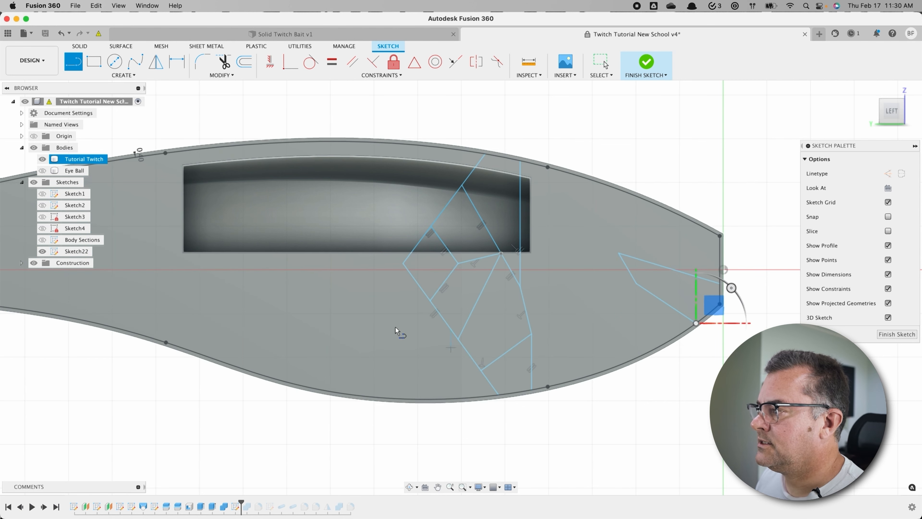
Step: Sketch a closed right triangle below the pocket, behind the V, with a horizontal upper edge and a vertical edge toward the nose
click(308, 291)
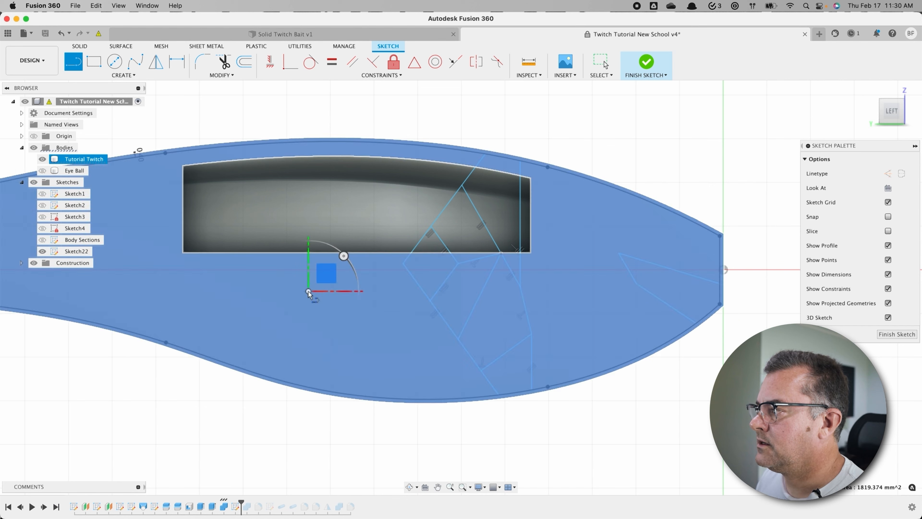
click(399, 291)
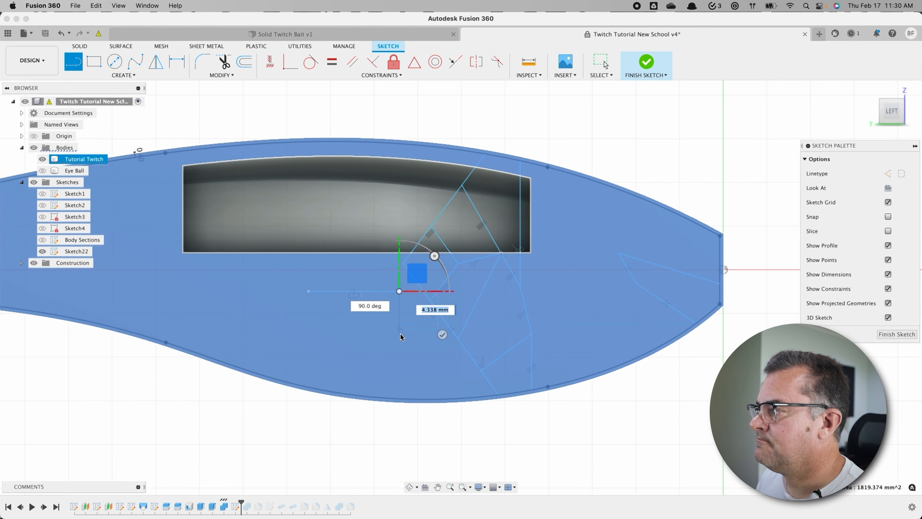
click(400, 345)
click(309, 291)
Step: Fillet the triangle's two corners on its vertical edge with 1 mm radii and its pointed rear corner with 0.5 mm
click(202, 62)
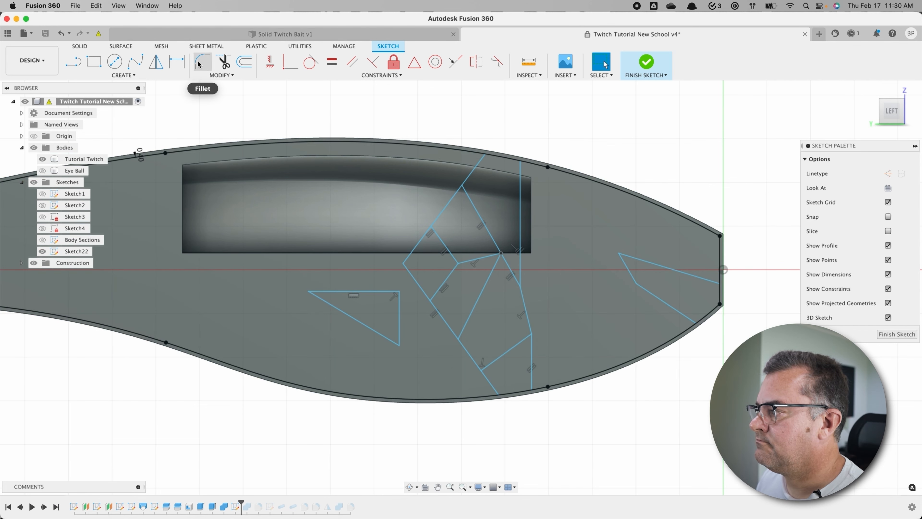
click(399, 291)
text(1)
key(Return)
click(400, 345)
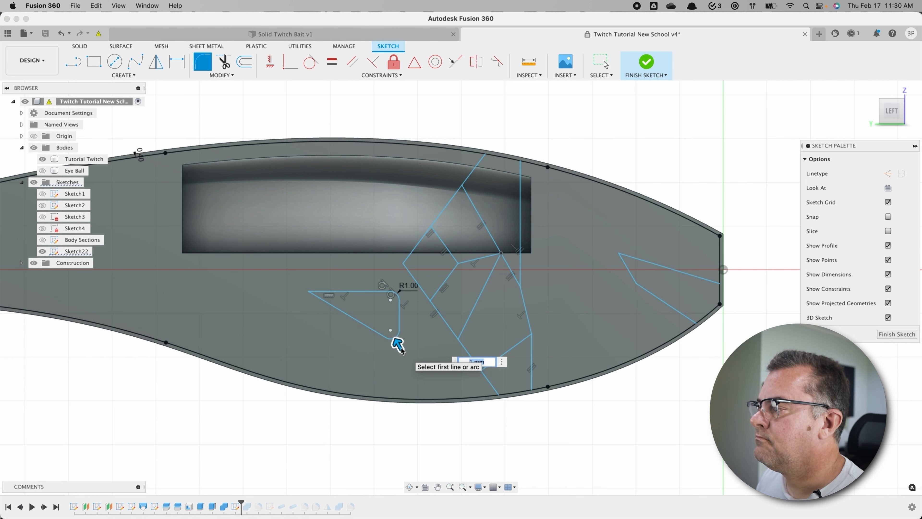
key(Return)
click(309, 293)
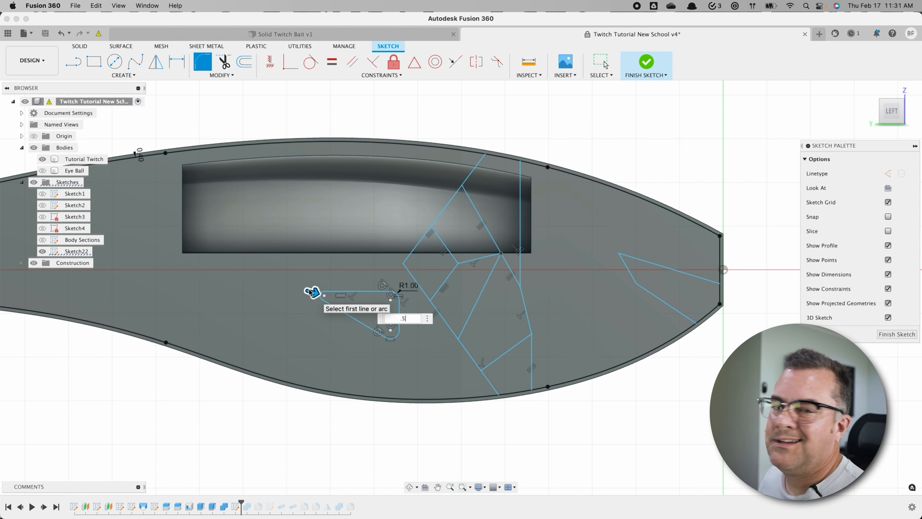
key(Return)
Step: Sketch a spline along the body's centerline between nose and tail ends, and bend it slightly with the tangent handle at the nose
key(l)
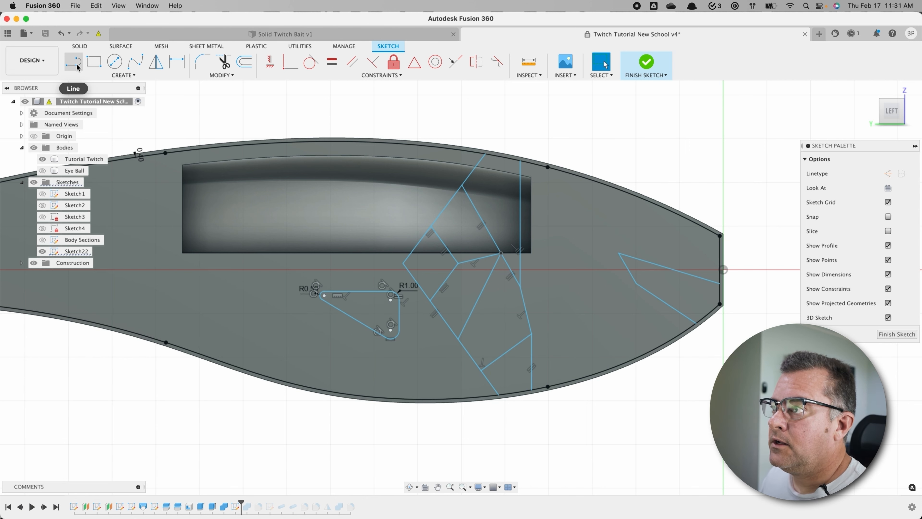
mouse_move(199, 377)
middle_down()
mouse_move(218, 405)
mouse_move(273, 391)
middle_up()
scroll(273, 390, down, 5)
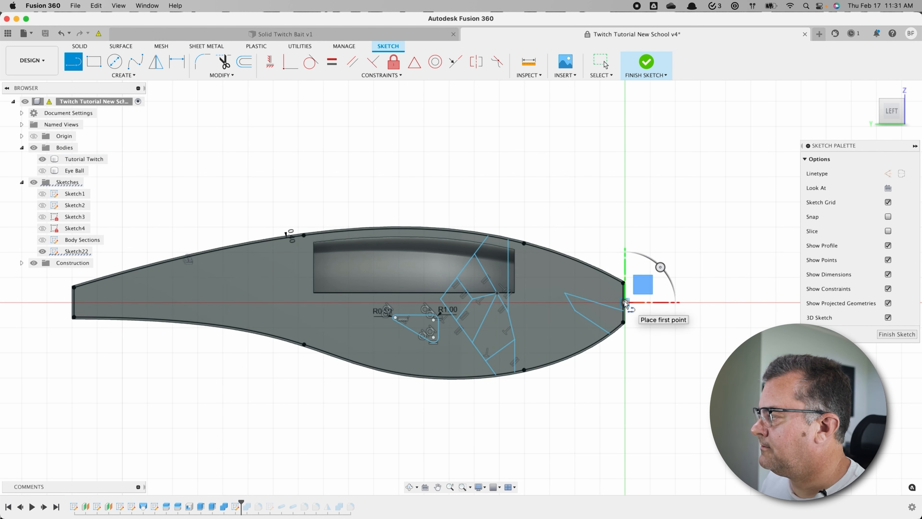
key(Escape)
click(566, 307)
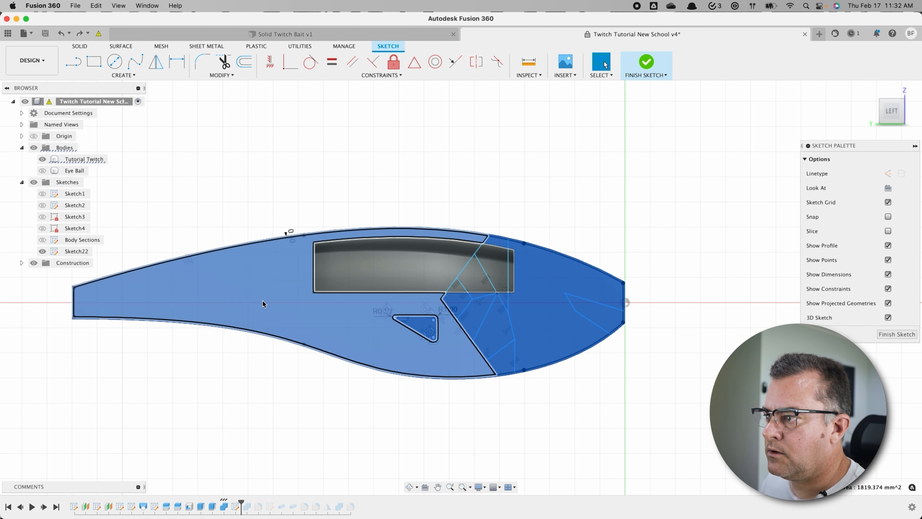
click(136, 63)
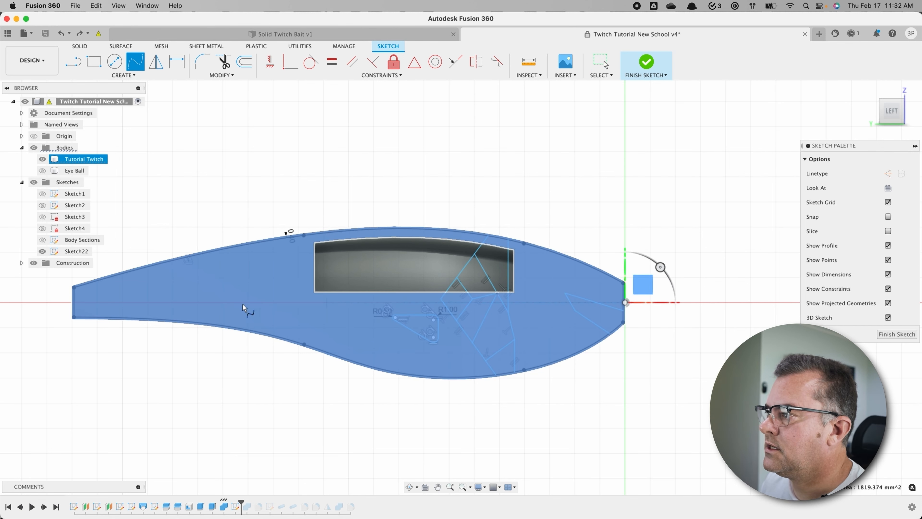
click(74, 302)
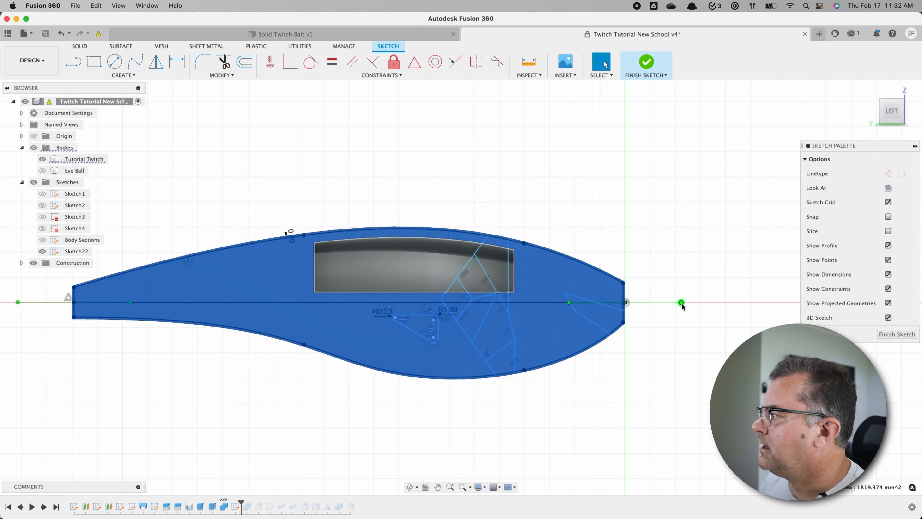
double_click(682, 305)
drag(681, 303, 691, 305)
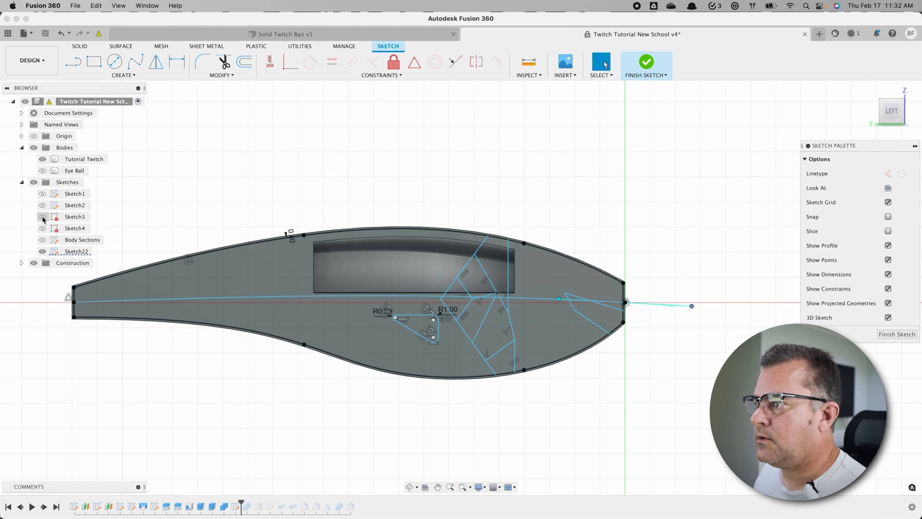
Step: Make Sketch1 visible, leave Body Sections hidden, and finish the sketch
click(43, 195)
click(43, 242)
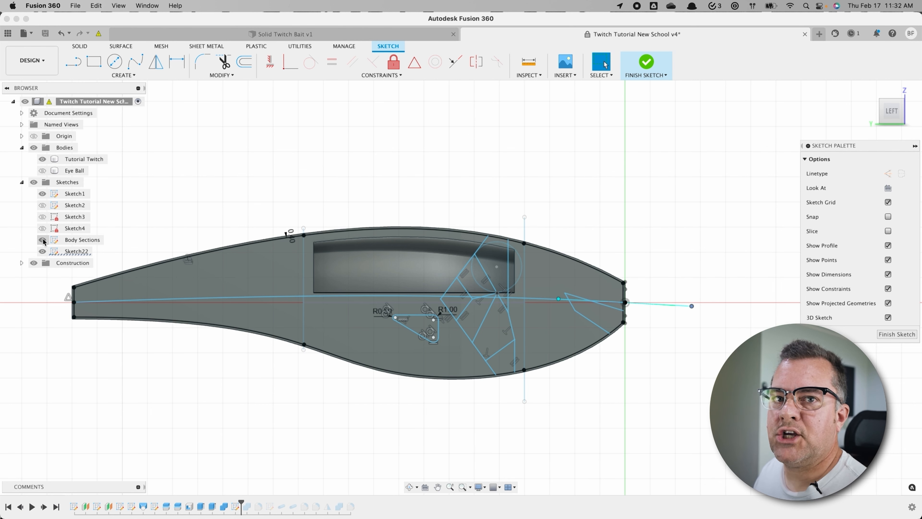
click(42, 240)
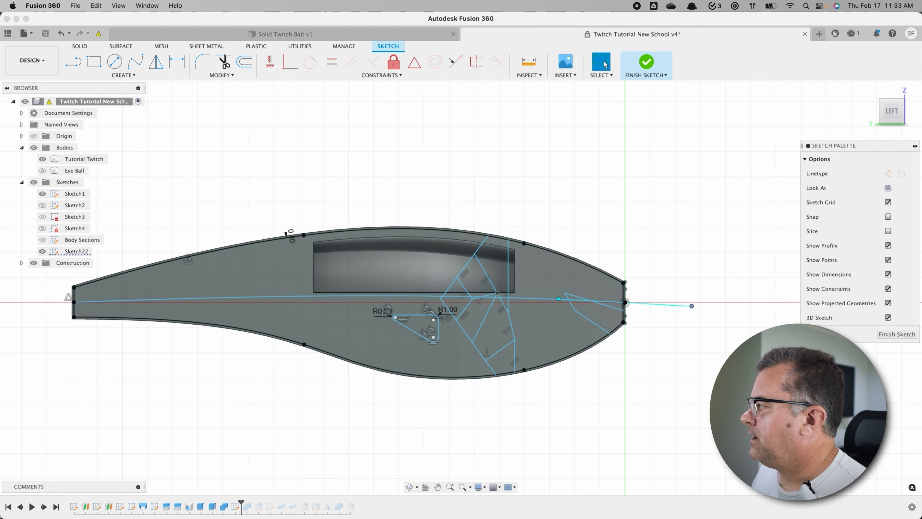
click(897, 334)
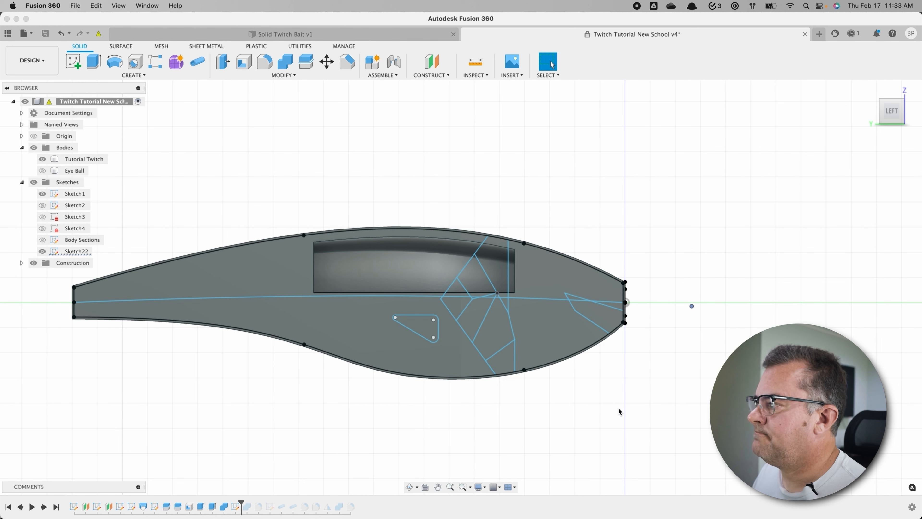
Step: Start an extrusion and select the nose profiles ahead of the vertical line plus the profiles over the pocket within the V
key(e)
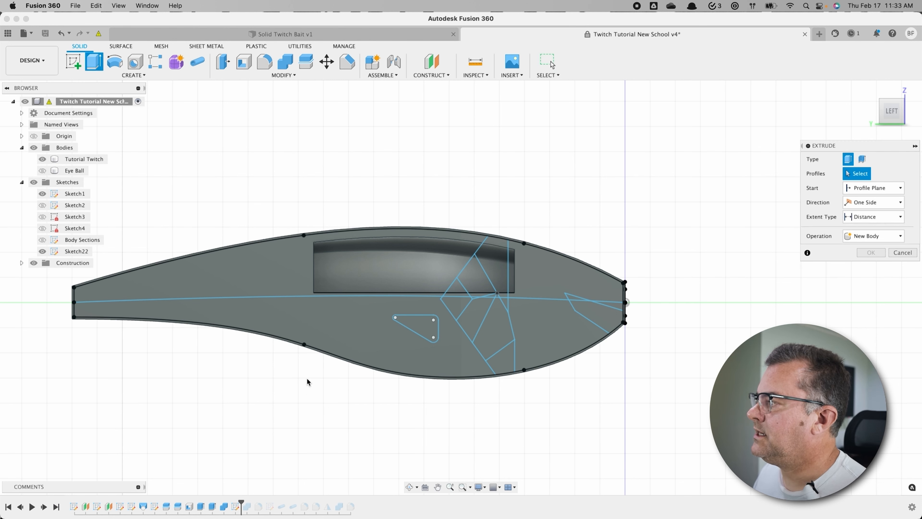
click(579, 332)
click(594, 319)
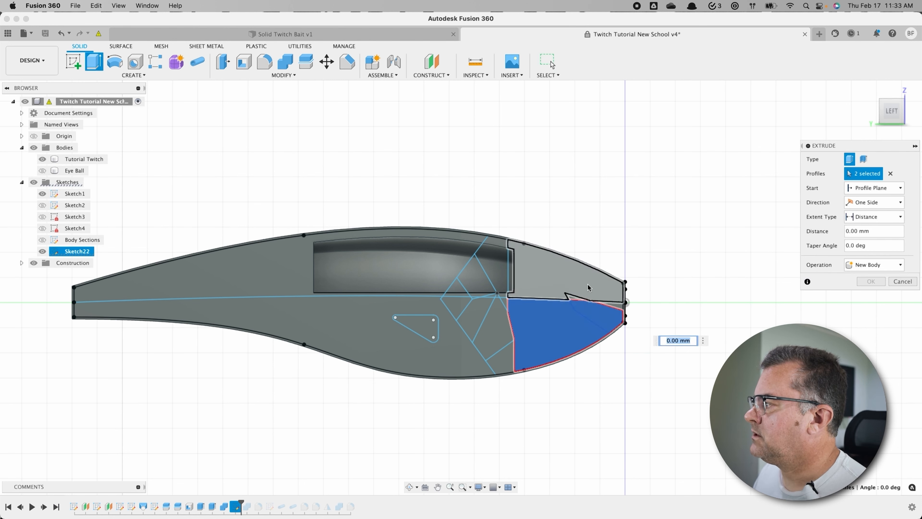
click(588, 291)
click(573, 296)
click(609, 304)
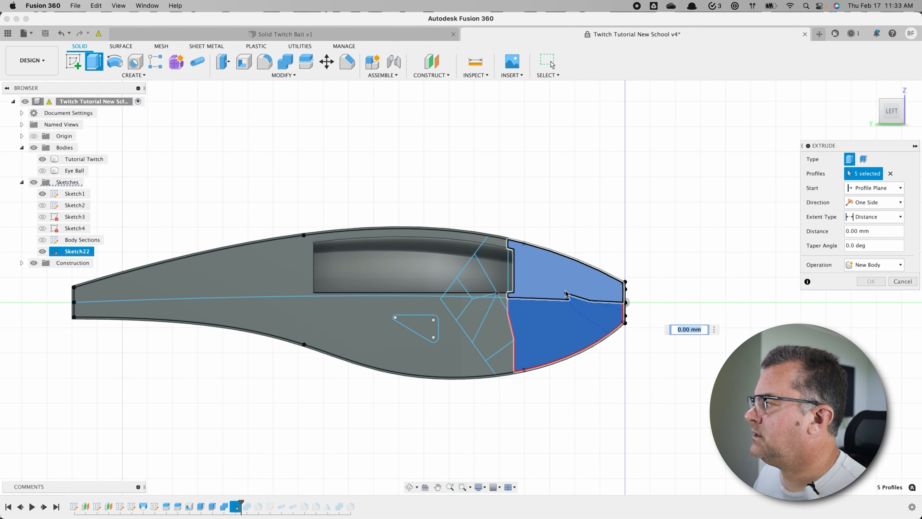
click(511, 268)
click(495, 241)
click(496, 253)
click(477, 276)
click(458, 287)
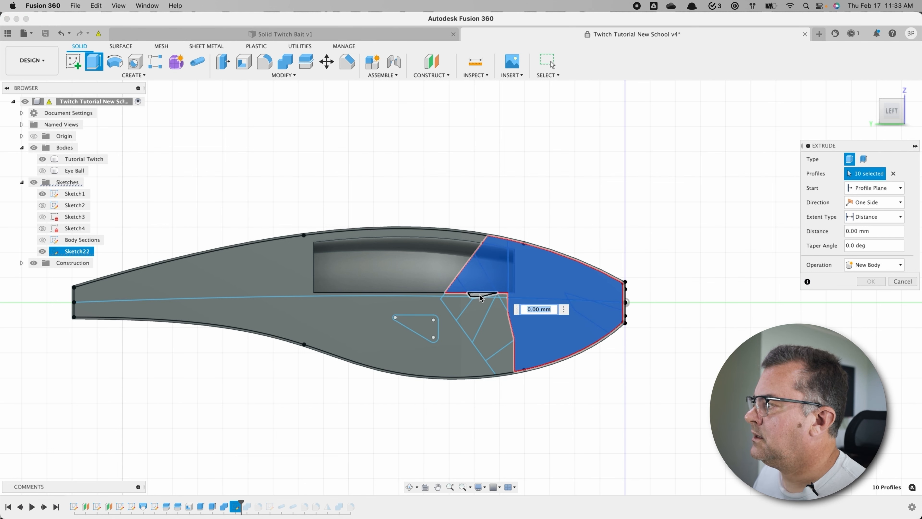
Step: Add the remaining profiles below the pocket within the V, including the small slivers, so the whole head area is selected
scroll(471, 308, down, 4)
scroll(469, 306, up, 7)
scroll(469, 306, up, 6)
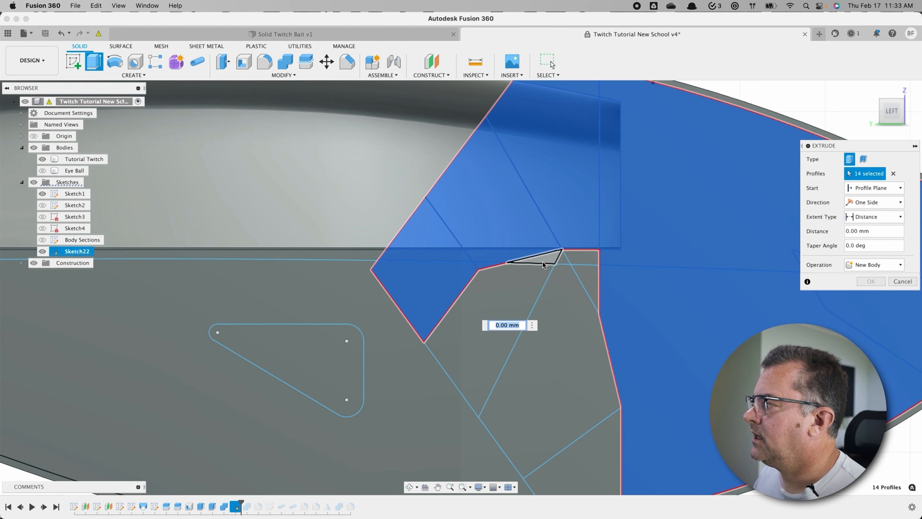
click(542, 260)
click(582, 259)
click(563, 259)
click(564, 283)
click(591, 285)
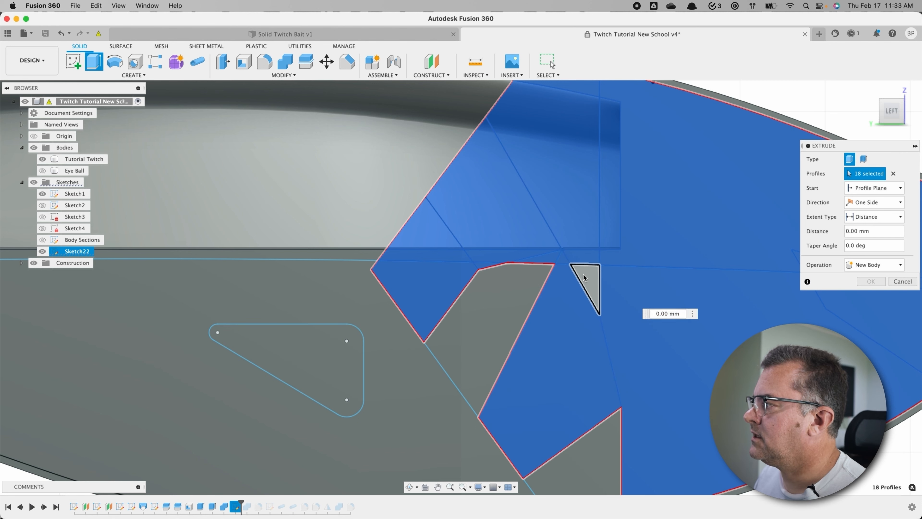
click(518, 308)
click(590, 452)
scroll(589, 440, down, 5)
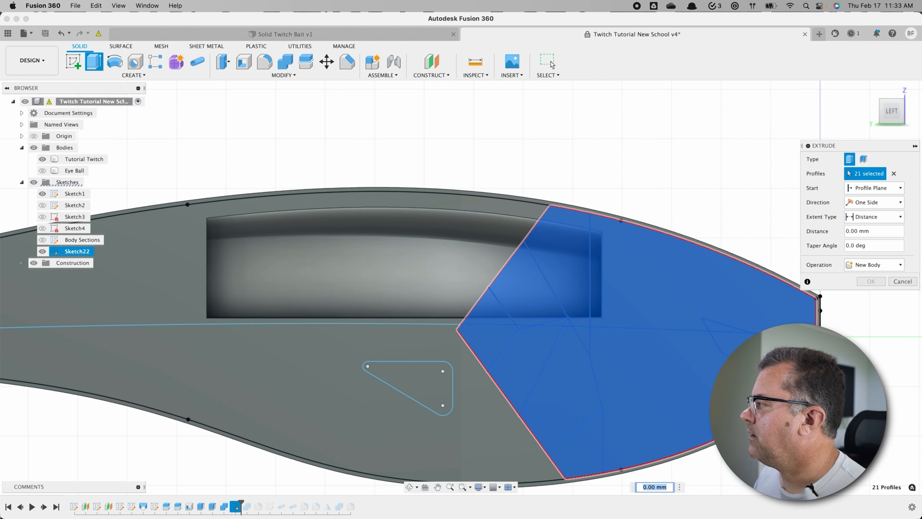
Step: Extend the head extrusion about 4.6 mm into the body and set its operation to New Body
shift+middle_drag(799, 436, 327, 431)
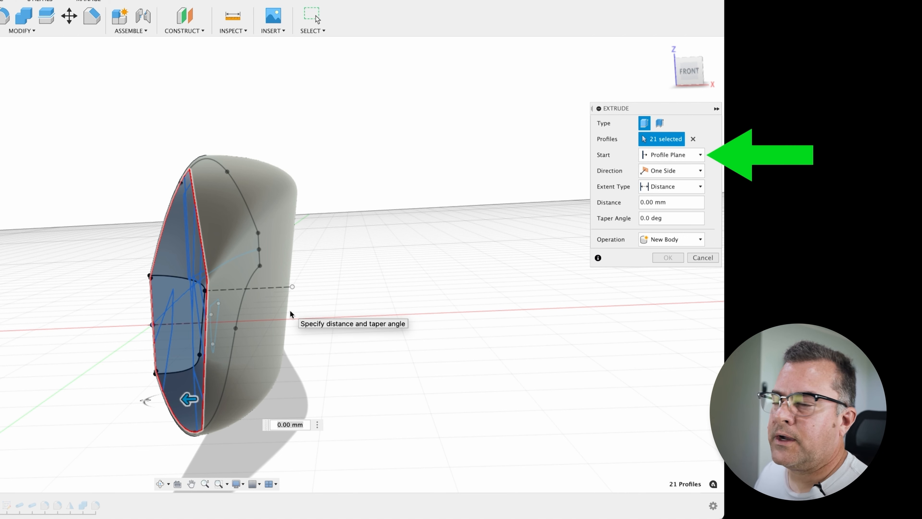
drag(188, 400, 244, 400)
click(672, 239)
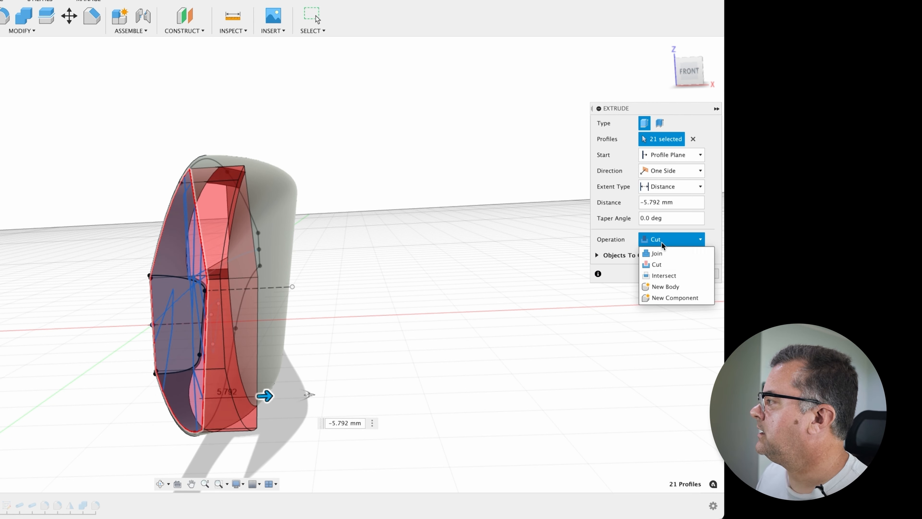
click(653, 292)
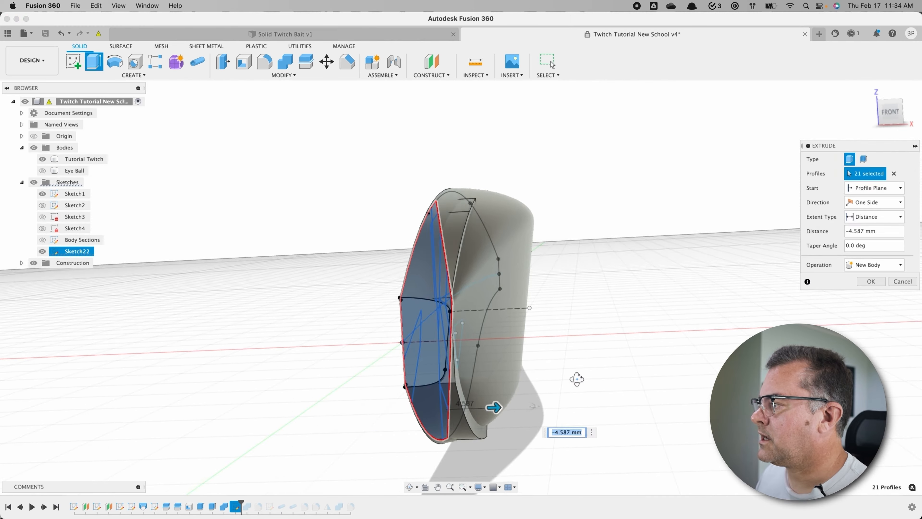
Step: Deepen the head extrusion to about 6.57 mm into the body, checking it against the curved side
shift+middle_drag(577, 379, 562, 403)
shift+middle_drag(498, 408, 452, 441)
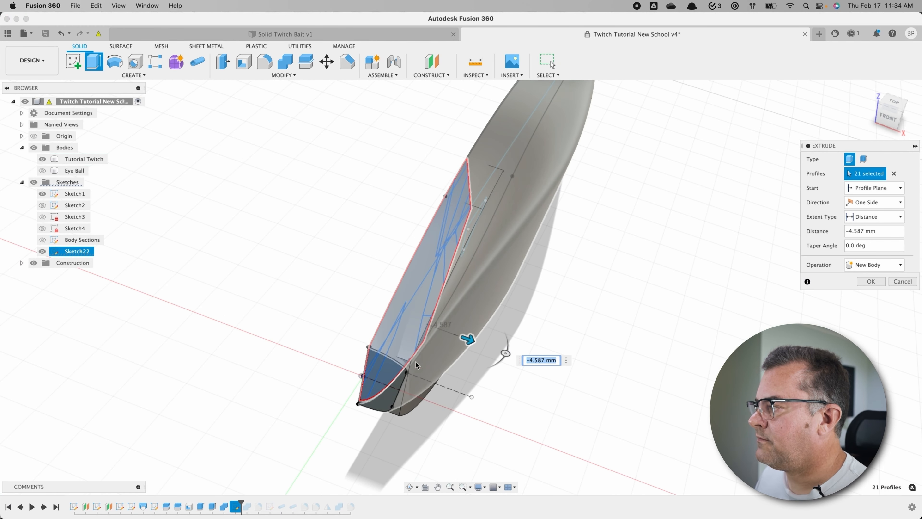
scroll(386, 404, up, 5)
scroll(389, 404, down, 5)
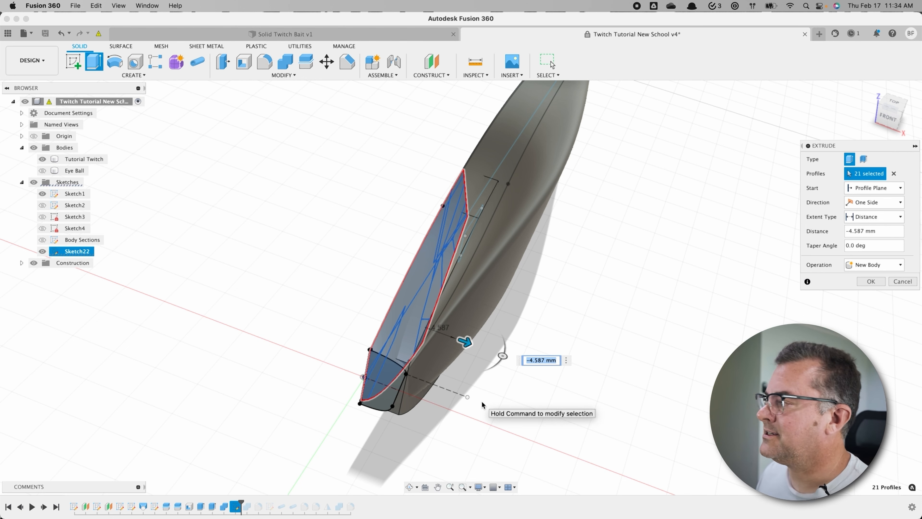
mouse_move(467, 340)
mouse_down()
mouse_move(513, 350)
mouse_move(484, 341)
mouse_up()
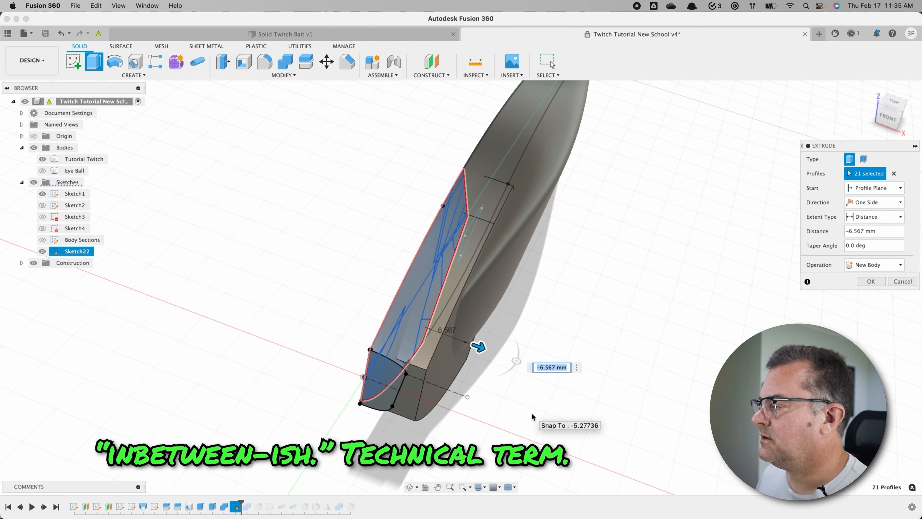
mouse_move(531, 414)
shift+middle_down()
mouse_move(507, 407)
mouse_move(524, 404)
shift+middle_up()
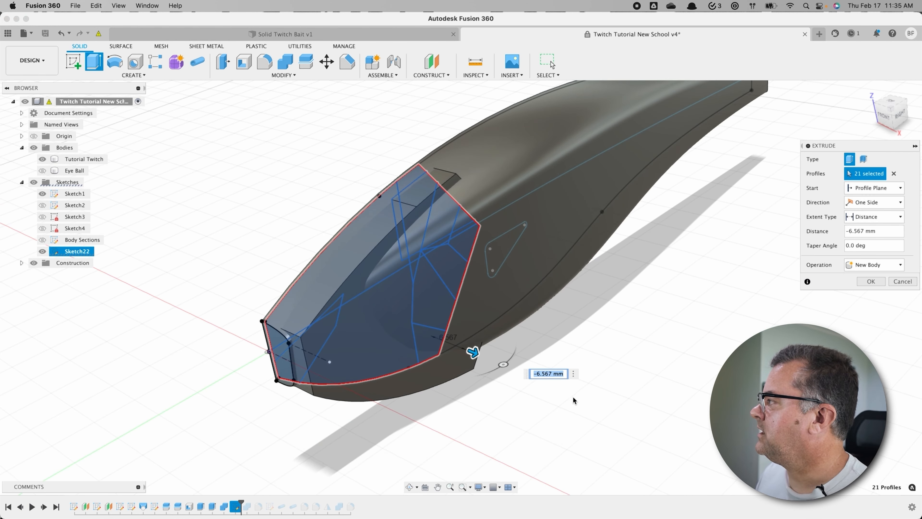
shift+middle_drag(446, 414, 465, 417)
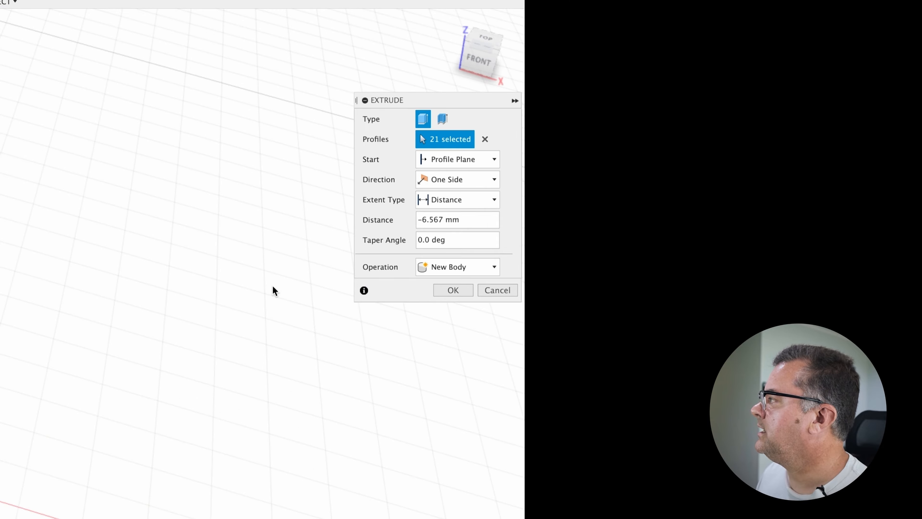
Step: Set the extrusion to start from an object and choose the body's curved outer face as that object
click(453, 157)
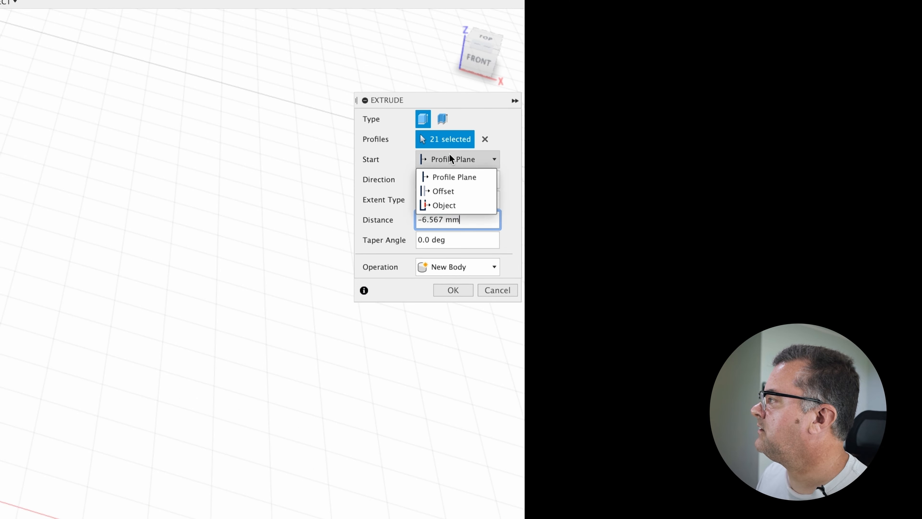
click(448, 203)
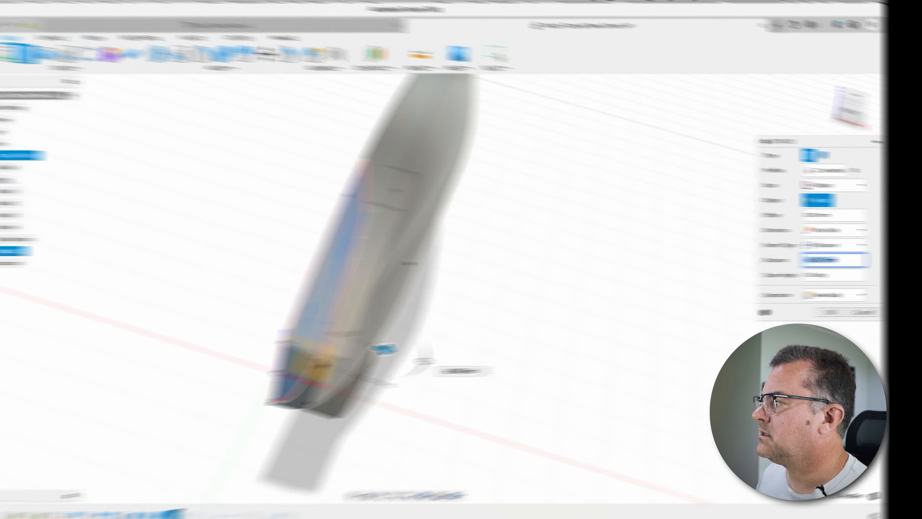
click(463, 260)
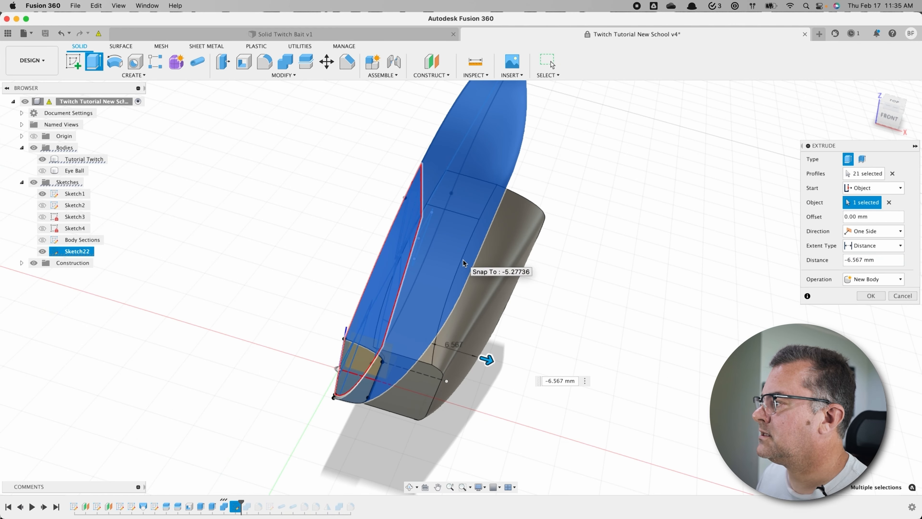
Step: Reduce the head extrusion to a distance of -1 mm and check its thickness against the body from several angles
shift+middle_drag(577, 375, 578, 353)
shift+middle_drag(454, 338, 450, 405)
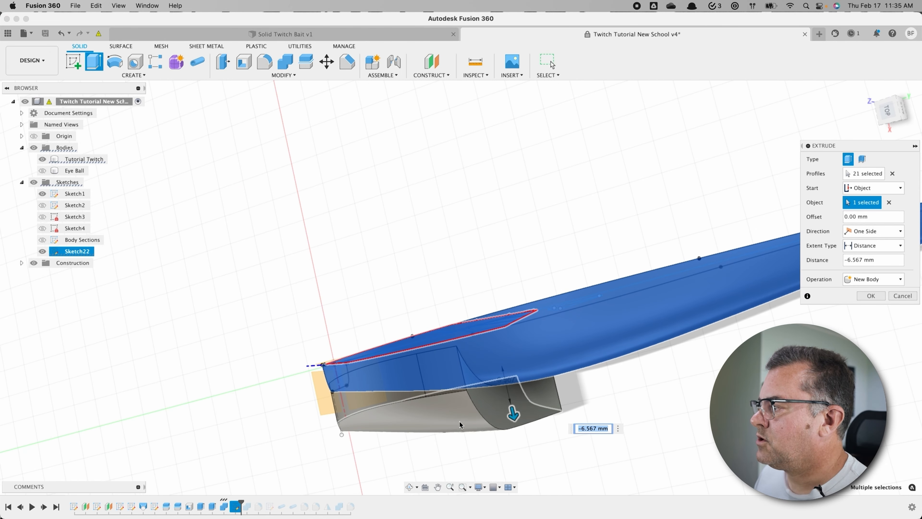
shift+middle_drag(389, 449, 527, 387)
drag(527, 388, 501, 384)
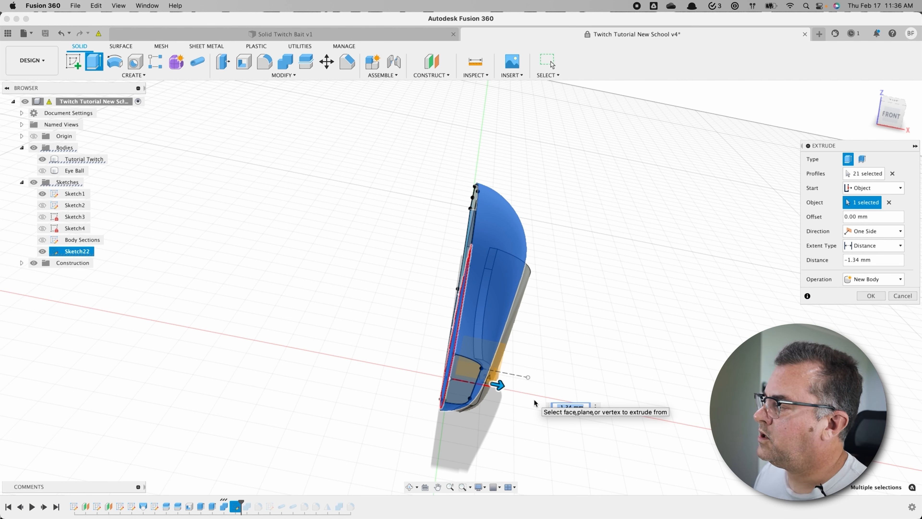
text(-1)
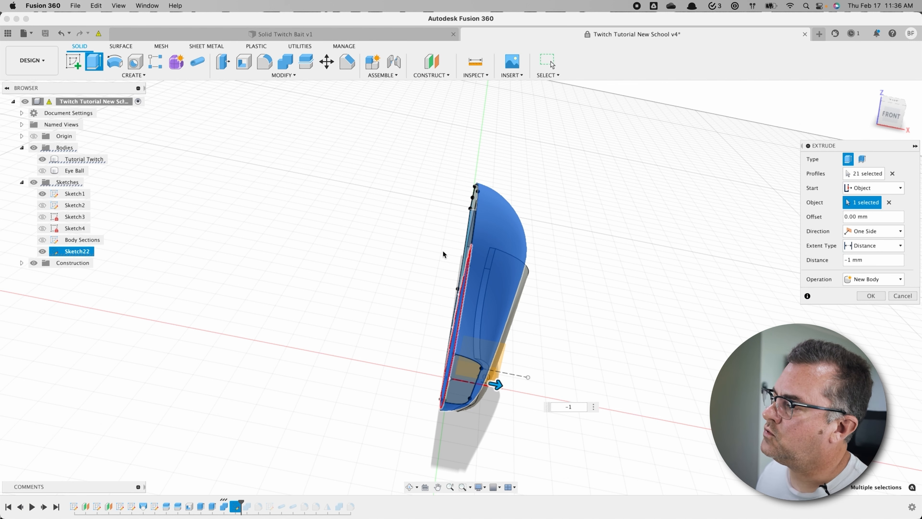
shift+middle_drag(442, 250, 451, 321)
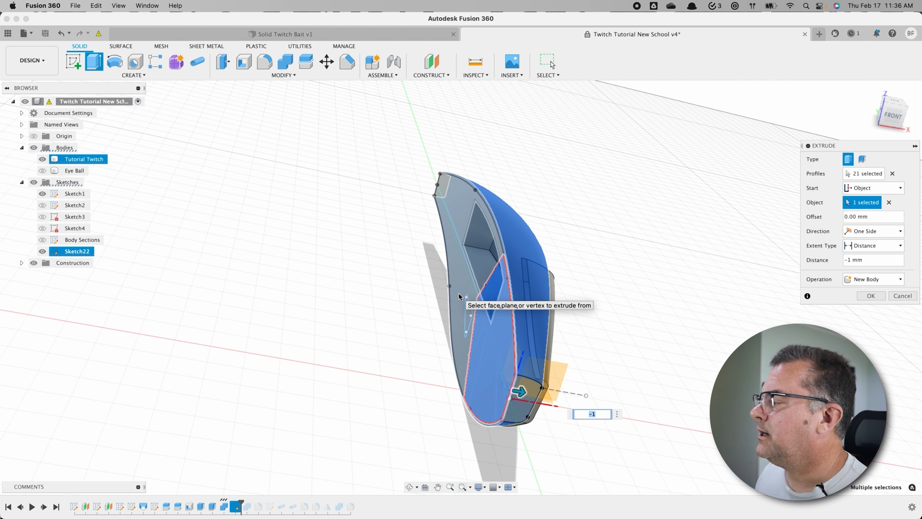
mouse_move(428, 378)
shift+middle_down()
mouse_move(392, 380)
mouse_move(415, 373)
shift+middle_up()
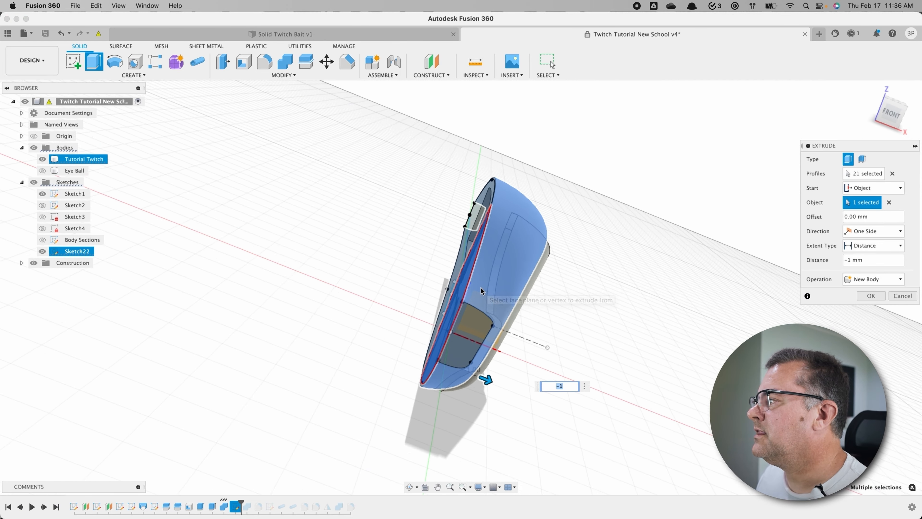
scroll(475, 290, up, 3)
shift+middle_drag(443, 318, 381, 292)
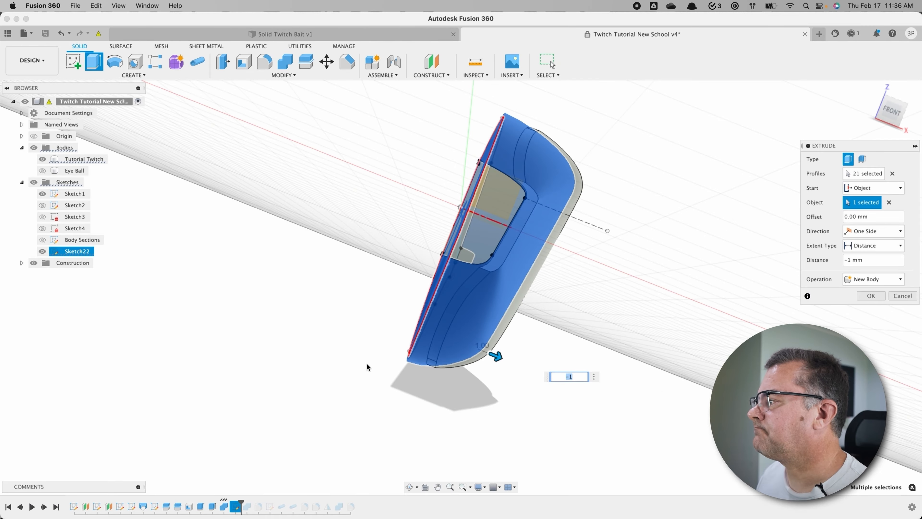
mouse_move(366, 361)
shift+middle_down()
mouse_move(356, 369)
mouse_move(371, 365)
shift+middle_up()
Step: Set the head extrusion's distance to -0.8 mm and create the new body
text(-.8)
shift+middle_drag(640, 365, 614, 354)
click(871, 295)
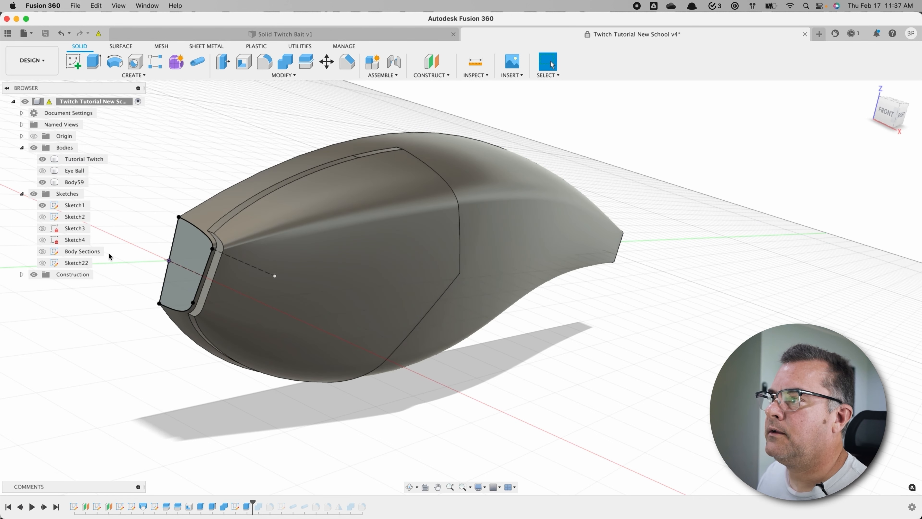
Step: Rename the newly extruded body as Head
click(77, 182)
double_click(76, 182)
text(Head)
key(Return)
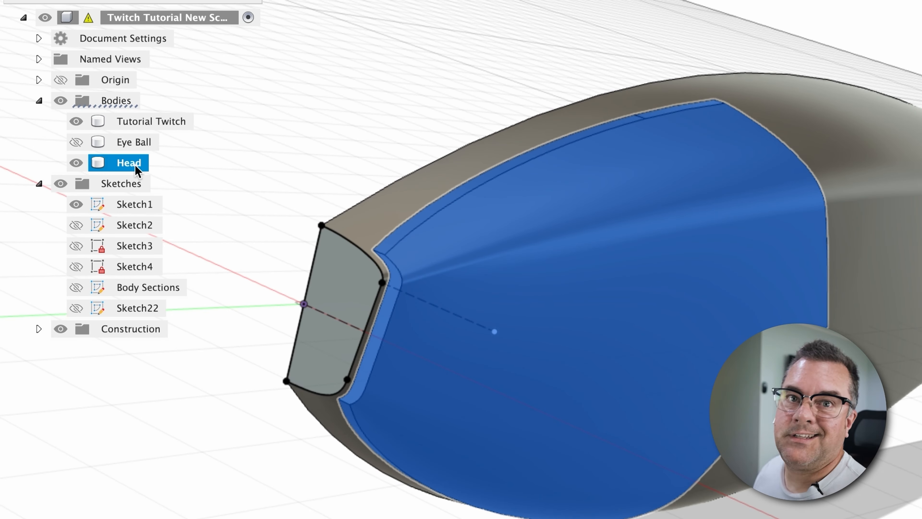
Step: Start Move/Copy with Faces as the object type and select the curved outer face of the Head body
shift+middle_drag(152, 243, 578, 331)
click(549, 353)
middle_drag(477, 391, 614, 307)
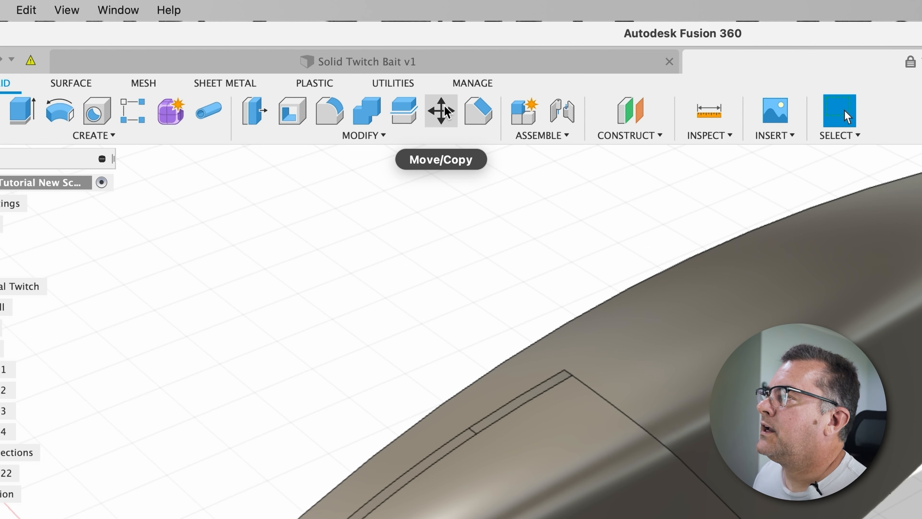
click(447, 111)
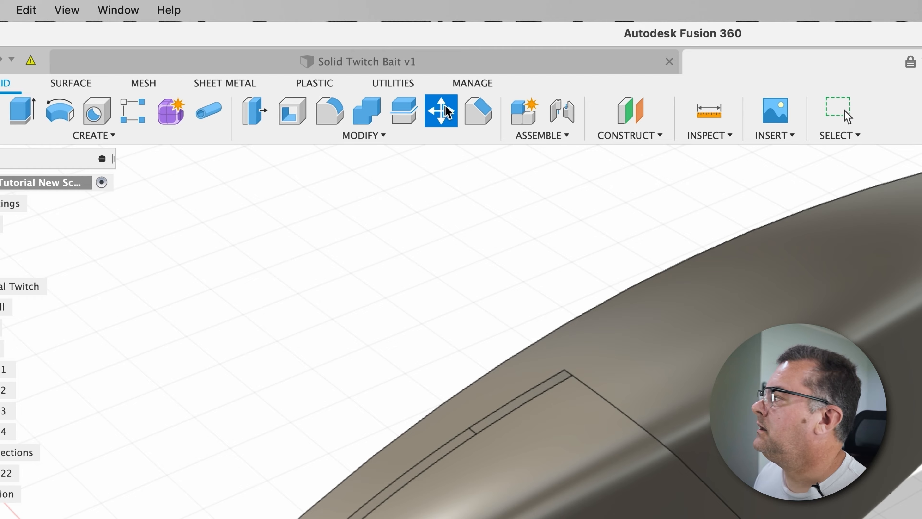
click(610, 129)
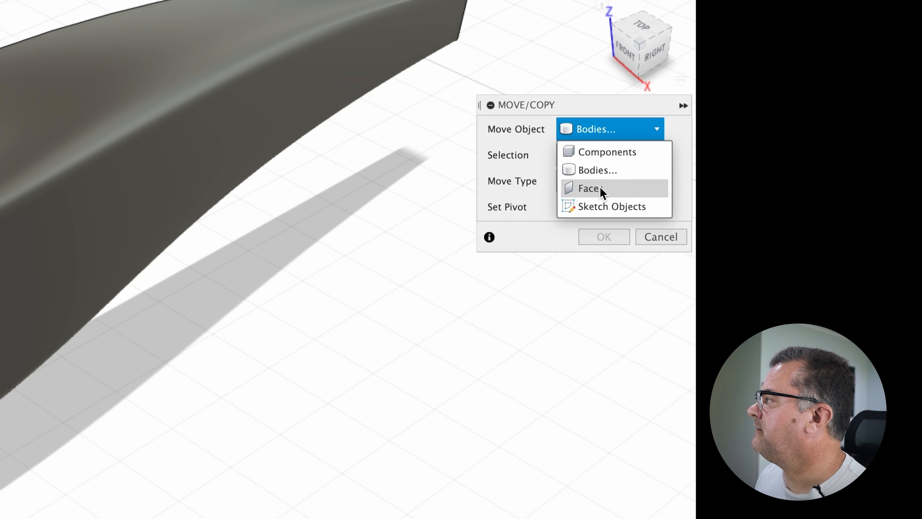
click(600, 189)
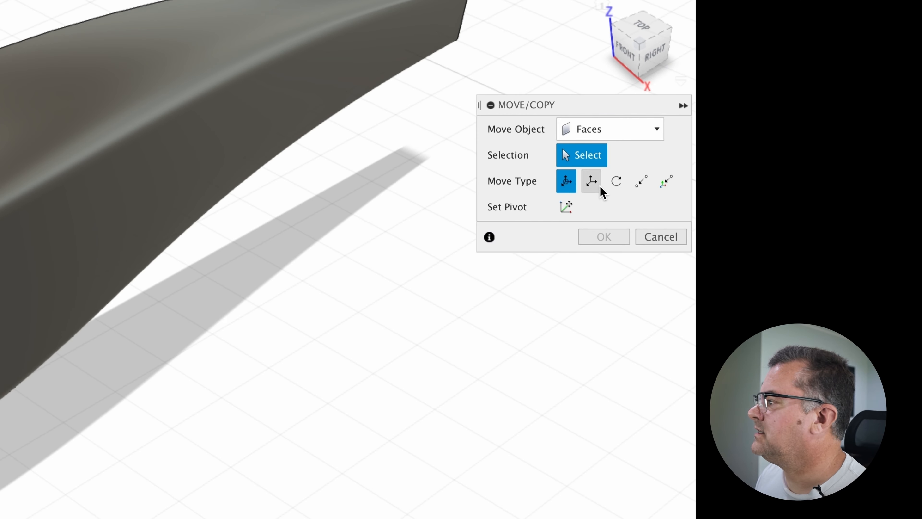
click(334, 361)
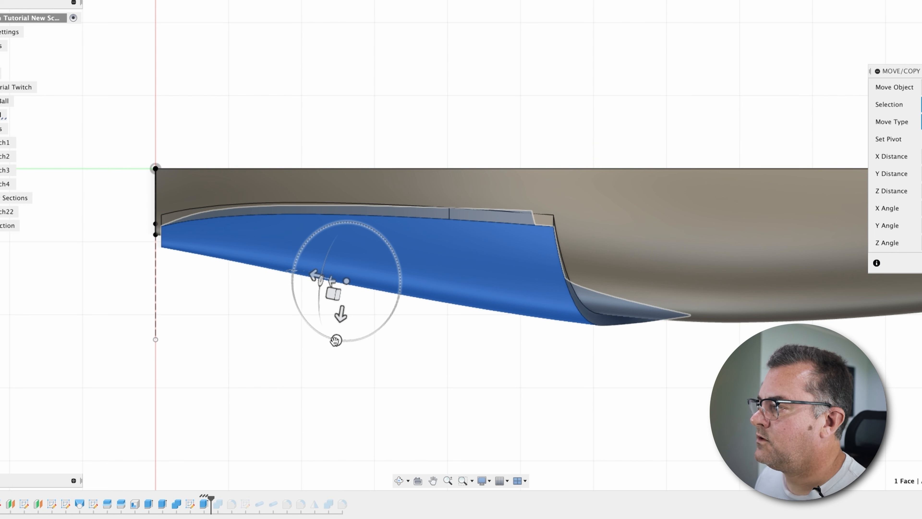
Step: Try rotating the head's outer face by about -3.3 degrees, and bring the angle back to 0
click(336, 340)
drag(335, 342, 333, 344)
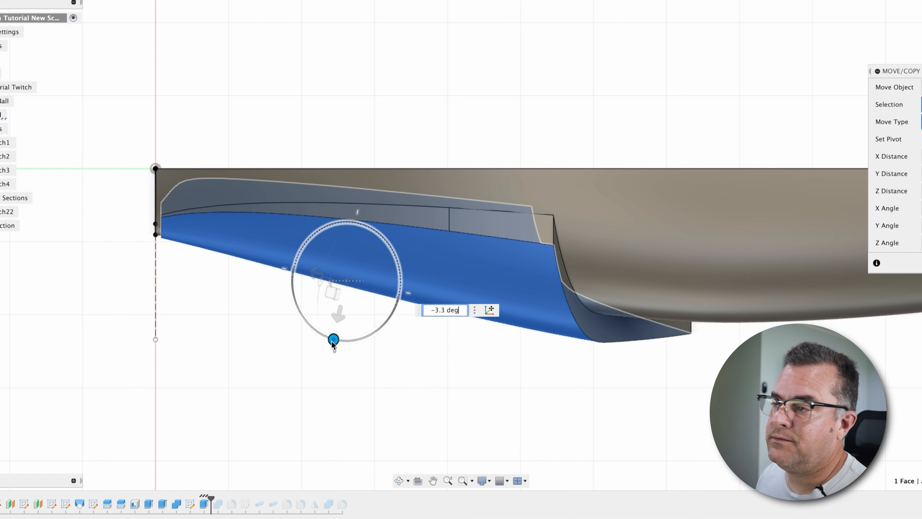
drag(333, 343, 332, 340)
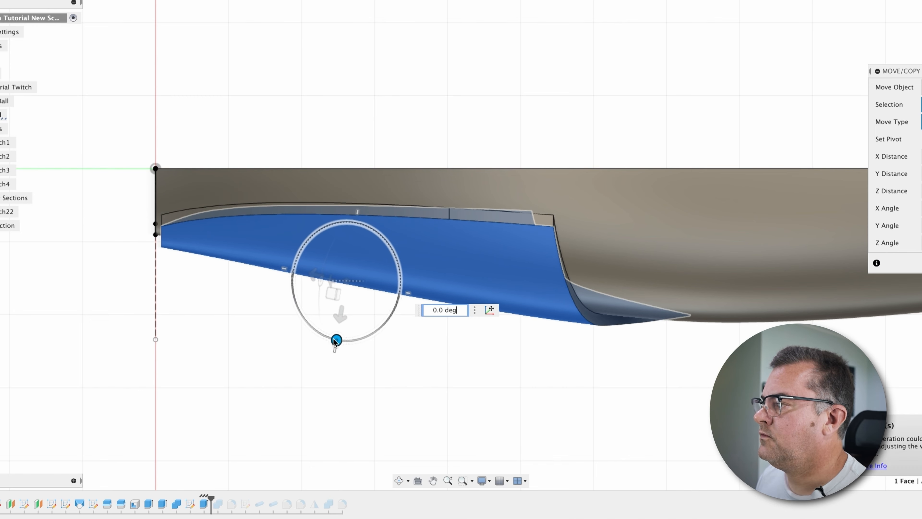
Step: Tilt the head's outer face by an X angle of -2.7 degrees and apply the move
mouse_move(333, 341)
shift+middle_down()
mouse_move(286, 384)
mouse_move(269, 364)
mouse_move(271, 377)
shift+middle_up()
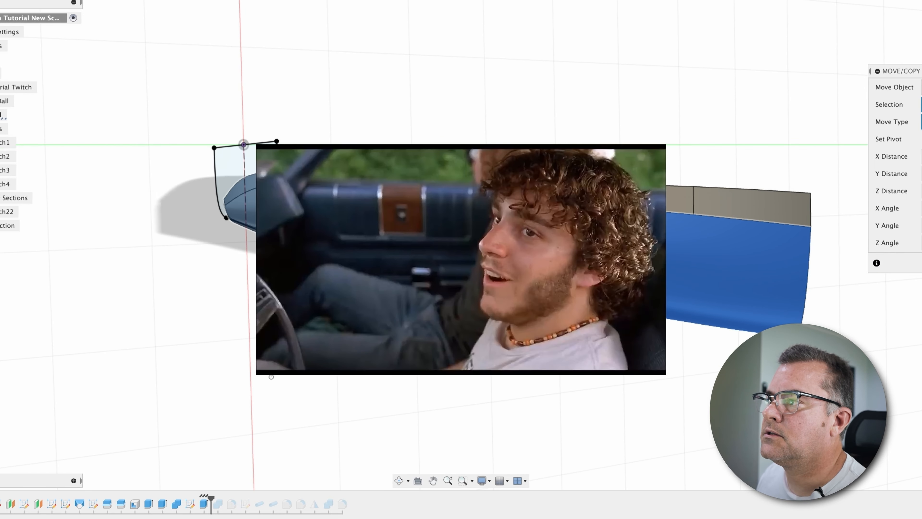
shift+middle_drag(272, 377, 349, 393)
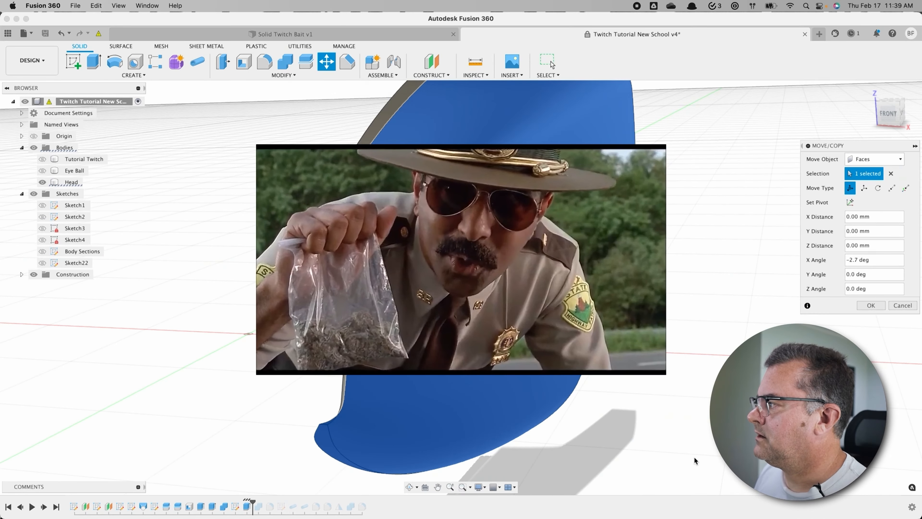
shift+middle_drag(668, 432, 669, 402)
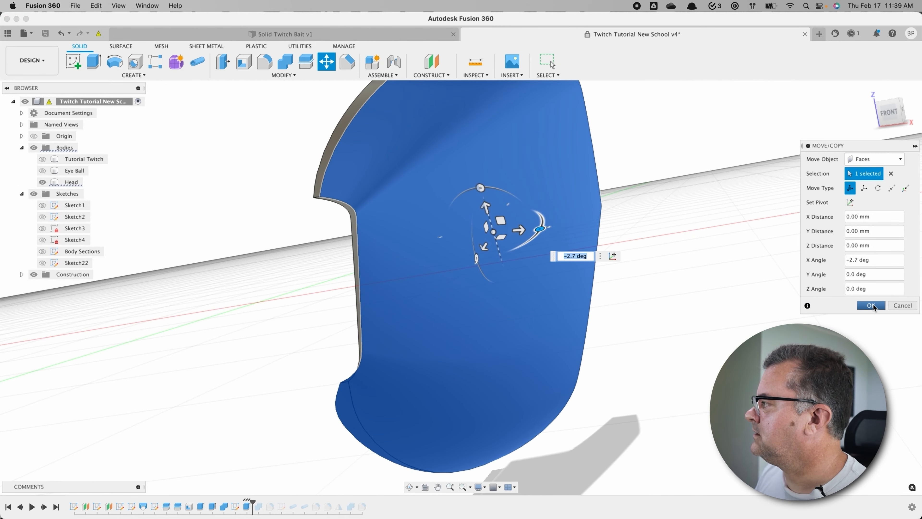
key(Return)
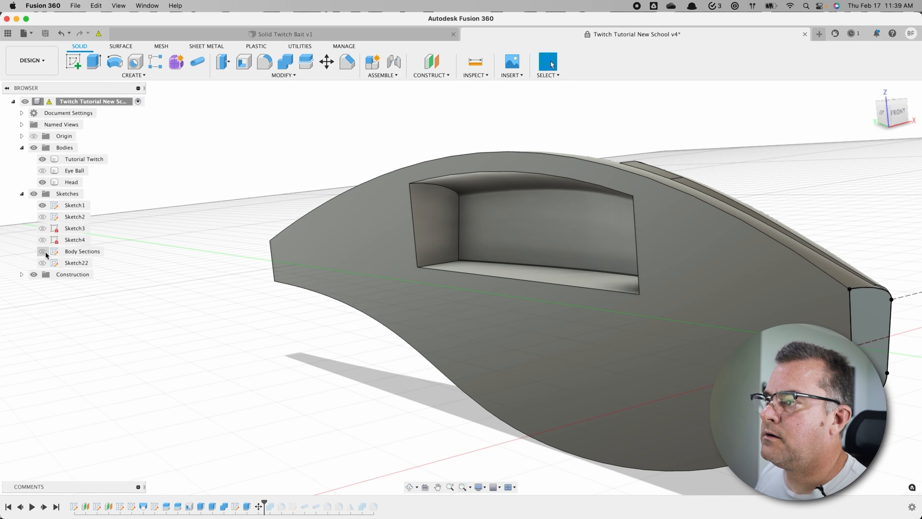
Step: Rename Sketch22 as Details and make the sketch visible
click(75, 263)
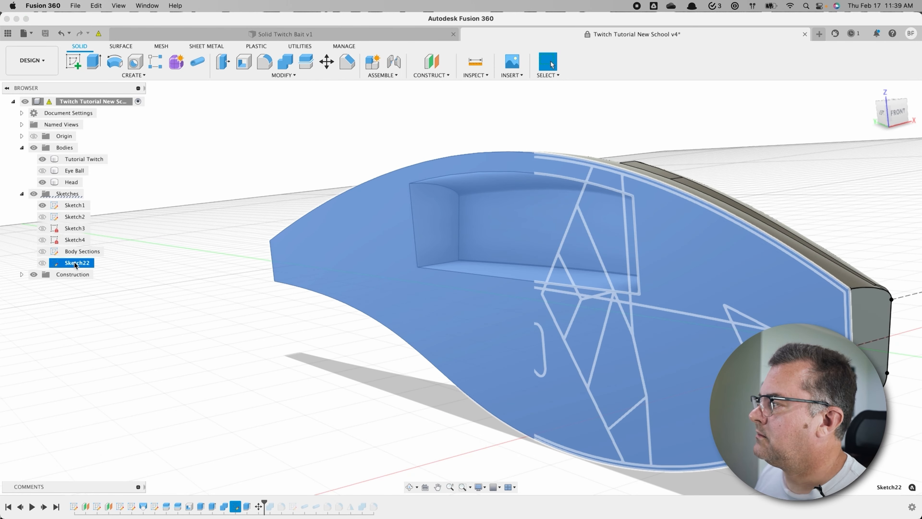
click(74, 262)
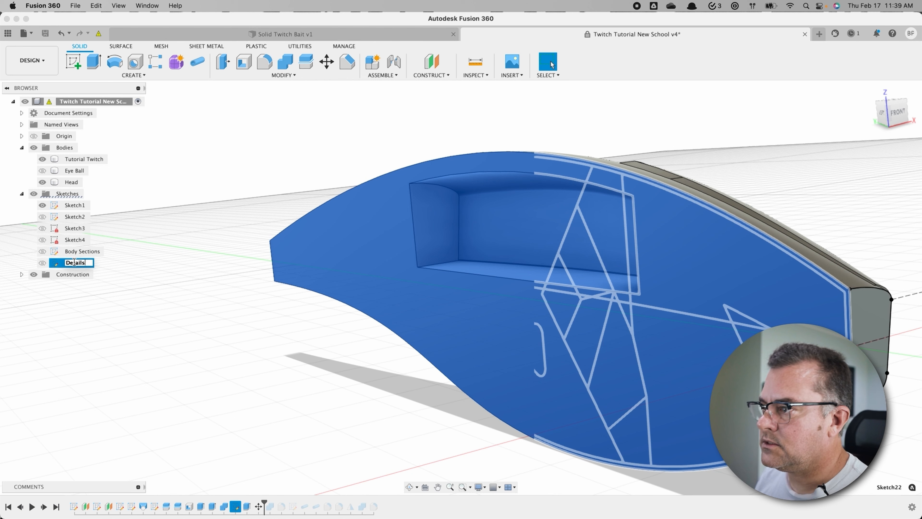
click(42, 263)
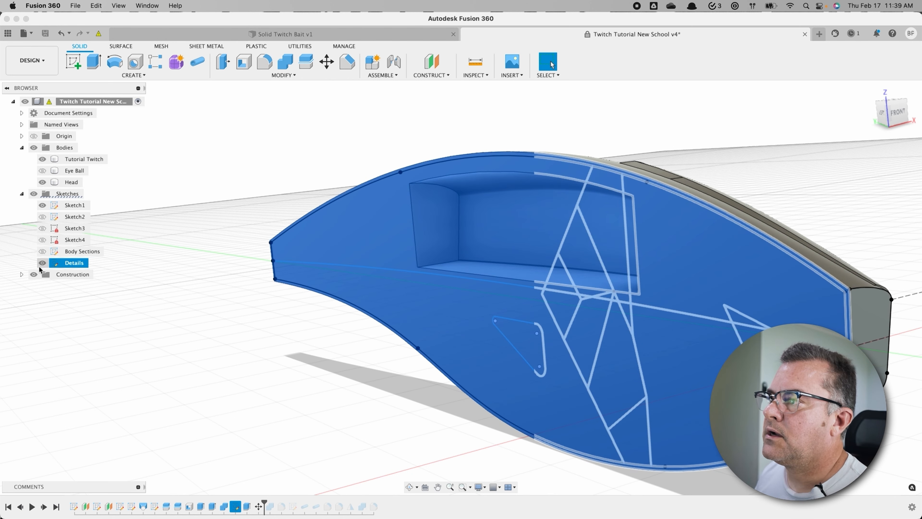
Step: Hide the Tutorial Twitch body and clear the current selection
click(41, 162)
click(40, 162)
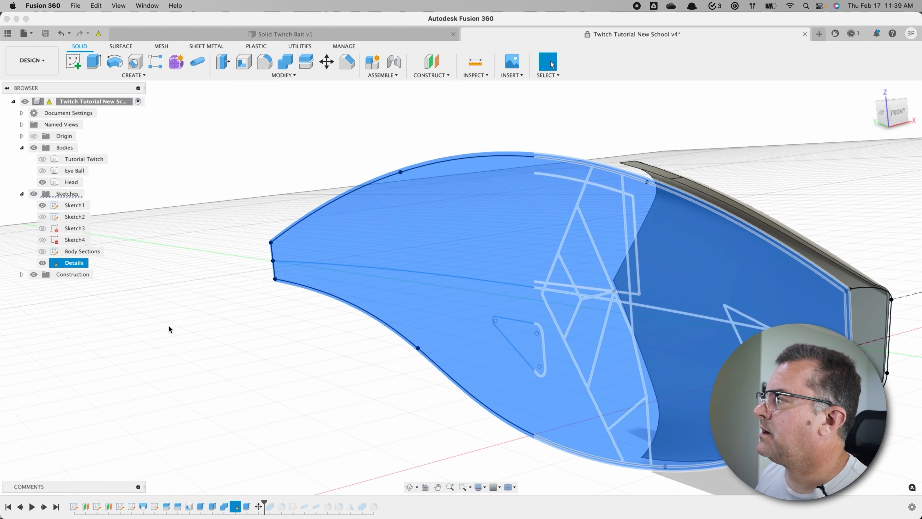
click(232, 361)
Step: Start an extrusion with four Details profiles: the upper gill wedge, its two tip slivers and the lower corner piece, excluding the small top-edge profile
click(882, 113)
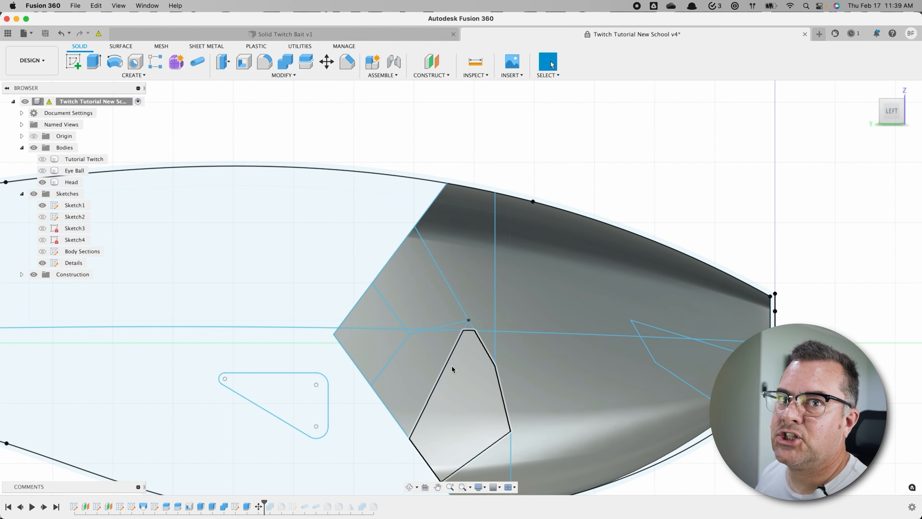
key(e)
shift+middle_drag(568, 173, 514, 229)
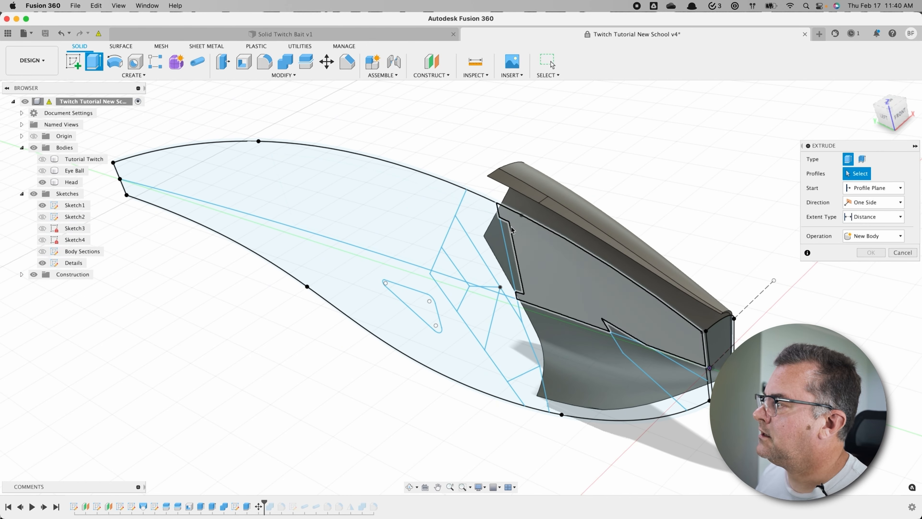
click(489, 210)
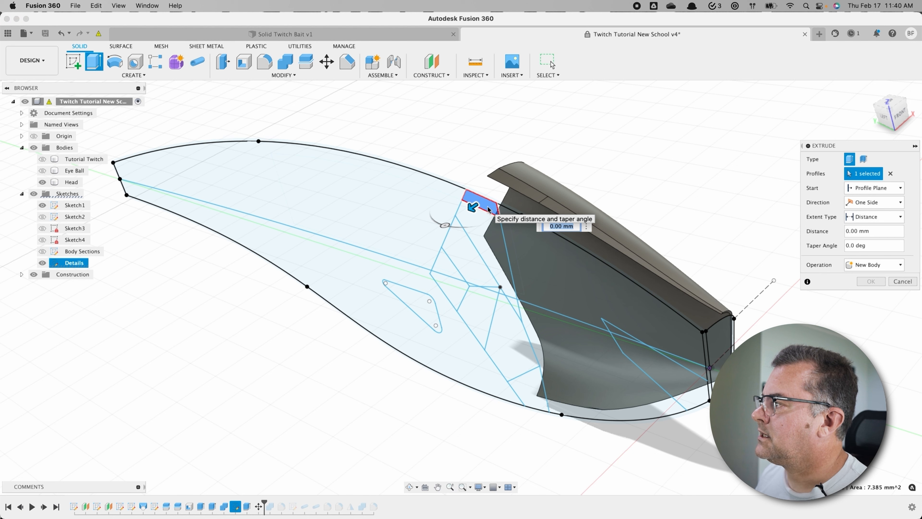
click(488, 238)
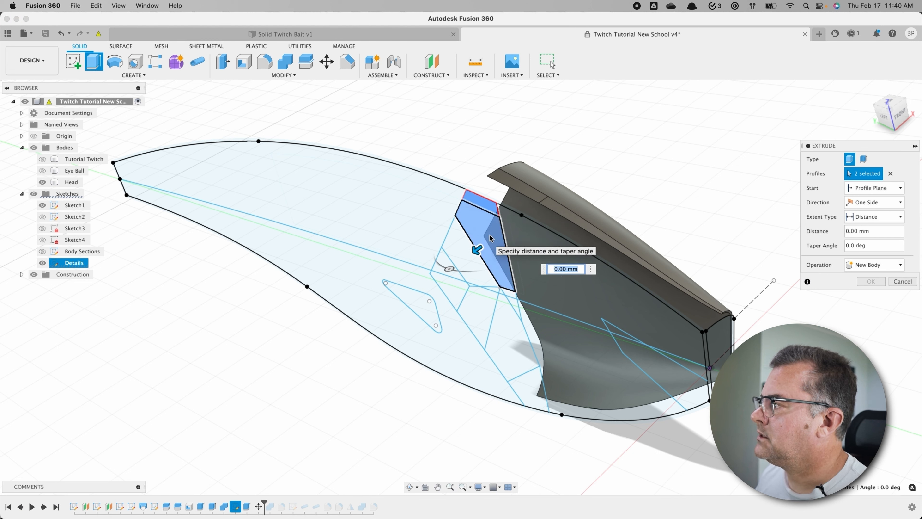
click(490, 212)
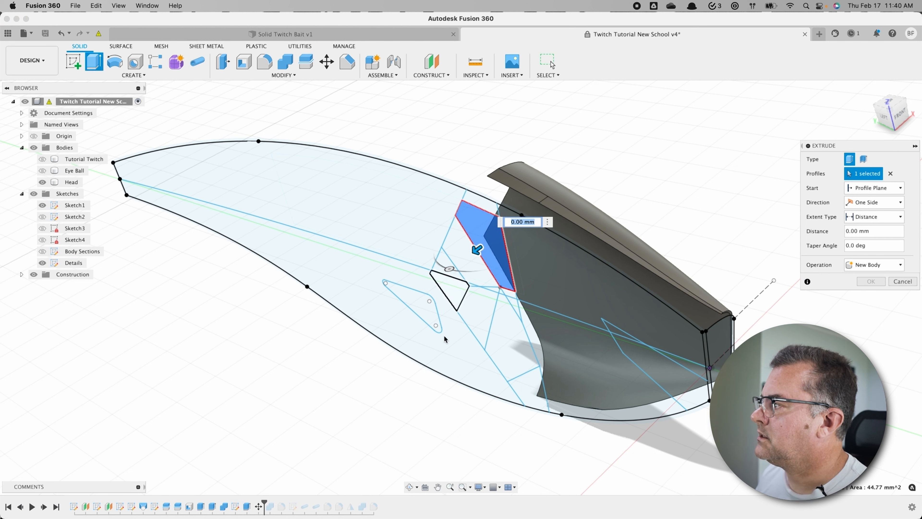
click(525, 387)
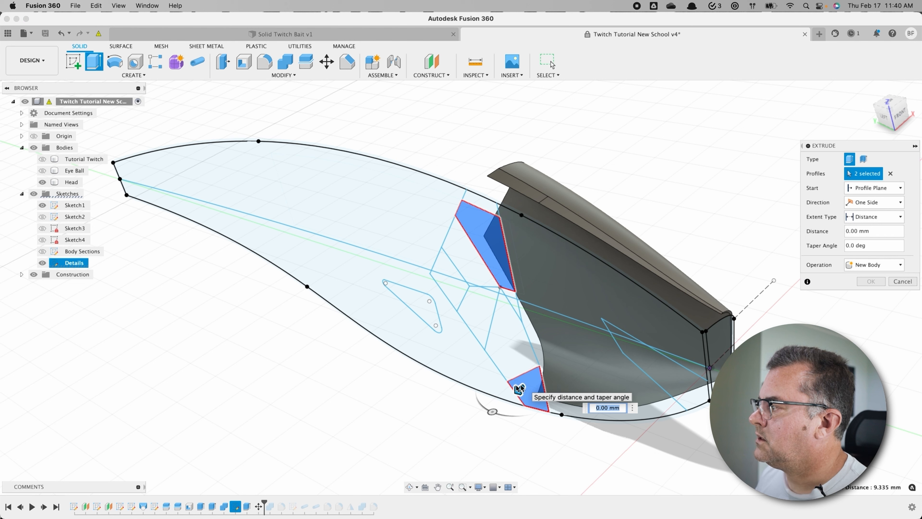
click(512, 294)
click(513, 306)
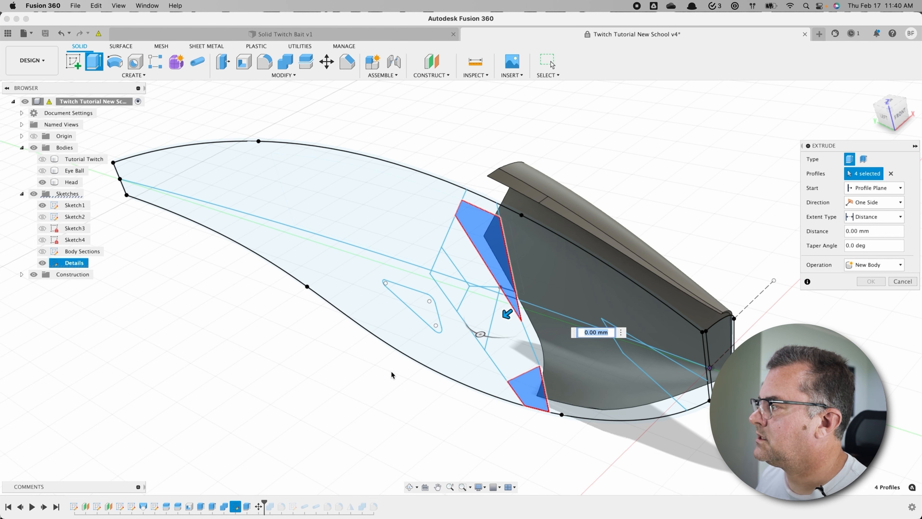
Step: Set the gill extrusion to start from an object and choose the Head body's curved outer face
mouse_move(389, 376)
shift+middle_down()
mouse_move(399, 365)
mouse_move(375, 372)
shift+middle_up()
click(875, 187)
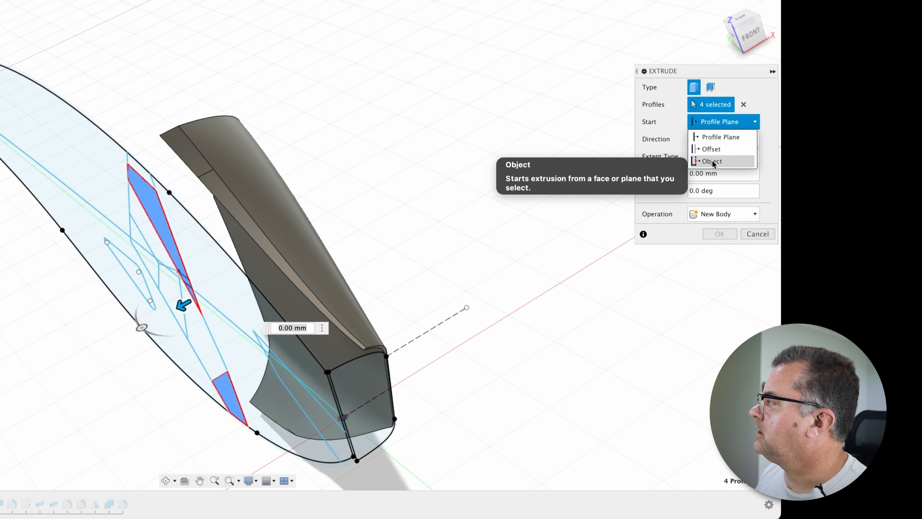
click(712, 162)
click(284, 206)
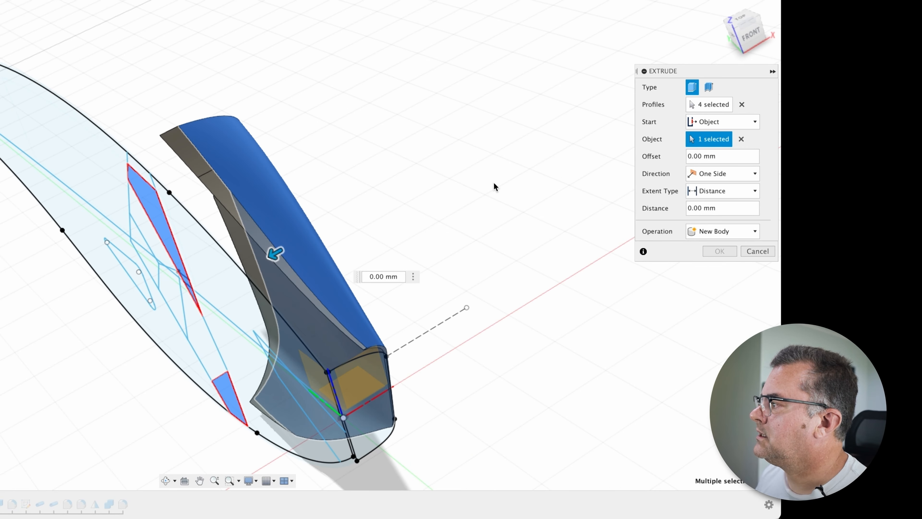
Step: Extrude the four selected gill profiles -0.4 mm from the Head face as new bodies
shift+middle_drag(495, 186, 424, 227)
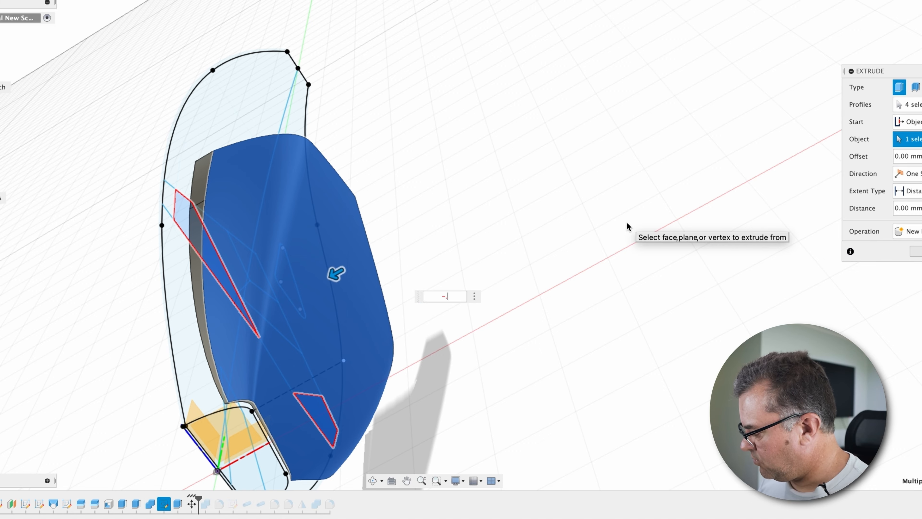
mouse_move(564, 318)
shift+middle_down()
mouse_move(515, 336)
mouse_move(553, 312)
shift+middle_up()
click(908, 231)
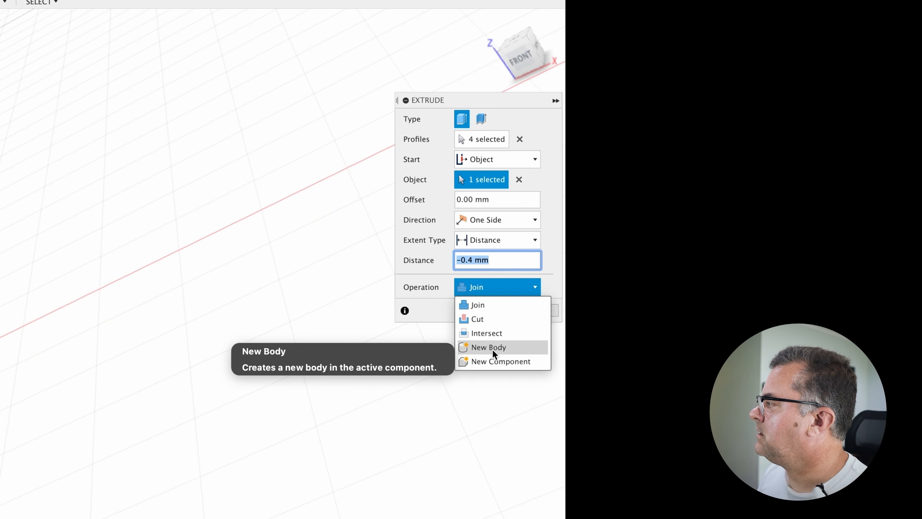
click(492, 349)
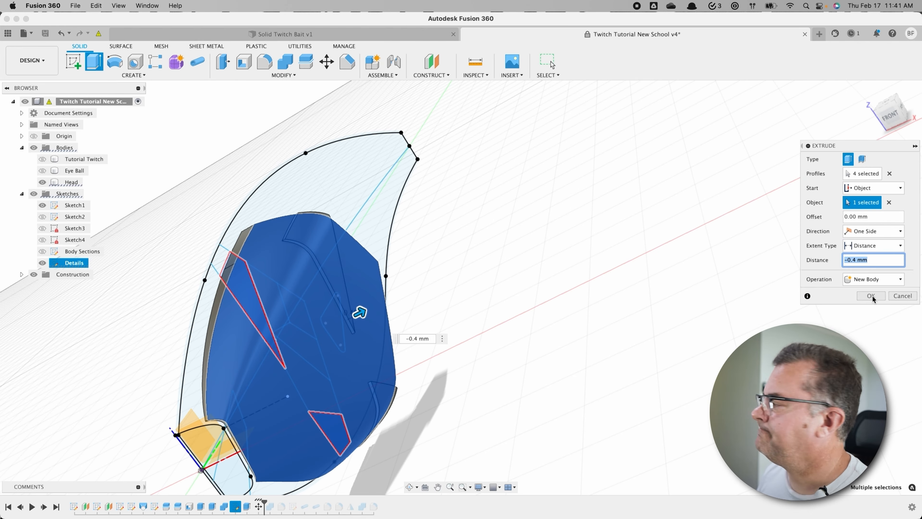
click(871, 296)
Step: Start an extrusion with four Details profiles that make up the upper and lower middle gill plates
shift+middle_drag(494, 378, 295, 353)
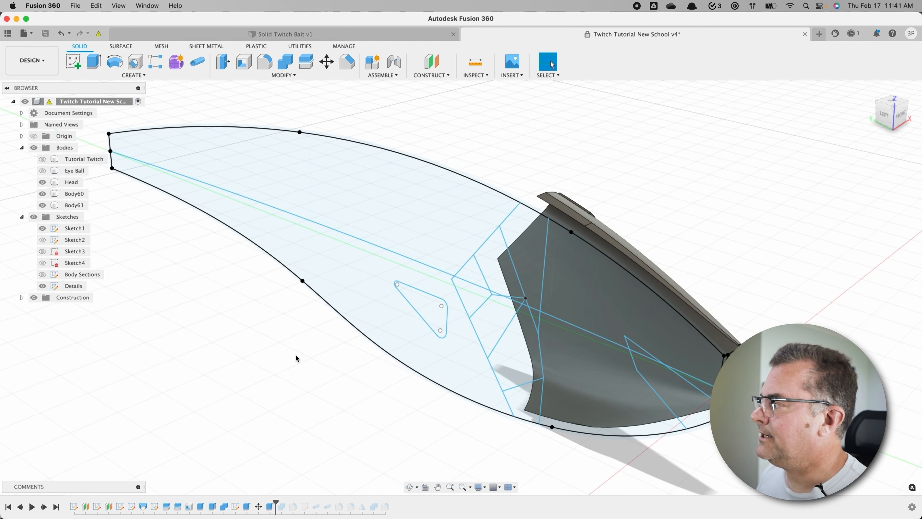
key(e)
click(501, 283)
click(496, 290)
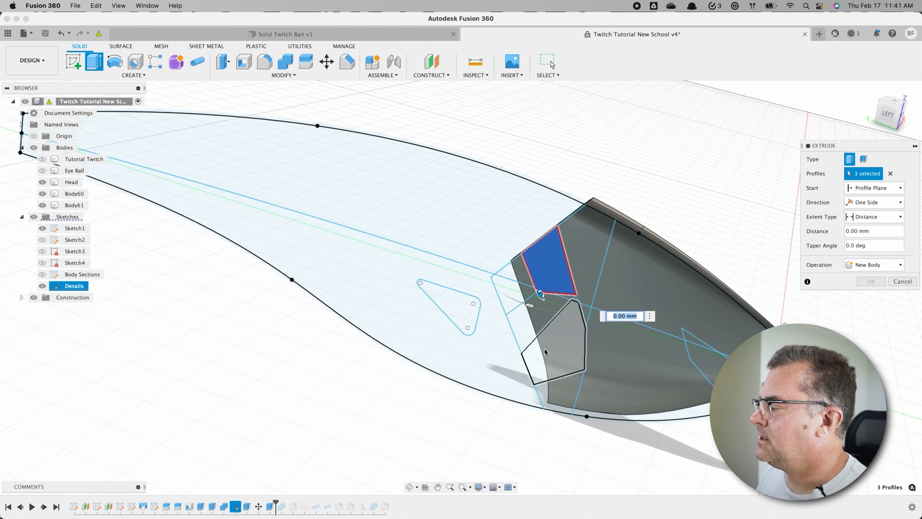
click(545, 352)
Step: Start the middle gill plates' extrusion from an object, using the Head body's curved outer face
shift+middle_drag(368, 426, 856, 243)
click(875, 188)
click(869, 216)
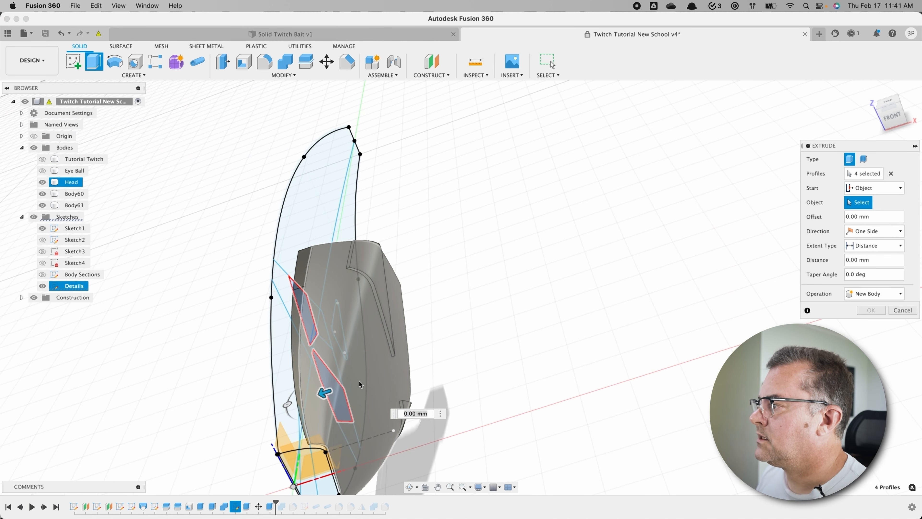
click(378, 380)
Step: Extrude the upper and lower middle gill plates -0.6 mm as new bodies
click(478, 391)
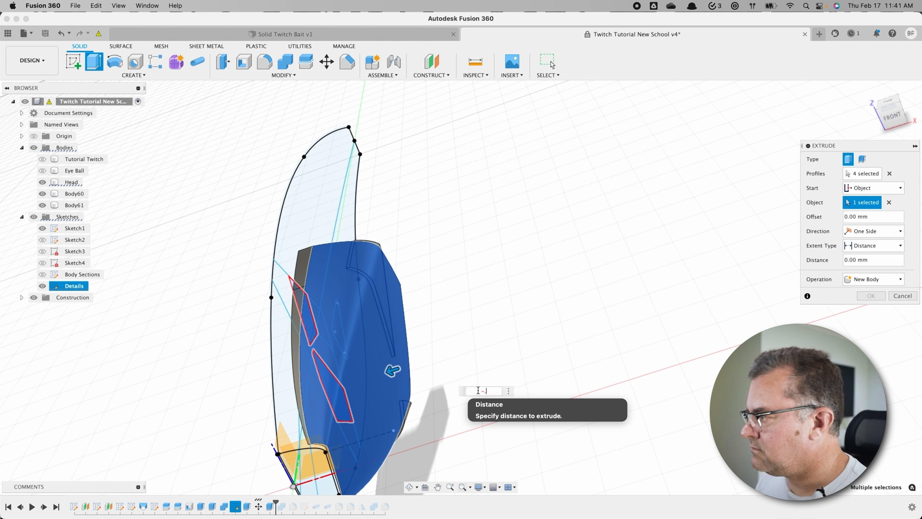
text(-.6)
key(Return)
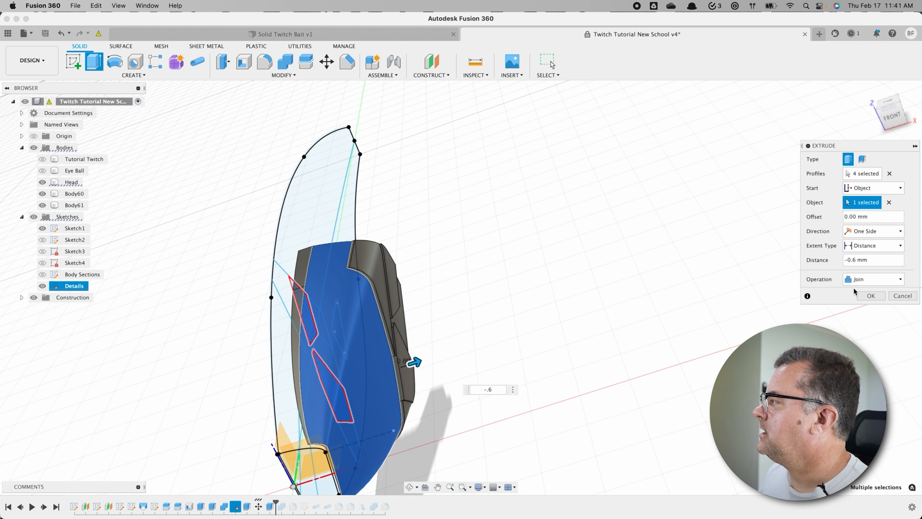
click(859, 279)
click(860, 325)
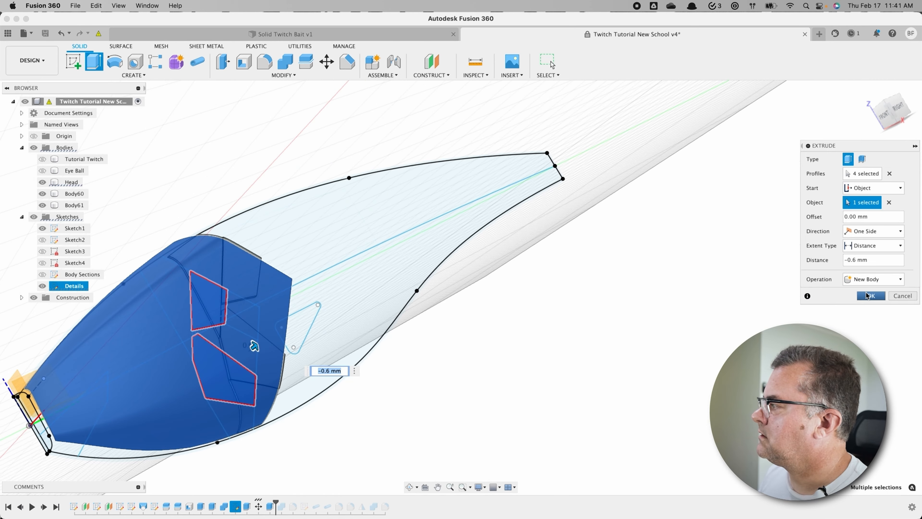
click(867, 296)
Step: Start an extrusion with three Details profiles: the upper and lower plates beside the rear diamond and the thin sliver at their shared tip
scroll(326, 374, down, 3)
scroll(326, 371, up, 6)
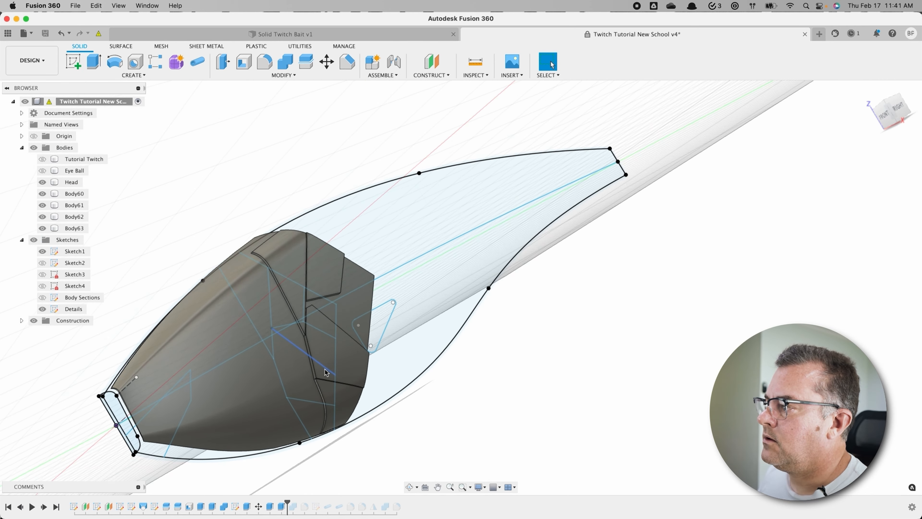
scroll(321, 370, up, 2)
shift+middle_drag(407, 419, 513, 433)
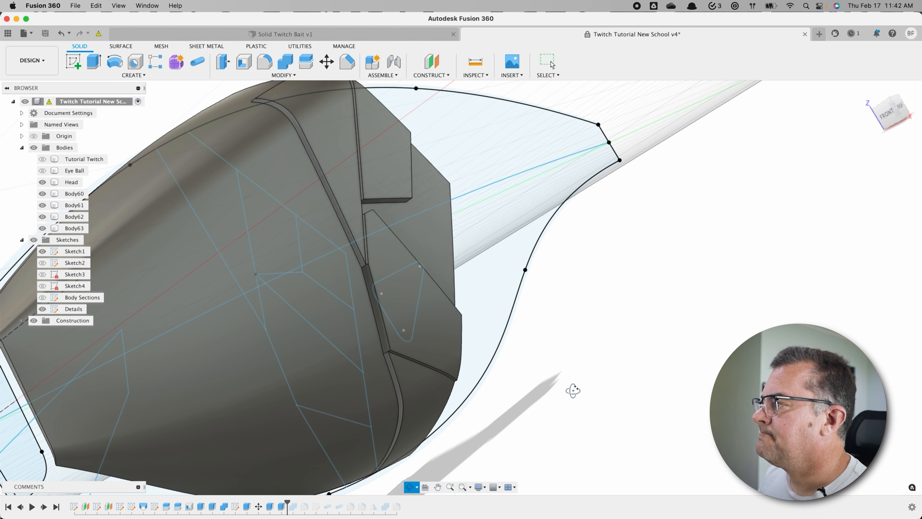
shift+middle_drag(572, 389, 391, 367)
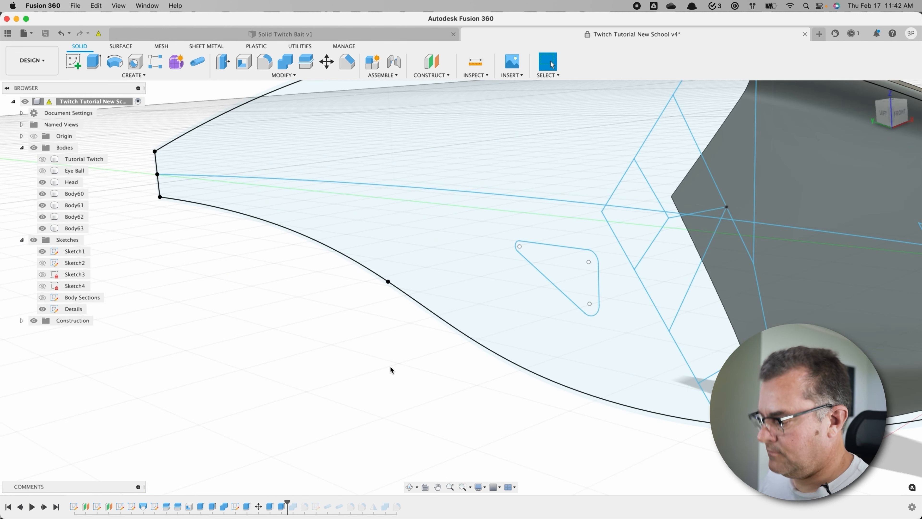
key(e)
click(671, 273)
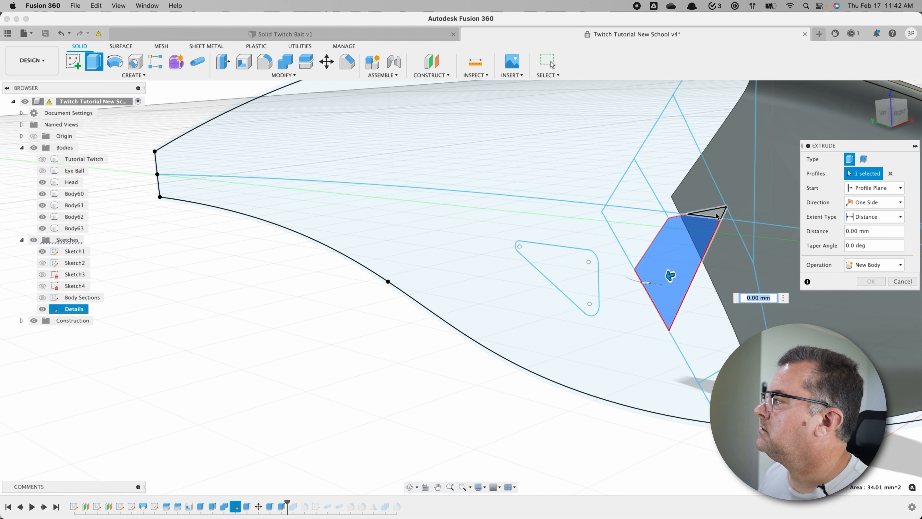
click(716, 214)
click(701, 195)
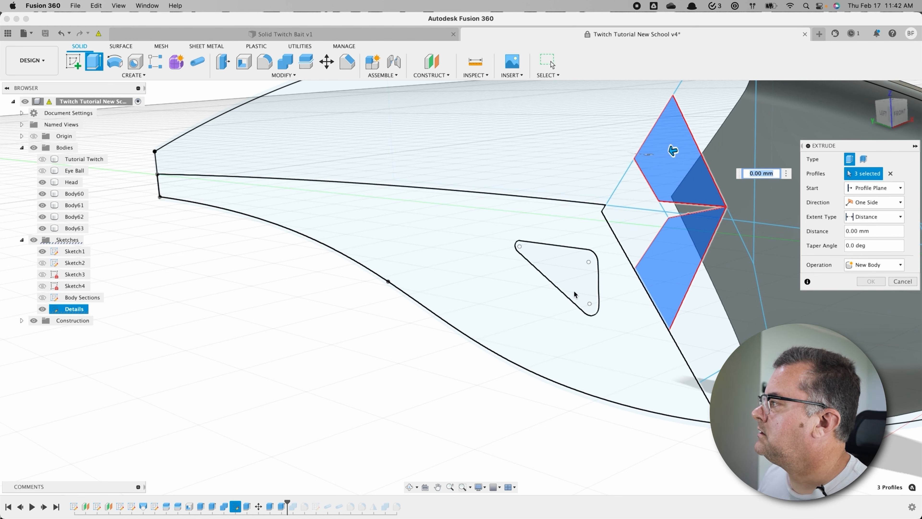
Step: Replace the selected extrusion profiles with the three profiles forming the diamond at the gill's rear corner
shift+middle_drag(493, 381, 406, 406)
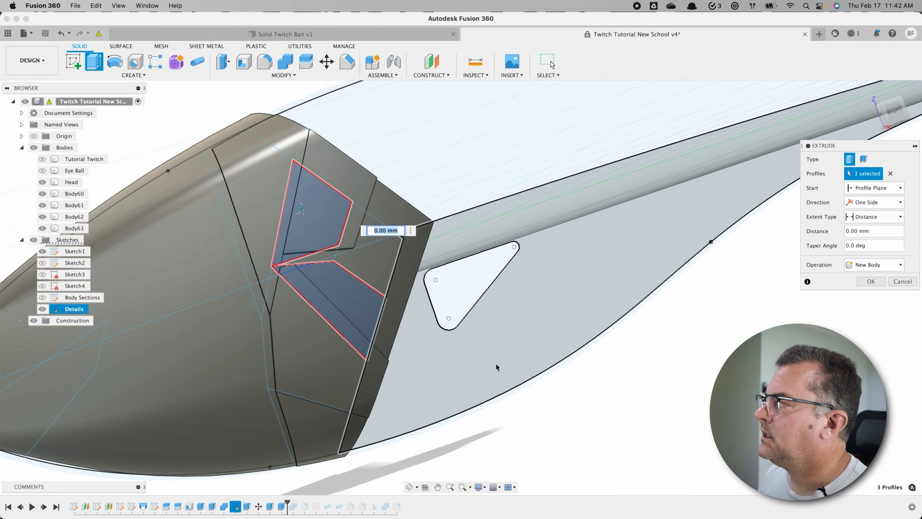
click(893, 110)
scroll(492, 381, up, 6)
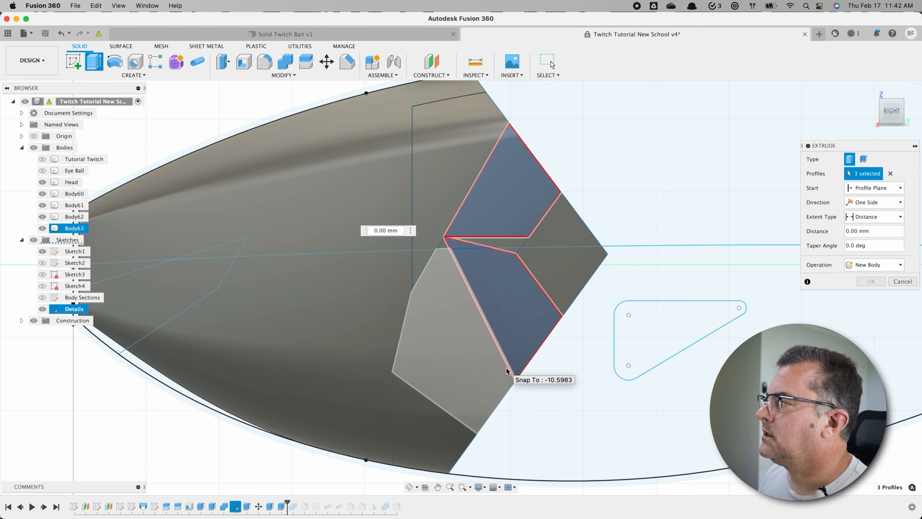
middle_drag(226, 448, 241, 445)
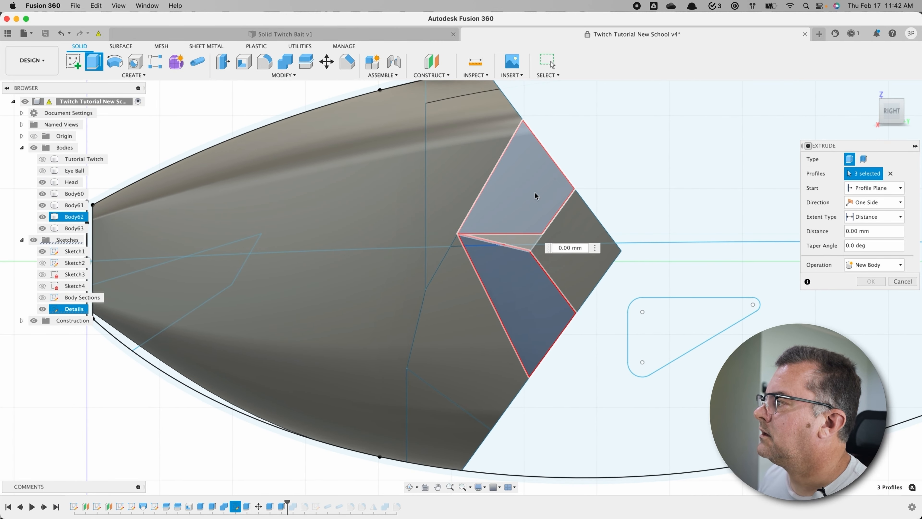
shift+middle_drag(276, 417, 376, 442)
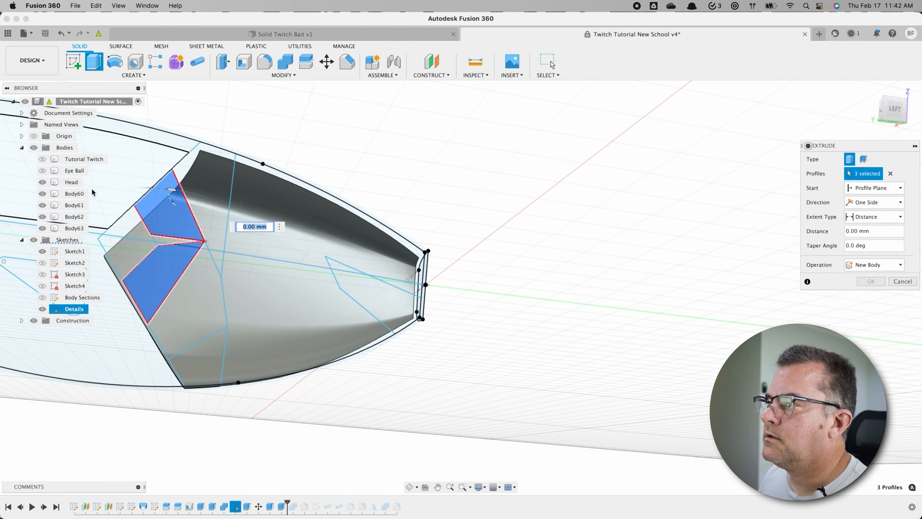
click(133, 231)
click(134, 236)
click(131, 248)
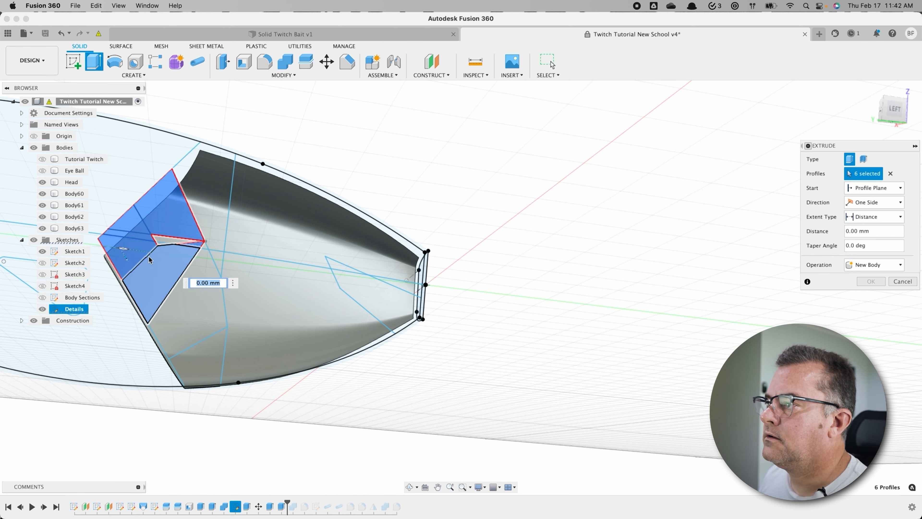
click(149, 260)
click(162, 219)
click(195, 245)
Step: Set the rear diamond's extrusion to start from an object and choose the Head's curved outer face
shift+middle_drag(316, 363, 450, 367)
click(875, 188)
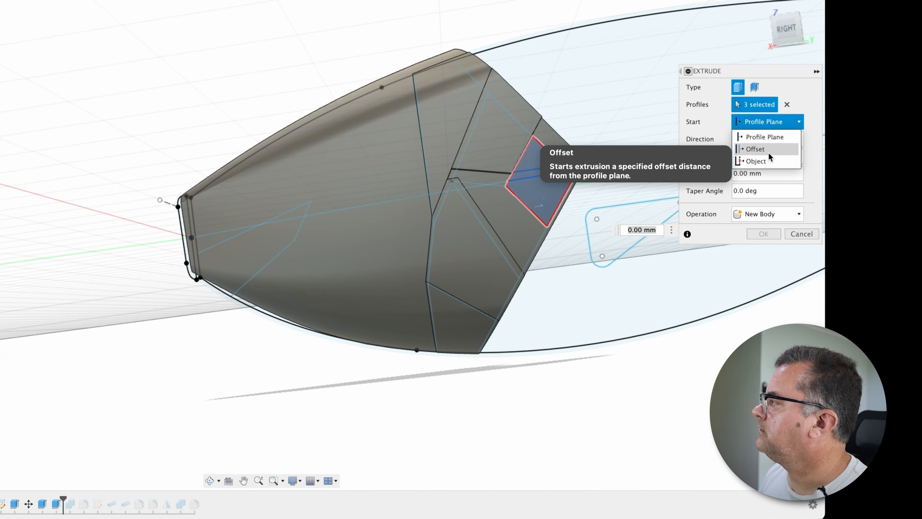
click(769, 161)
click(559, 202)
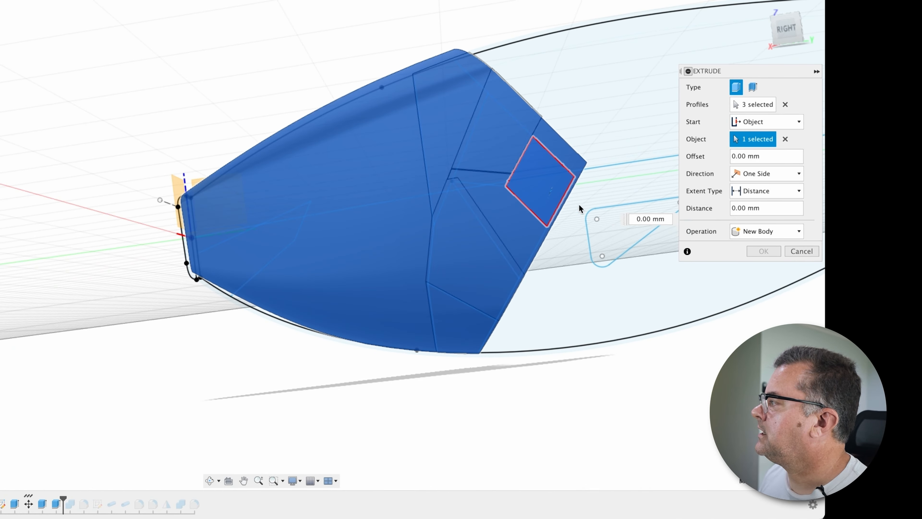
Step: Extrude the rear diamond -0.9 mm from the Head face as a new body
click(648, 219)
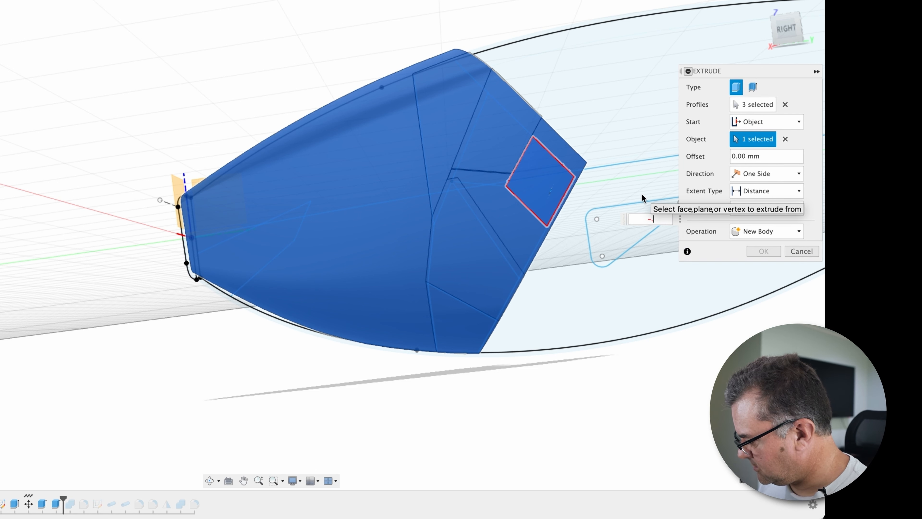
text(-.9)
key(Return)
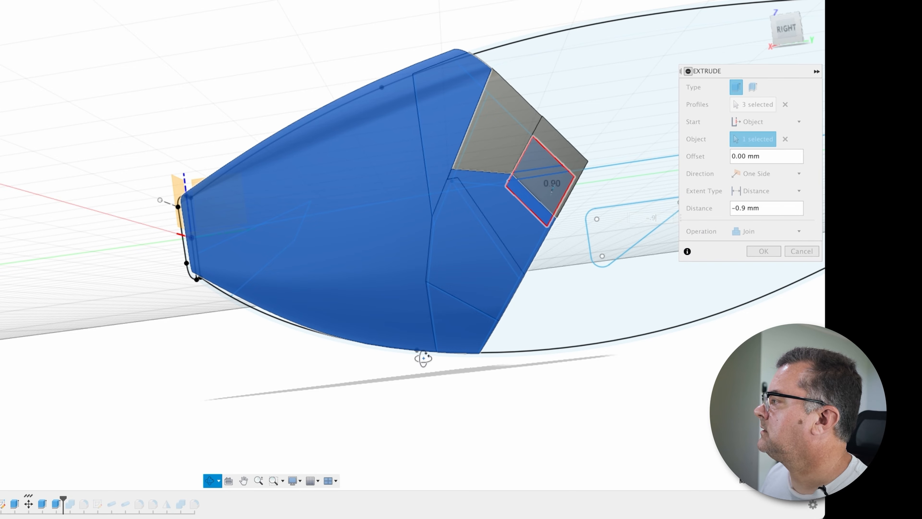
shift+middle_drag(422, 355, 467, 374)
click(764, 251)
Step: Start an extrusion of the lower wedge profile beside the rear diamond, starting from the Head's outer face as the object
shift+middle_drag(563, 349, 401, 323)
mouse_move(274, 371)
shift+middle_down()
mouse_move(537, 412)
mouse_move(513, 402)
shift+middle_up()
click(285, 270)
mouse_move(610, 470)
shift+middle_down()
mouse_move(529, 362)
mouse_move(397, 430)
mouse_move(345, 426)
shift+middle_up()
key(e)
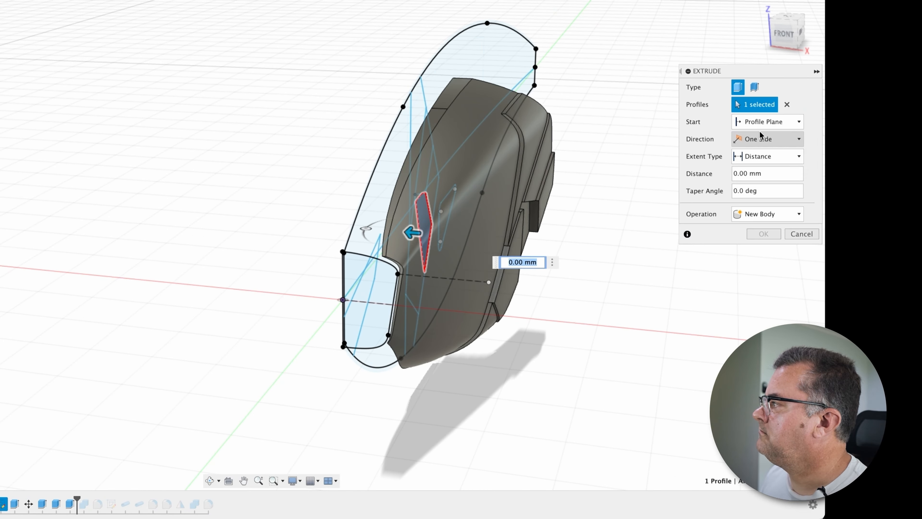
click(894, 175)
click(769, 160)
click(473, 177)
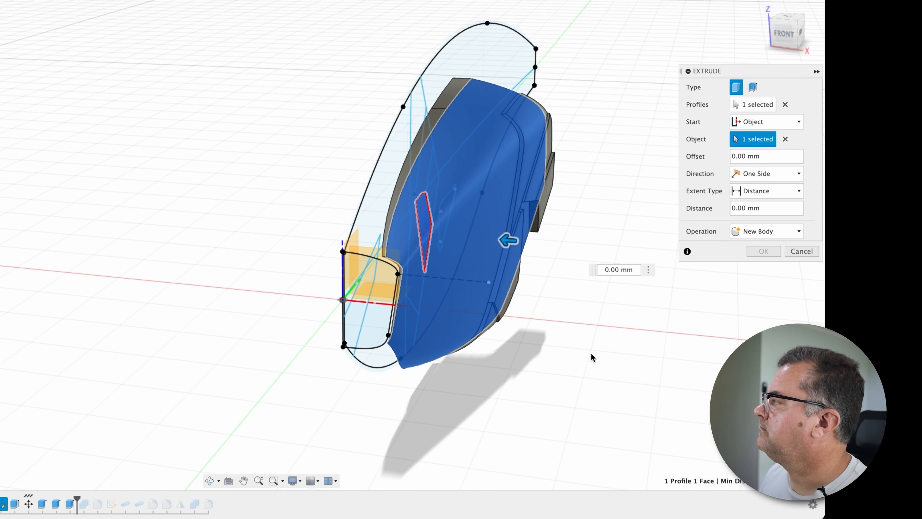
Step: Extrude the lower wedge profile -0.85 mm as a new body
click(619, 269)
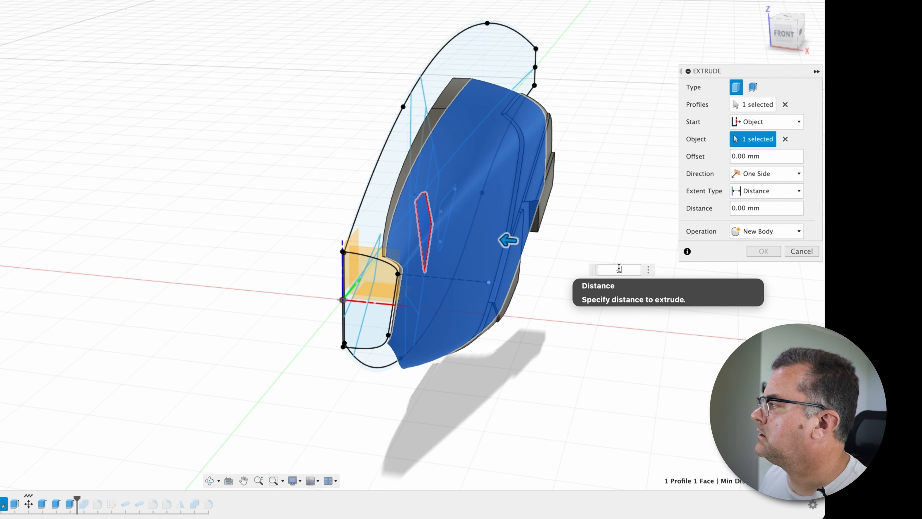
text(-.85)
click(766, 231)
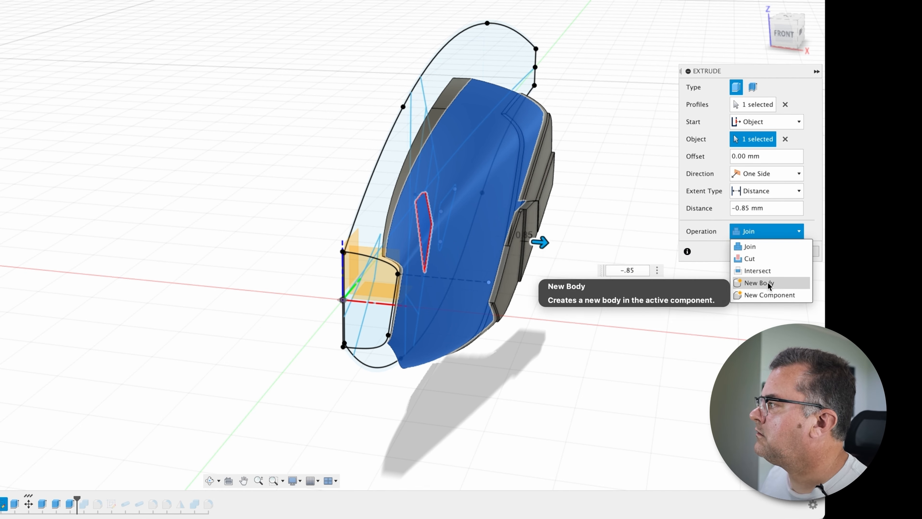
click(737, 280)
shift+middle_drag(689, 302, 577, 323)
scroll(577, 322, down, 3)
click(764, 251)
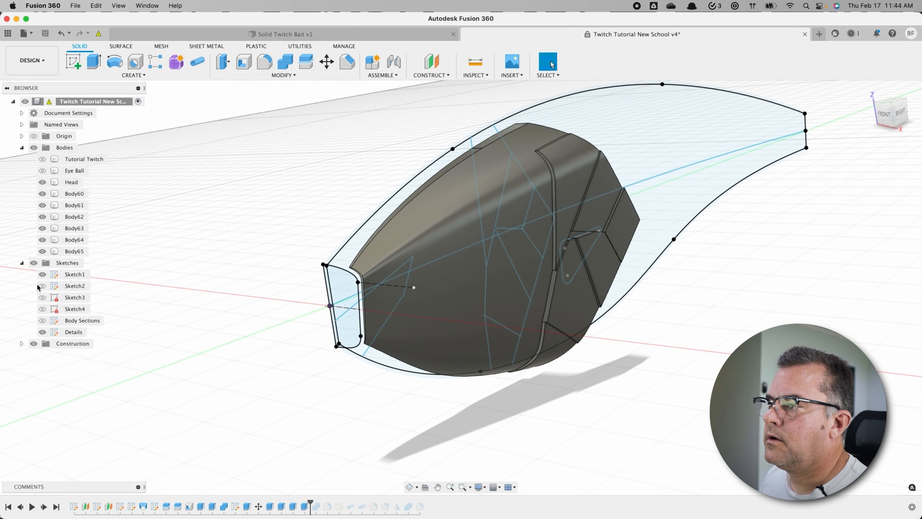
Step: Hide the Details sketch, Sketch1 and the Head body so only the gill plate bodies remain displayed
click(43, 332)
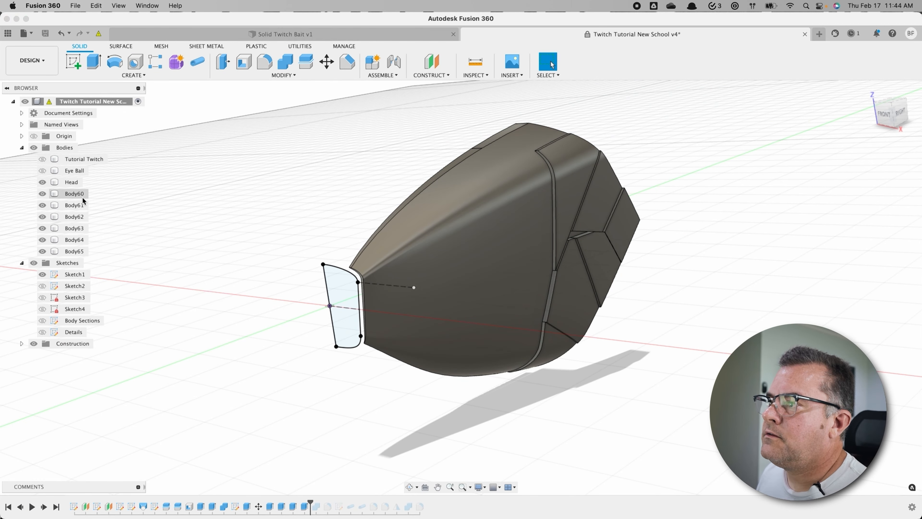
scroll(399, 400, up, 4)
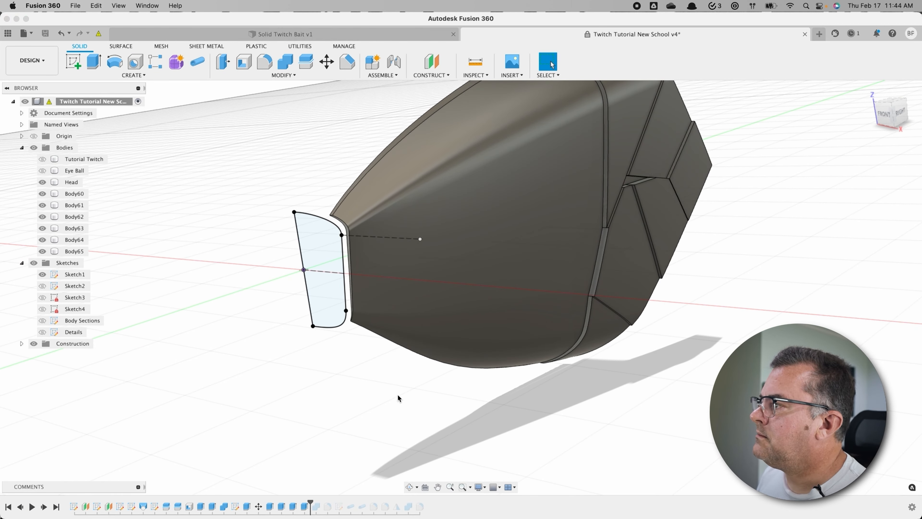
middle_drag(398, 394, 360, 416)
scroll(372, 326, down, 2)
click(373, 326)
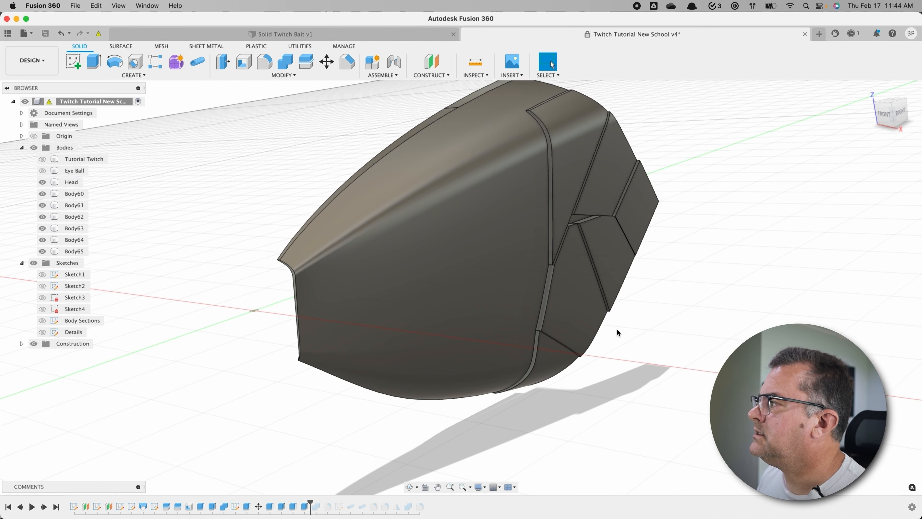
click(42, 182)
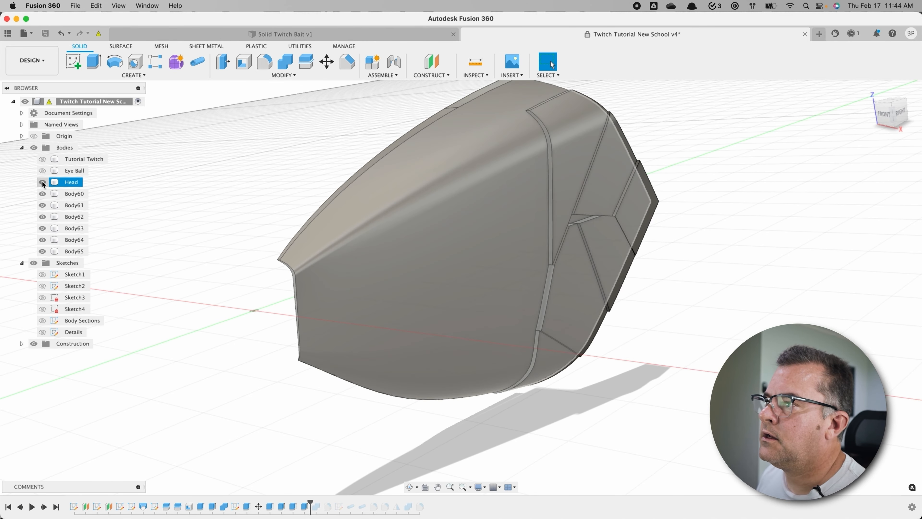
Step: Fillet the outer front edge of the upper front gill plate with a 0.5 mm radius
click(551, 160)
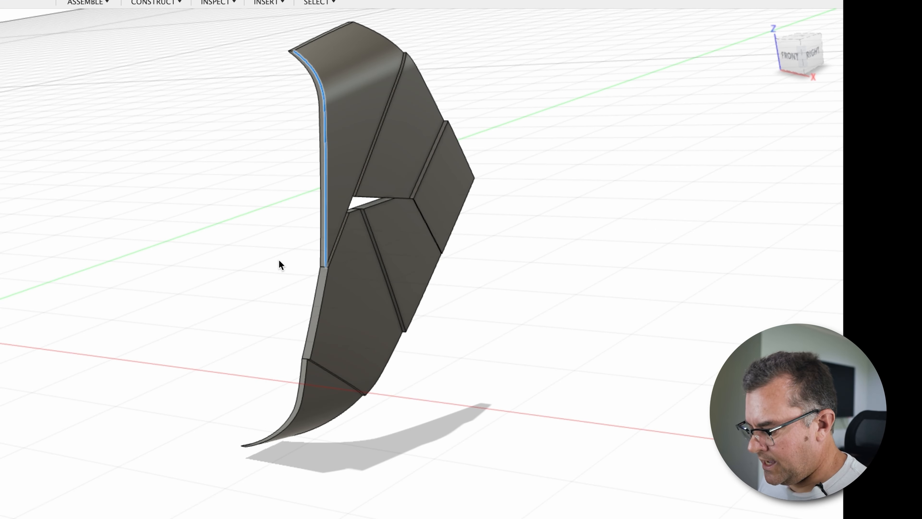
key(f)
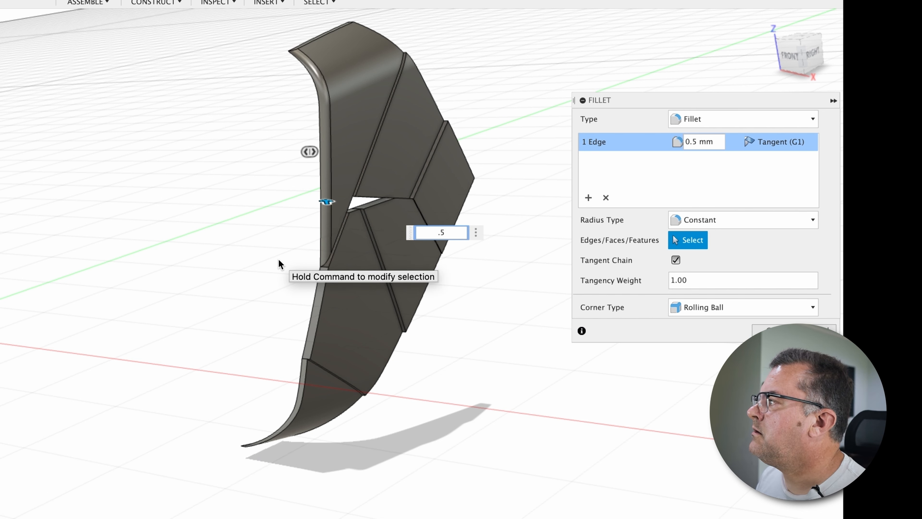
text(.5)
key(Return)
Step: Fillet the outer front edges of the lower front gill plates with a 0.5 mm radius
click(325, 298)
key(f)
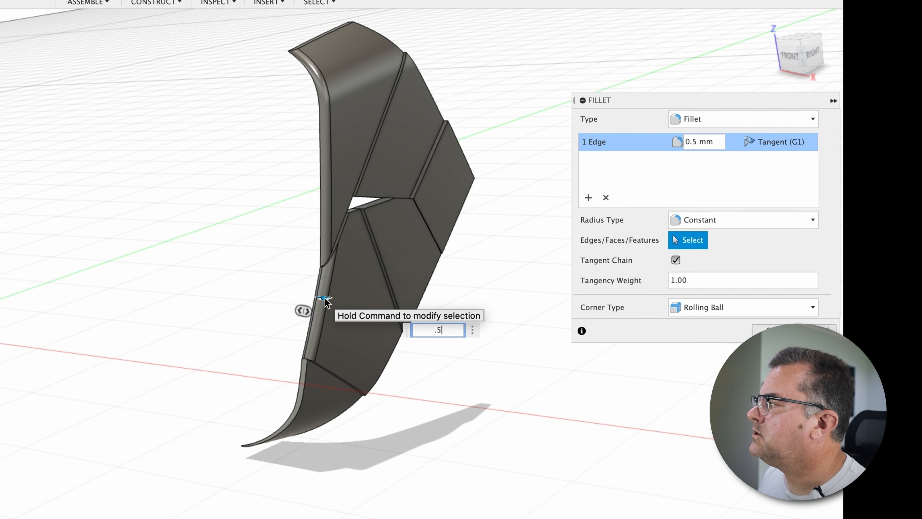
key(Return)
Step: Combine all six gill plate bodies into one body with the Join operation, using the upper front plate as the target
shift+middle_drag(186, 401, 115, 382)
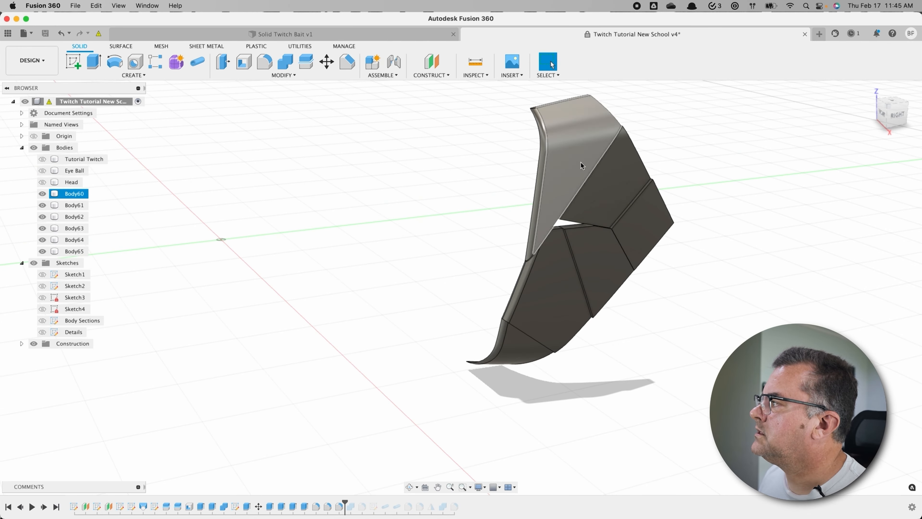
shift+middle_drag(348, 243, 397, 227)
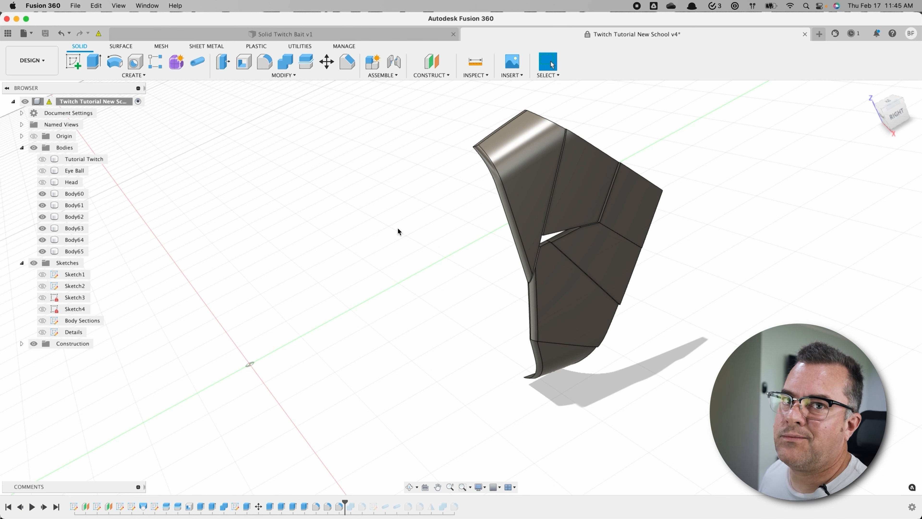
shift+middle_drag(397, 228, 400, 179)
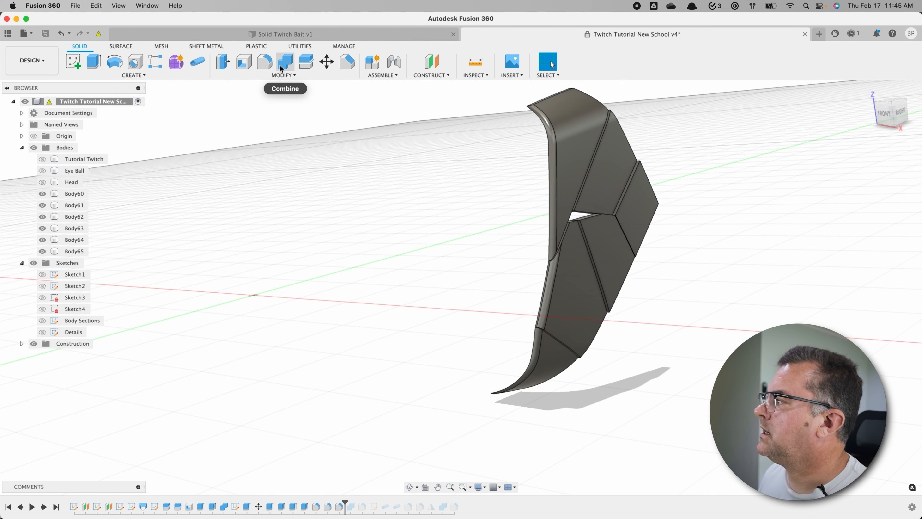
shift+middle_drag(434, 358, 412, 364)
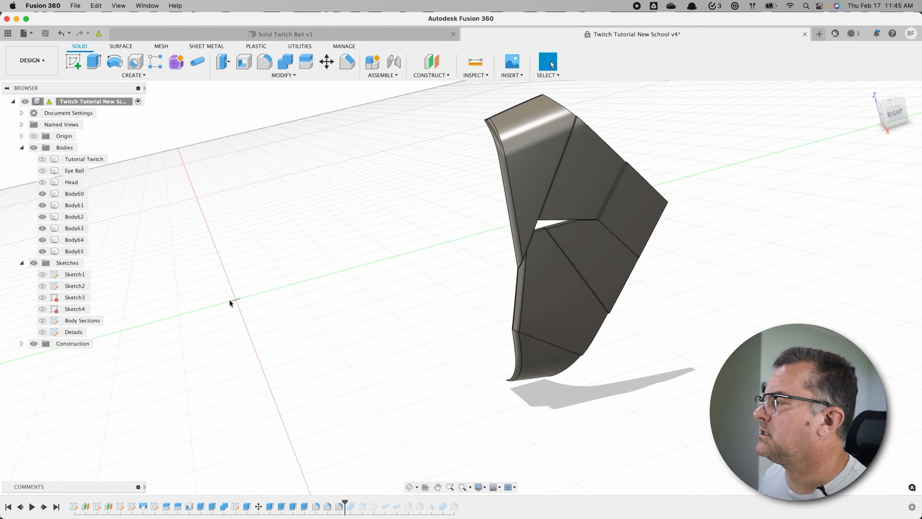
shift+middle_drag(254, 294, 274, 284)
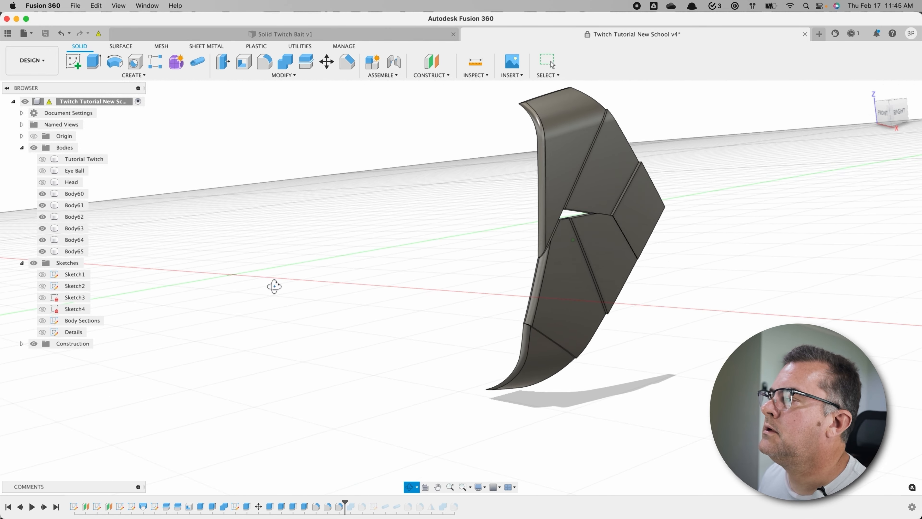
click(283, 67)
click(87, 197)
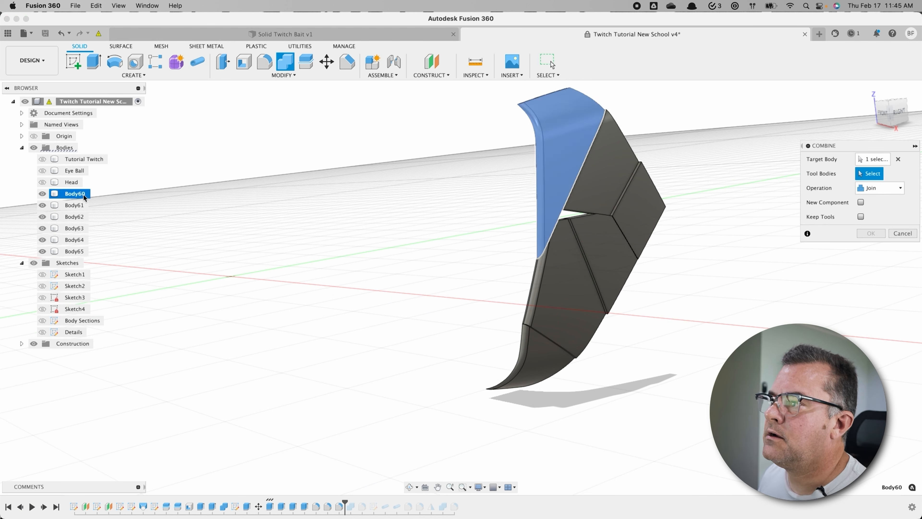
shift+click(74, 251)
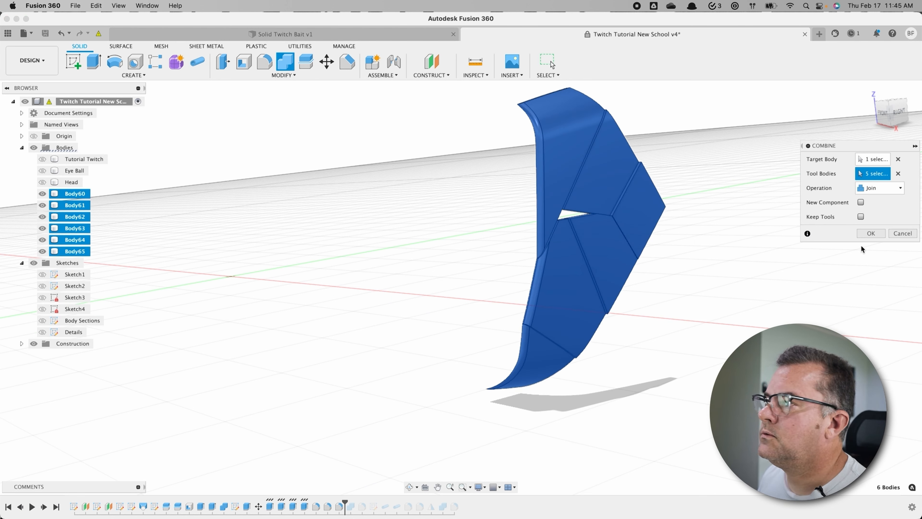
click(866, 232)
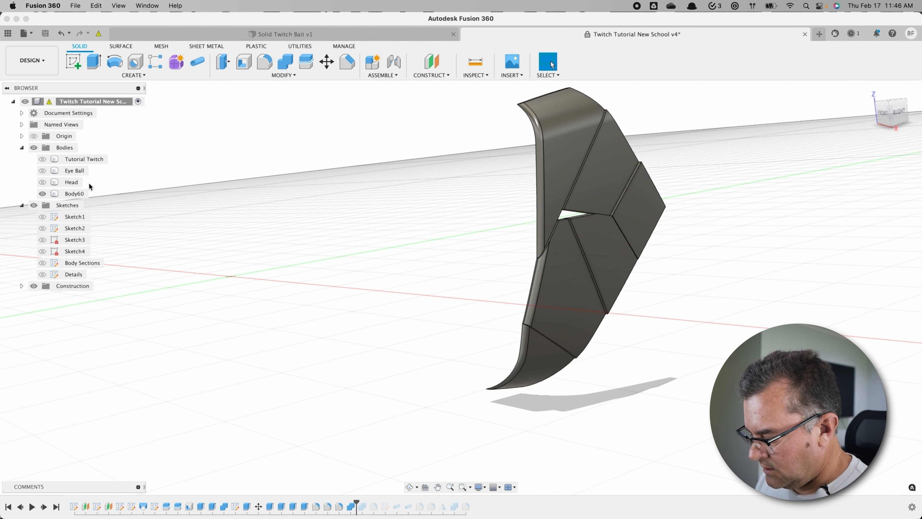
Step: Rename the combined gill plate body as Gills and show the Head and Tutorial Twitch bodies
double_click(82, 194)
text(Gills)
key(Return)
shift+click(39, 183)
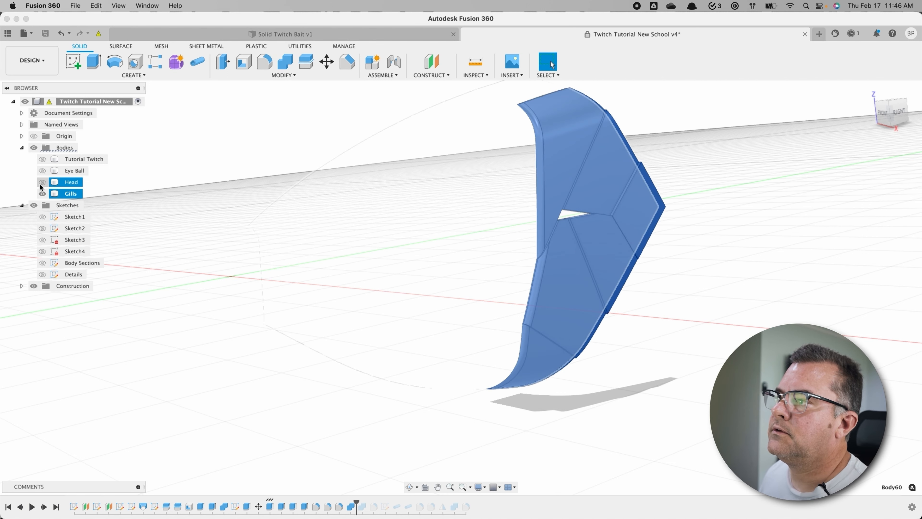
click(42, 182)
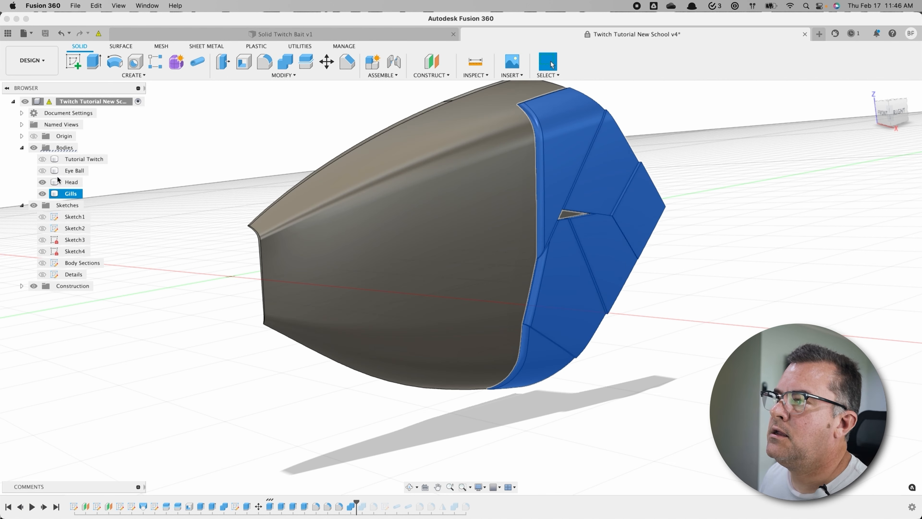
click(42, 159)
mouse_move(175, 333)
shift+middle_down()
mouse_move(159, 335)
mouse_move(173, 335)
shift+middle_up()
click(173, 335)
Step: Show the Details sketch and start extruding its small rounded triangle behind the gills, starting from the Tutorial Twitch body's outer face as the object
scroll(173, 335, down, 5)
shift+middle_drag(191, 365, 276, 429)
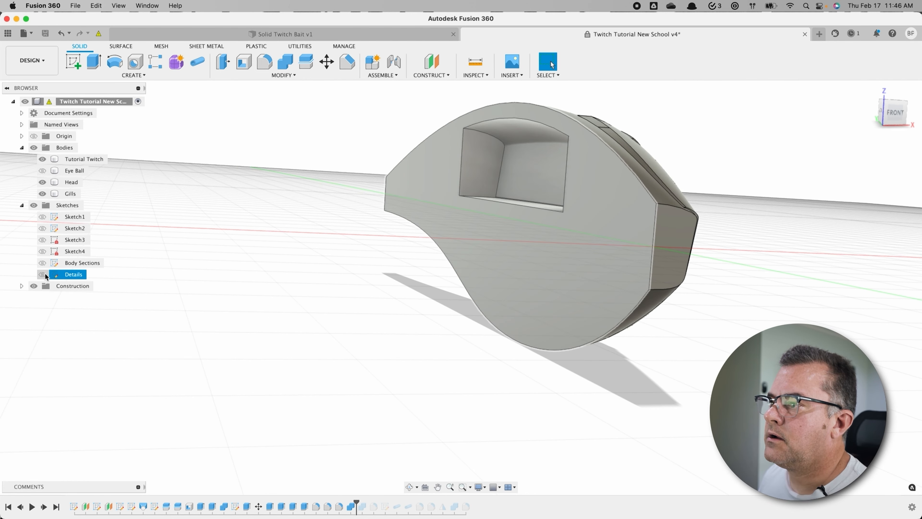
click(43, 274)
key(e)
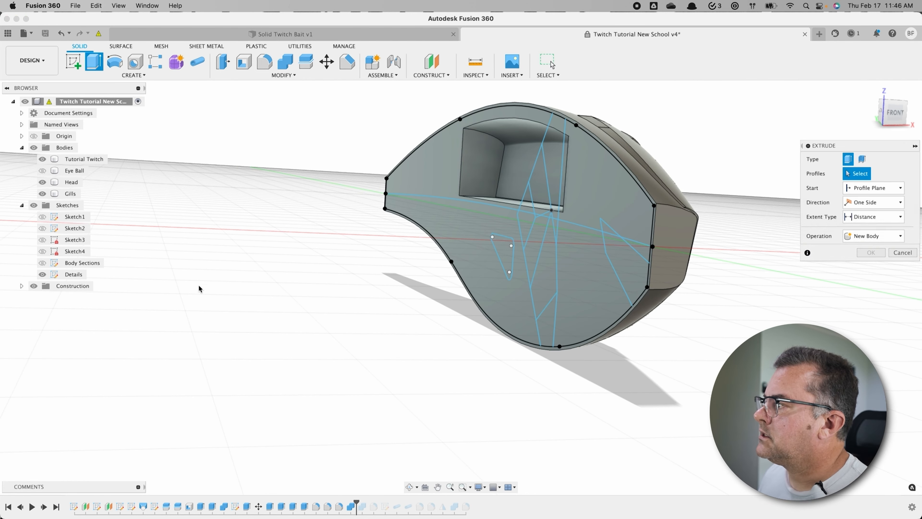
click(503, 254)
shift+middle_drag(366, 360, 919, 196)
click(897, 188)
click(871, 217)
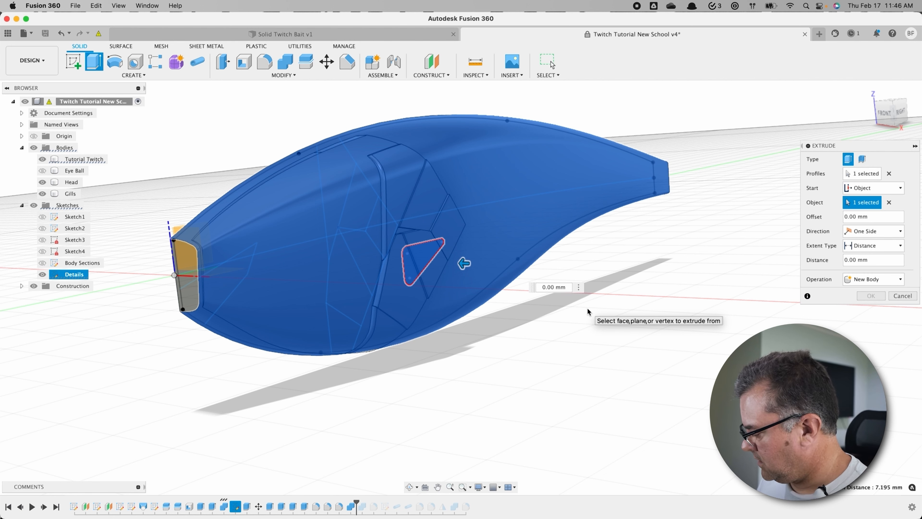
Step: Extrude the small rounded triangle -0.7 mm as a new body
text(-.7)
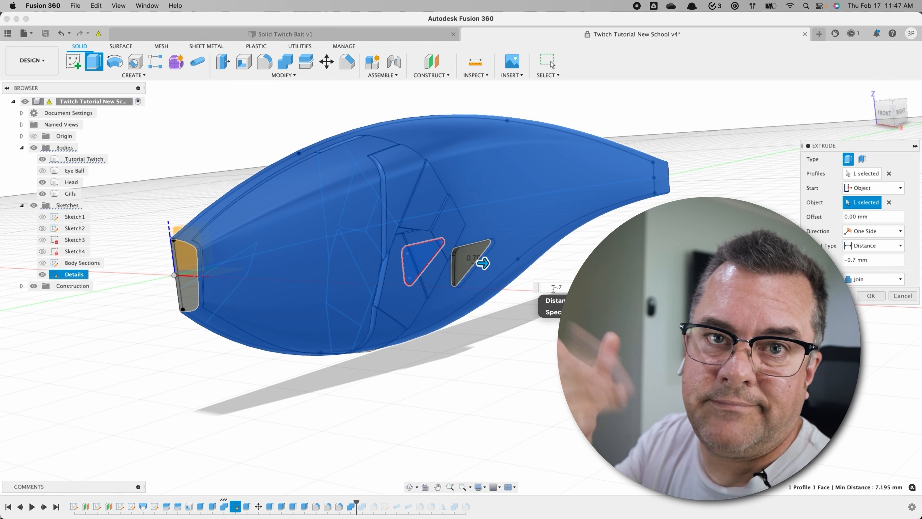
click(874, 279)
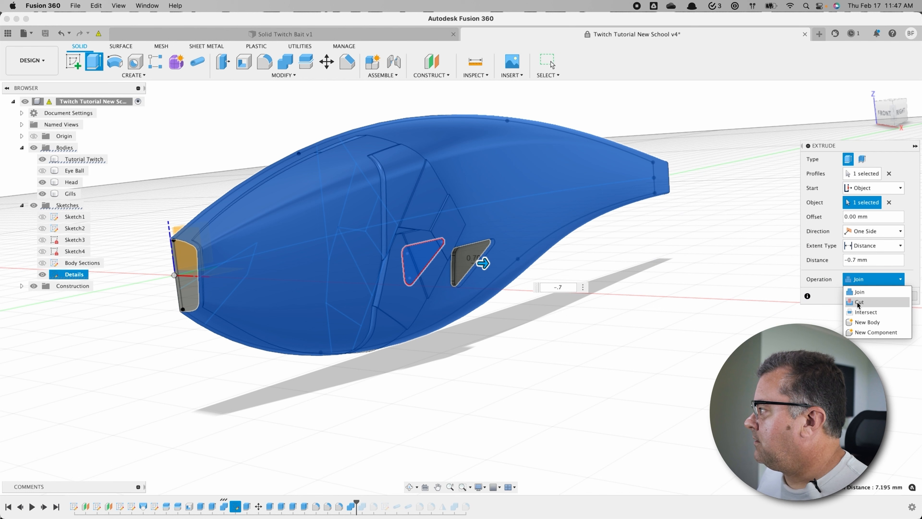
click(866, 318)
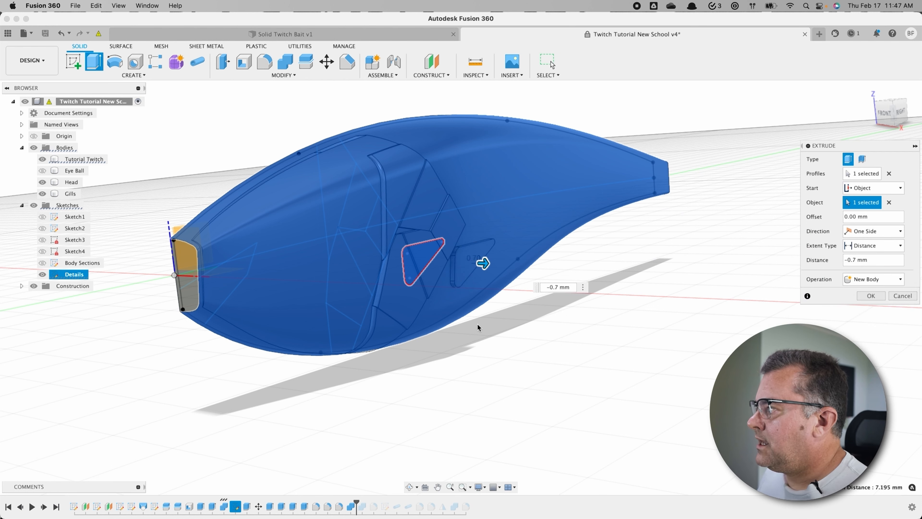
click(870, 296)
Step: Tilt the outer face of the small triangular fin body by about 3.3 degrees in X angle with Move/Copy
shift+middle_drag(546, 334, 468, 344)
click(326, 62)
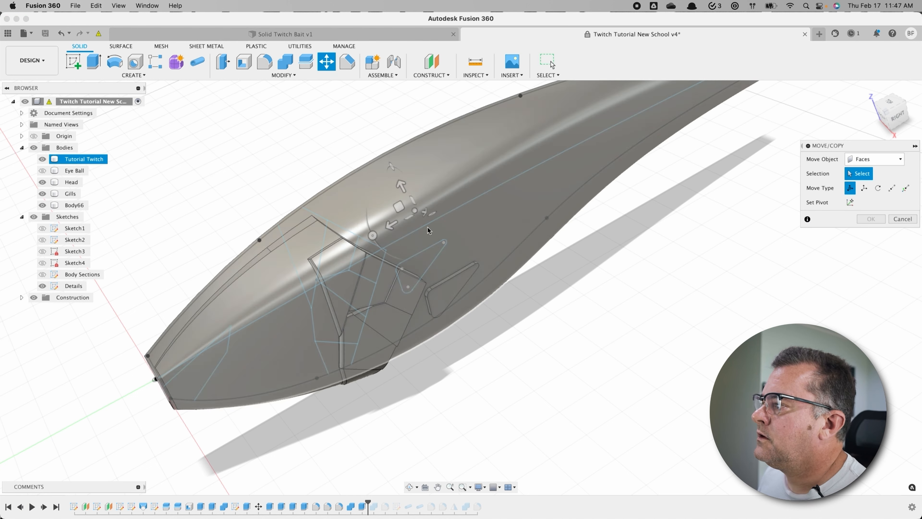
click(443, 295)
click(889, 102)
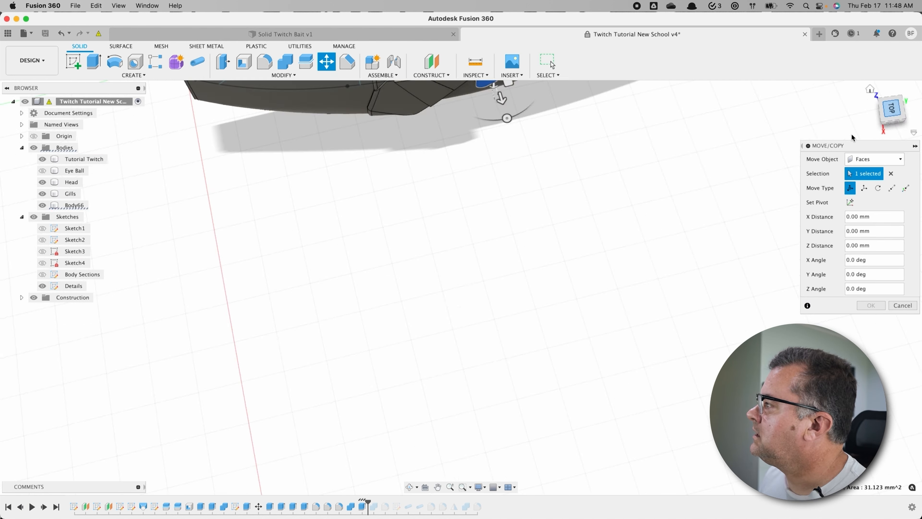
drag(520, 315, 503, 340)
shift+middle_drag(504, 341, 529, 320)
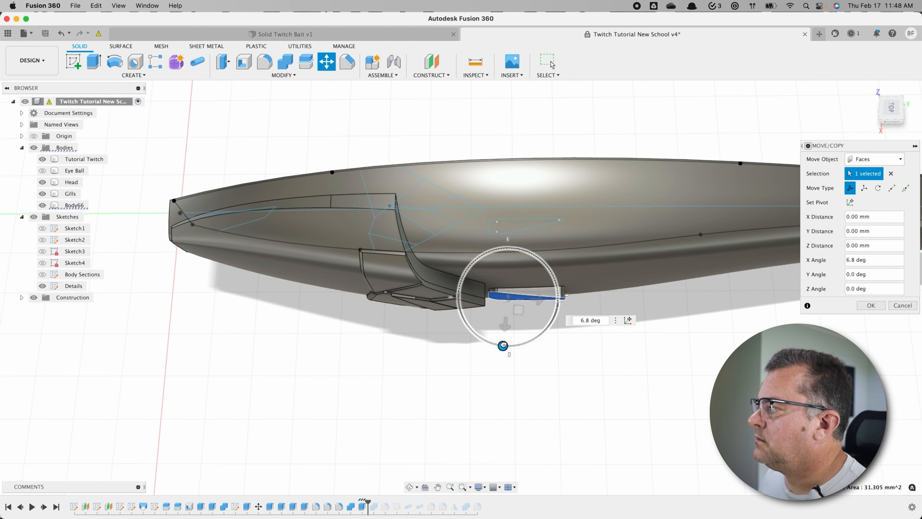
drag(502, 345, 503, 346)
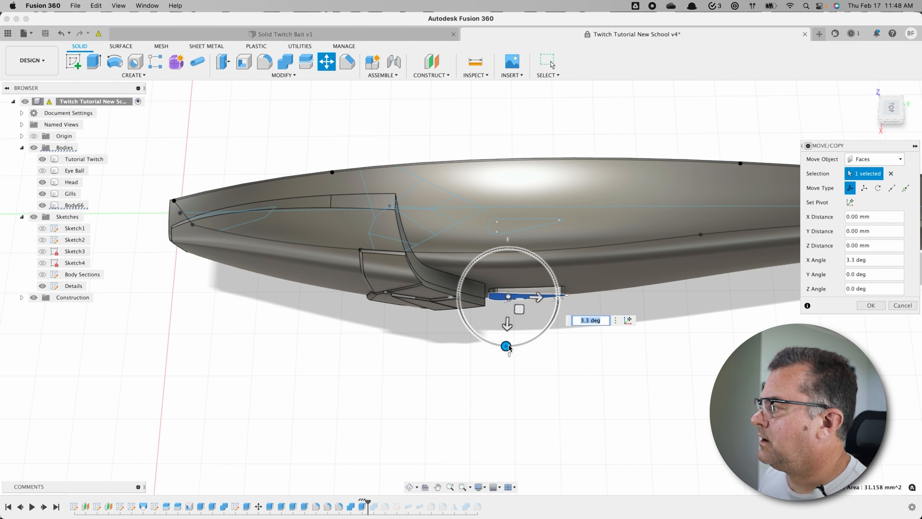
click(870, 306)
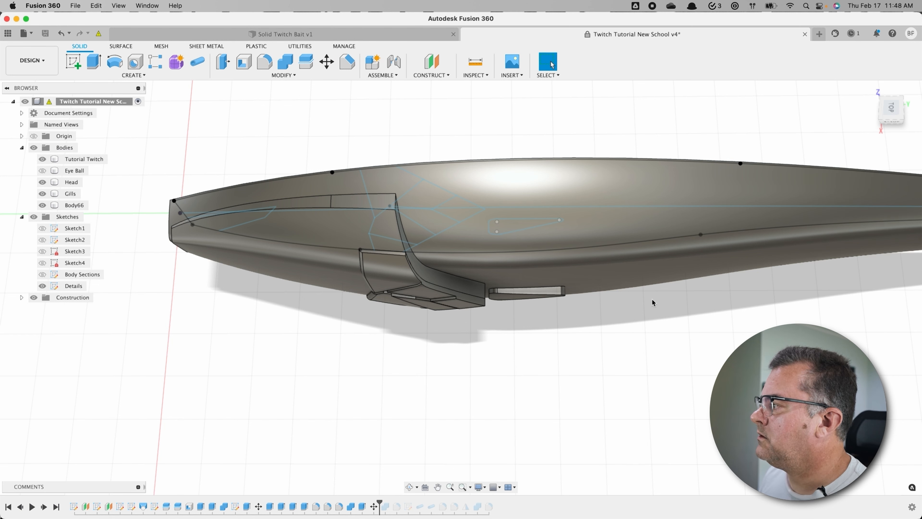
Step: Move the whole triangular fin body about -0.492 mm in X so it sinks toward the bait's side
click(328, 64)
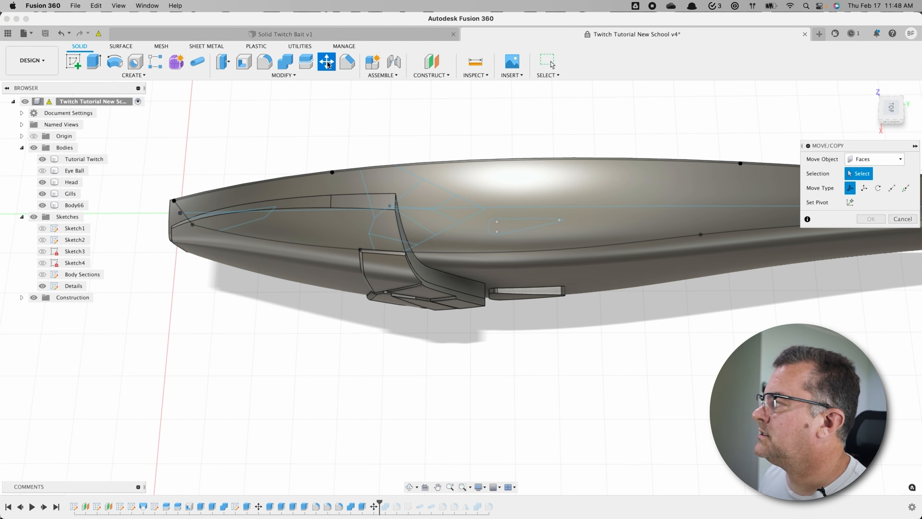
click(872, 162)
click(870, 184)
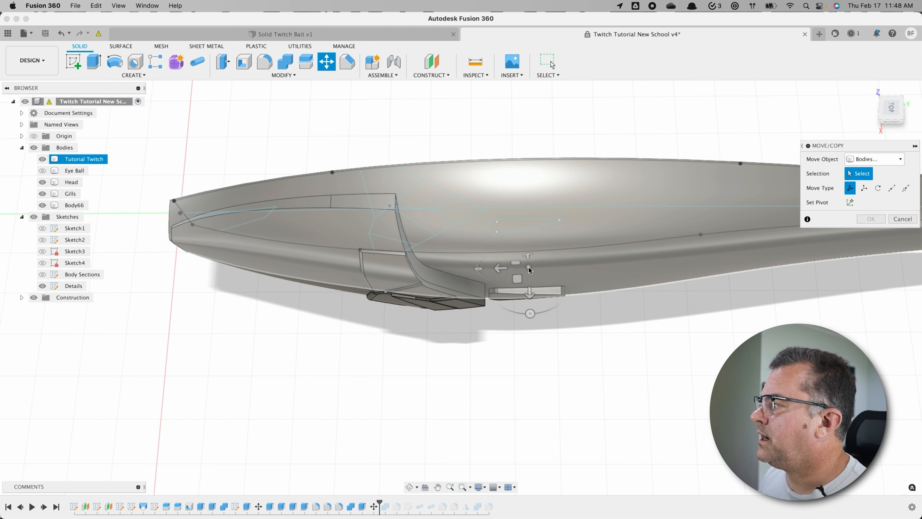
click(517, 289)
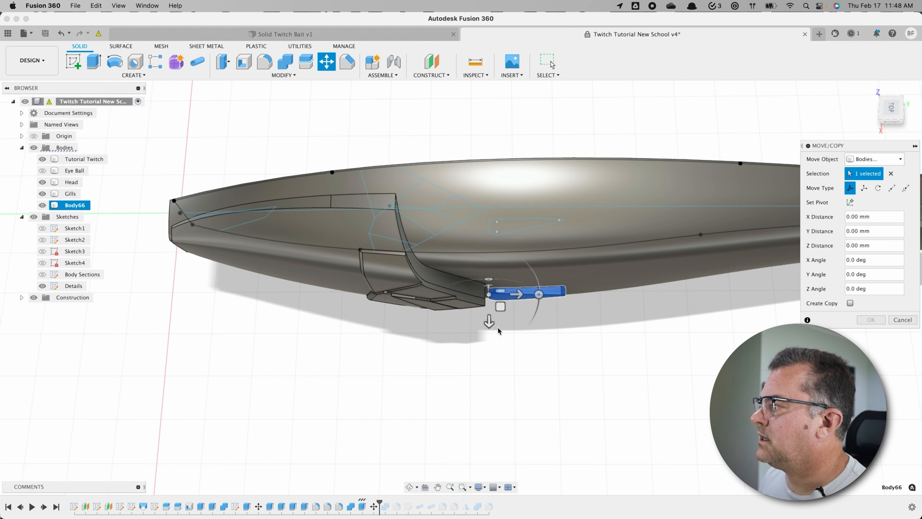
drag(488, 323, 488, 324)
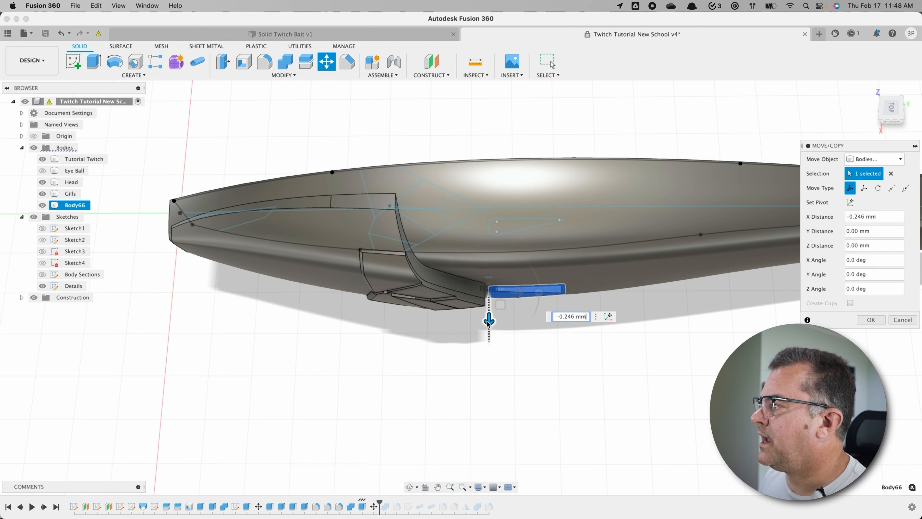
scroll(488, 321, up, 5)
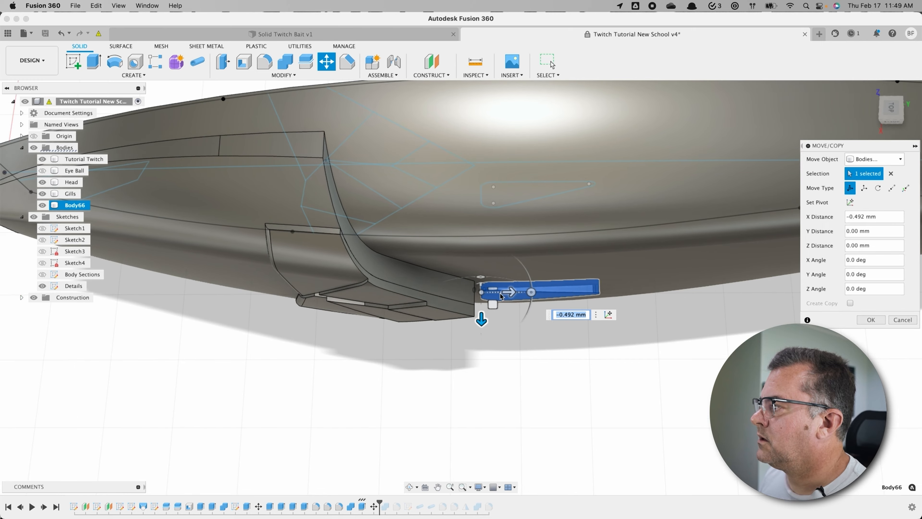
scroll(488, 351, up, 5)
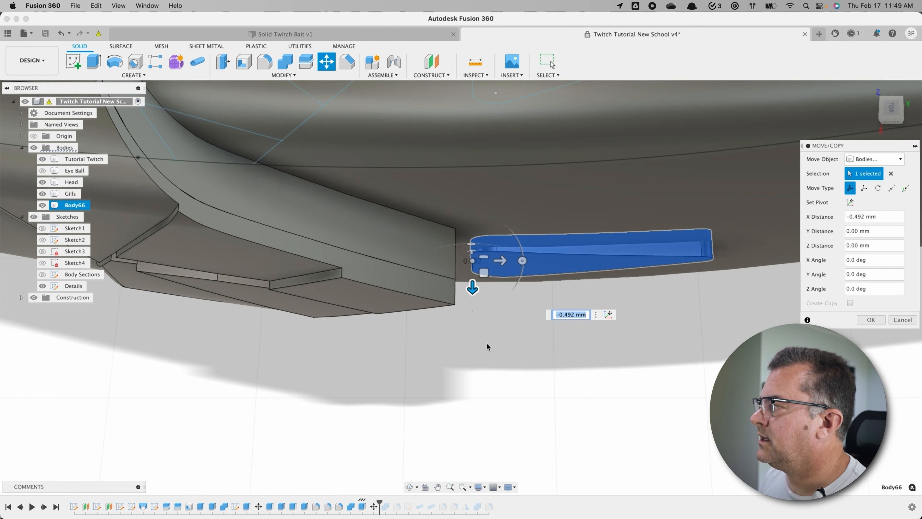
shift+middle_drag(483, 321, 460, 358)
scroll(460, 359, down, 4)
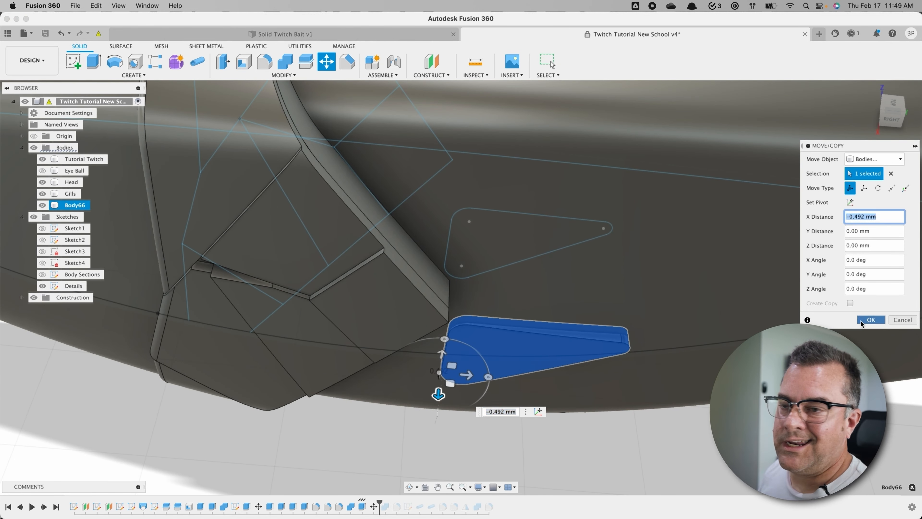
click(862, 323)
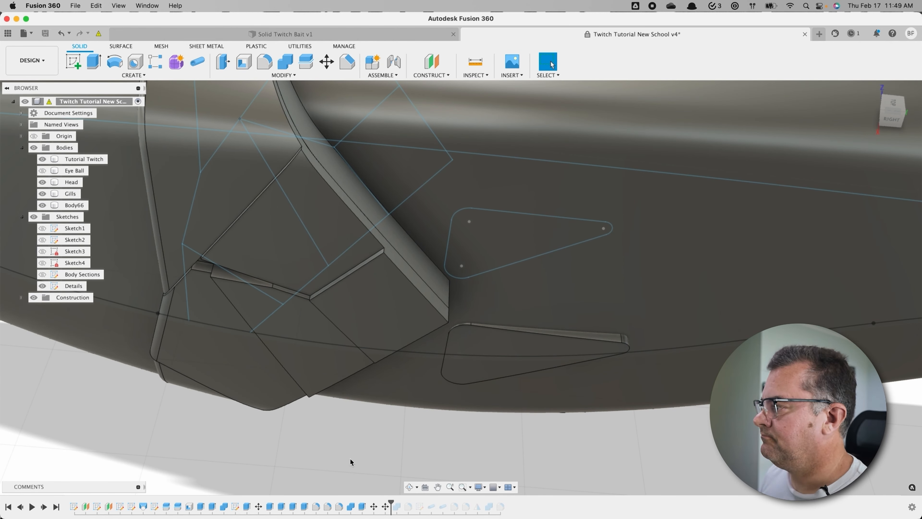
Step: Start an extrusion of the two adjoining mouth profiles at the nose end of the Details sketch
shift+middle_drag(350, 458, 523, 423)
scroll(523, 422, down, 5)
shift+middle_drag(294, 445, 375, 458)
key(e)
click(332, 345)
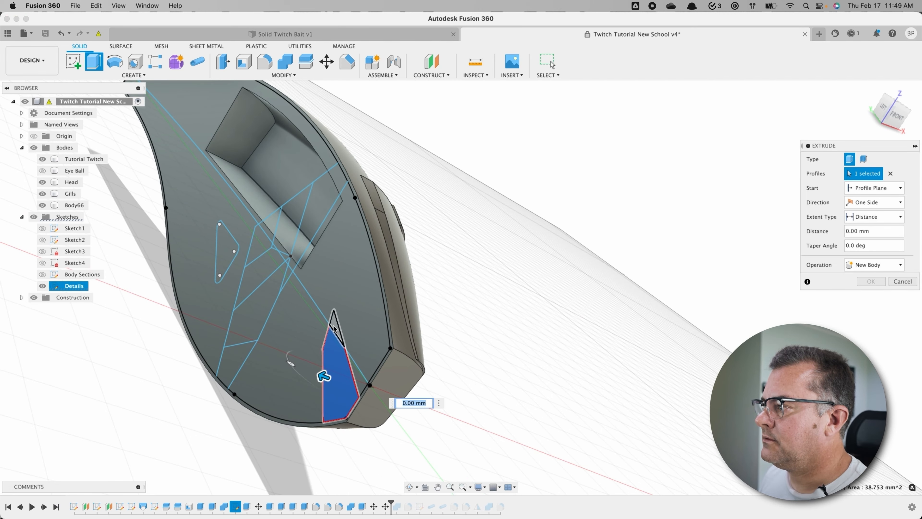
shift+middle_drag(454, 425, 413, 432)
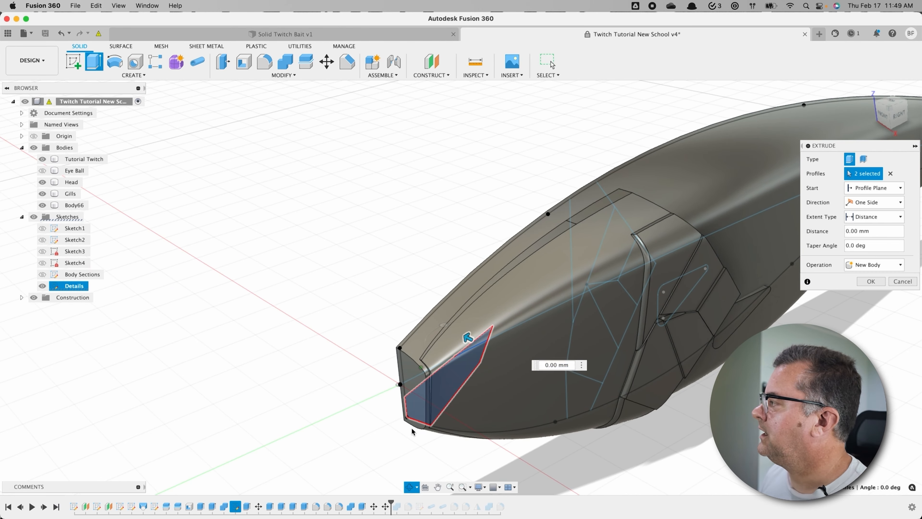
Step: Try to extrude the two mouth profiles -0.5 mm as a new body, starting from the Head's outer face
click(871, 189)
click(868, 213)
click(490, 415)
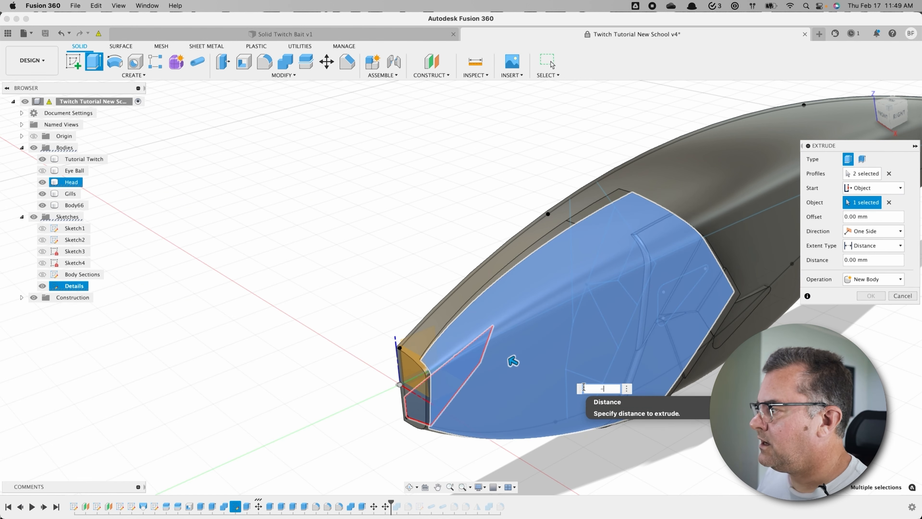
key(Return)
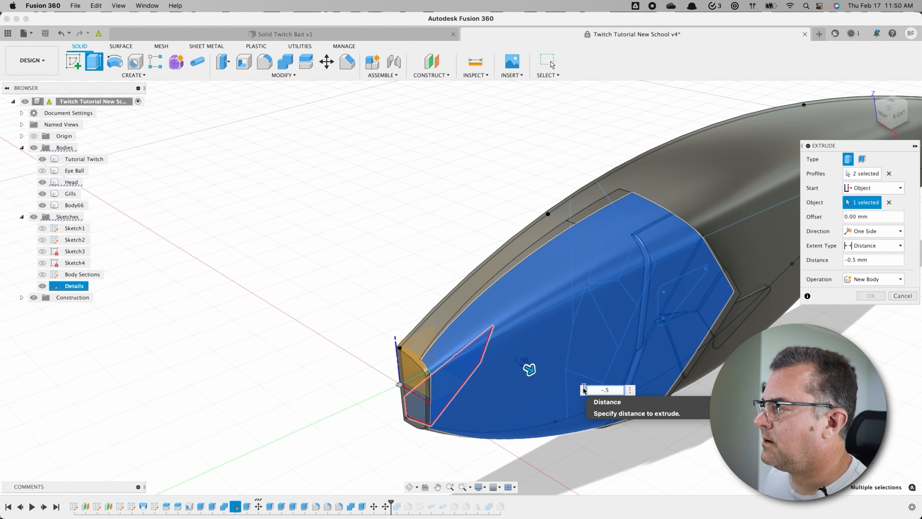
shift+middle_drag(309, 425, 295, 328)
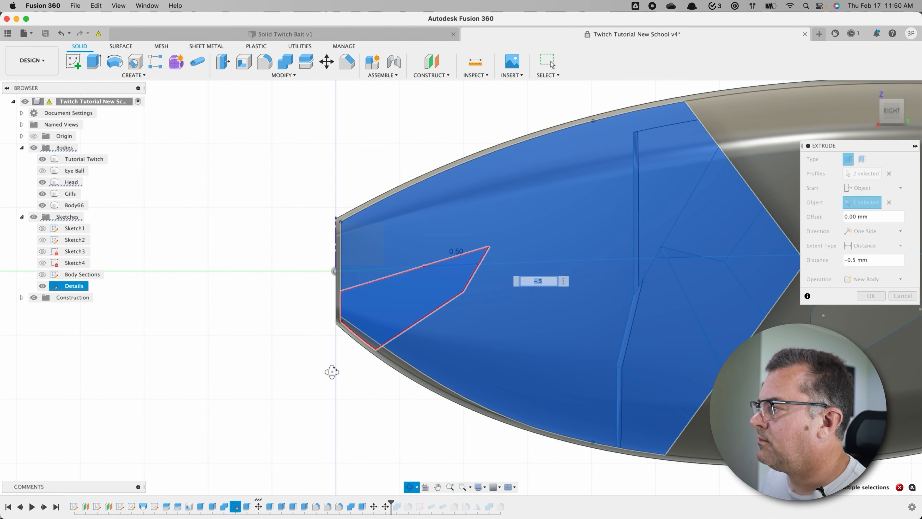
shift+middle_drag(332, 370, 365, 383)
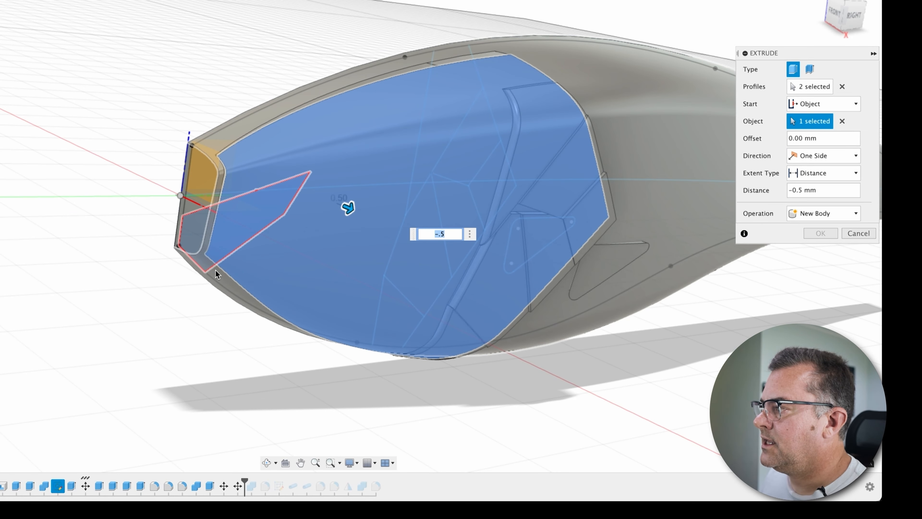
click(854, 16)
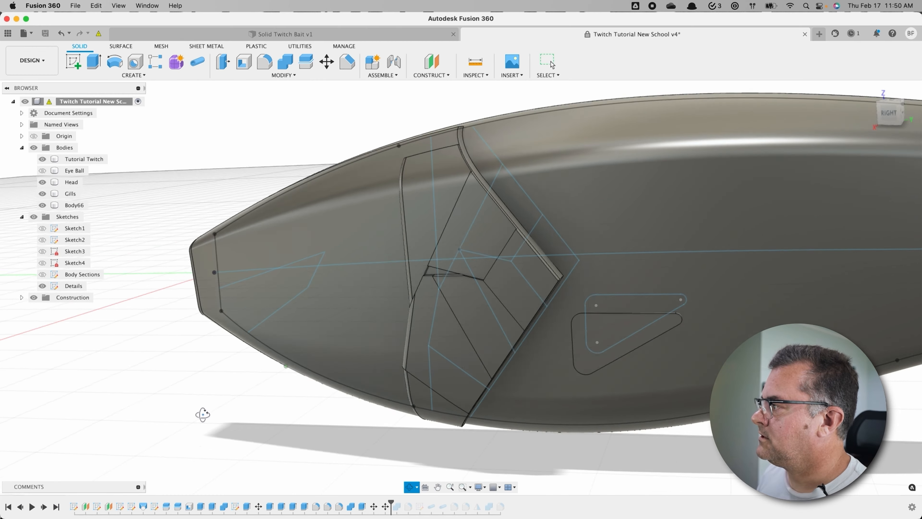
shift+middle_drag(202, 412, 193, 445)
key(Escape)
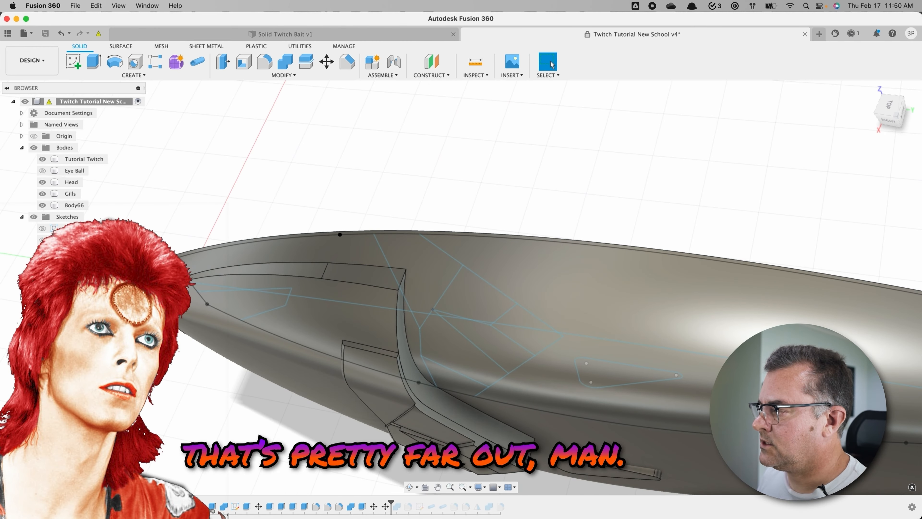
Step: Move the Head and Gills bodies together about -1.359 mm in X toward the bait's centre with Move/Copy
click(327, 62)
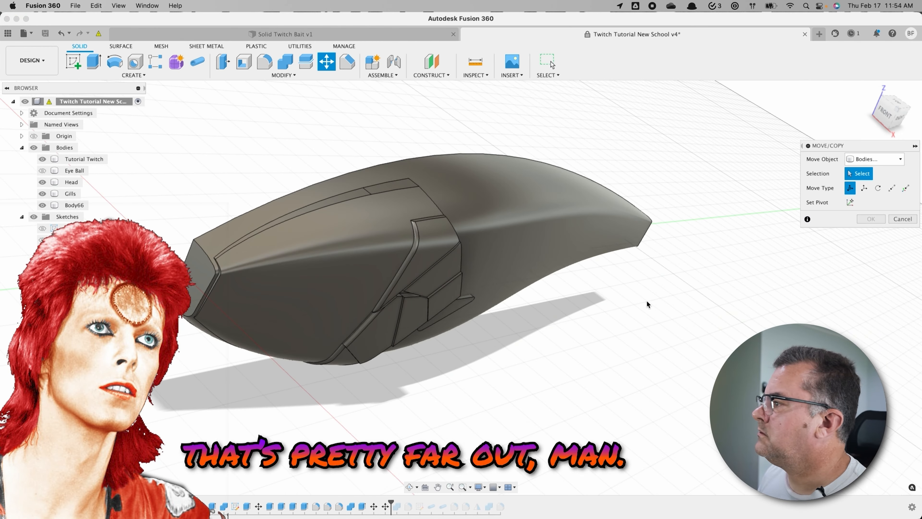
click(313, 262)
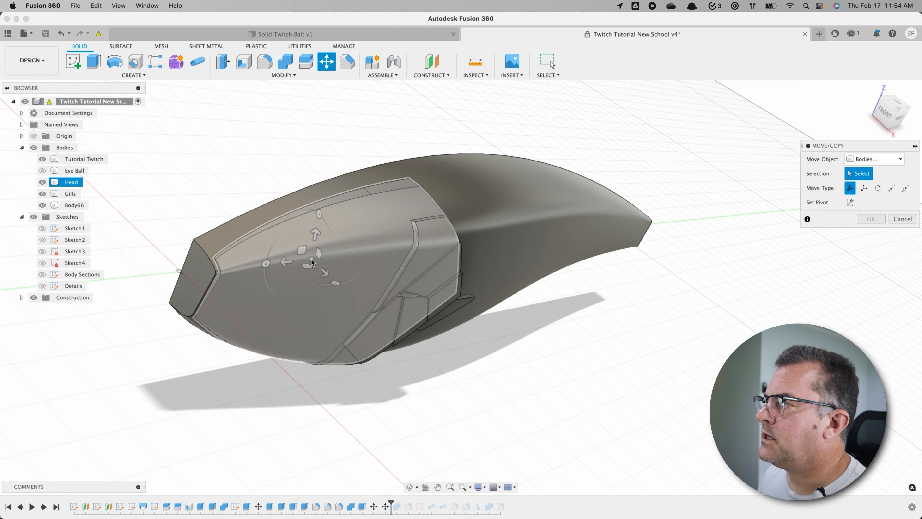
click(67, 185)
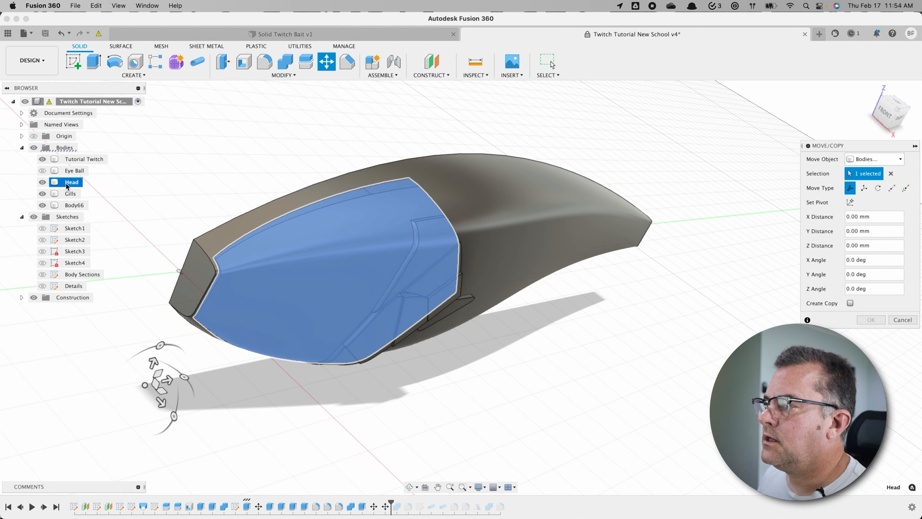
click(72, 195)
drag(162, 405, 163, 402)
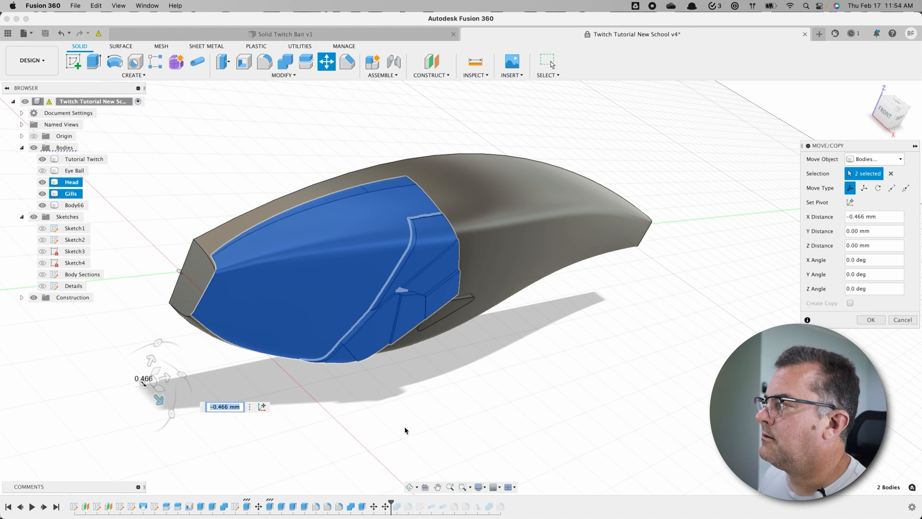
mouse_move(406, 430)
shift+middle_down()
mouse_move(359, 455)
mouse_move(379, 472)
mouse_move(393, 385)
mouse_move(369, 420)
mouse_move(342, 422)
mouse_move(406, 426)
shift+middle_up()
click(887, 110)
middle_drag(523, 425, 520, 436)
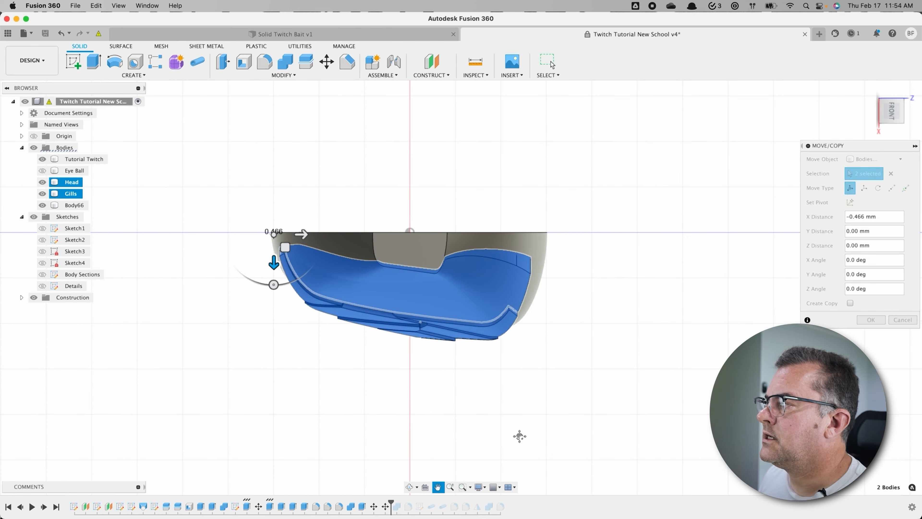
shift+middle_drag(274, 259, 382, 322)
drag(275, 459, 271, 458)
shift+middle_drag(504, 435, 687, 359)
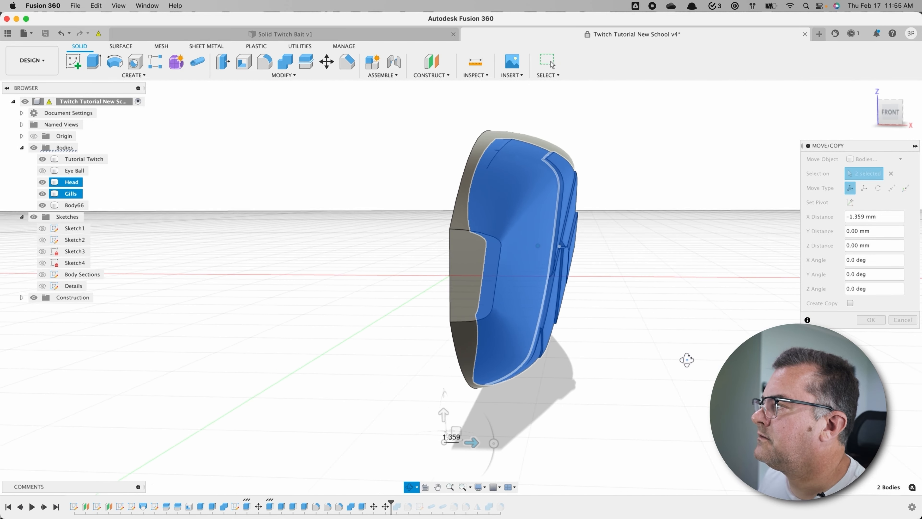
key(Return)
Step: Join the Gills body to the Head body with Combine, and rename the small triangular body as Fin
shift+middle_drag(698, 413, 636, 381)
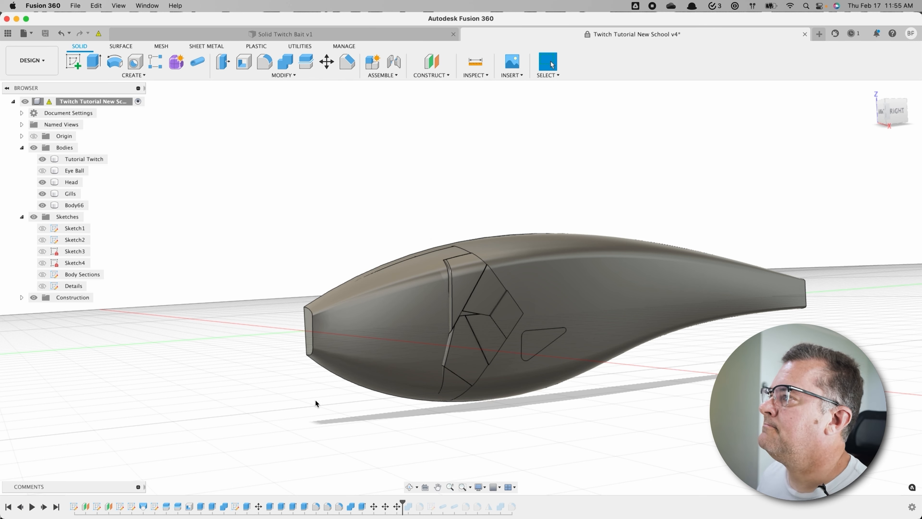
click(285, 62)
click(71, 182)
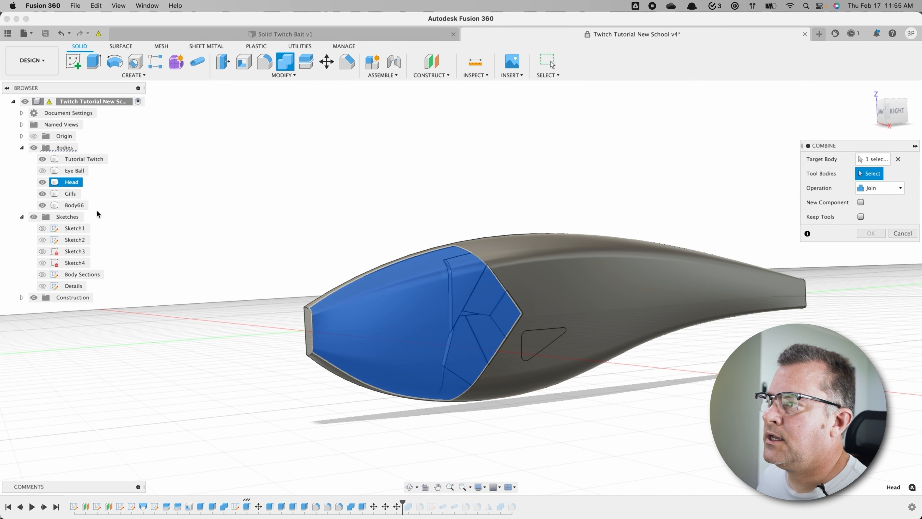
click(71, 193)
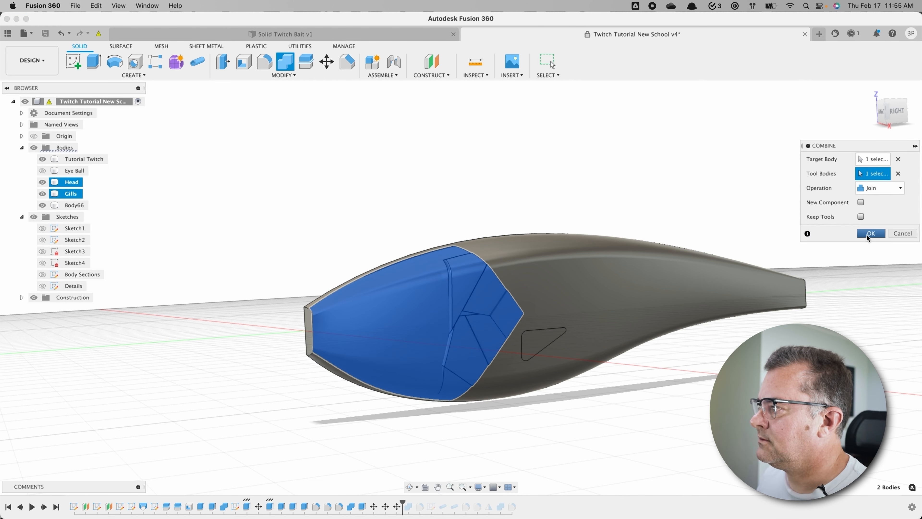
click(867, 234)
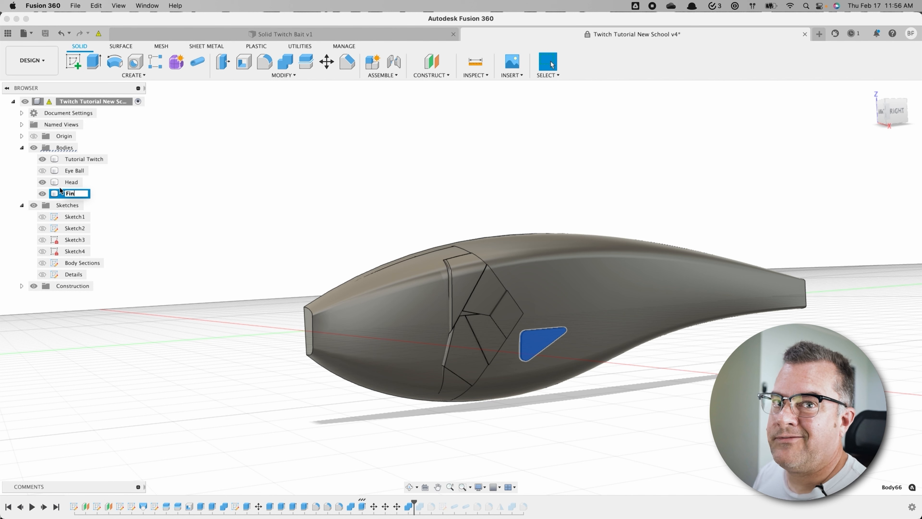
click(72, 183)
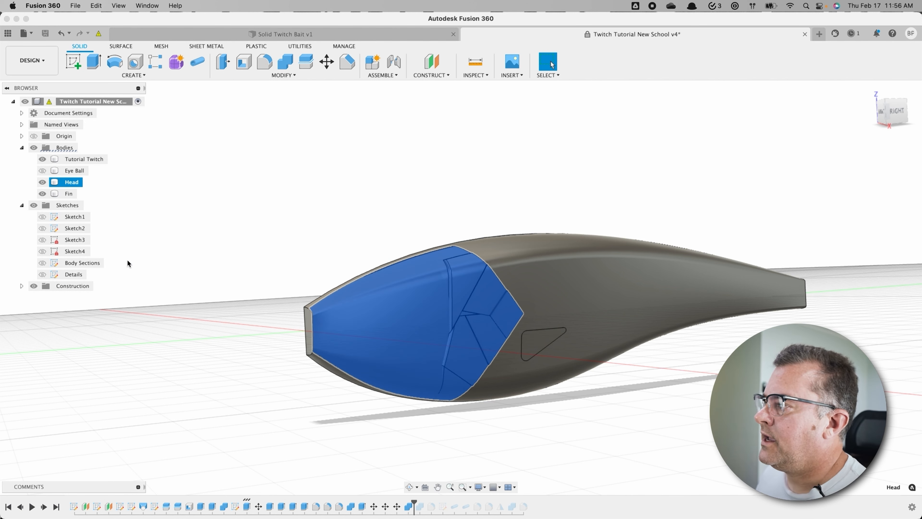
Step: Examine the joined Head body by itself and against the Tutorial Twitch body, toggling that body's visibility
shift+middle_drag(172, 302, 113, 211)
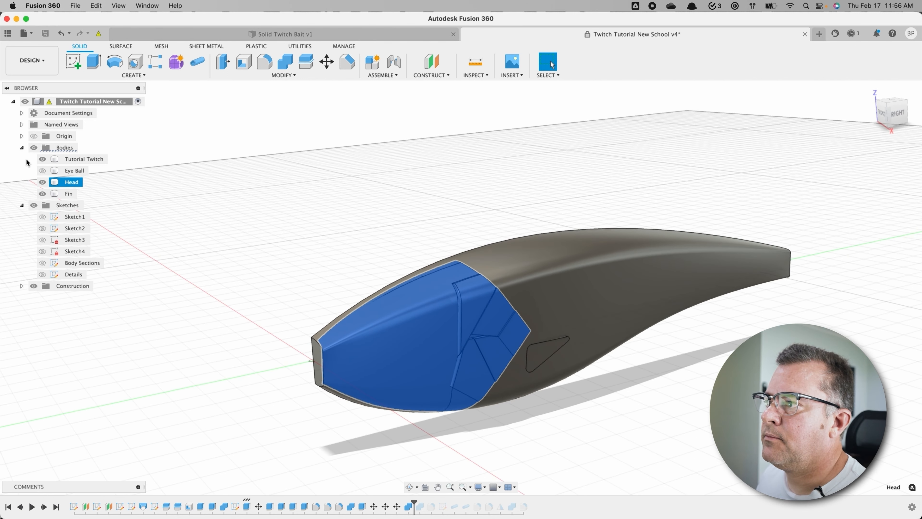
super+click(41, 161)
click(41, 161)
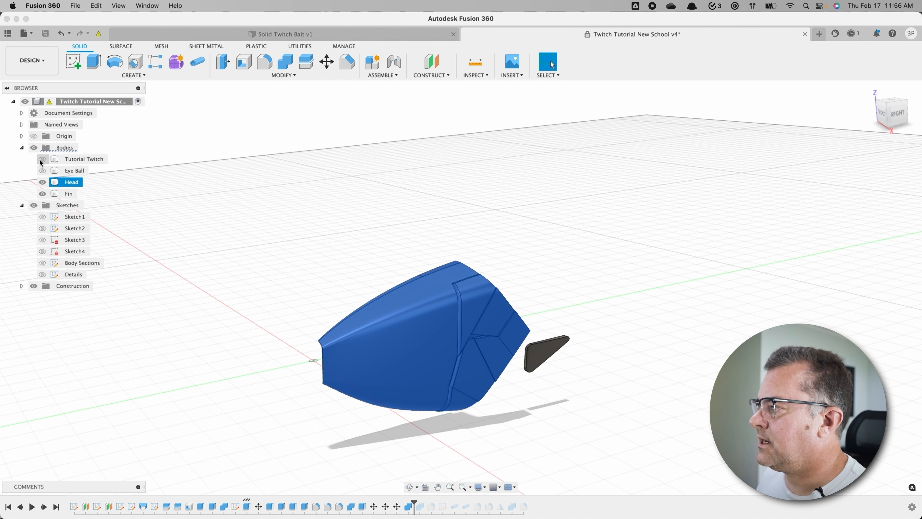
click(41, 160)
shift+middle_drag(326, 396, 318, 414)
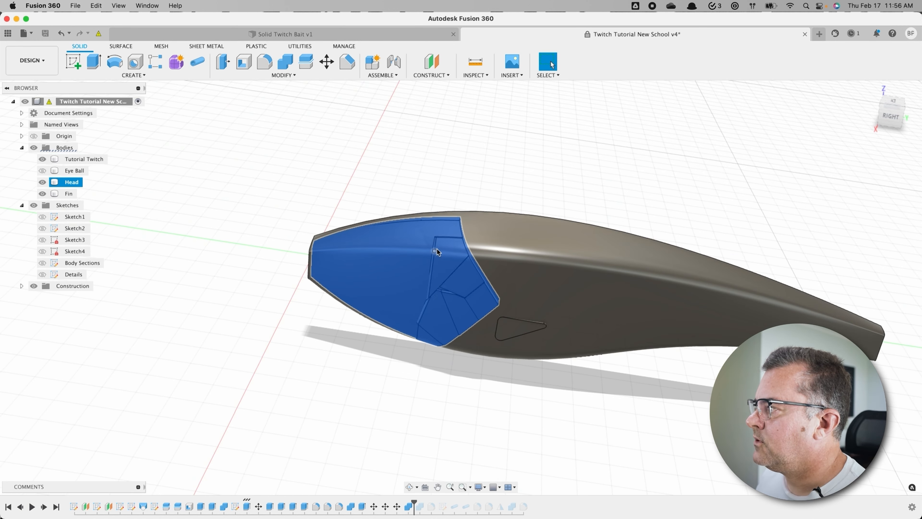
click(892, 119)
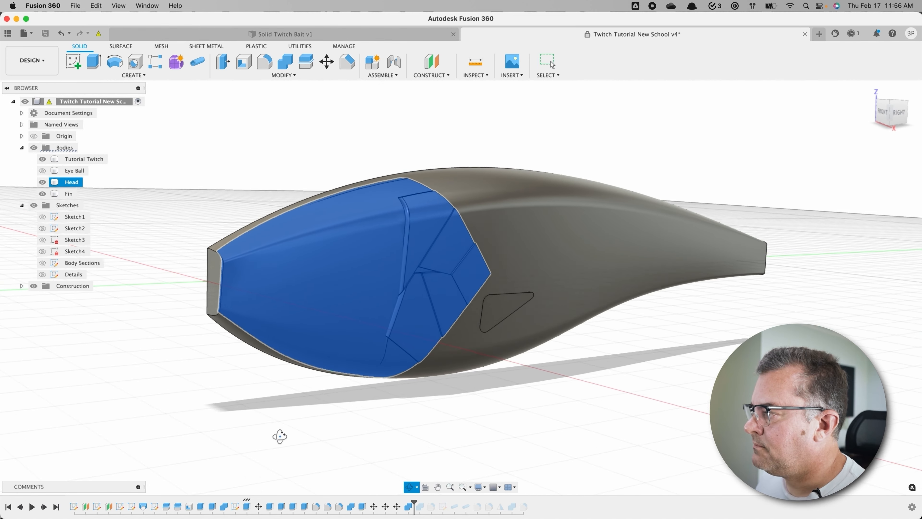
shift+middle_drag(385, 404, 368, 411)
Step: Hide the Tutorial Twitch body and sketch a side-view line across the Head, from ahead of the nose to past its upper rear edge
click(42, 160)
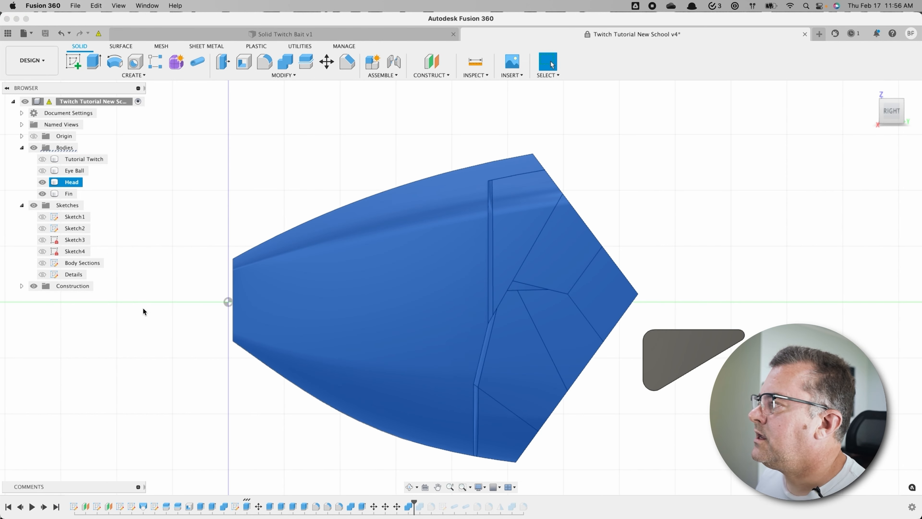
click(74, 64)
click(254, 274)
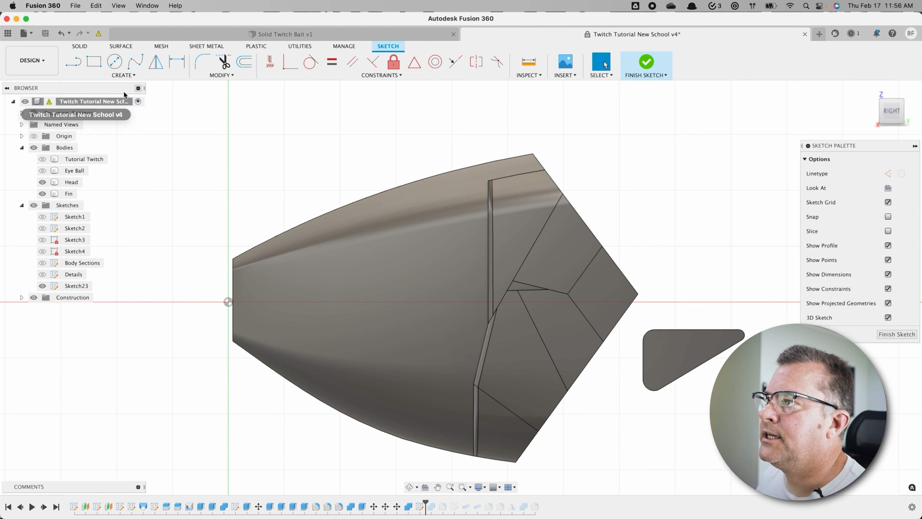
click(216, 285)
click(582, 186)
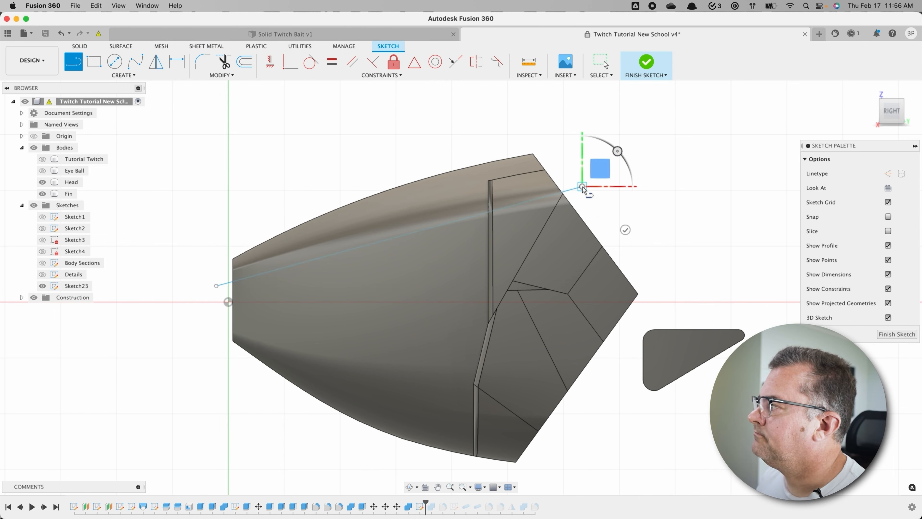
key(Escape)
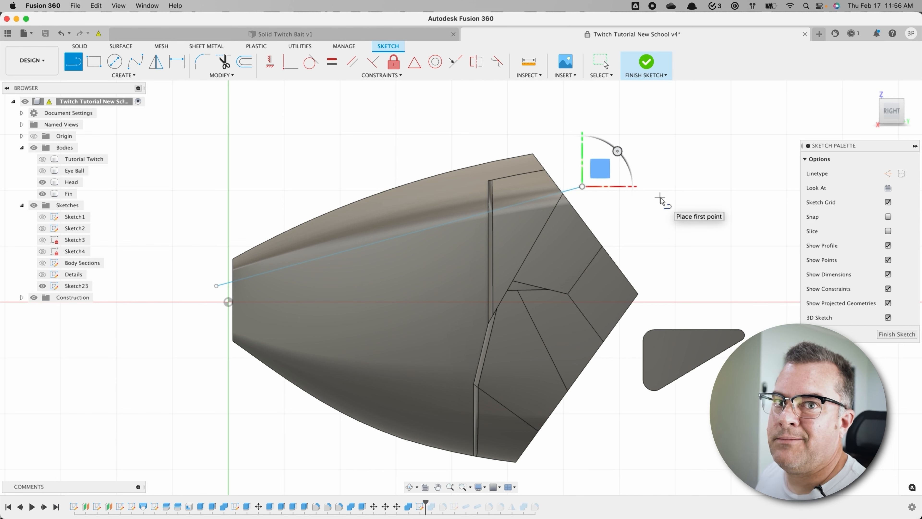
click(646, 61)
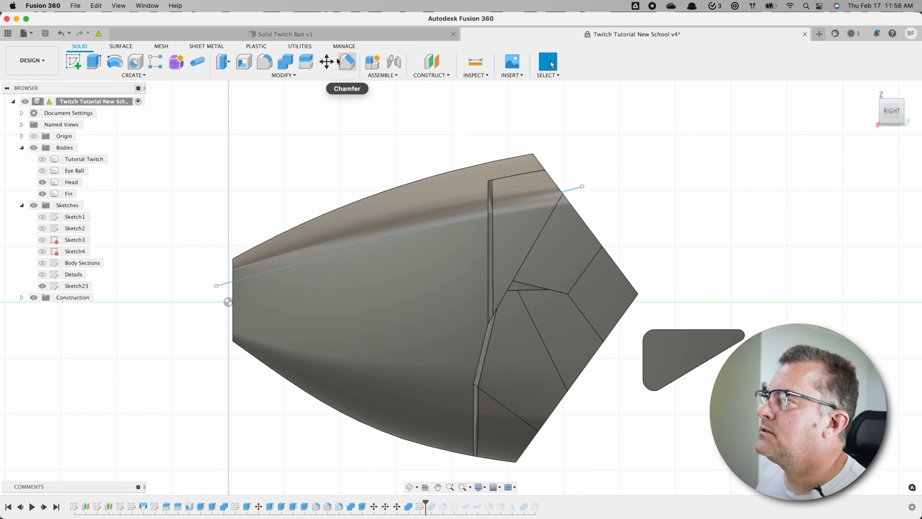
Step: Split the Head body with the sketched diagonal line, extending the splitting tool
click(306, 61)
click(377, 329)
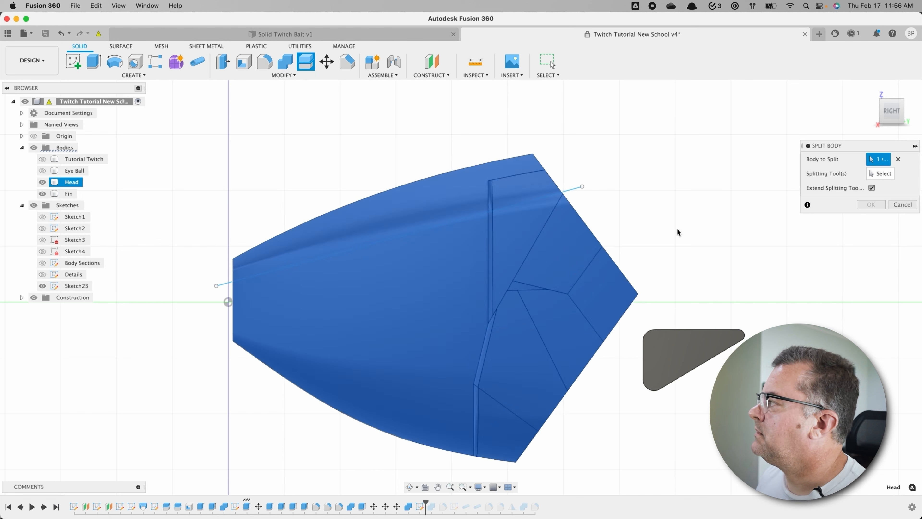
click(880, 174)
click(571, 190)
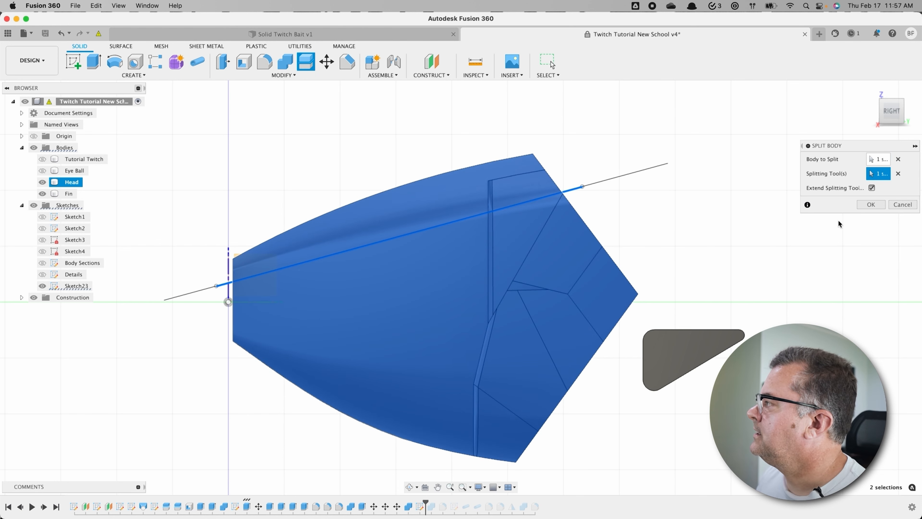
click(872, 204)
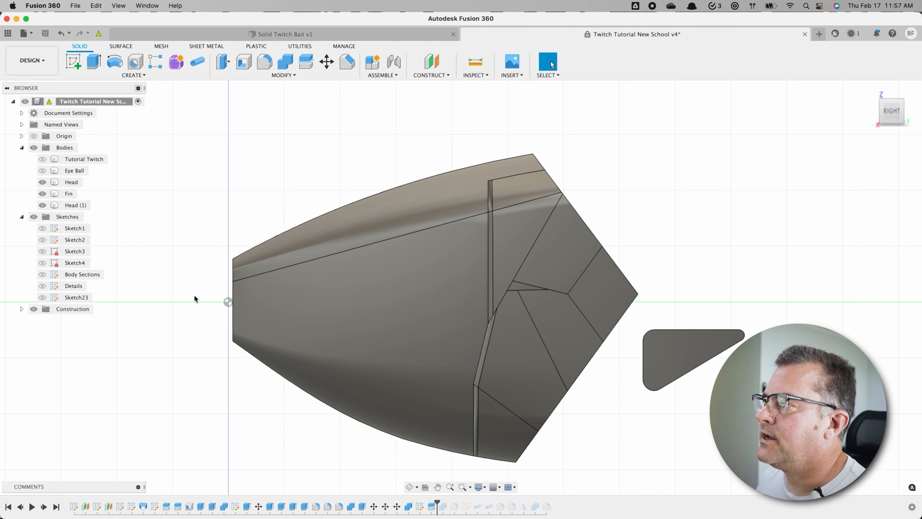
Step: Hide the upper Head piece above the split line and show the Tutorial Twitch body again
click(43, 183)
click(42, 182)
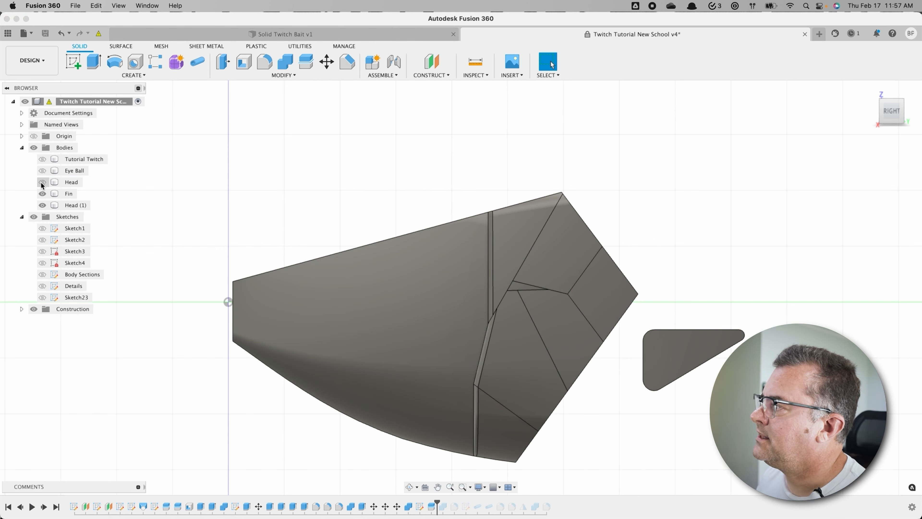
click(42, 158)
shift+middle_drag(147, 340, 196, 329)
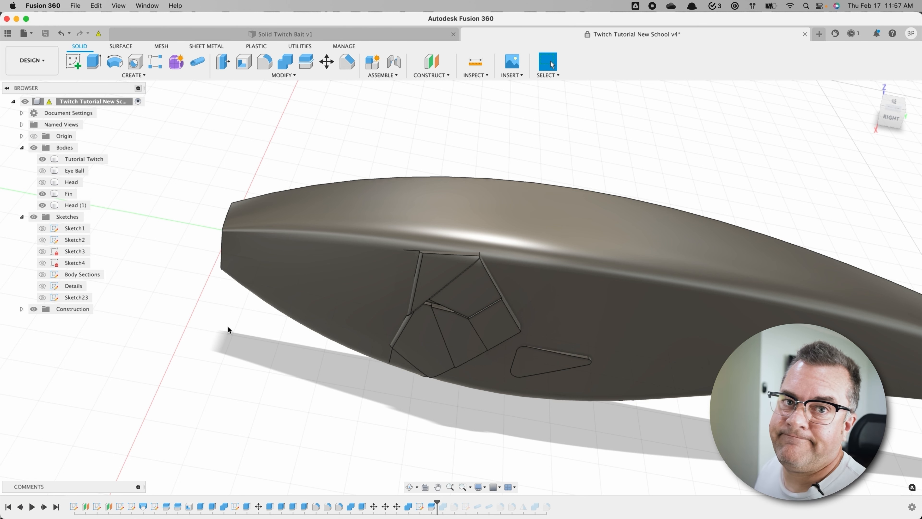
shift+middle_drag(253, 346, 267, 360)
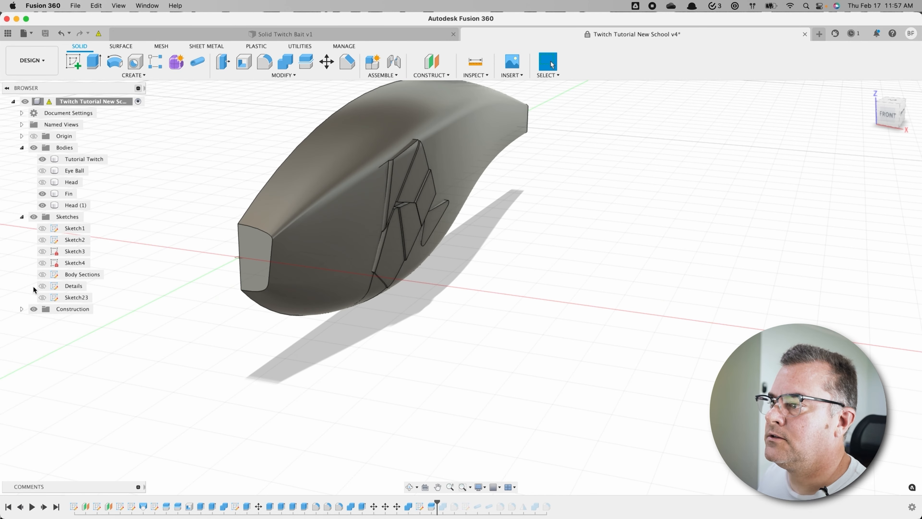
Step: Show the Details sketch and start an extrusion with the two adjoining mouth plate profiles near the nose selected
click(42, 285)
mouse_move(147, 335)
shift+middle_down()
mouse_move(189, 334)
mouse_move(246, 365)
mouse_move(469, 428)
shift+middle_up()
key(e)
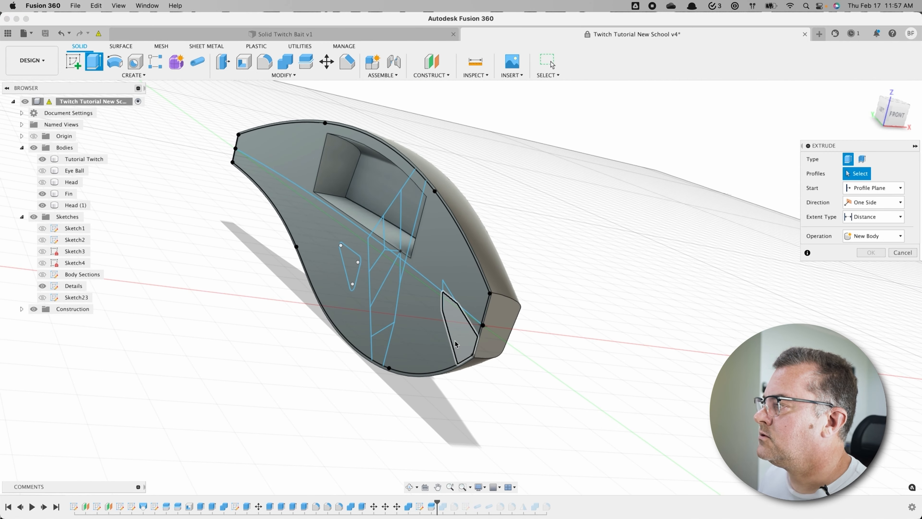
click(456, 344)
click(446, 291)
shift+middle_drag(512, 406, 484, 403)
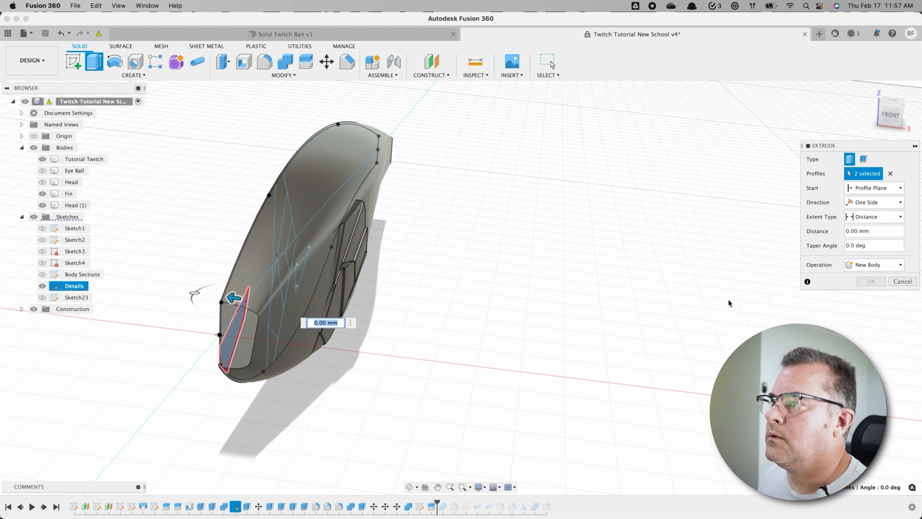
Step: Hide the Head (1) body and extrude the mouth plate profiles 0.5 mm, starting from the side surface of the Tutorial Twitch body
click(42, 206)
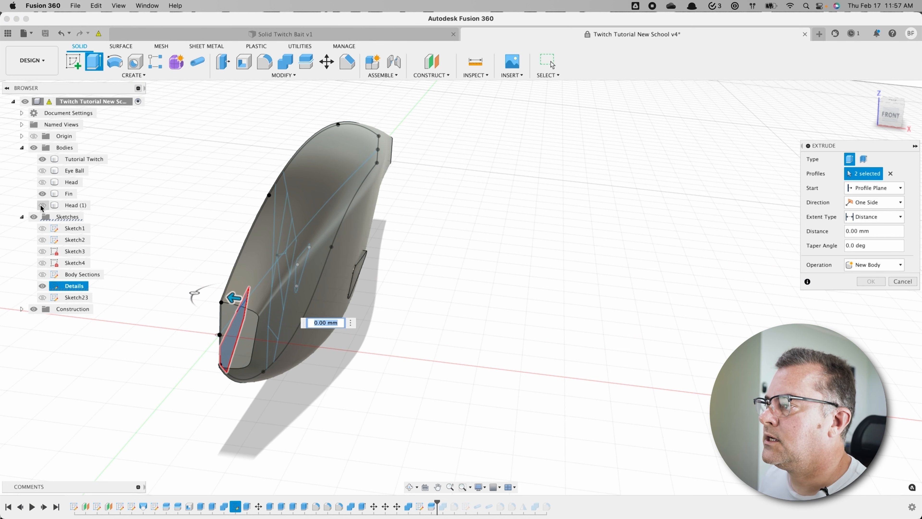
click(874, 189)
click(868, 223)
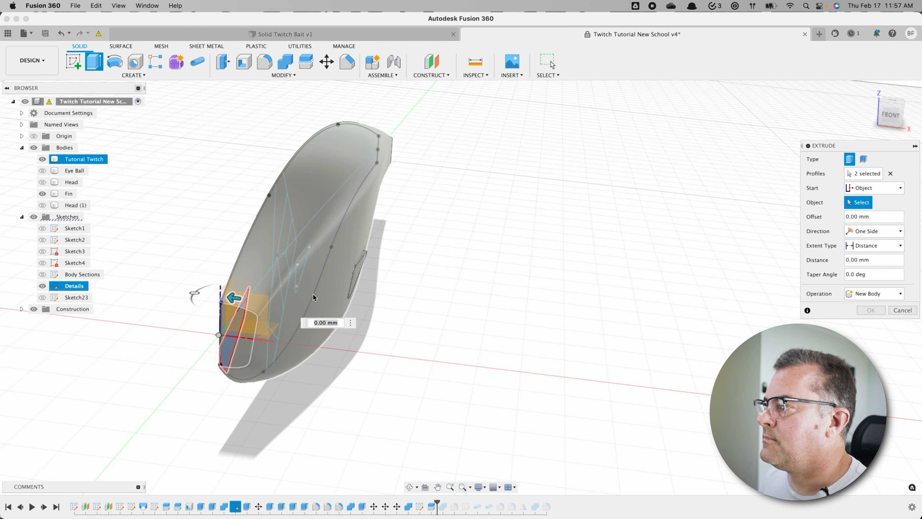
click(299, 302)
click(403, 309)
text(-.5)
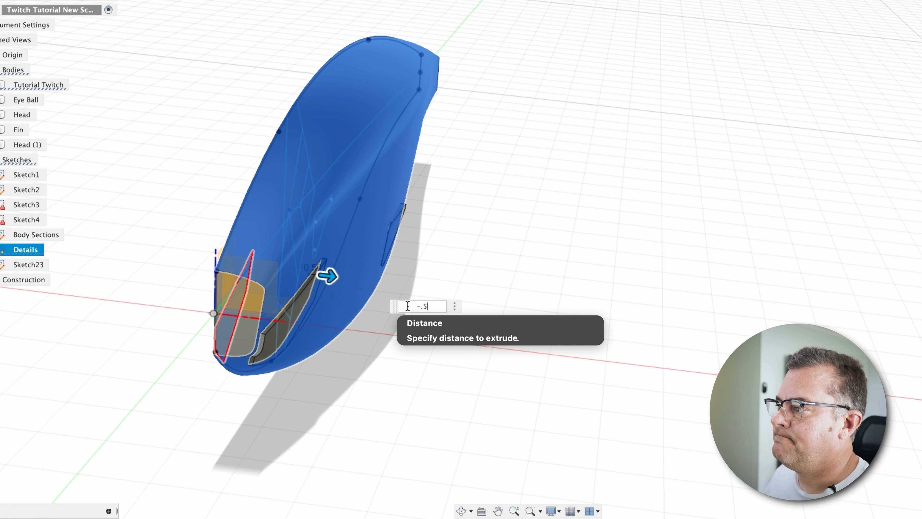
shift+middle_drag(461, 439, 562, 421)
text(.)
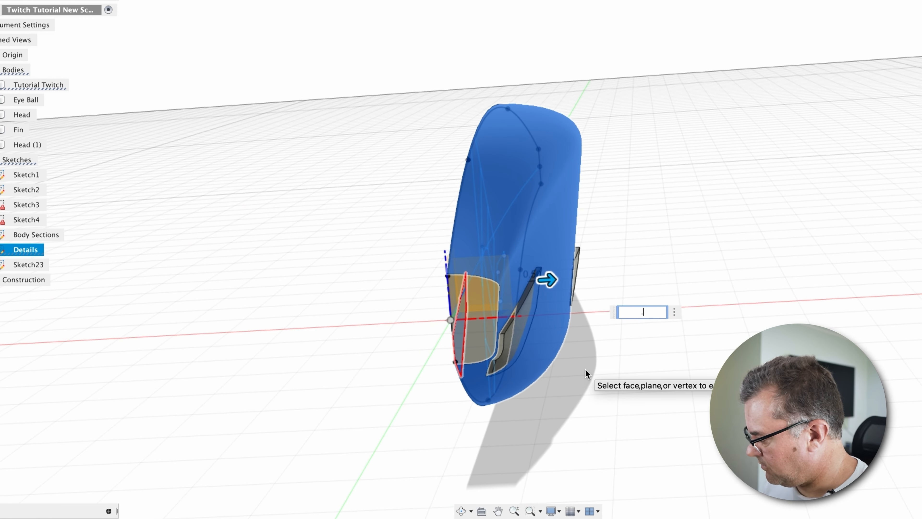
text(5)
shift+middle_drag(569, 412, 495, 407)
key(Return)
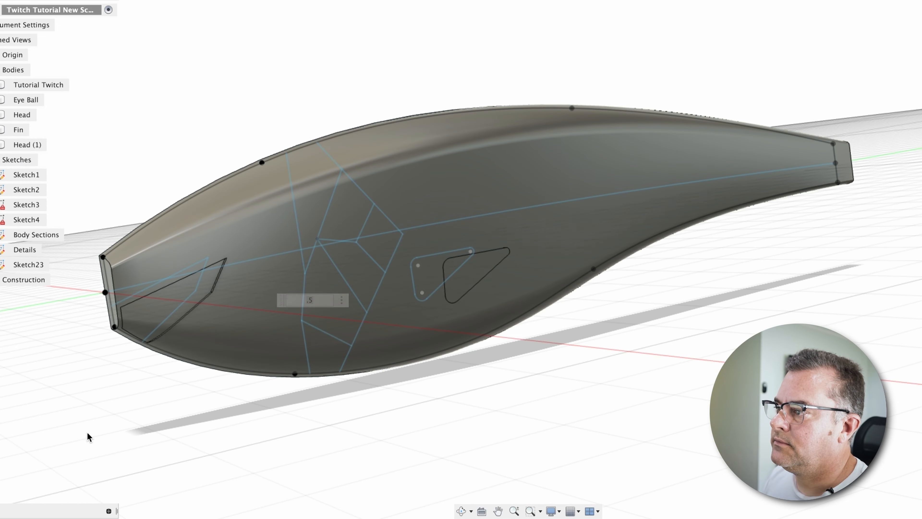
shift+middle_drag(136, 404, 184, 425)
scroll(169, 436, up, 5)
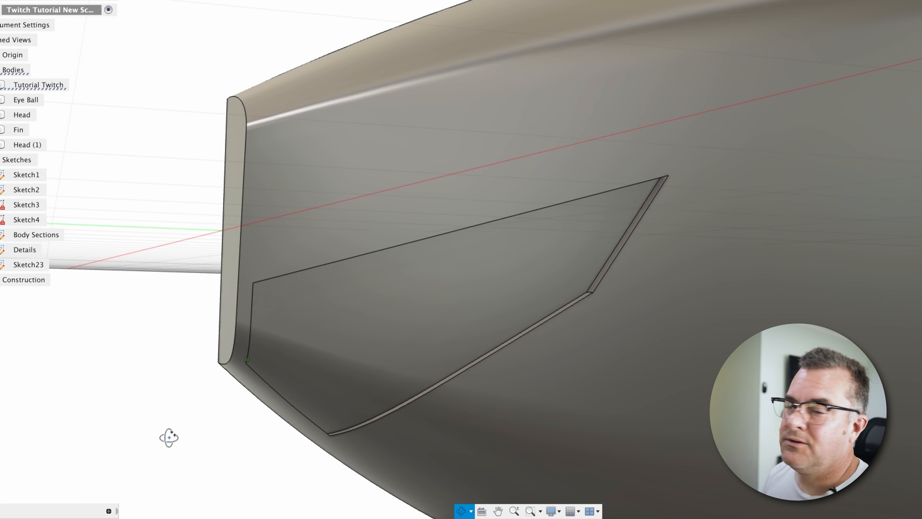
click(268, 336)
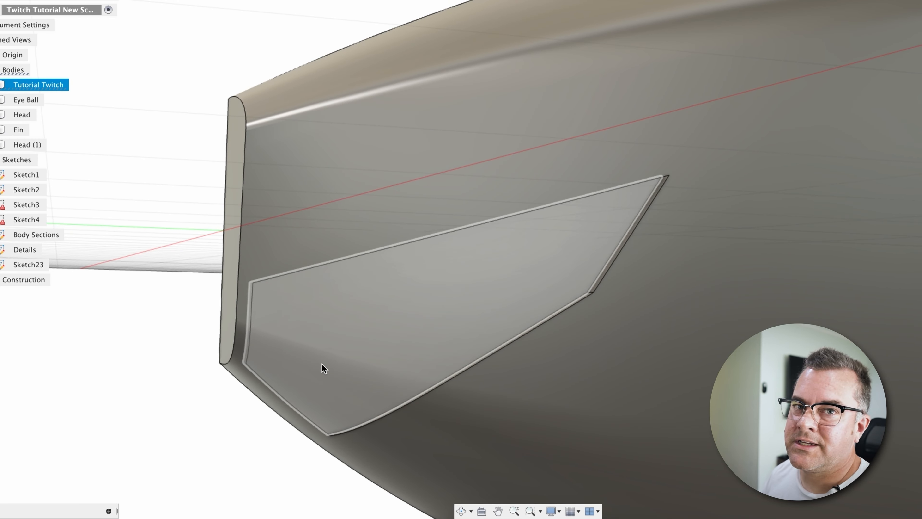
Step: Edit the Details sketch, adding a line from the mouth-side upper corner of the snout recess outline across to its lower edge
click(305, 459)
right_click(25, 249)
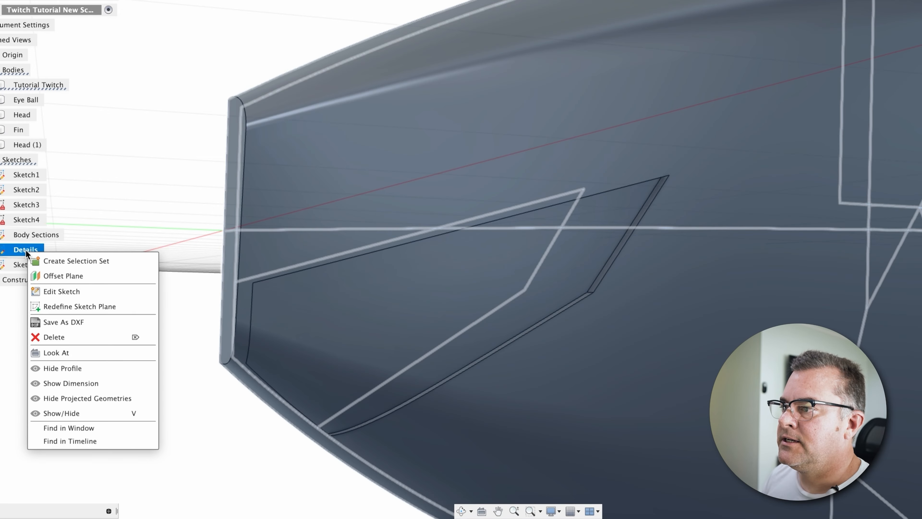
click(65, 293)
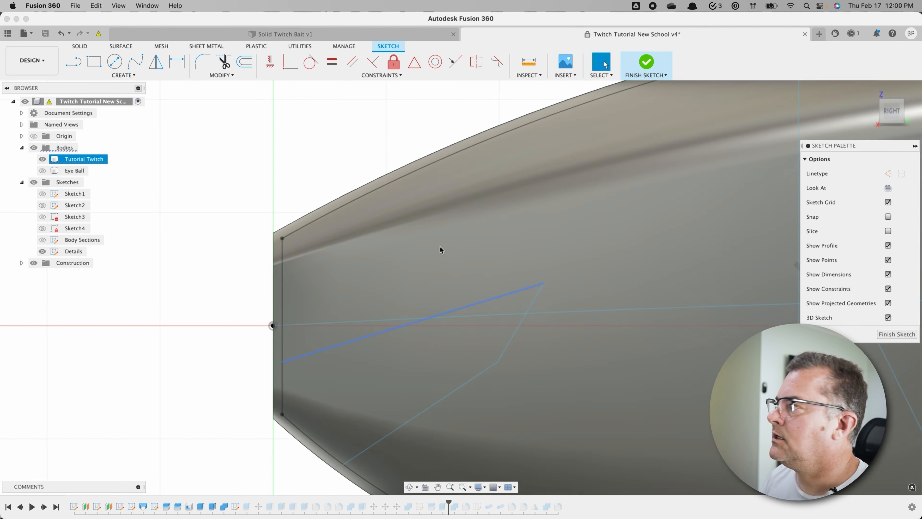
key(l)
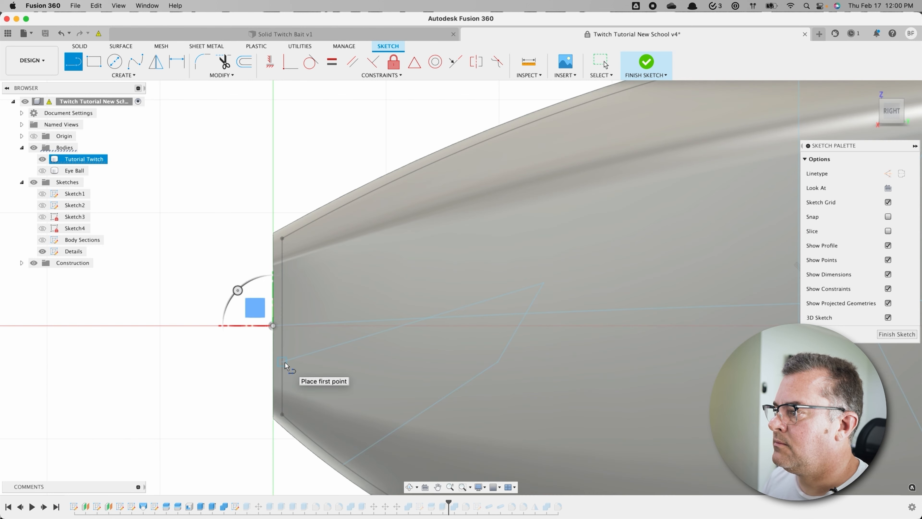
click(282, 361)
click(402, 424)
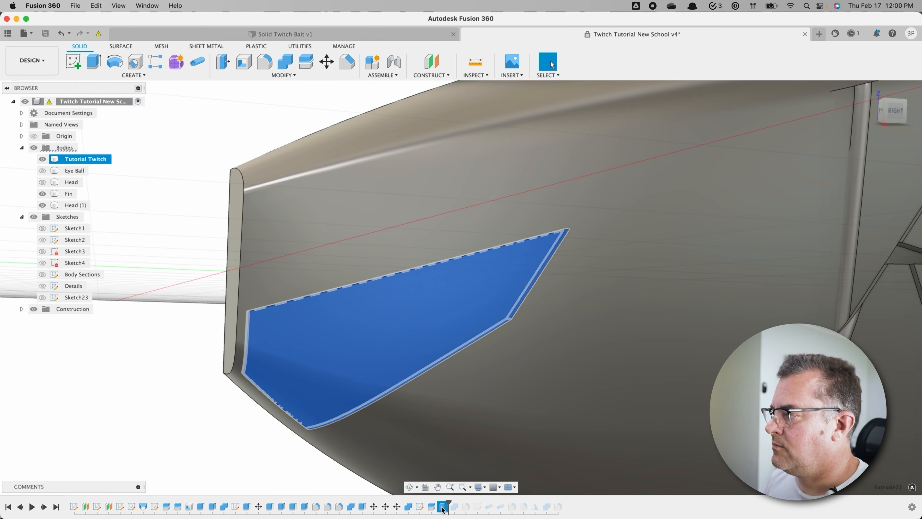
Step: Edit the snout recess cut, deselecting the mouth-side profile below the new dividing line
right_click(444, 504)
click(467, 409)
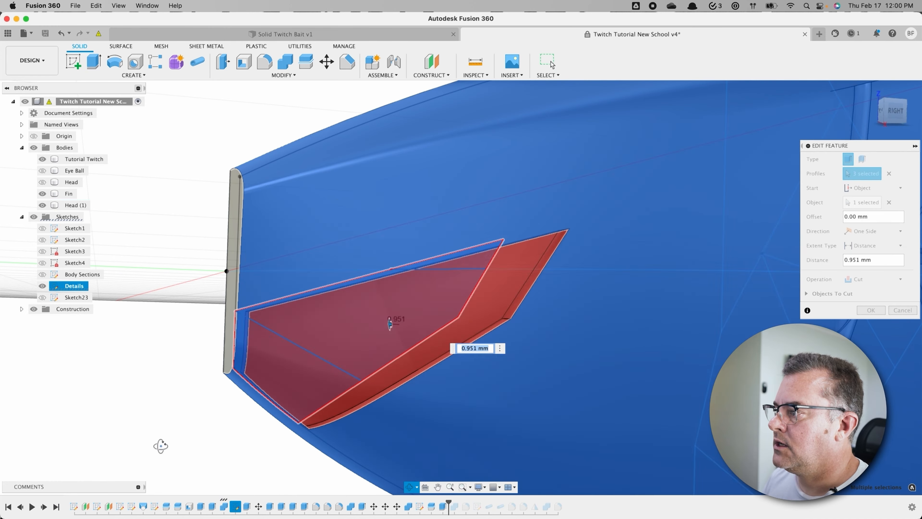
shift+middle_drag(160, 445, 261, 463)
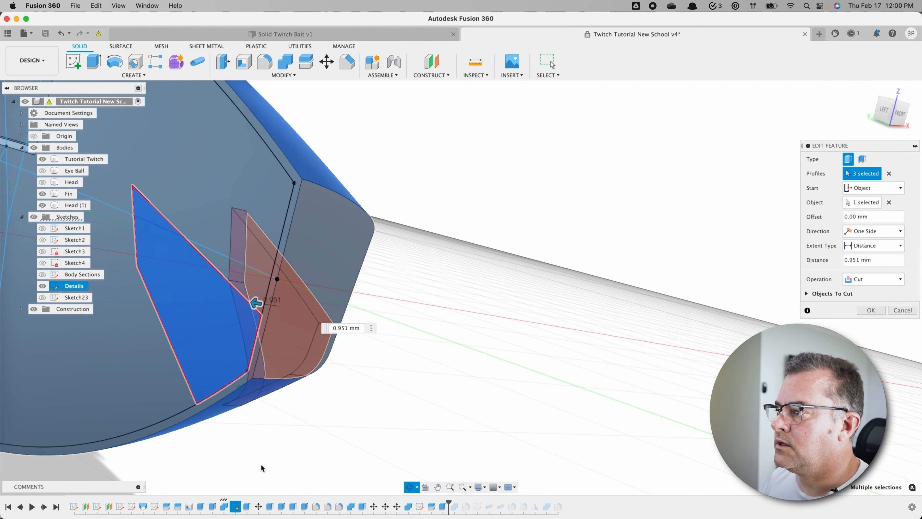
click(194, 309)
shift+middle_drag(214, 363, 251, 408)
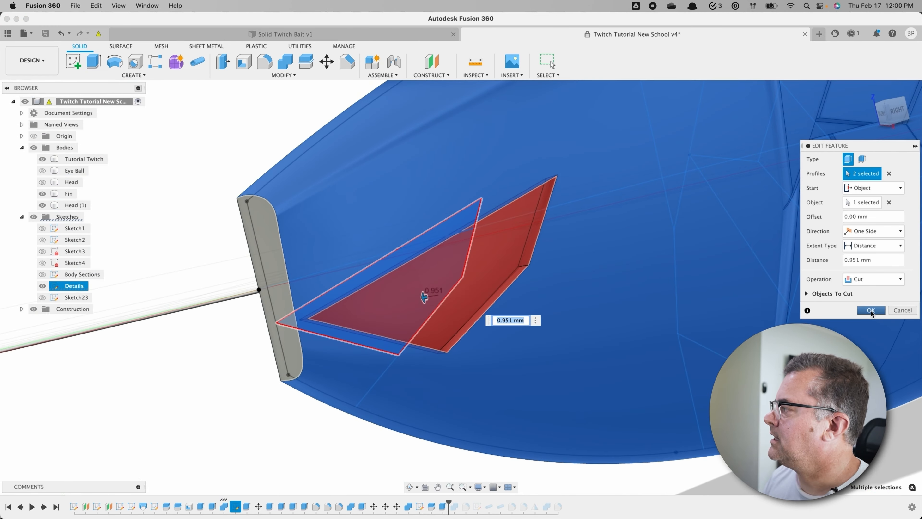
click(872, 310)
Step: Edit the snout recess cut again and include the Head (1) body among the objects to cut
shift+middle_drag(230, 447, 208, 450)
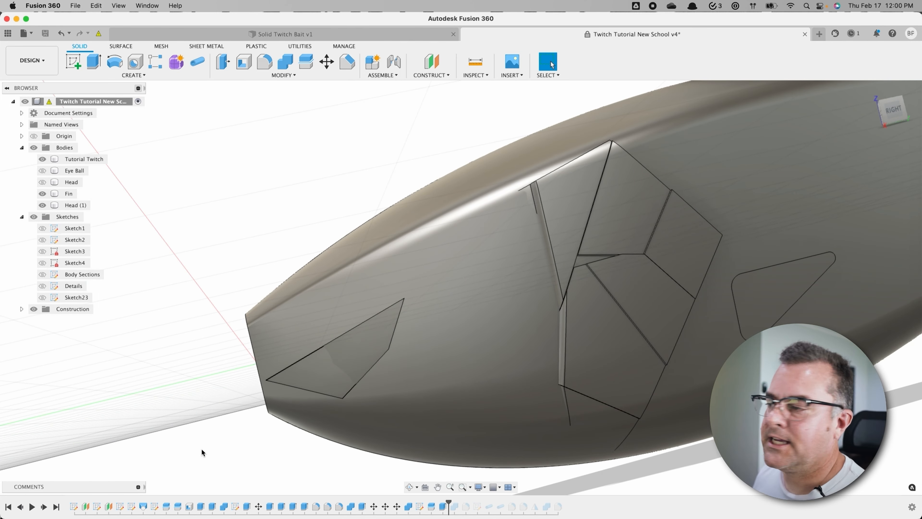
shift+middle_drag(201, 443, 315, 422)
scroll(317, 418, up, 10)
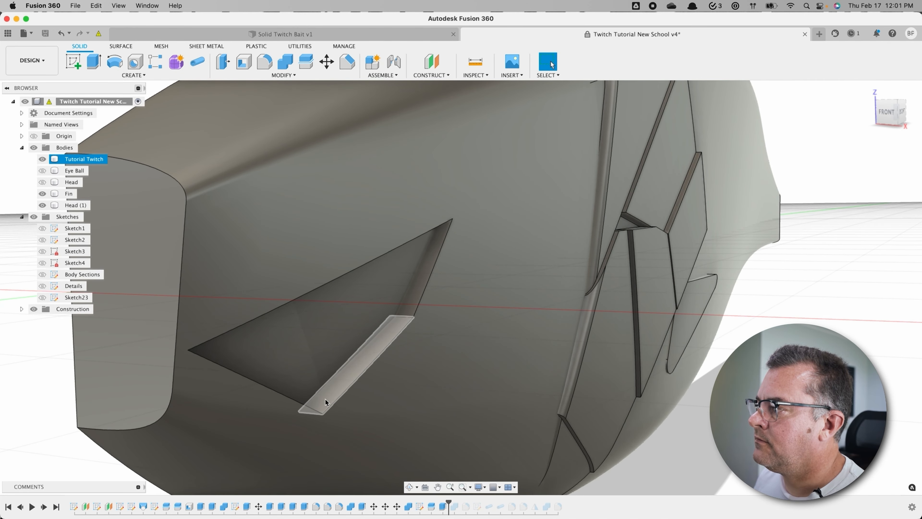
right_click(442, 506)
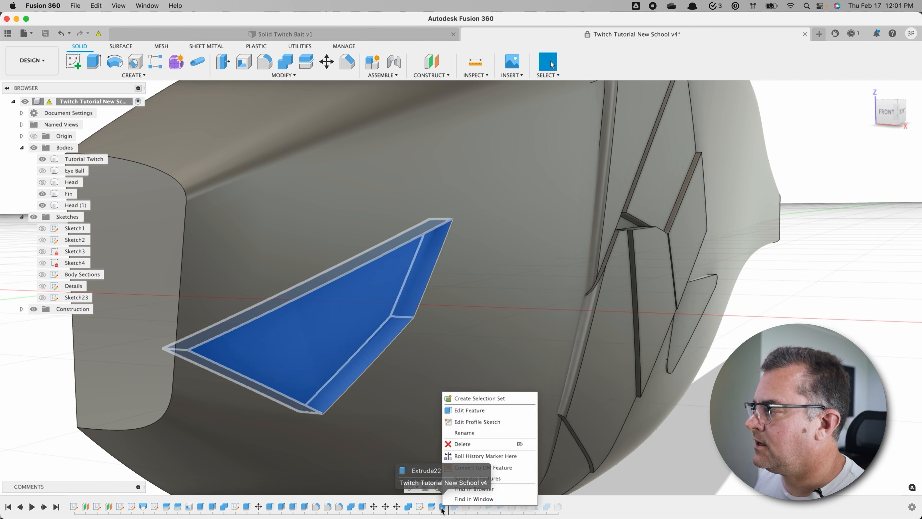
click(469, 410)
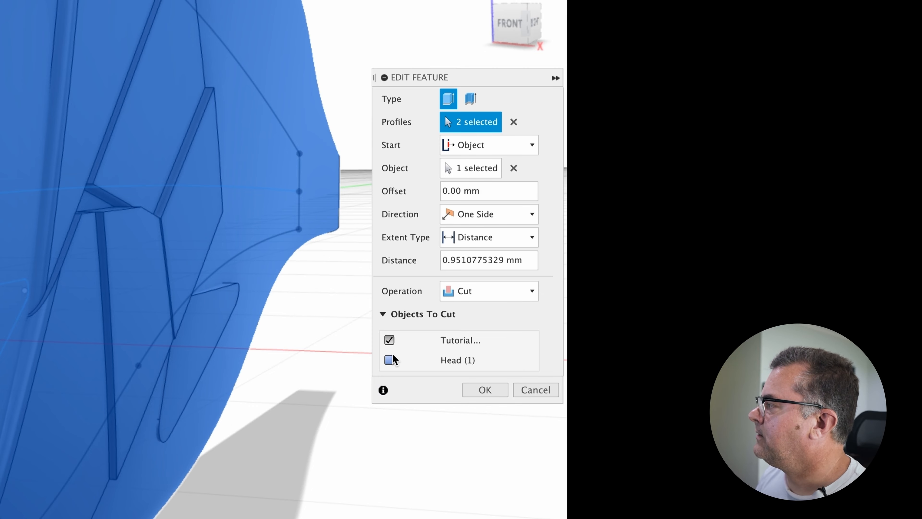
click(389, 360)
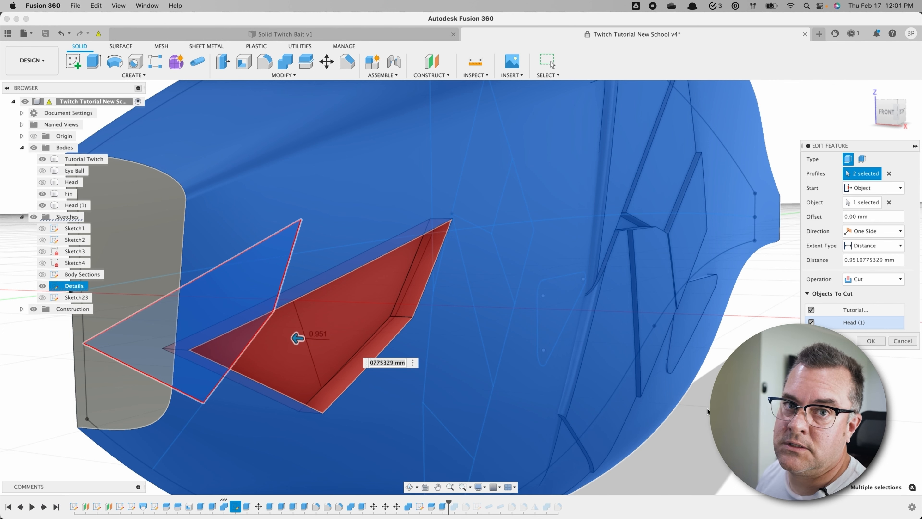
click(811, 310)
click(811, 310)
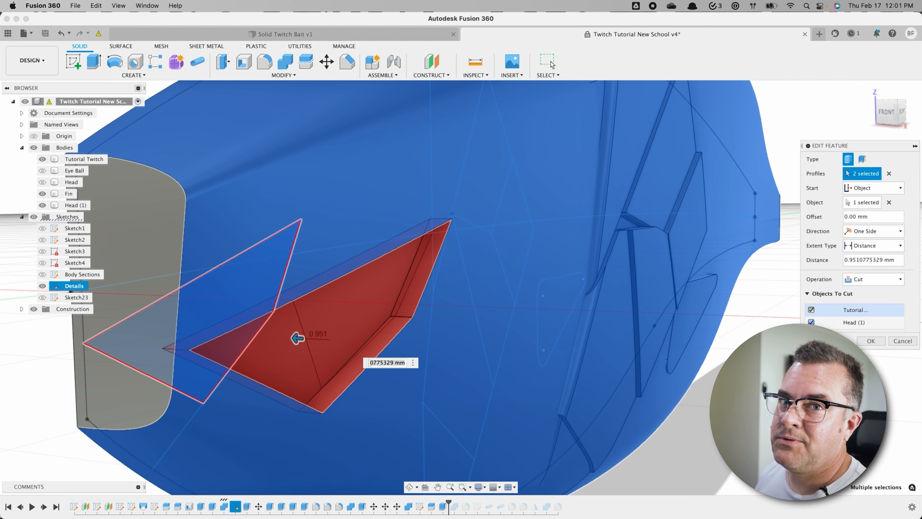
click(872, 341)
Step: Hide the Fin and Head (1) bodies, leaving only the Tutorial Twitch body displayed
scroll(426, 419, up, 2)
scroll(408, 421, down, 5)
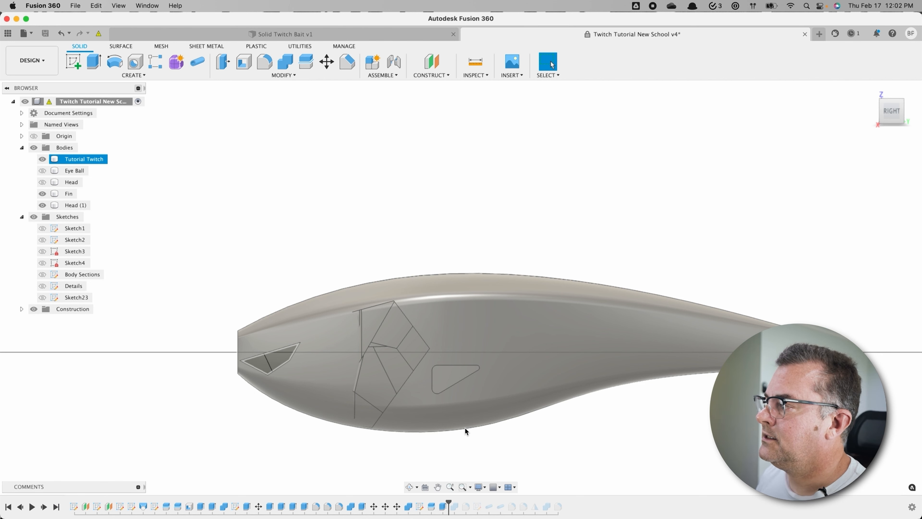
click(466, 430)
click(43, 194)
click(49, 205)
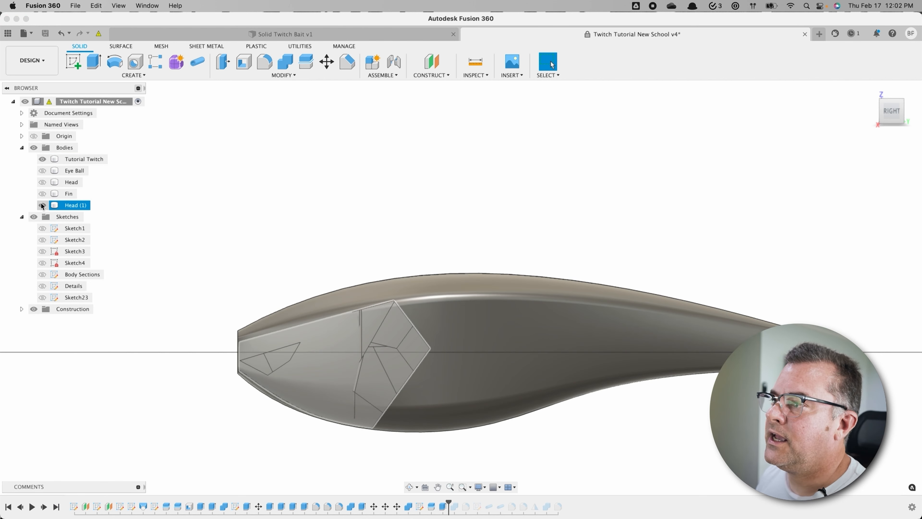
click(42, 206)
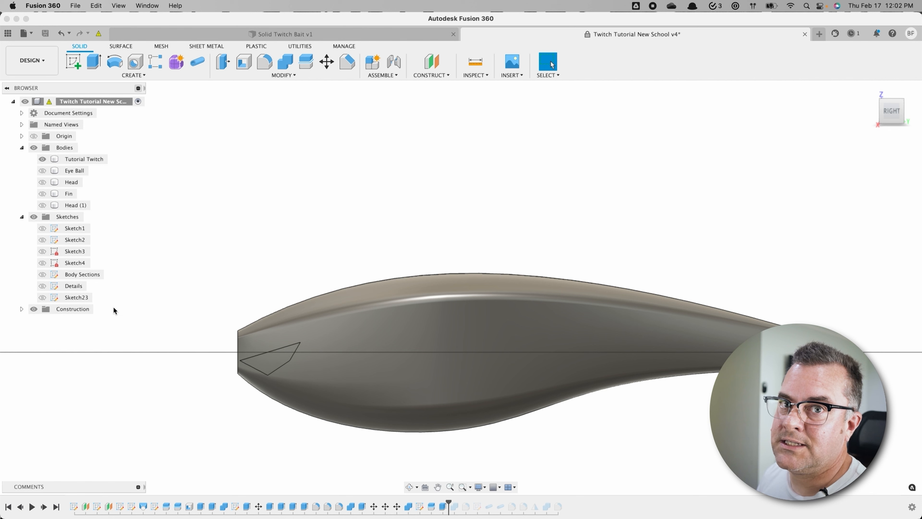
Step: Show the Details sketch and split the Tutorial Twitch body along the V-shaped line behind the head
click(42, 285)
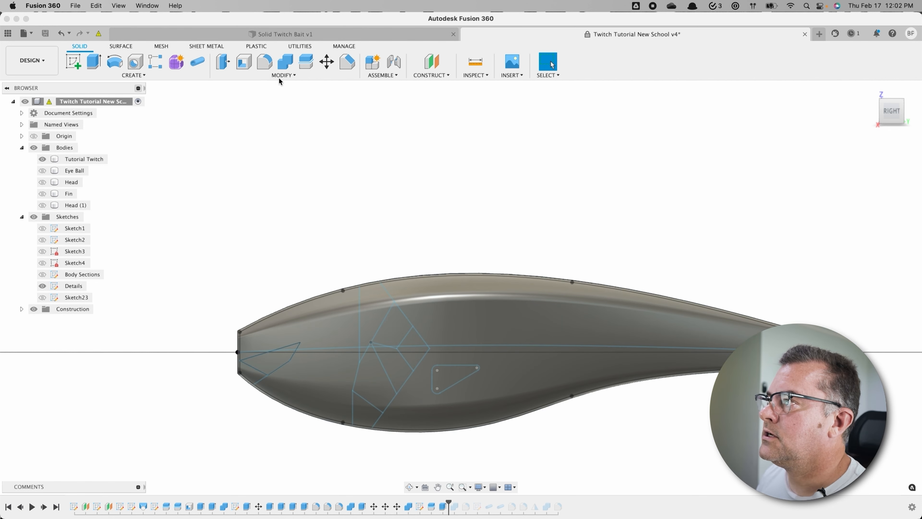
click(306, 62)
click(486, 324)
click(875, 174)
shift+middle_drag(389, 298, 370, 459)
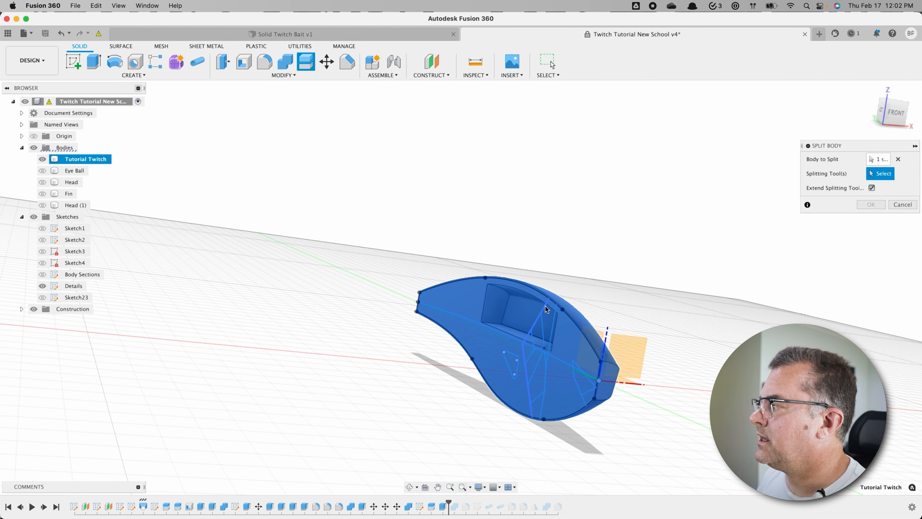
click(547, 310)
shift+middle_drag(546, 310, 762, 236)
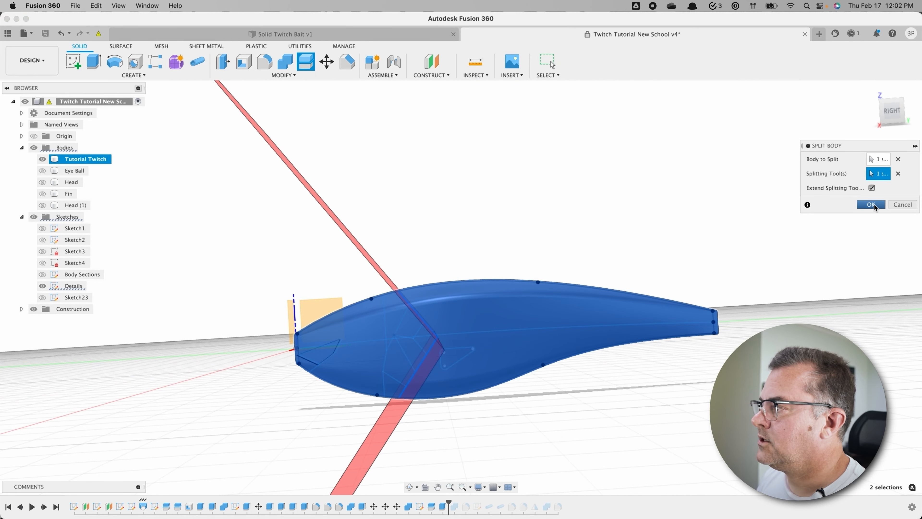
key(Return)
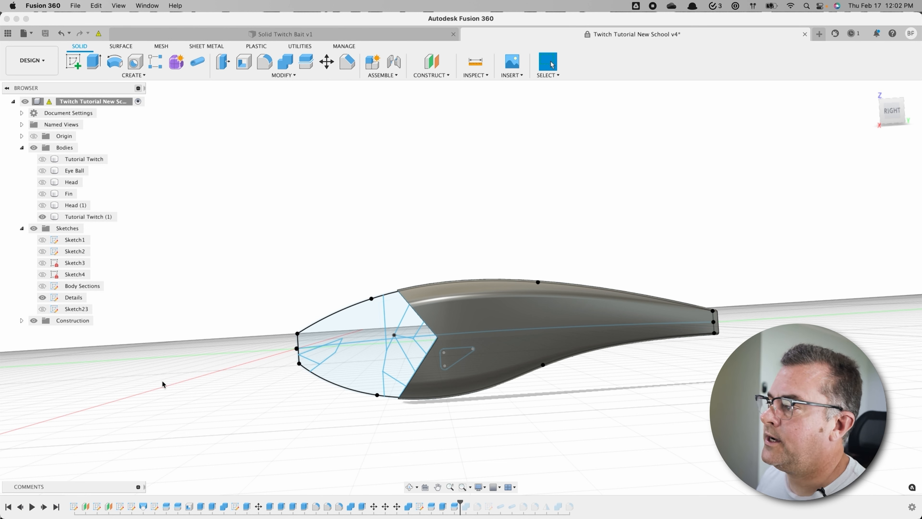
Step: Split the rear body Tutorial Twitch (1) along the lengthwise centre line of the Details sketch, and hide that sketch
click(306, 61)
click(472, 322)
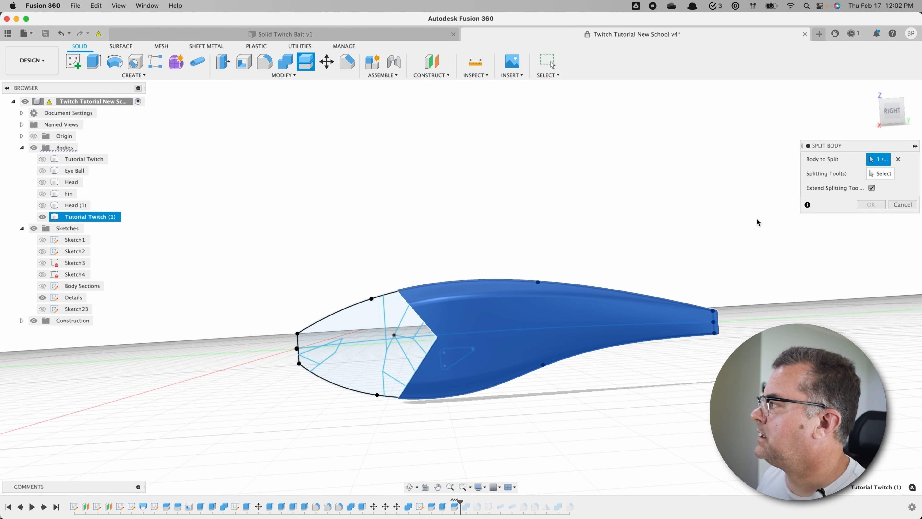
click(374, 340)
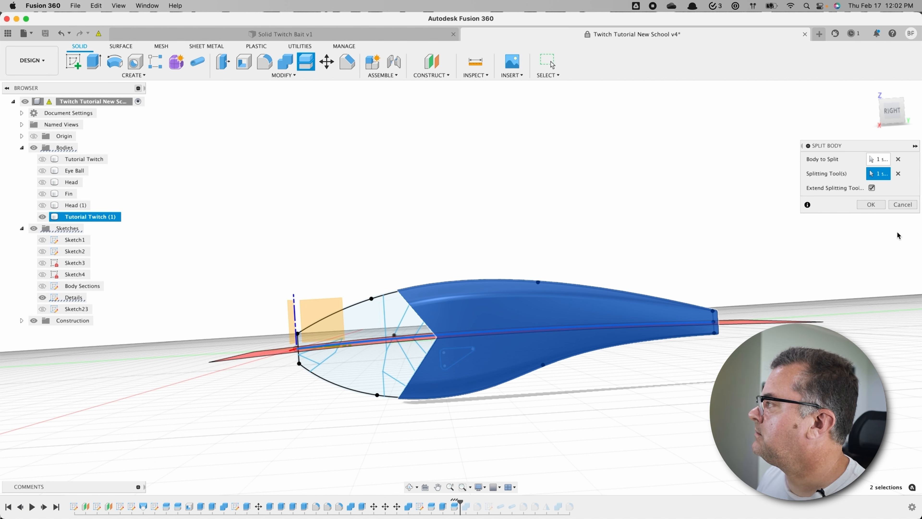
click(871, 205)
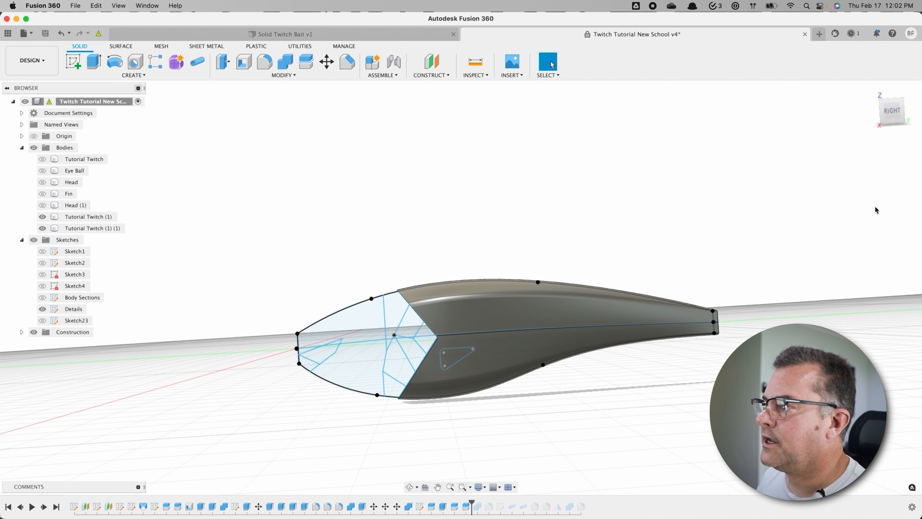
click(42, 308)
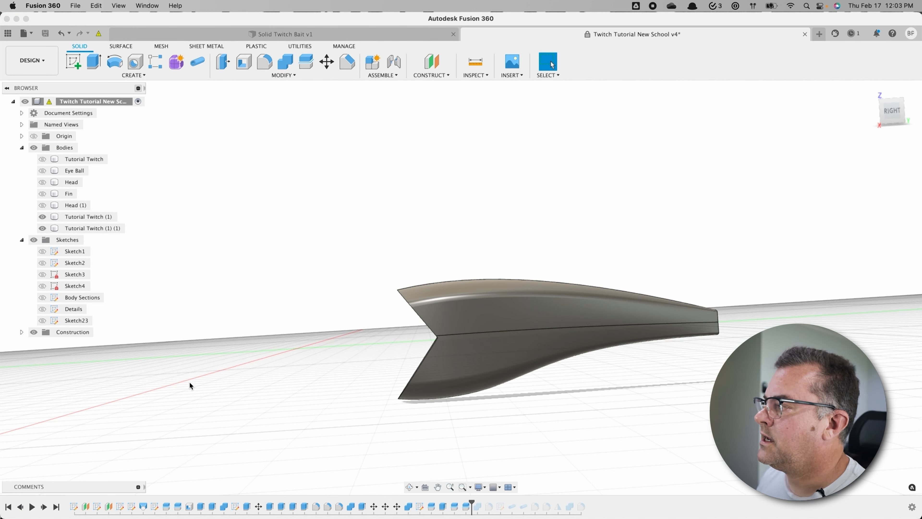
Step: Rename the lower rear body to Twitch Bottom and the upper rear body to Twitch Top
shift+middle_drag(207, 374, 251, 380)
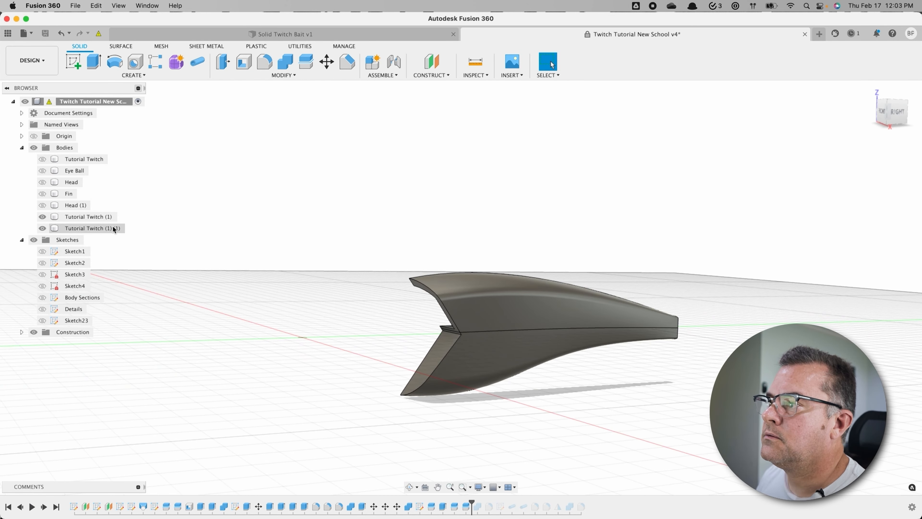
double_click(104, 218)
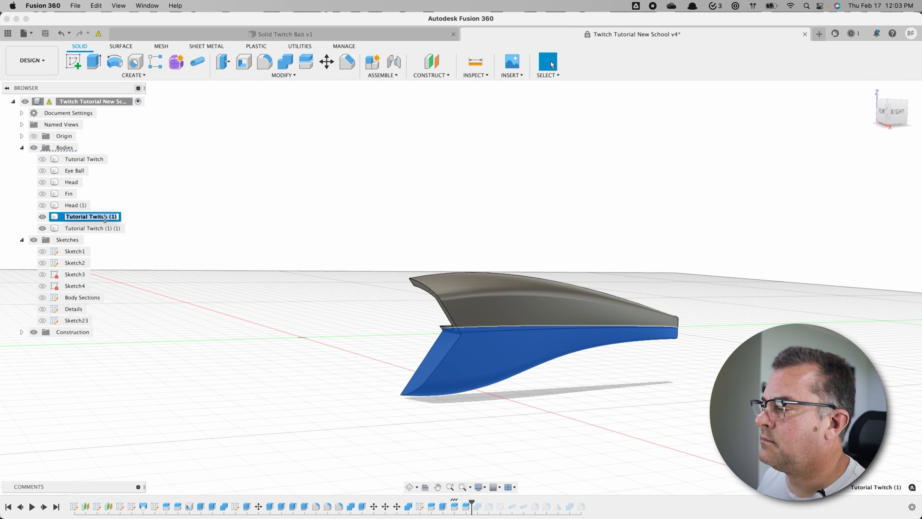
text(Twitch Bottom)
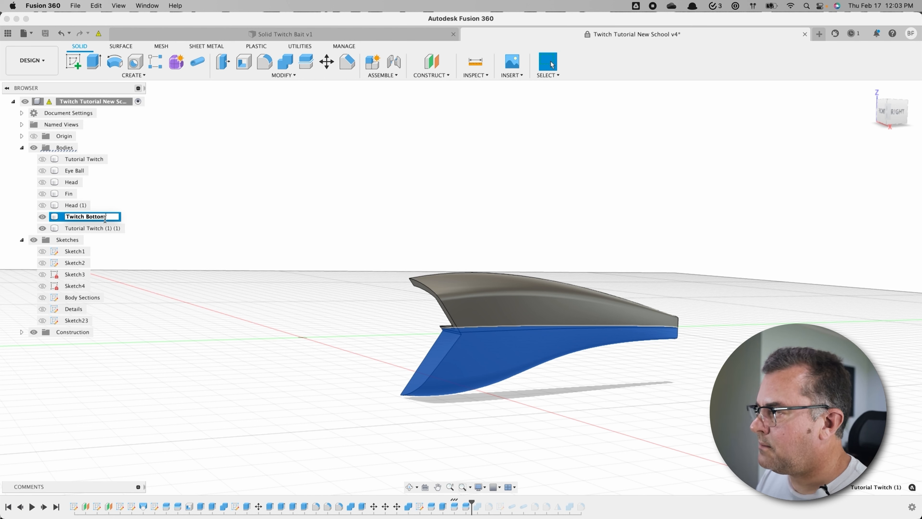
key(Return)
double_click(97, 228)
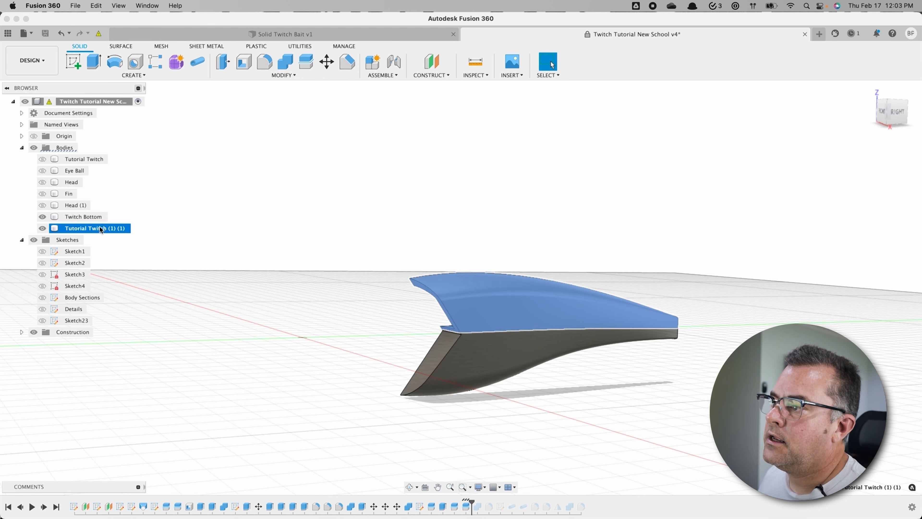
text(Twitch Top)
key(Return)
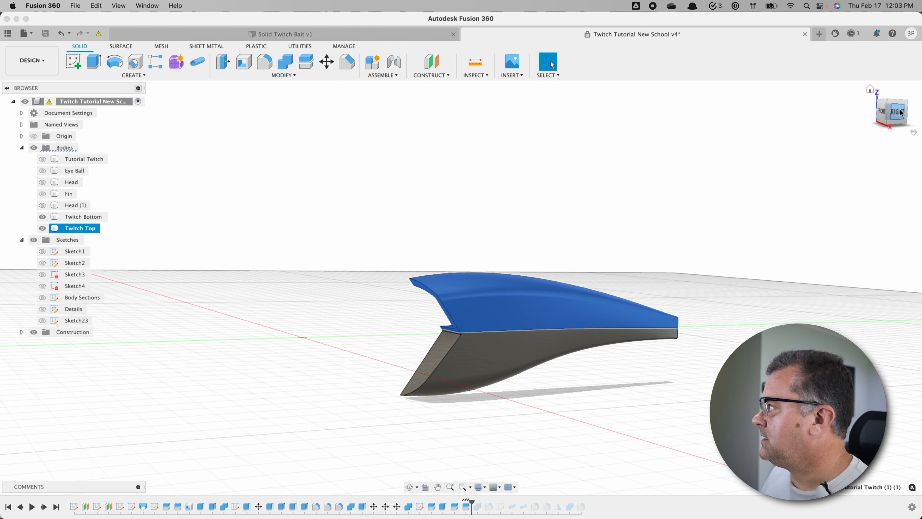
Step: Switch to the right side view and hide the Twitch Top body
click(893, 116)
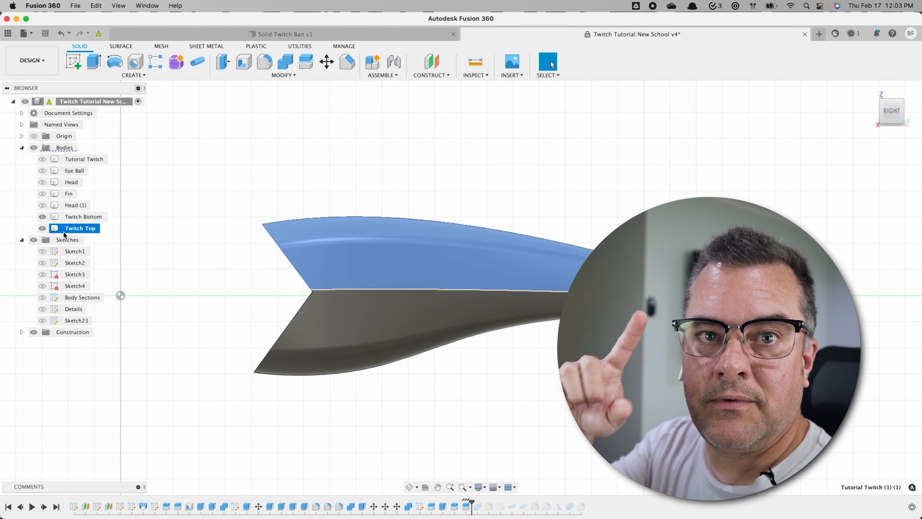
key(v)
click(309, 428)
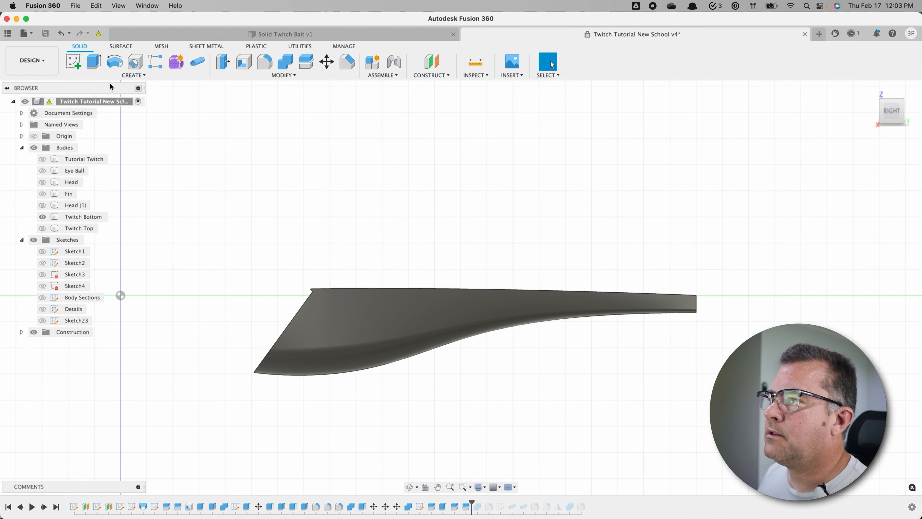
Step: In a new side-view sketch, draw a line about 40.8 mm long slanting down at 45 degrees, and move it ahead of the body's front end
click(73, 62)
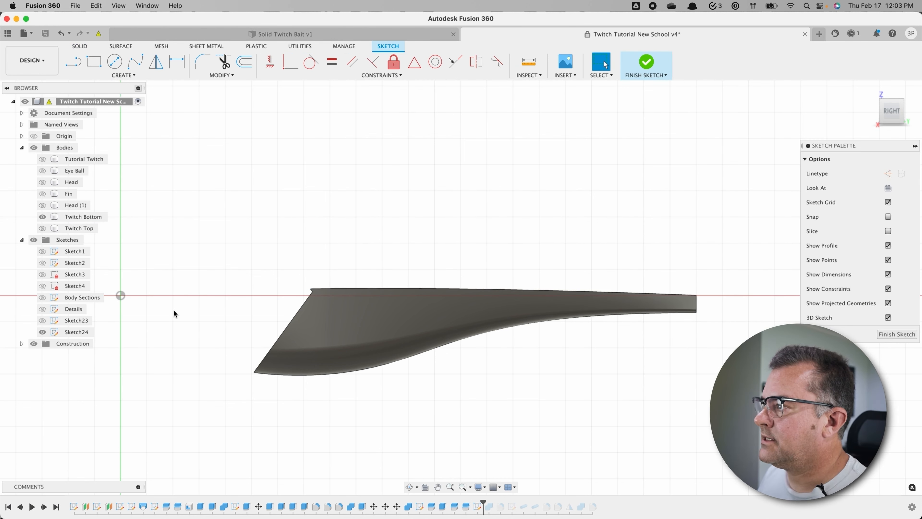
click(73, 62)
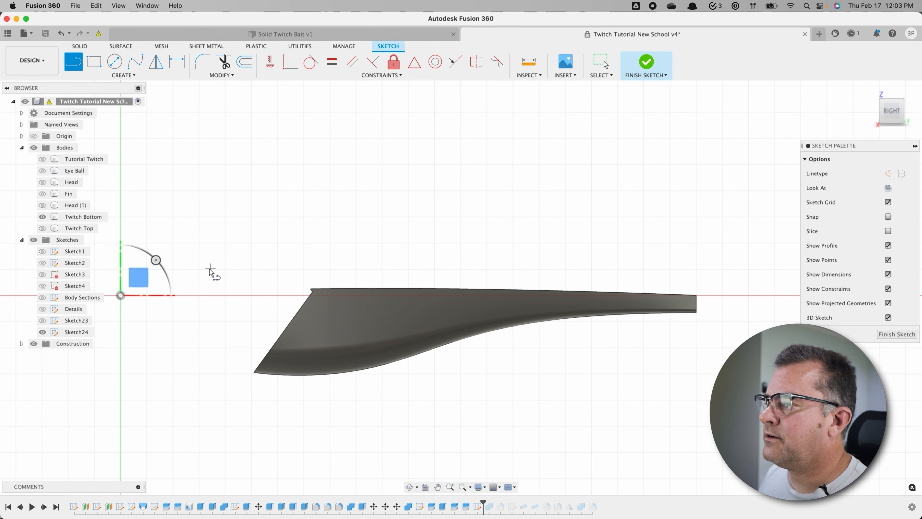
click(171, 256)
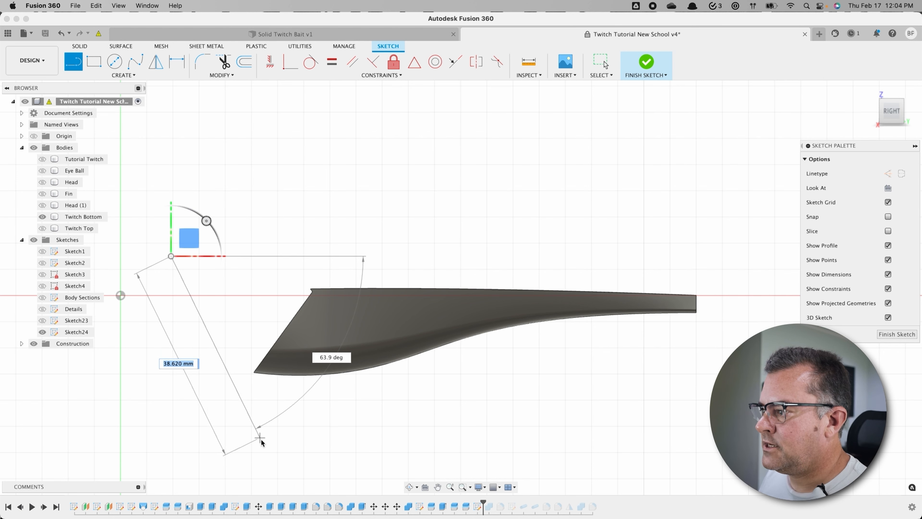
key(Tab)
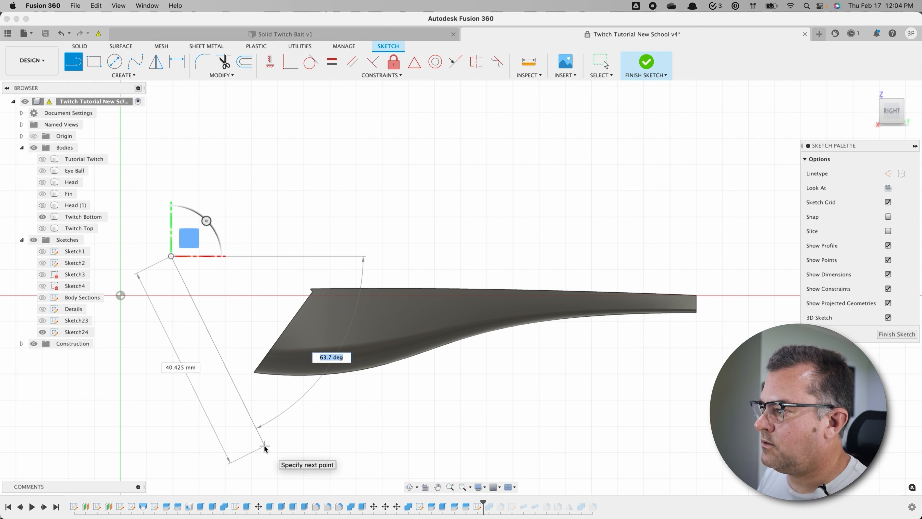
key(Tab)
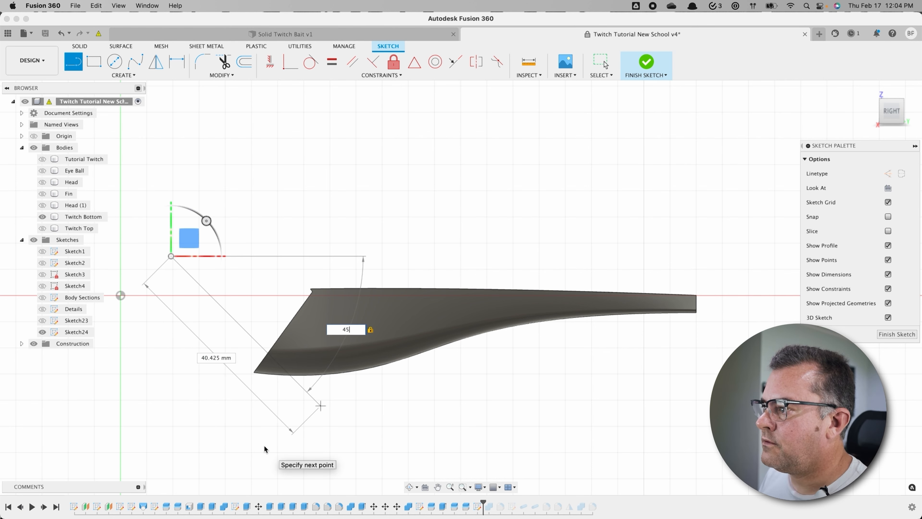
key(Return)
key(Escape)
drag(254, 339, 214, 339)
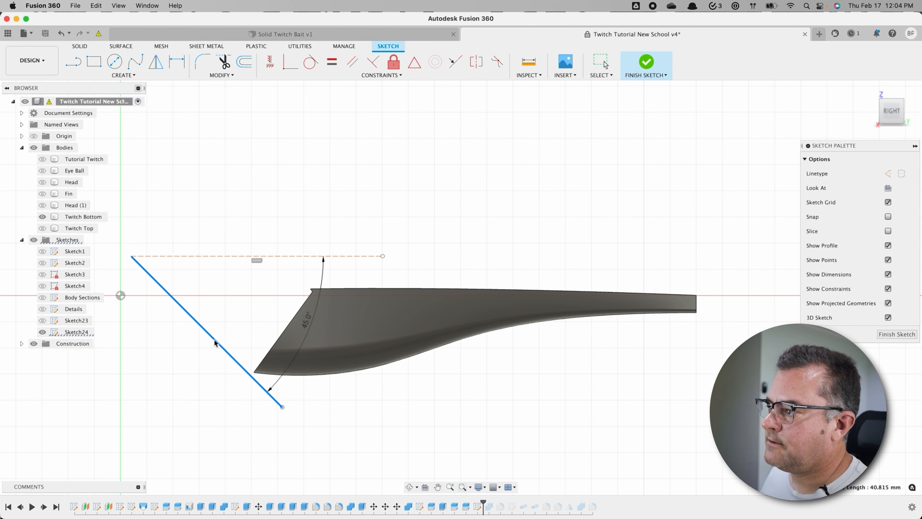
Step: Rectangular-pattern the slanted line along the body with quantity 35 over about 101.7 mm extent, and finish the sketch
click(123, 75)
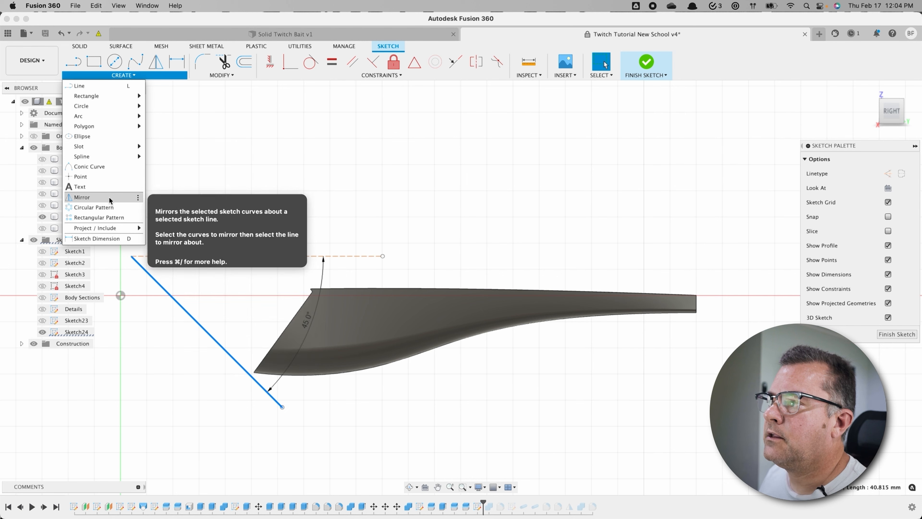
click(100, 217)
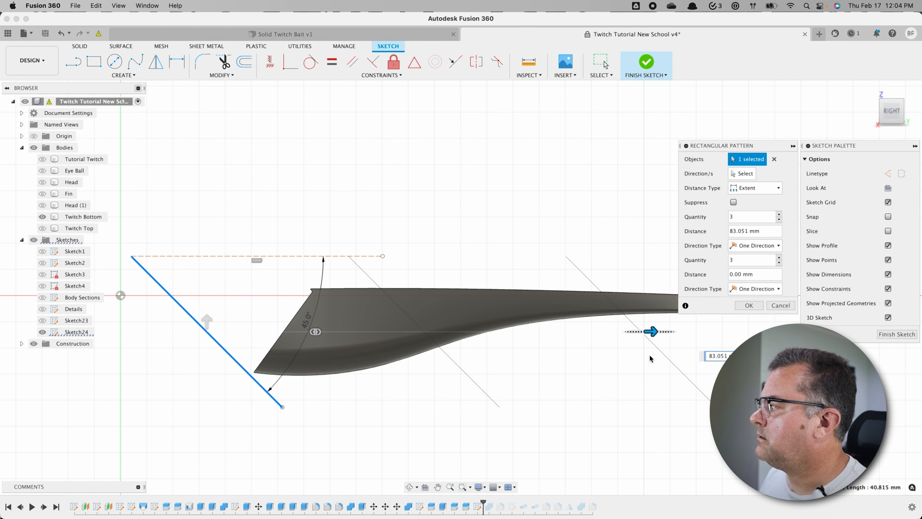
scroll(682, 359, down, 2)
drag(670, 351, 719, 348)
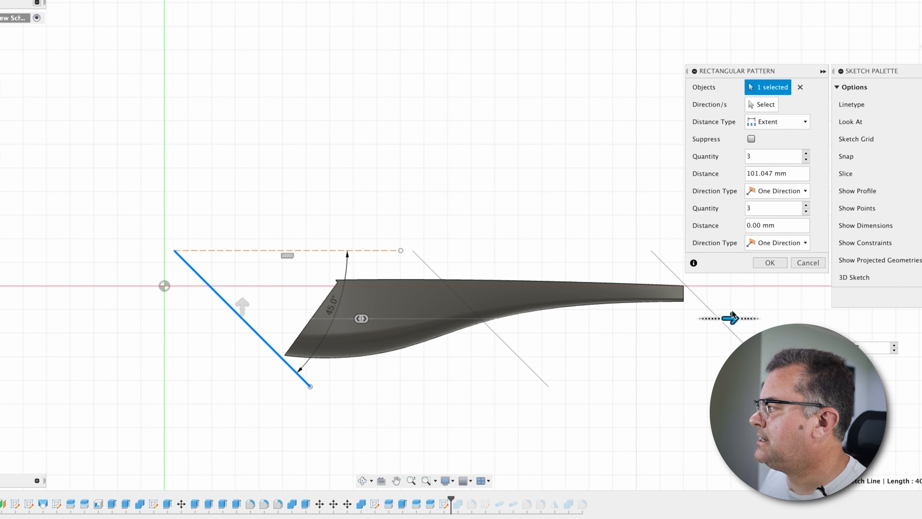
drag(734, 315, 735, 315)
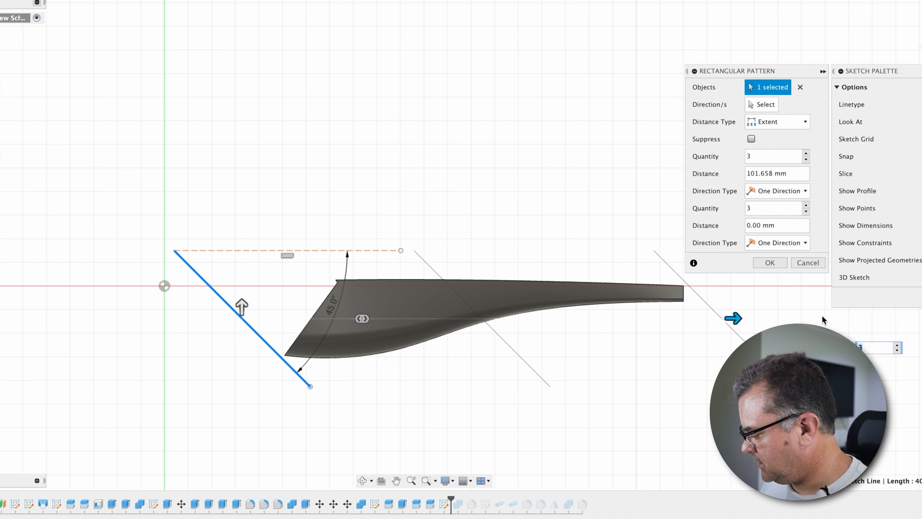
key(Return)
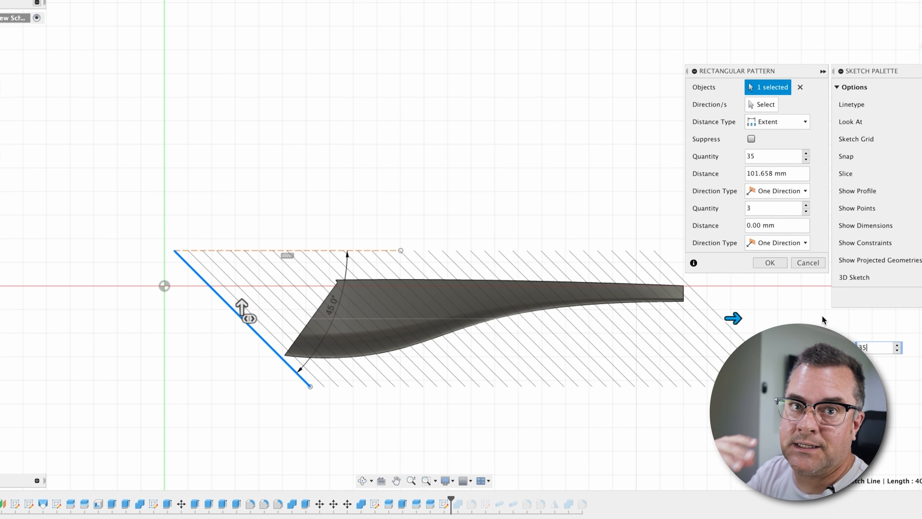
click(768, 263)
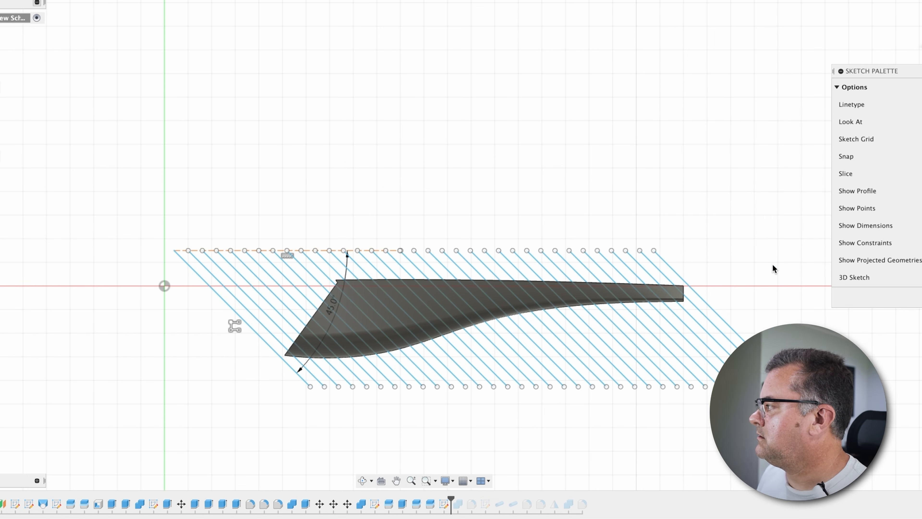
click(691, 298)
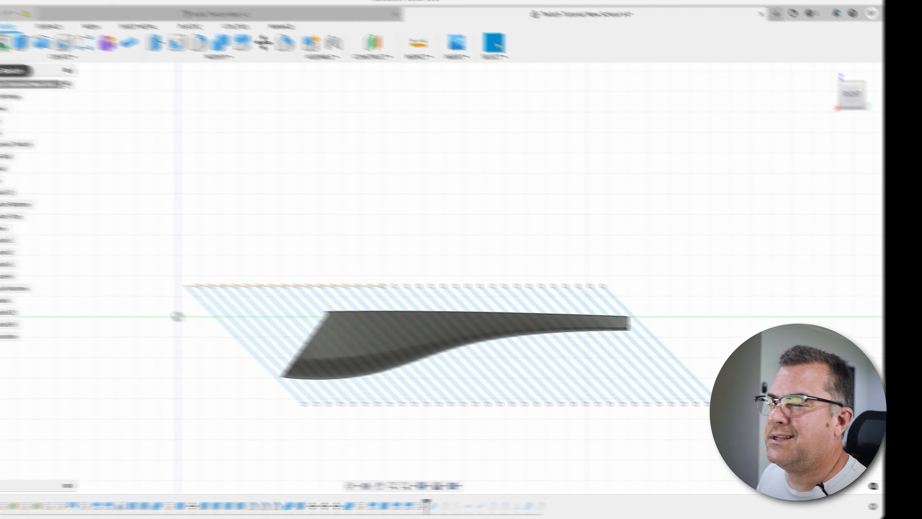
Step: In a new sketch, set up Project to Surface with Twitch Bottom's side face as target and the whole slanted line pattern as curves
click(279, 225)
click(136, 77)
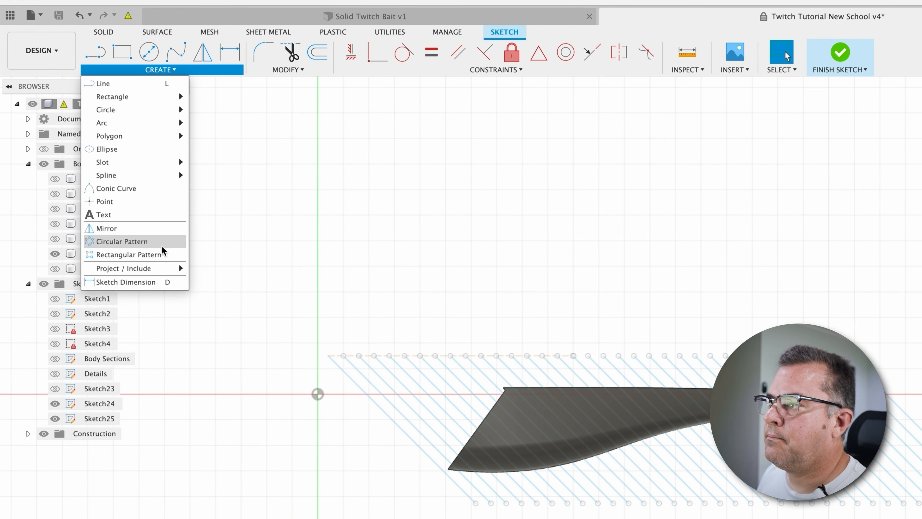
mouse_move(165, 269)
click(198, 272)
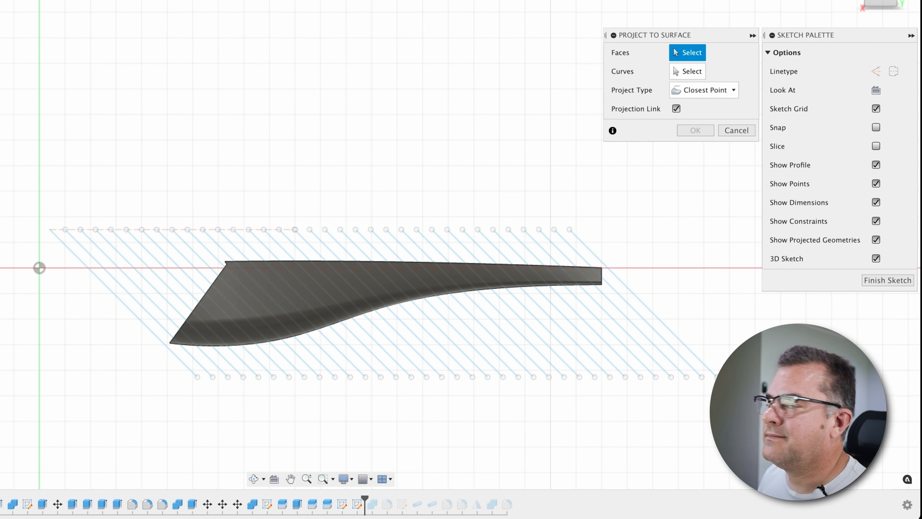
click(604, 425)
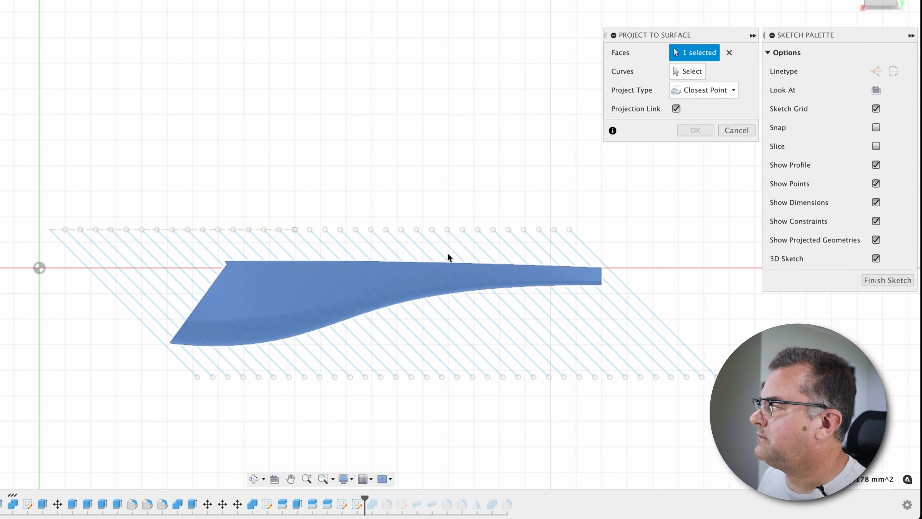
click(688, 71)
drag(658, 235, 15, 215)
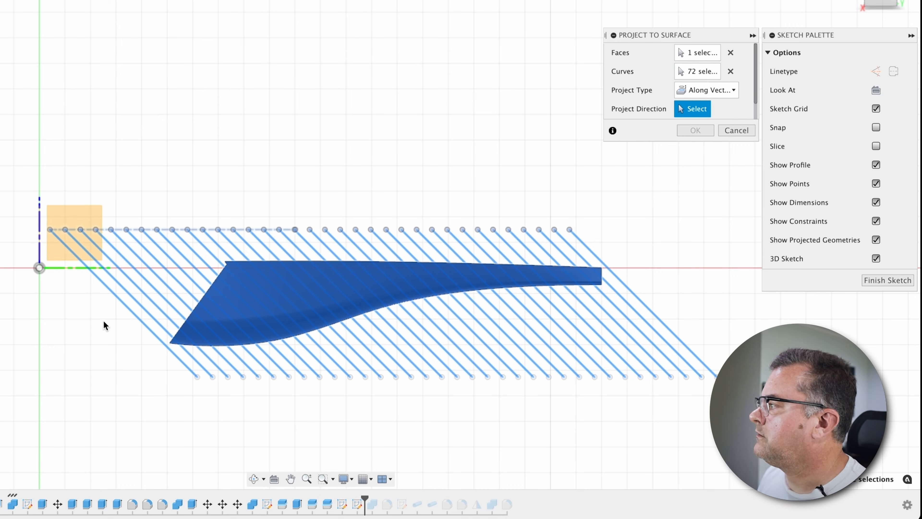
Step: Project the lines along the X axis onto the side face, and hide the sketch holding the straight line pattern
shift+middle_drag(62, 345, 144, 351)
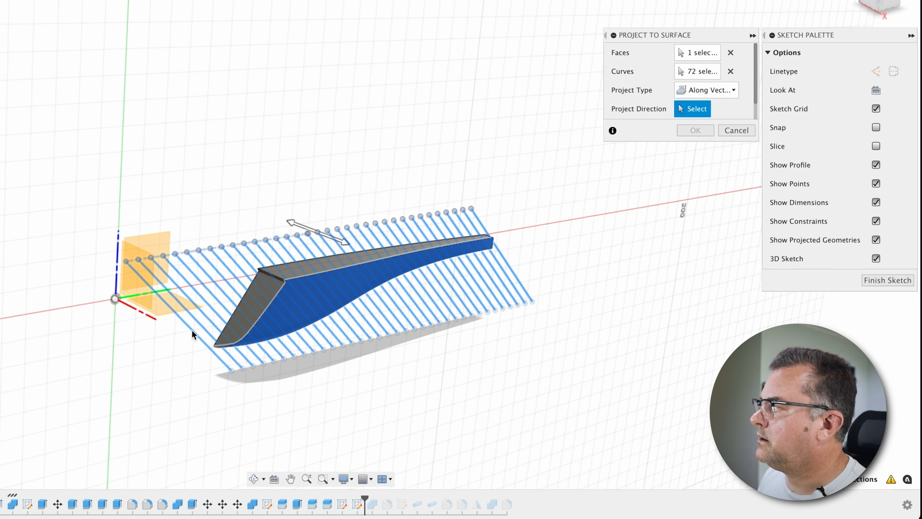
click(151, 320)
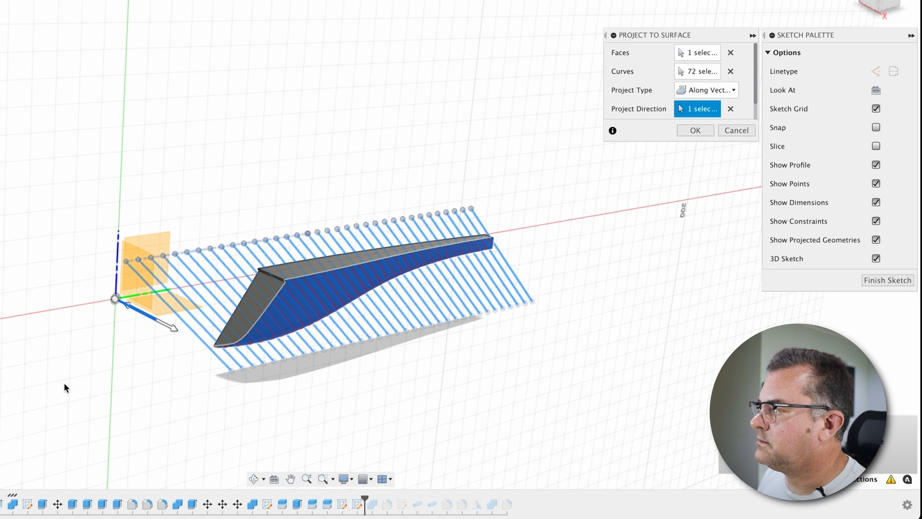
shift+middle_drag(64, 383, 49, 370)
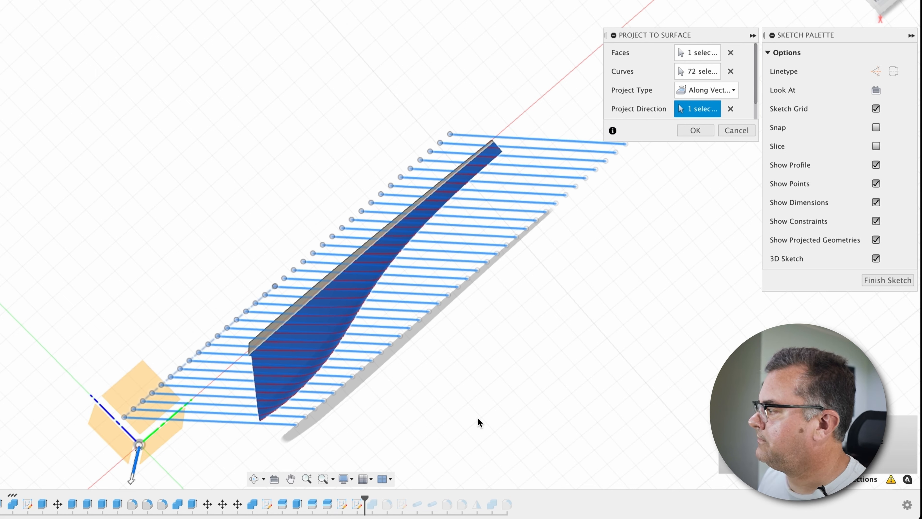
mouse_move(484, 414)
shift+middle_down()
mouse_move(447, 372)
mouse_move(450, 420)
mouse_move(492, 422)
shift+middle_up()
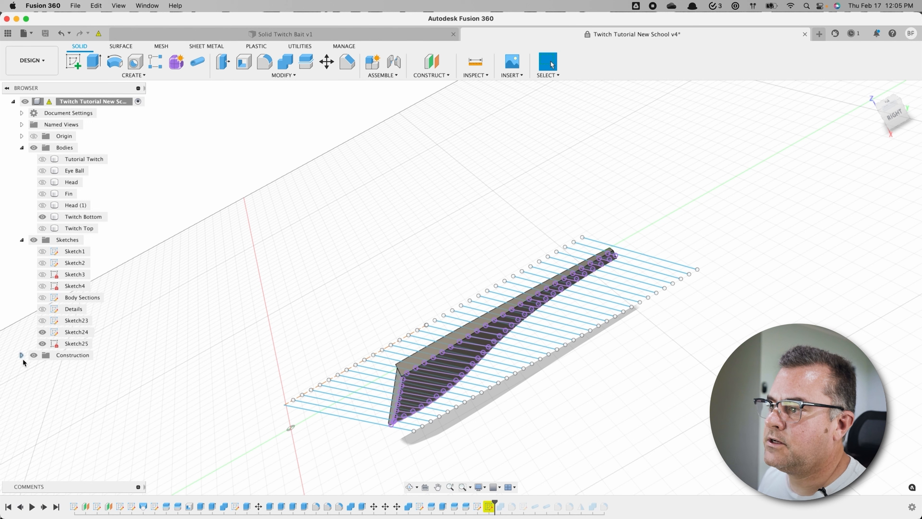
click(42, 332)
mouse_move(204, 393)
shift+middle_down()
mouse_move(217, 383)
mouse_move(211, 397)
shift+middle_up()
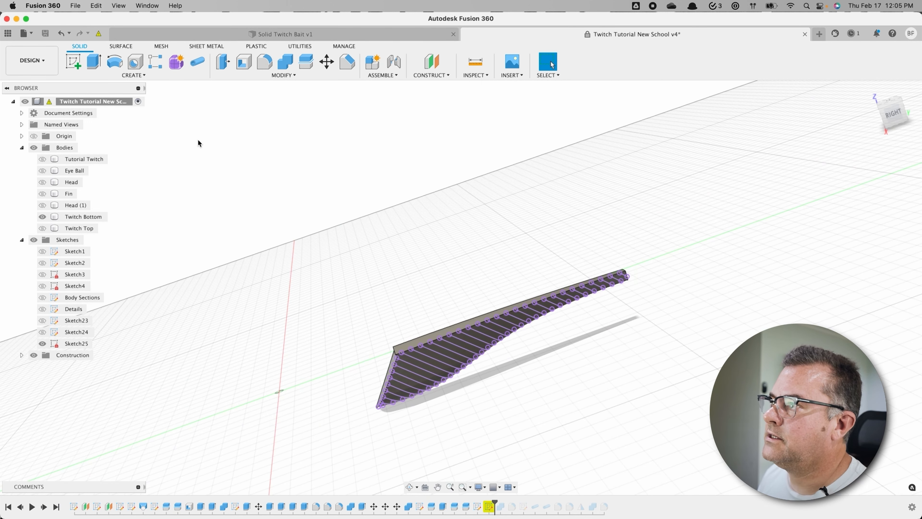
Step: Create form pipes with a 0.5 mm global diameter along all projected curves on Twitch Bottom, and finish the form
click(177, 66)
click(123, 75)
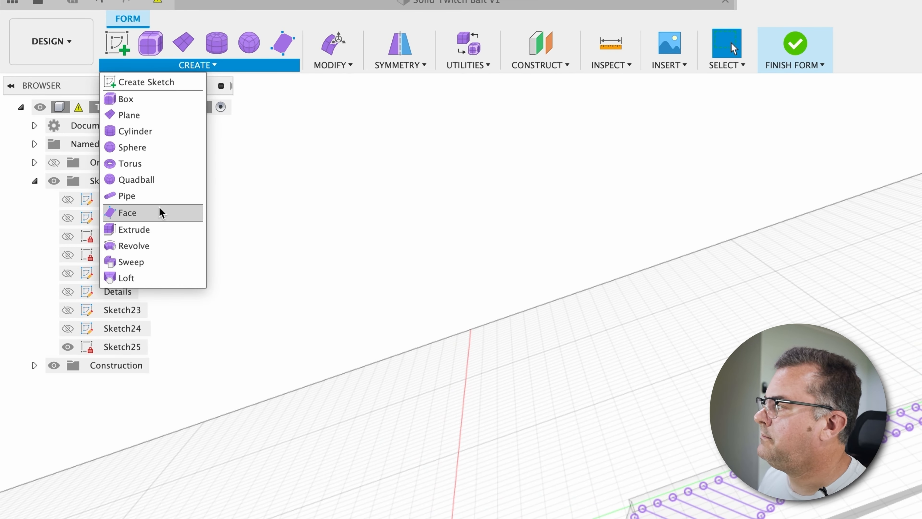
click(158, 195)
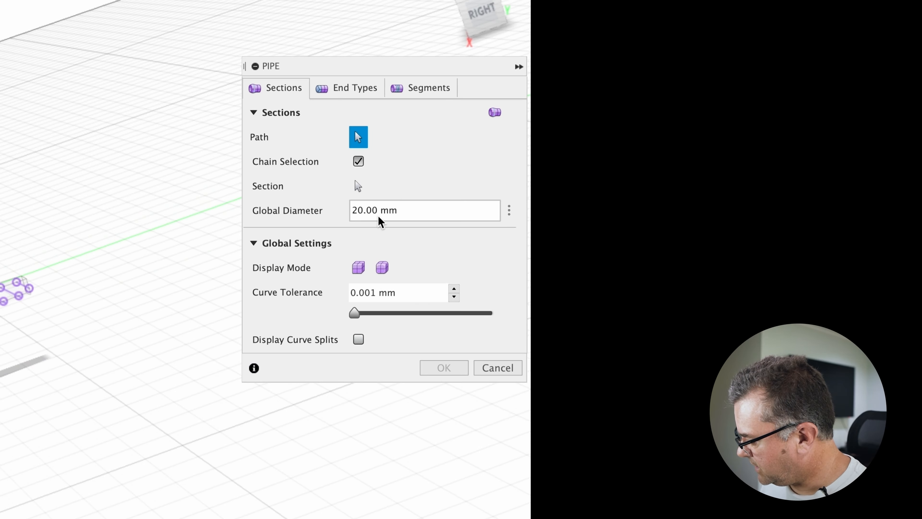
drag(366, 212, 380, 214)
triple_click(379, 214)
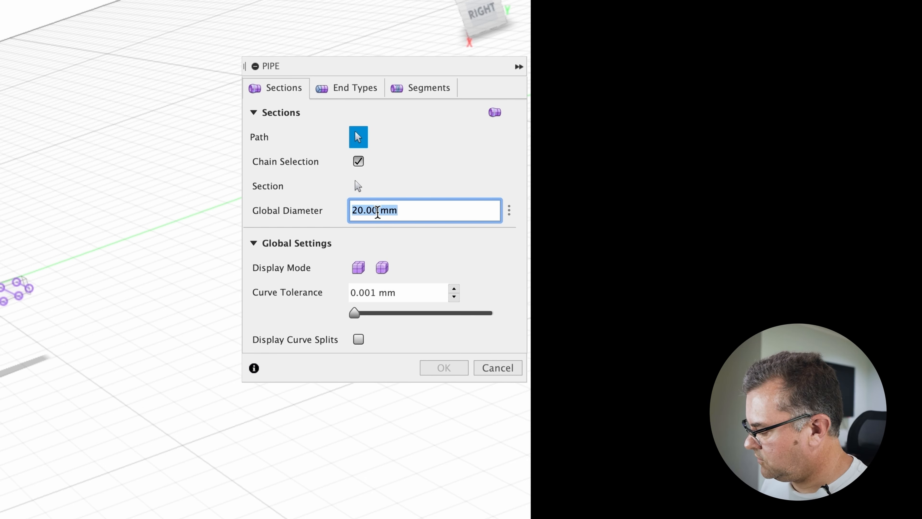
key(BackSpace)
text(.5)
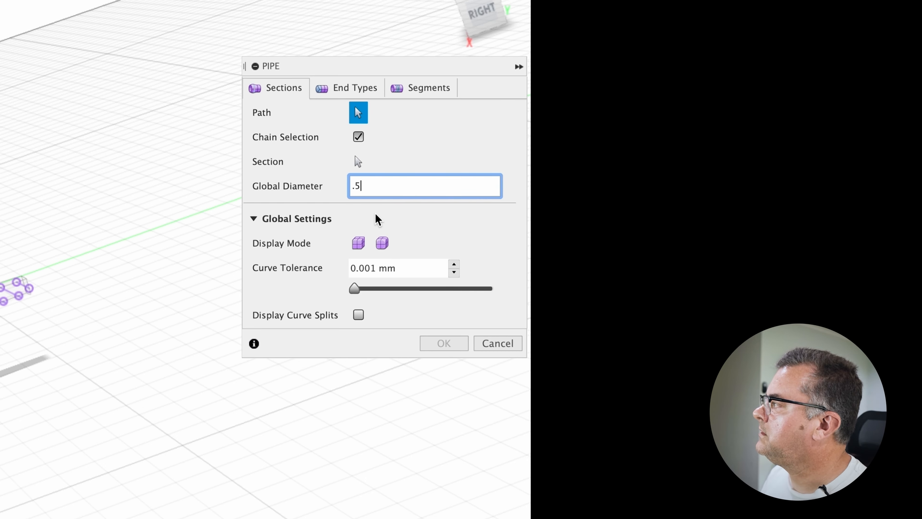
drag(721, 425, 1, 80)
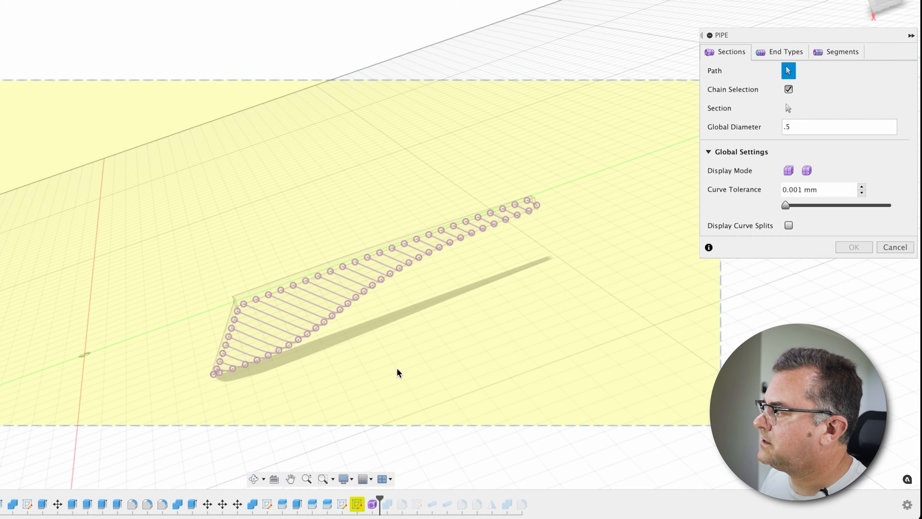
shift+middle_drag(374, 352, 308, 280)
click(856, 248)
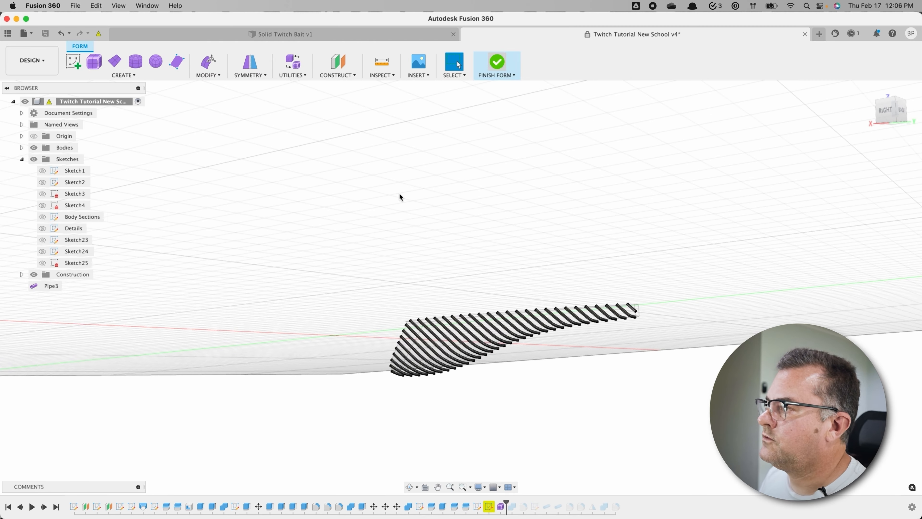
scroll(221, 378, up, 3)
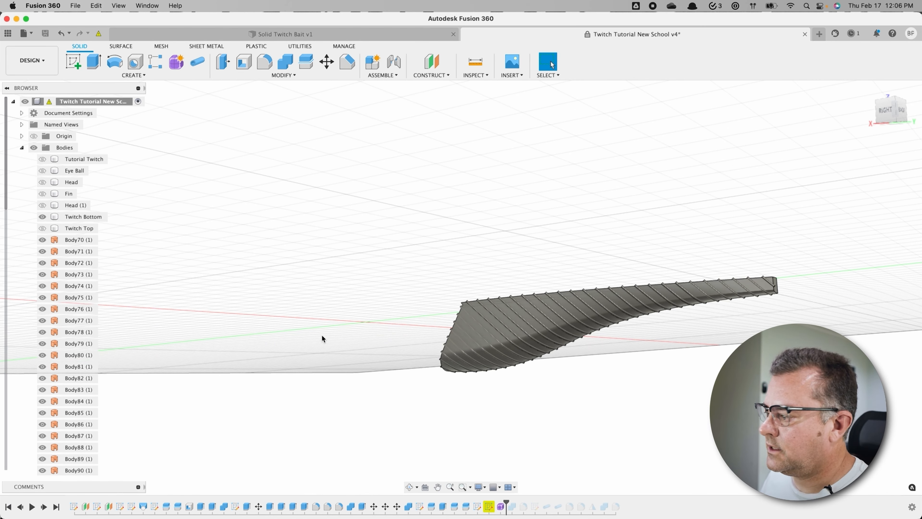
Step: Reopen the pipe form on Twitch Bottom and change the end type of all pipes to Square
right_click(501, 506)
click(524, 421)
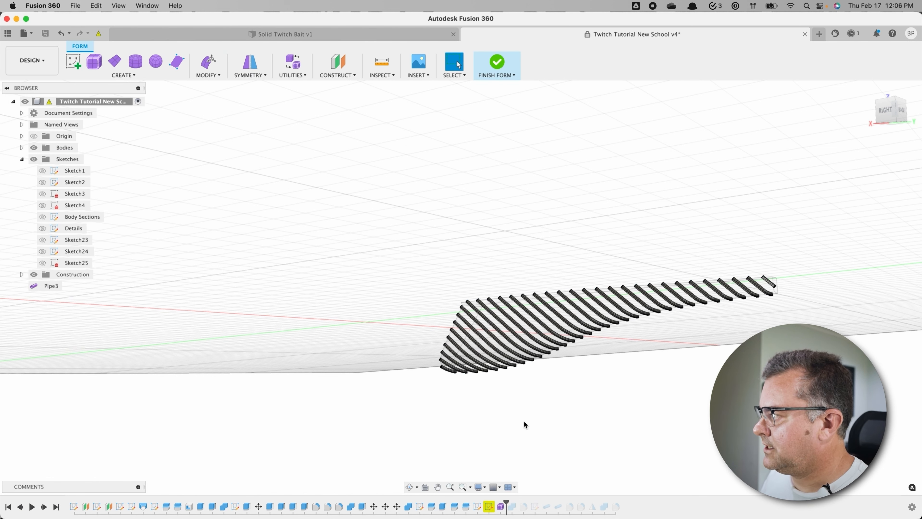
right_click(51, 286)
click(96, 307)
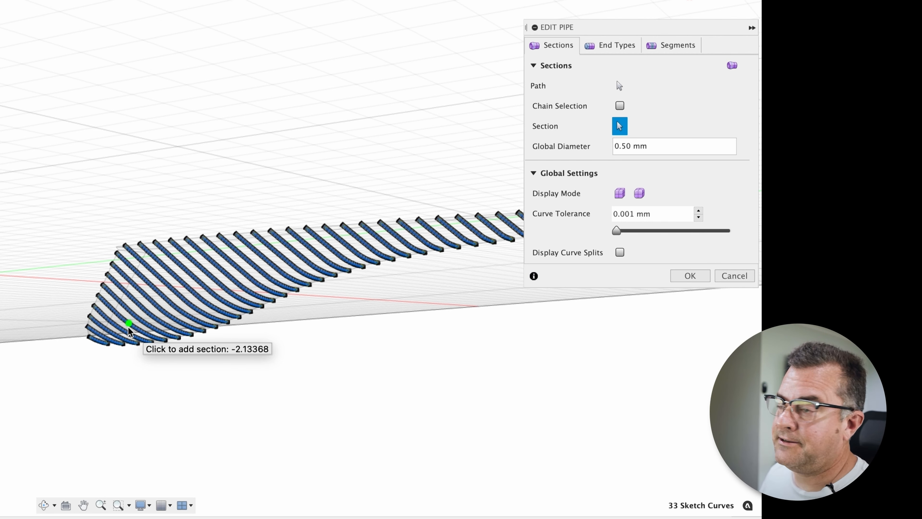
click(600, 44)
click(632, 106)
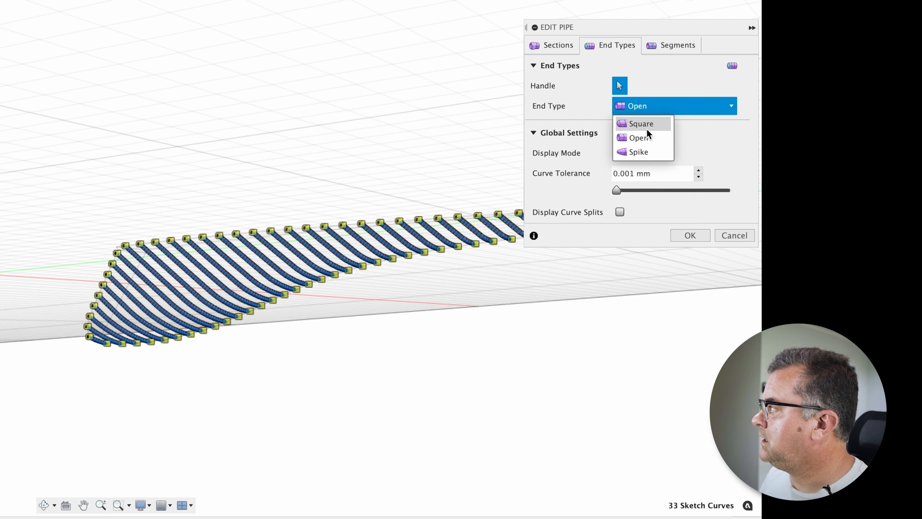
click(639, 151)
click(637, 106)
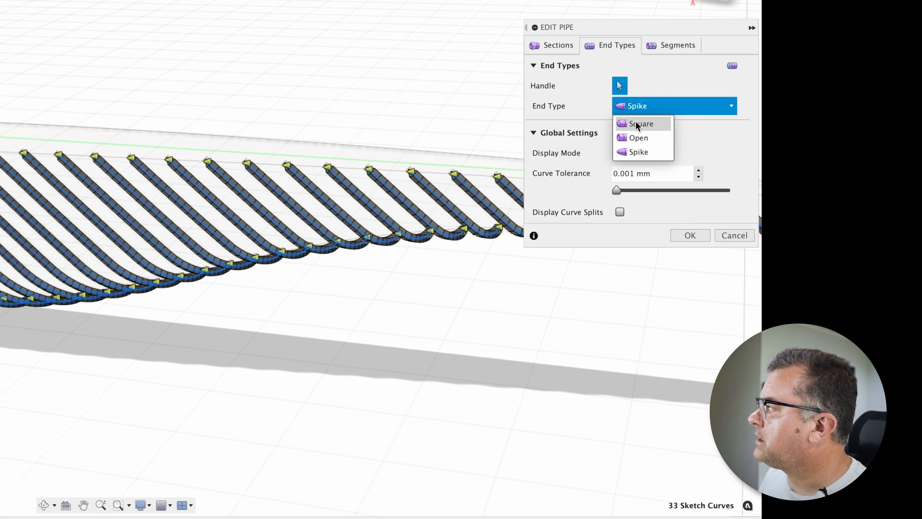
click(636, 122)
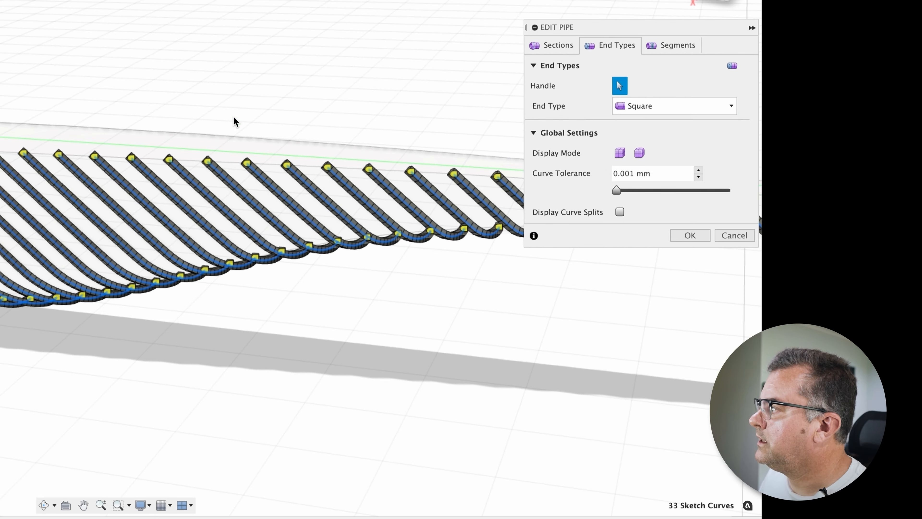
Step: Switch the pipes to smooth display mode, apply the pipe edit and finish the form
scroll(232, 163, up, 3)
scroll(232, 167, up, 5)
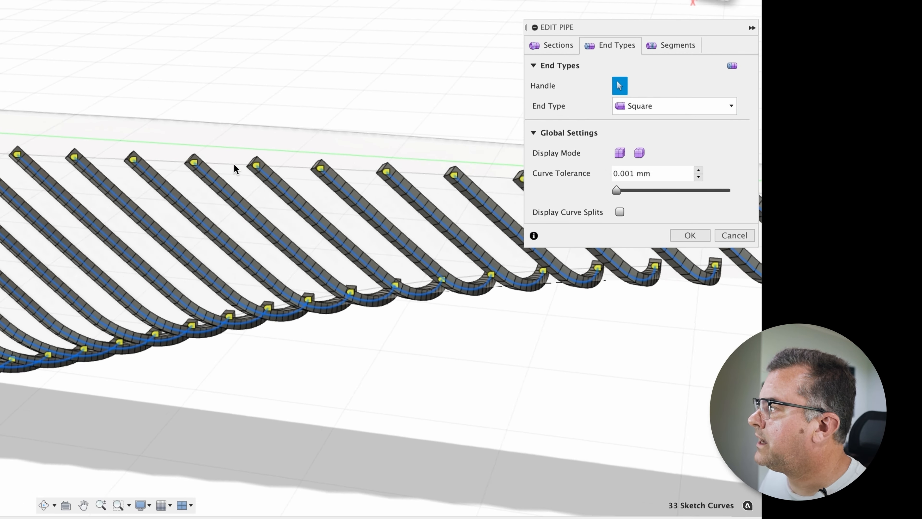
click(639, 153)
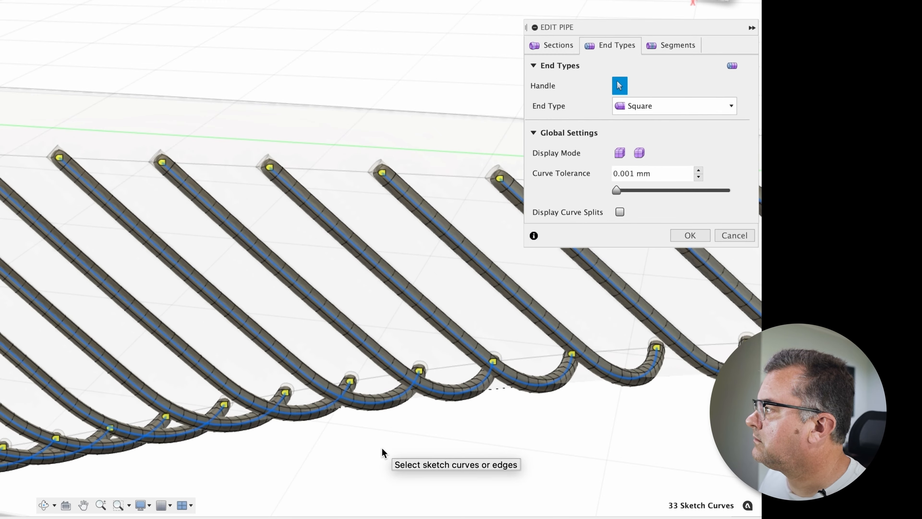
shift+middle_drag(350, 463, 321, 449)
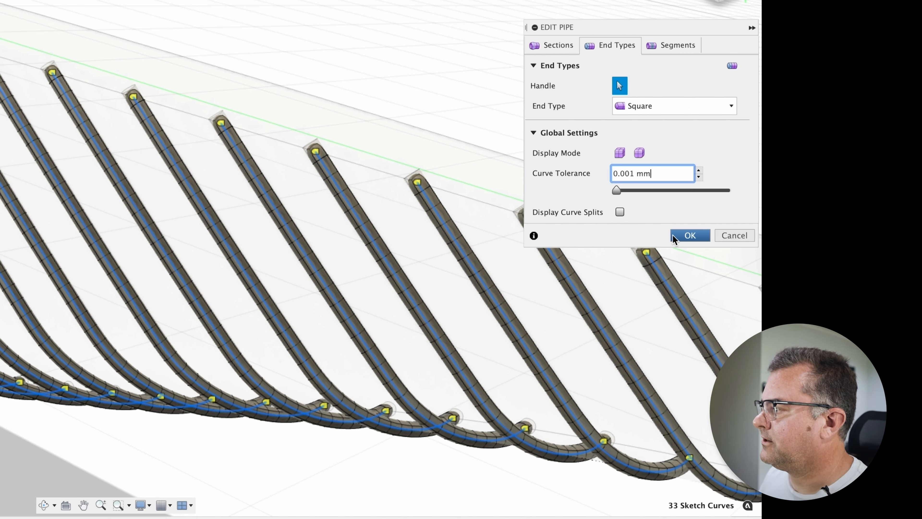
click(690, 235)
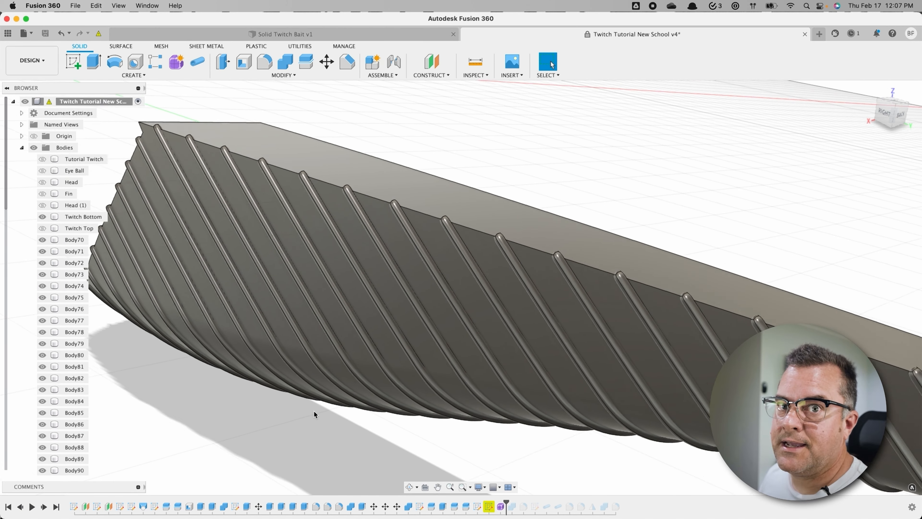
Step: Set up a Combine with Twitch Bottom as target body and the pipe bodies Body70 through Body91 as tool bodies
scroll(314, 412, down, 5)
shift+middle_drag(395, 456, 435, 405)
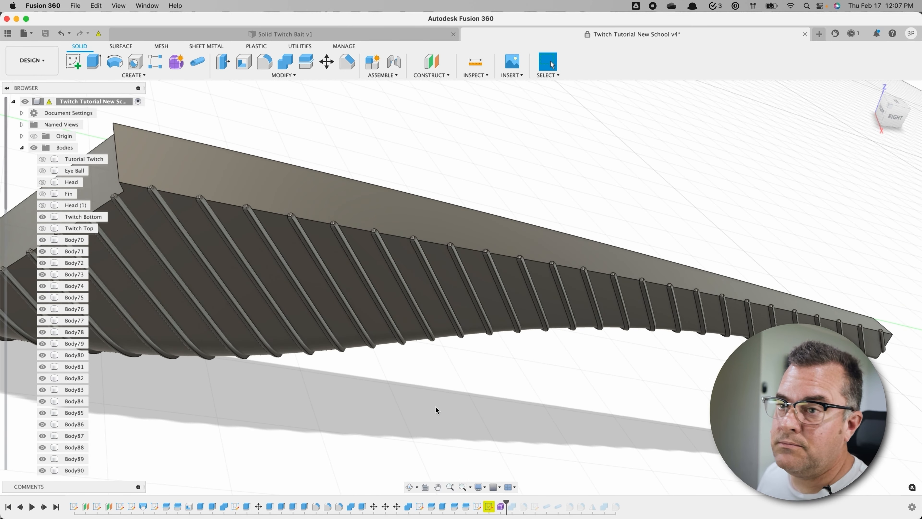
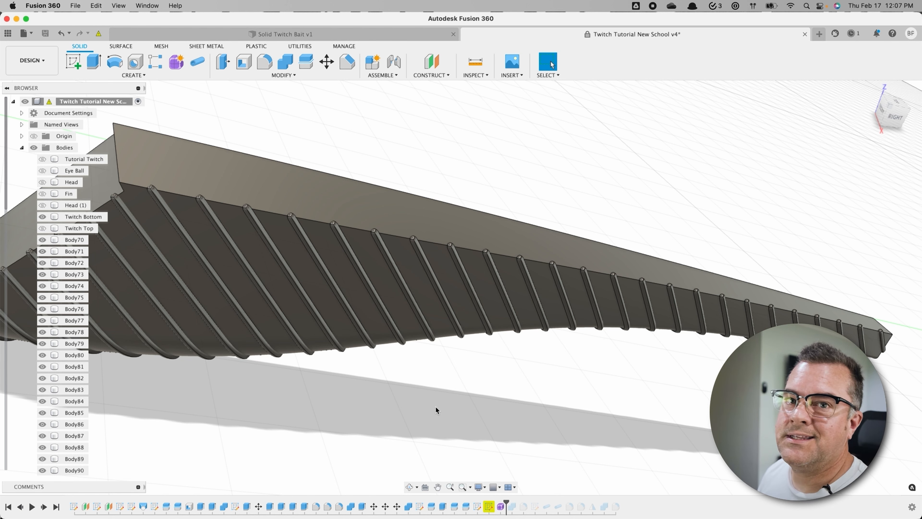
click(285, 62)
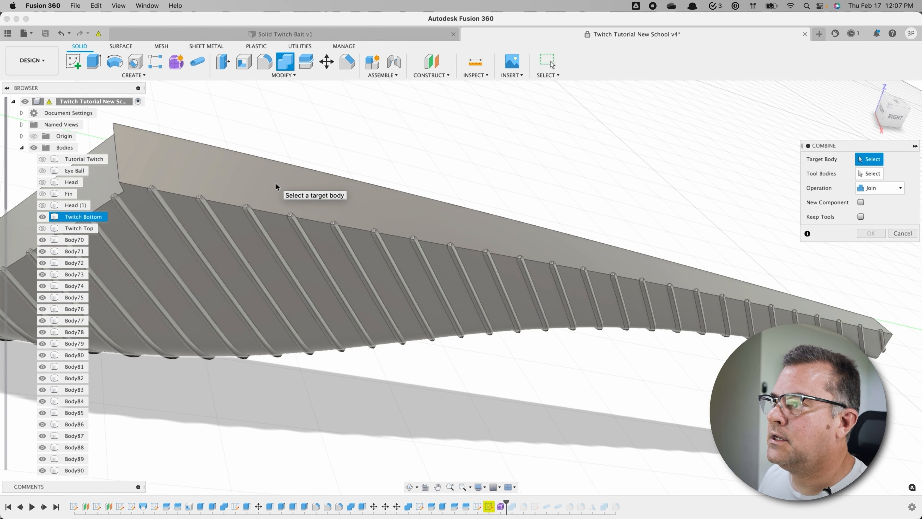
click(81, 218)
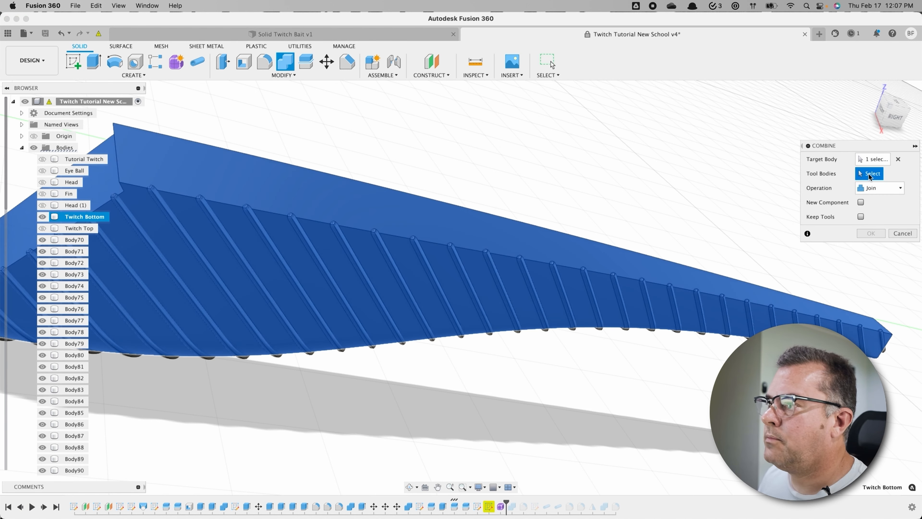
click(75, 240)
scroll(128, 384, down, 1)
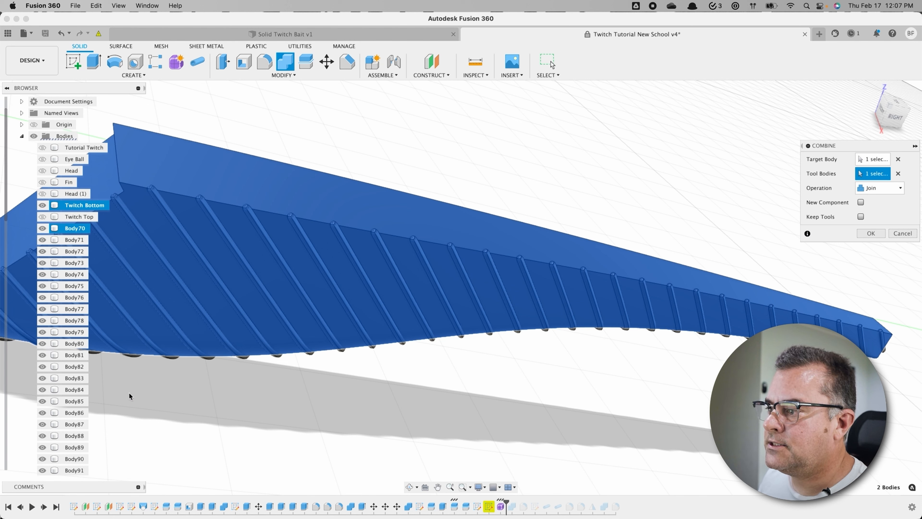
shift+click(84, 471)
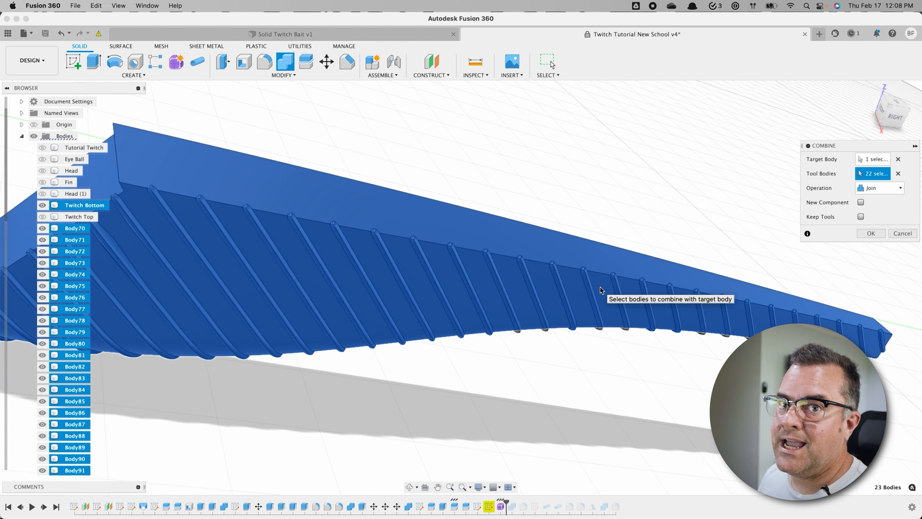
Step: Set the Combine operation to Cut, add the remaining pipe bodies from Body92 onward as tools, and cut them from Twitch Bottom
click(890, 190)
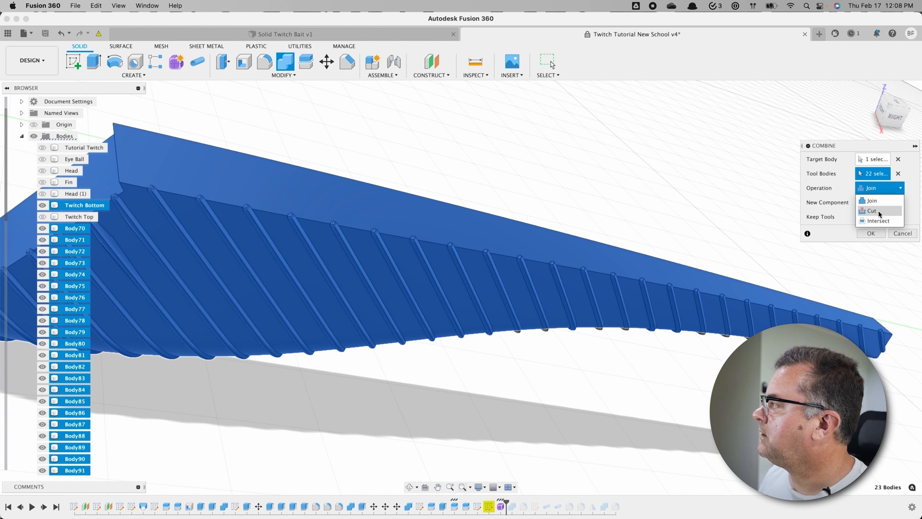
click(871, 211)
scroll(568, 453, up, 3)
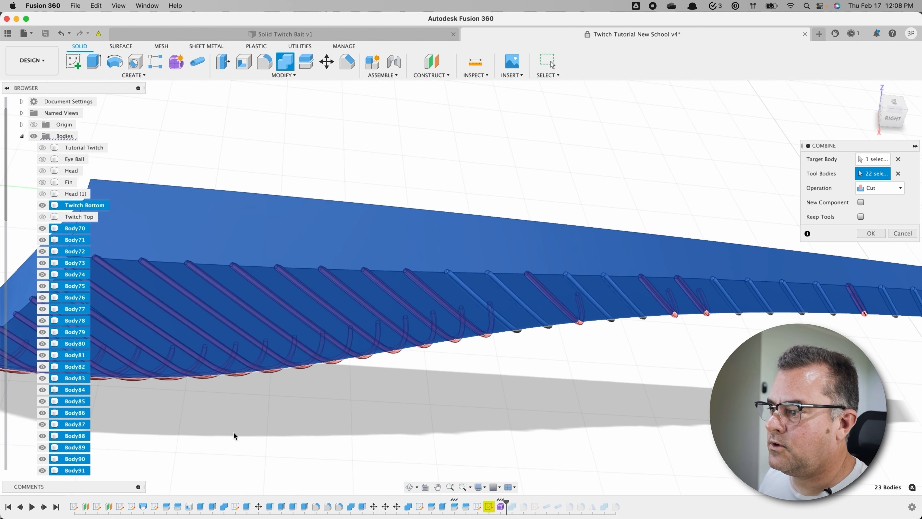
scroll(57, 417, down, 2)
scroll(57, 417, down, 4)
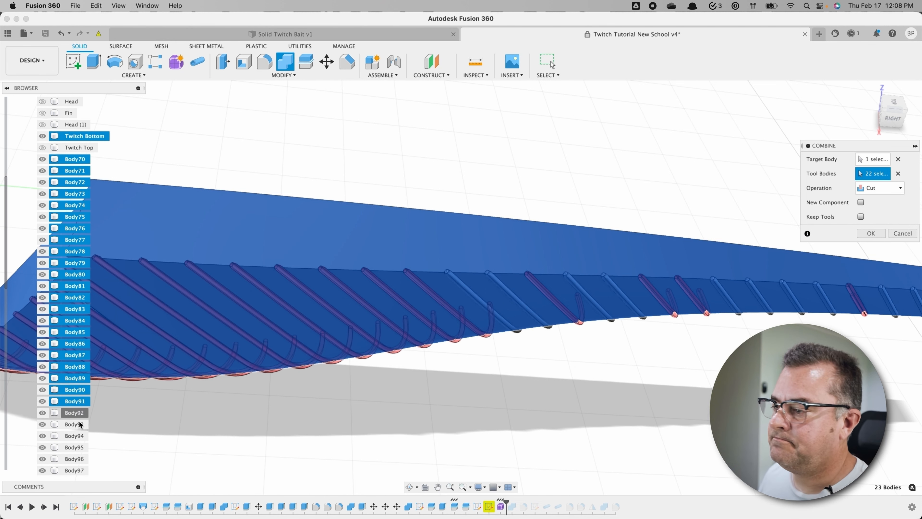
click(76, 413)
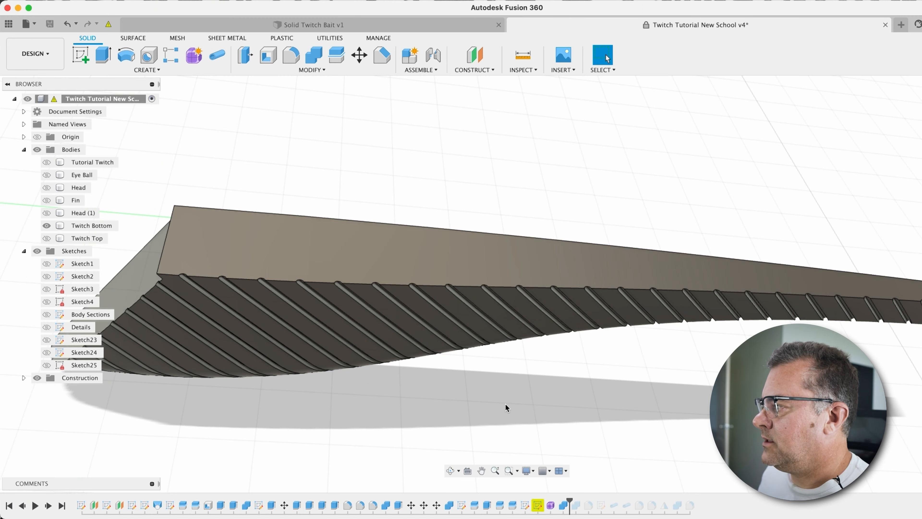
Step: Hide the grooved Twitch Bottom body and show Twitch Top
shift+middle_drag(439, 386, 442, 367)
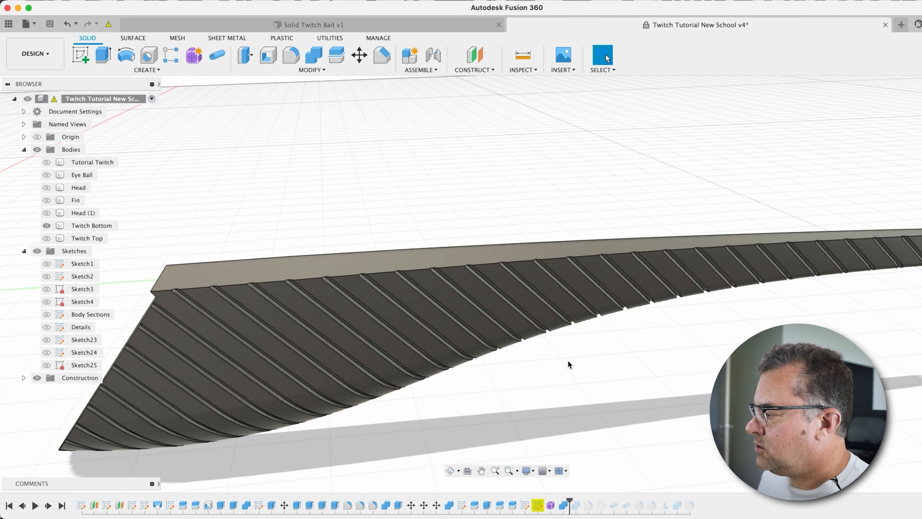
click(46, 225)
click(47, 238)
scroll(471, 428, down, 4)
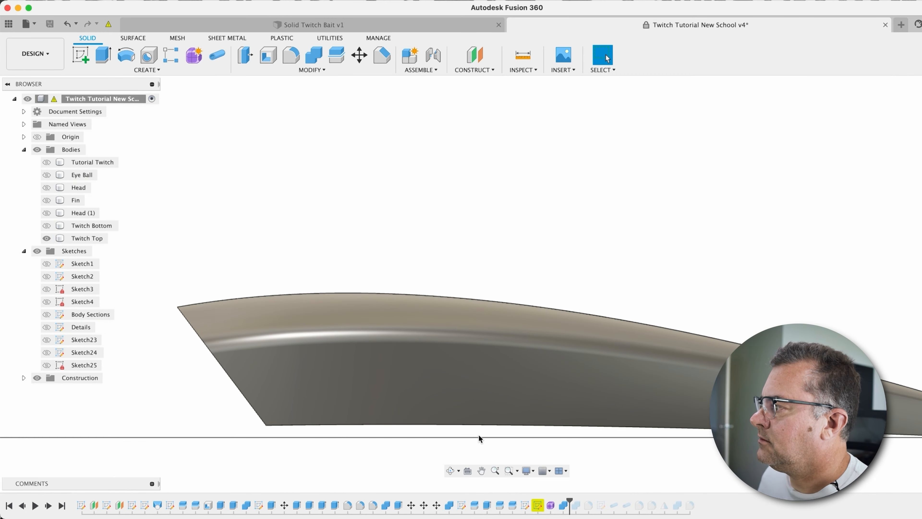
middle_drag(488, 438, 426, 312)
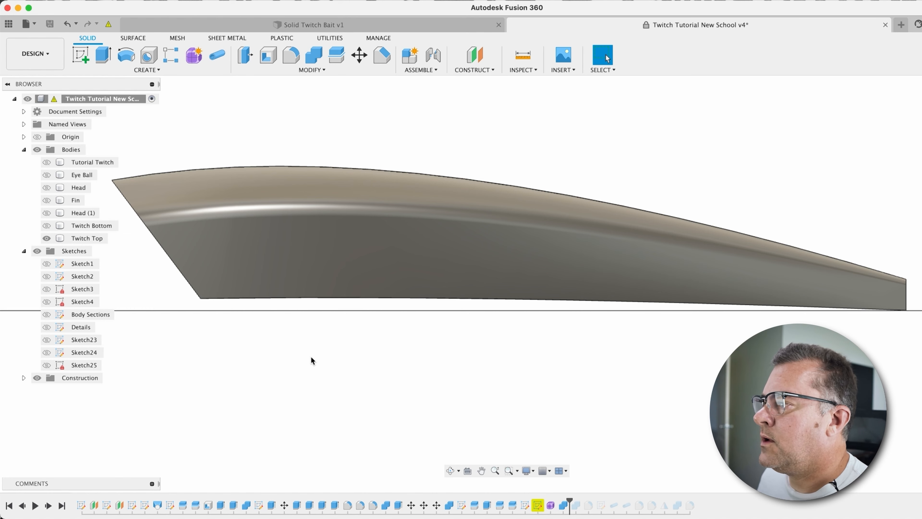
shift+middle_drag(299, 352, 362, 357)
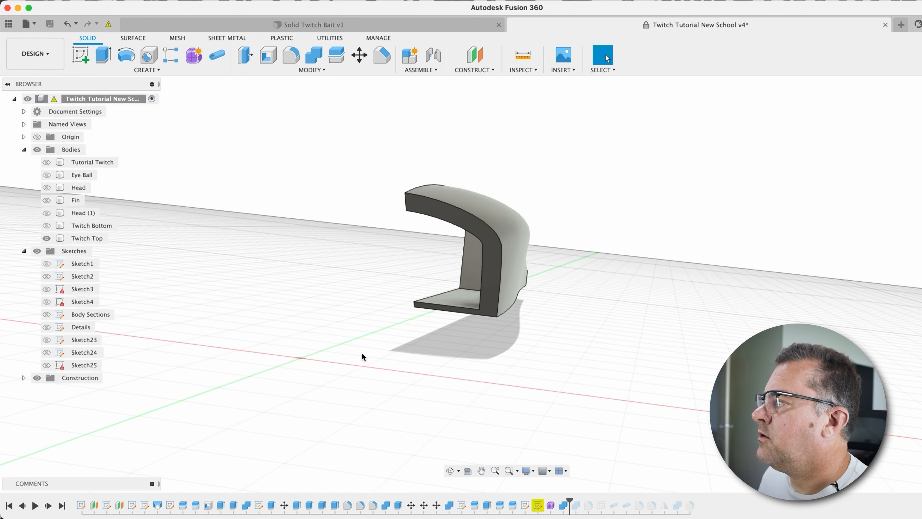
Step: Compare Twitch Top with the grooved Twitch Bottom by temporarily showing both bodies together
click(489, 203)
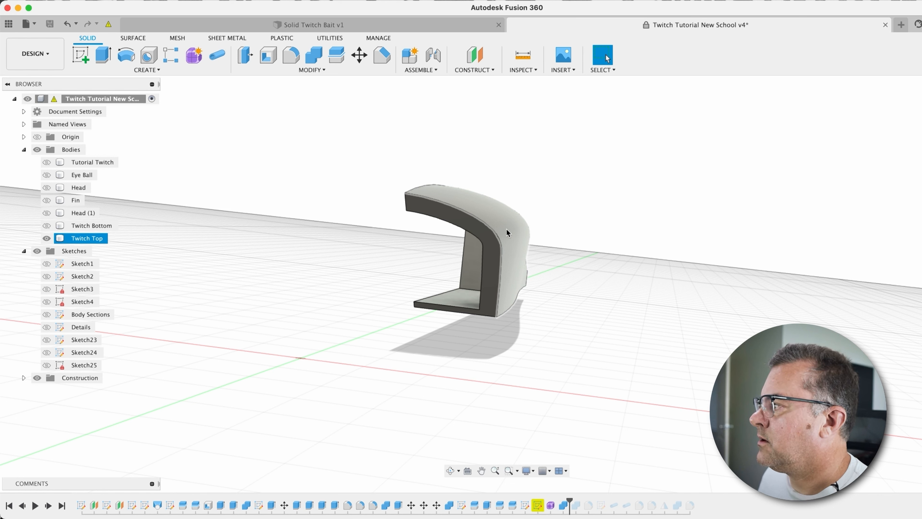
click(580, 271)
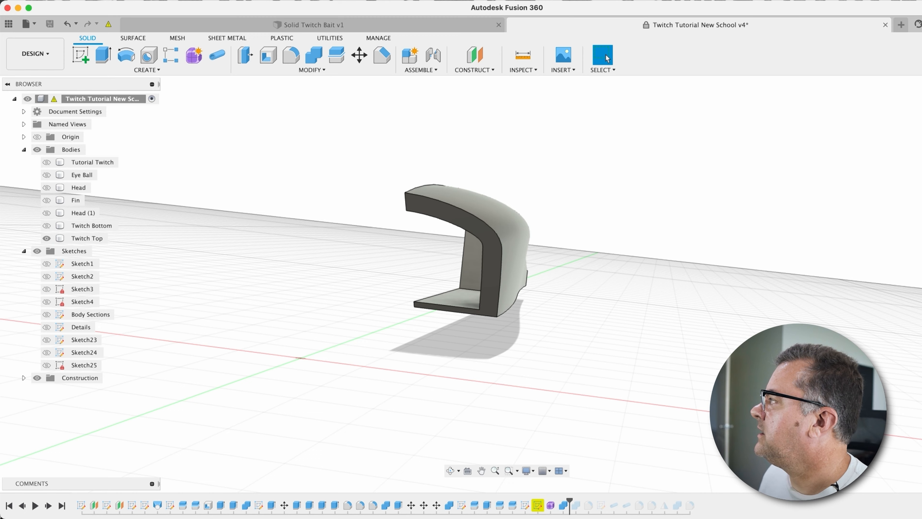
middle_drag(618, 392, 303, 357)
click(46, 225)
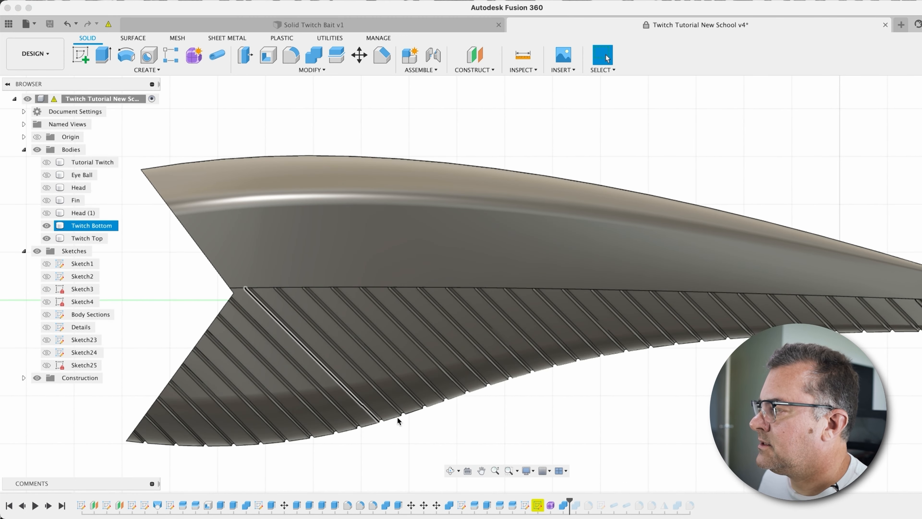
shift+middle_drag(439, 426, 477, 377)
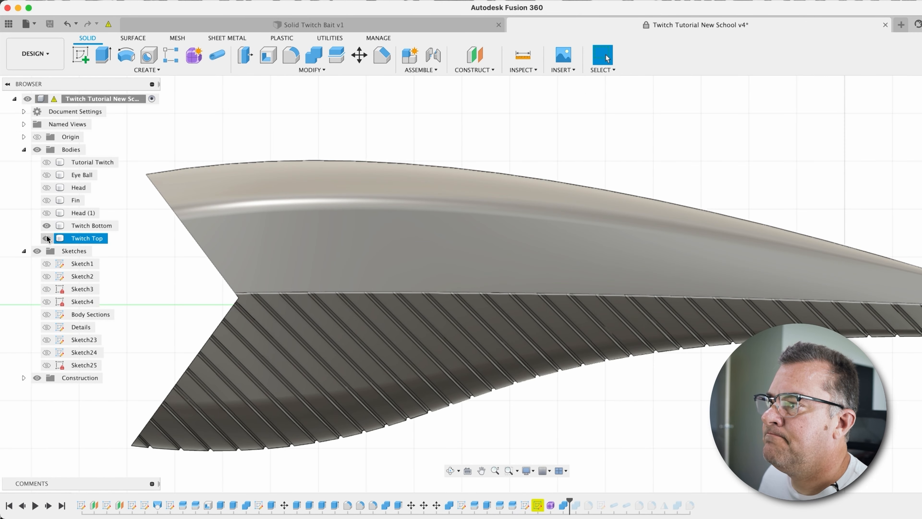
click(46, 226)
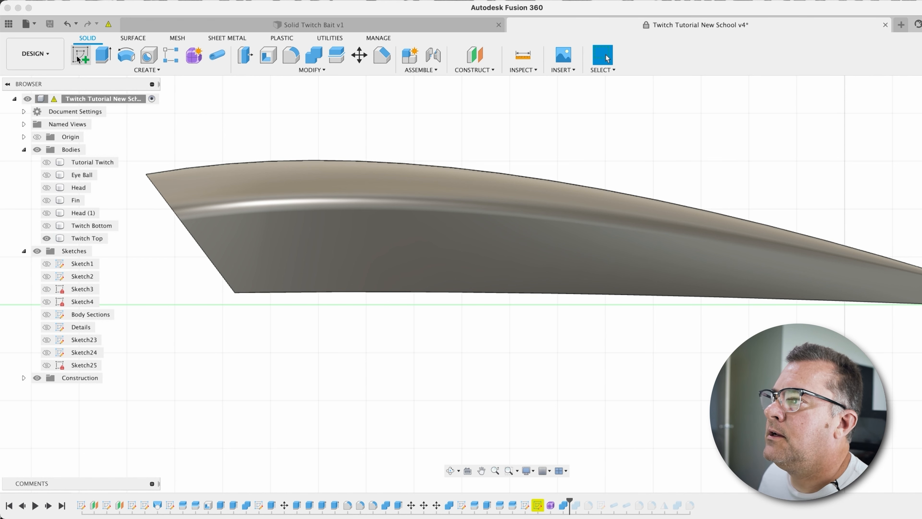
Step: In a new sketch on the side plane, draw a two-point fit point spline from Twitch Top's front edge to just past its tail
click(81, 56)
click(185, 121)
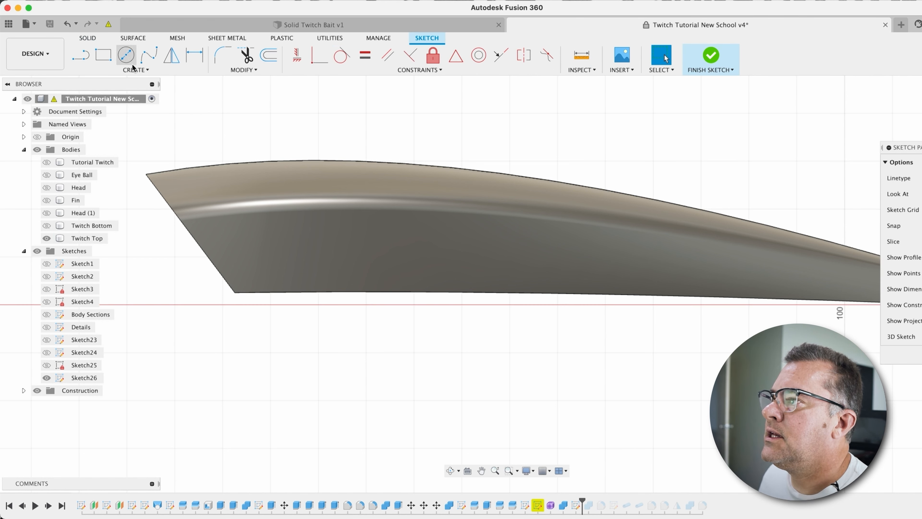
click(144, 59)
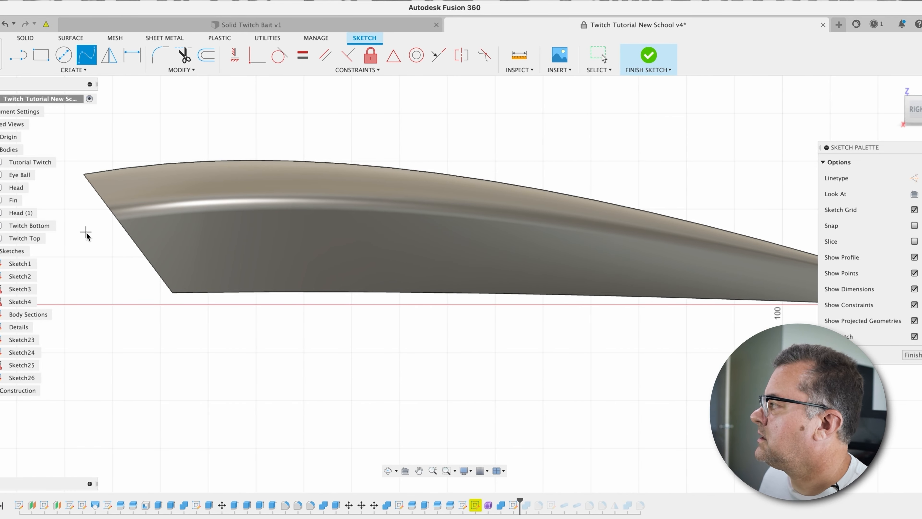
click(86, 226)
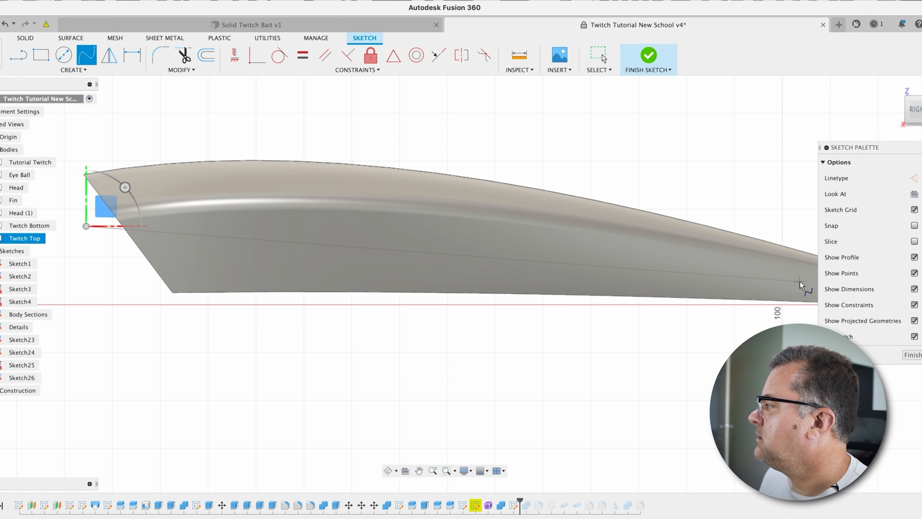
scroll(801, 286, down, 5)
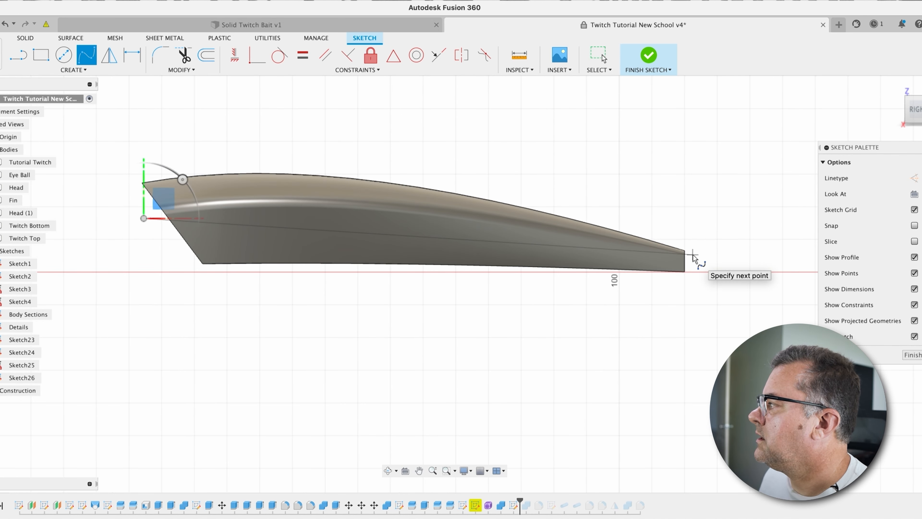
click(693, 254)
Step: Adjust the spline's tail tangent handle and raise its front endpoint slightly so the curve follows the shoulder line of Twitch Top
drag(747, 259, 786, 279)
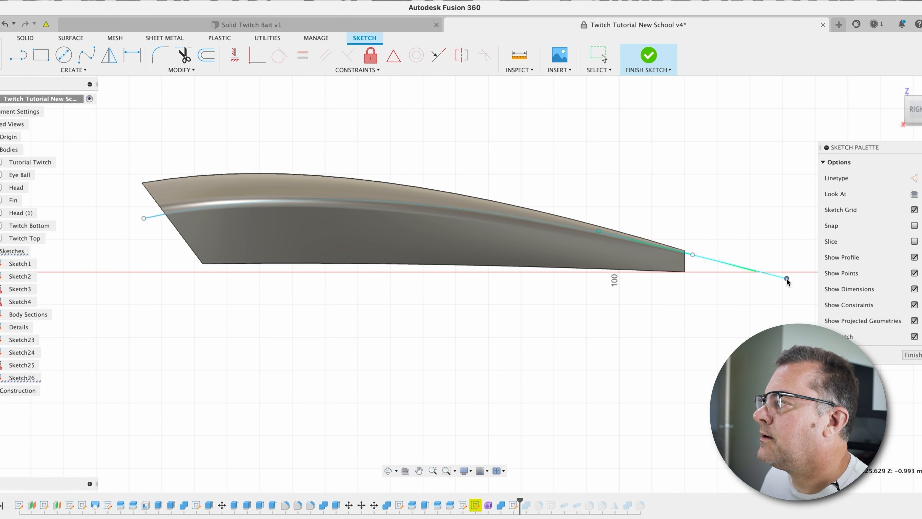
click(143, 219)
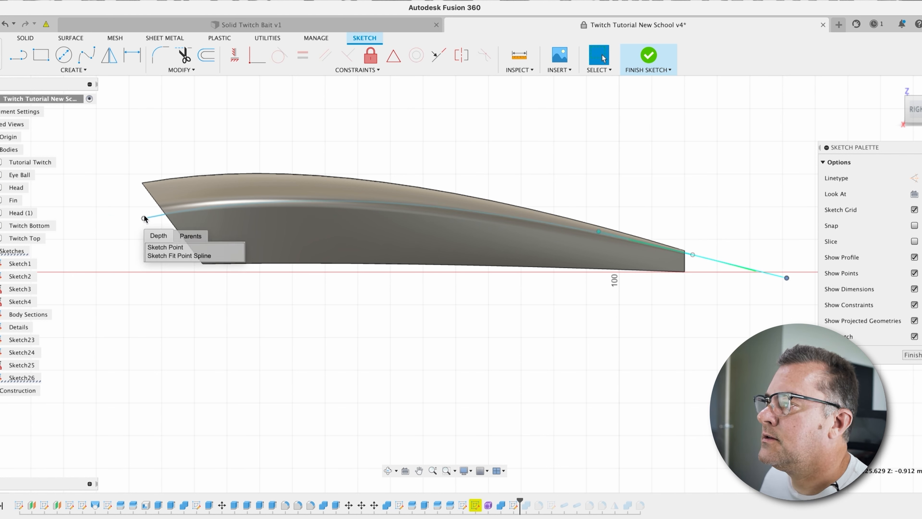
click(143, 216)
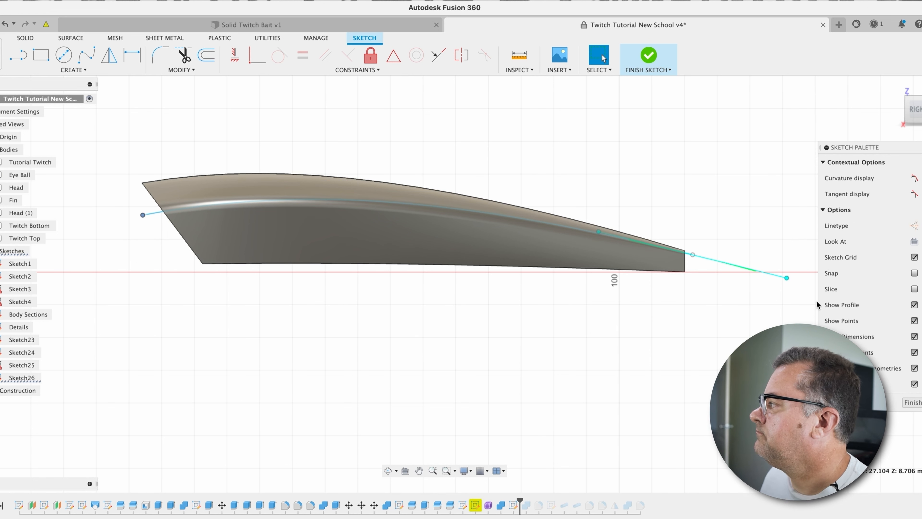
Step: Lengthen the spline's tangent handle at the tail slightly so the curve follows the shoulder line, and finish the sketch
click(693, 255)
drag(787, 278, 794, 278)
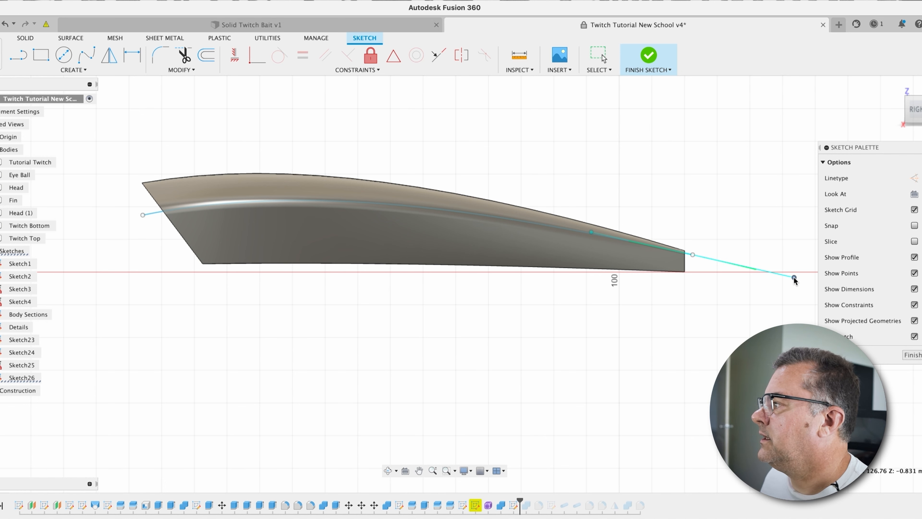
click(913, 355)
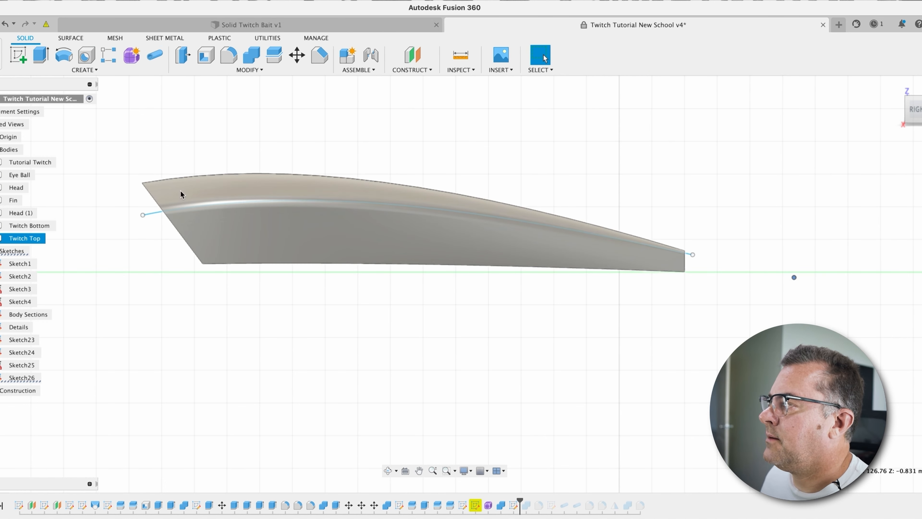
key(Escape)
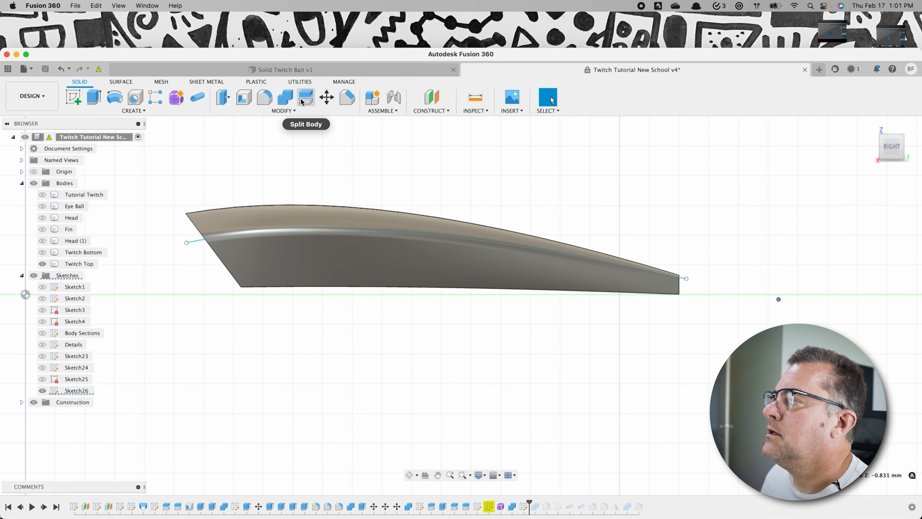
Step: Split the Twitch Top body using the spline as the splitting tool
click(274, 54)
click(327, 259)
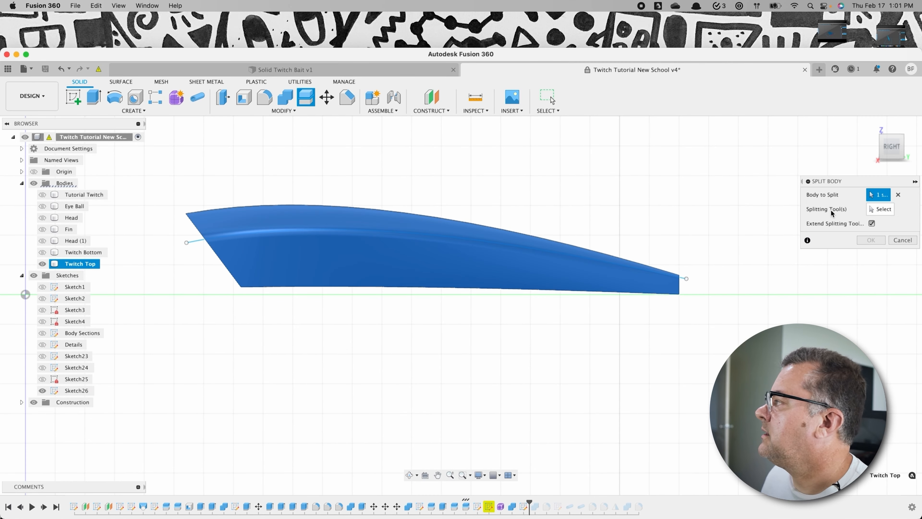
click(872, 211)
click(683, 279)
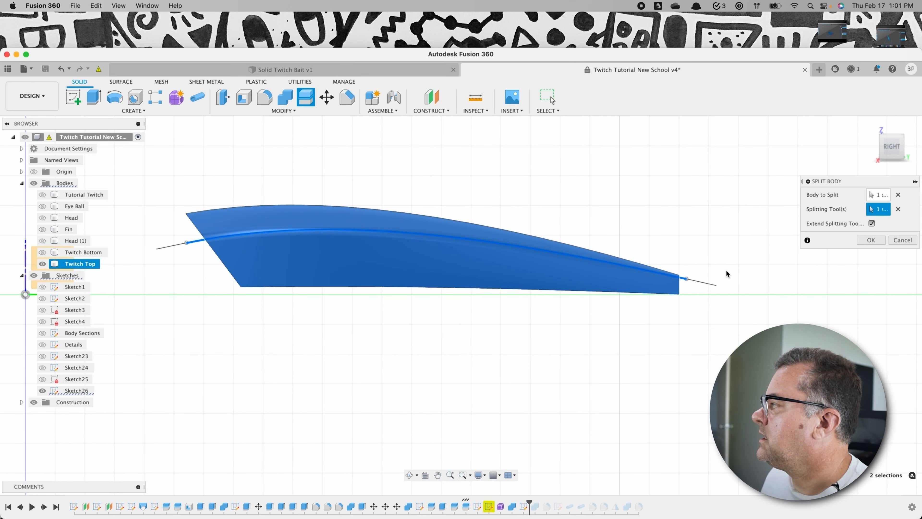
click(861, 240)
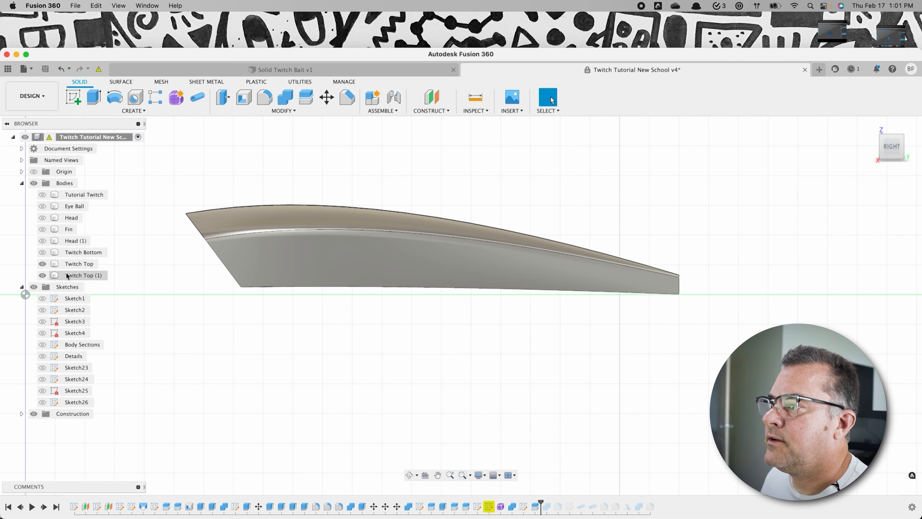
Step: Hide the upper Twitch Top piece so only Twitch Top (1) shows, viewed from the right side
click(43, 264)
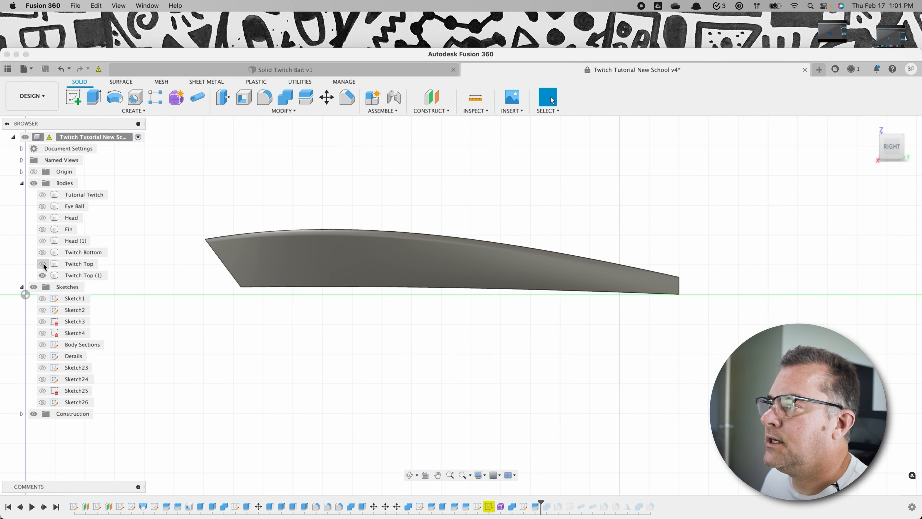
mouse_move(265, 341)
shift+middle_down()
mouse_move(309, 352)
mouse_move(279, 343)
shift+middle_up()
click(893, 148)
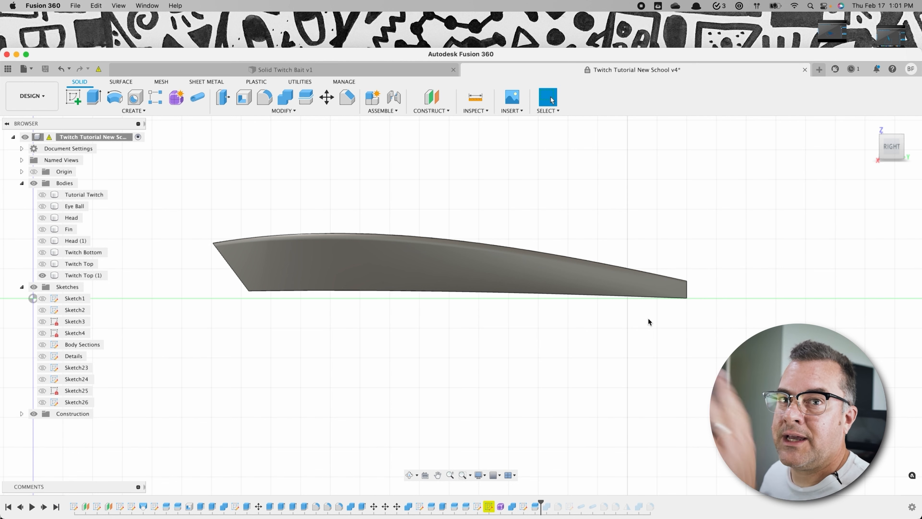
Step: In a new sketch on the side plane, draw a line about 29 mm long, sloping down at 45° ahead of the body's front edge
click(74, 97)
click(138, 293)
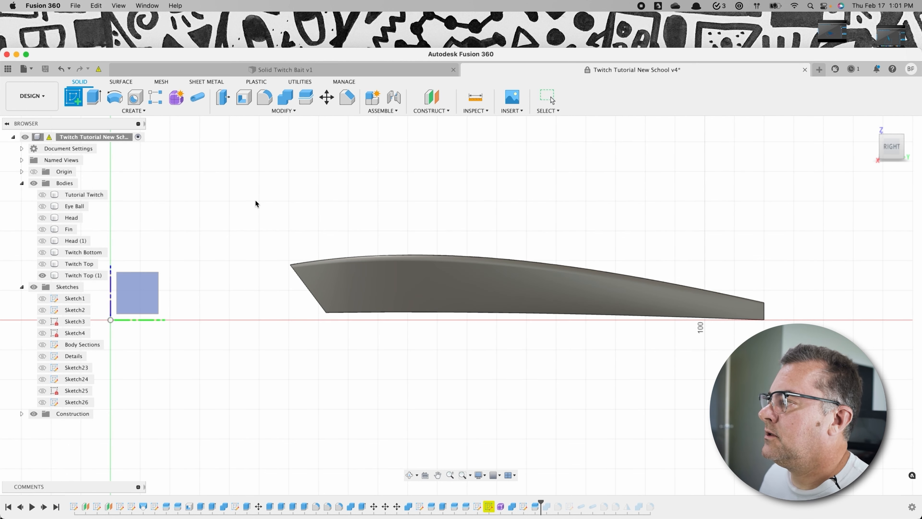
middle_drag(458, 386, 407, 374)
key(l)
click(134, 229)
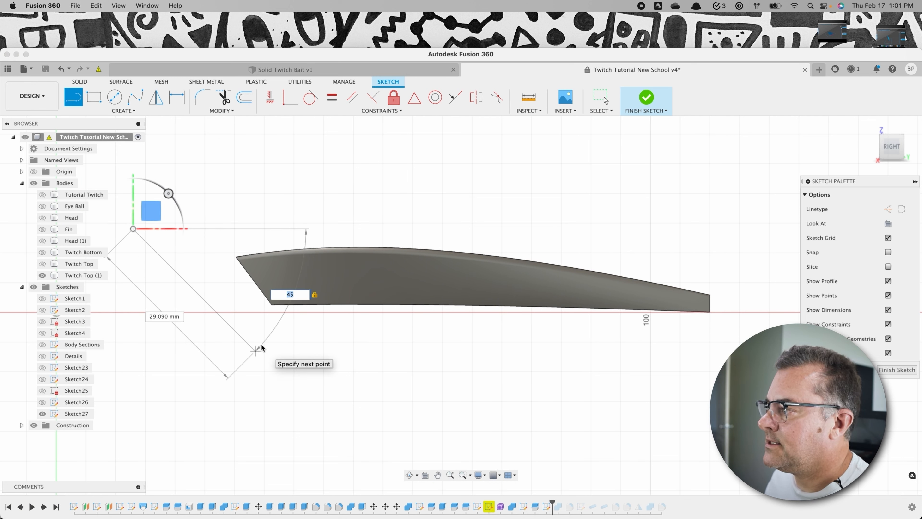
click(255, 350)
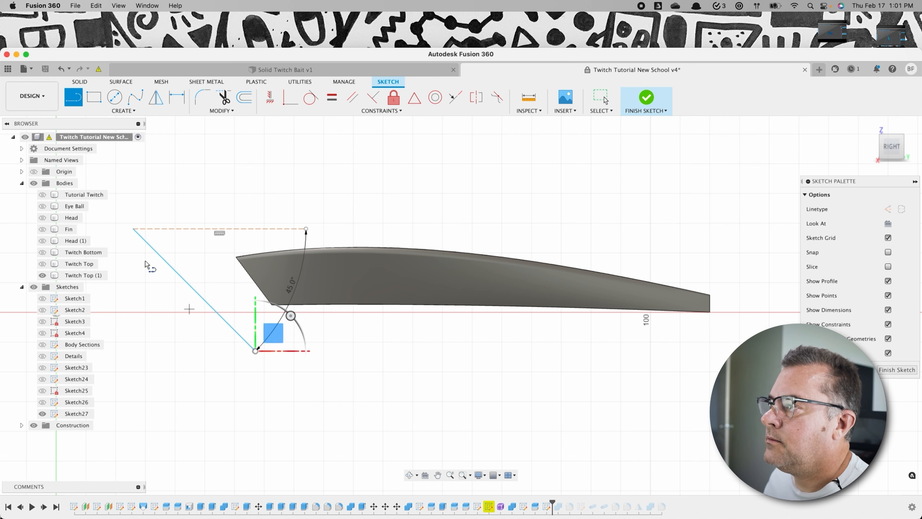
Step: Pattern the slanted line rectangularly along the body, with 28 lines over an extent of 86.75 mm, and finish the sketch
click(123, 111)
click(104, 254)
click(188, 286)
mouse_move(208, 290)
mouse_down()
mouse_move(554, 292)
mouse_move(566, 268)
mouse_move(607, 272)
mouse_up()
key(Tab)
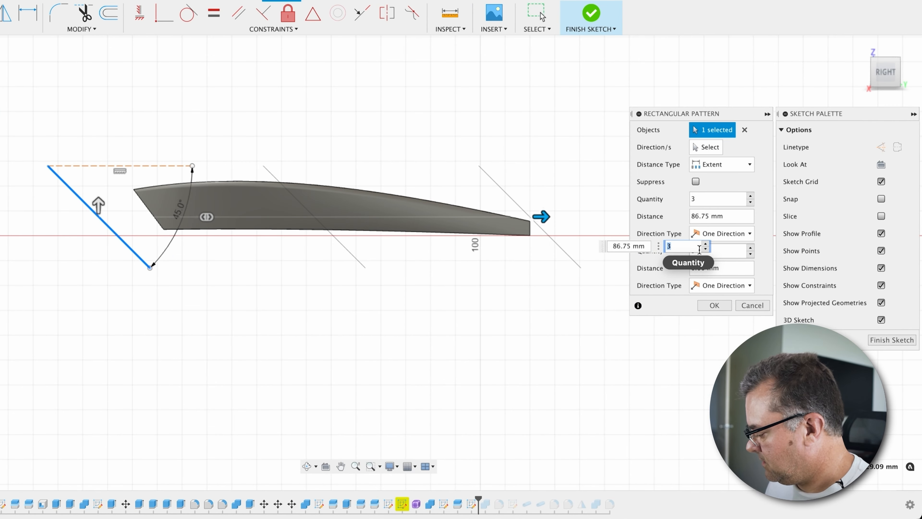
text(28)
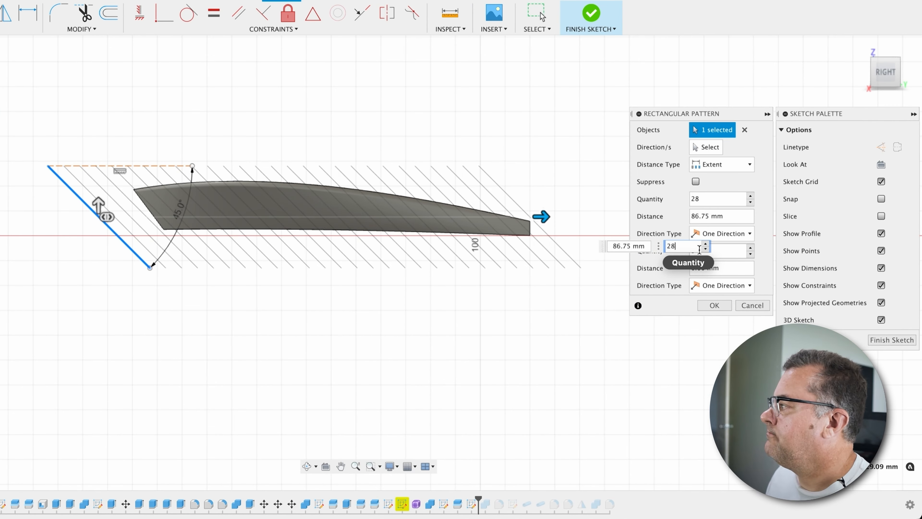
click(714, 305)
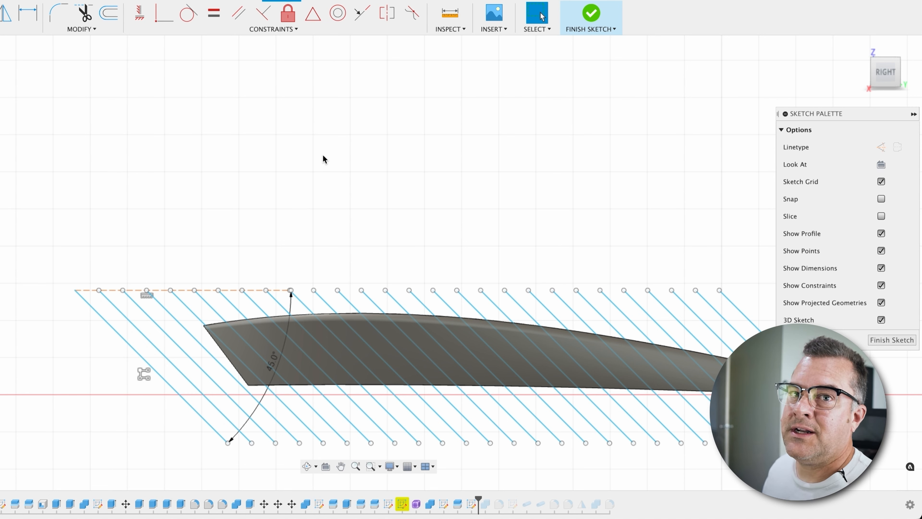
click(896, 340)
Step: In a new sketch on the side plane, project the first slanted line and its upper endpoint
click(73, 97)
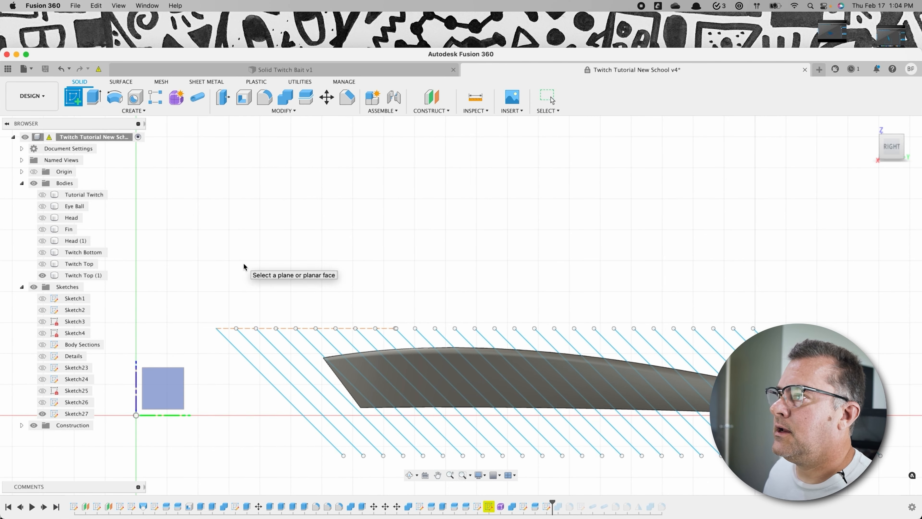
click(244, 263)
click(124, 111)
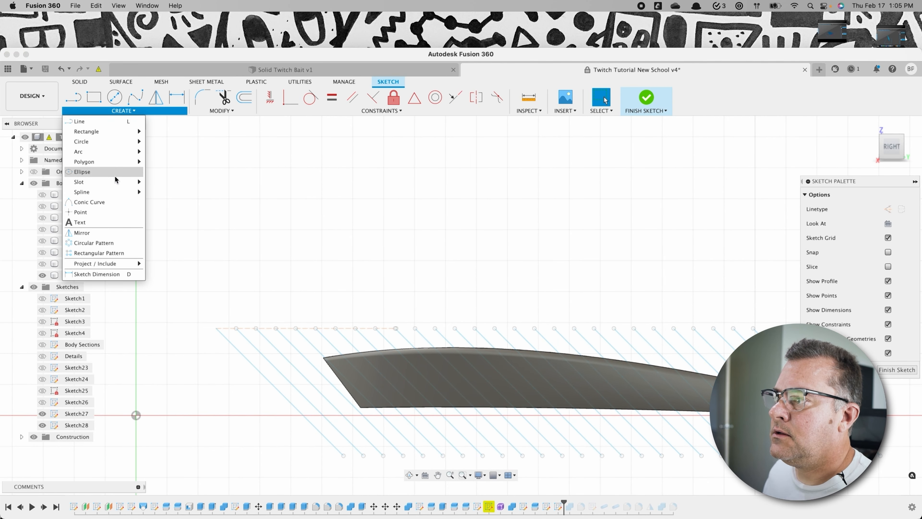
mouse_move(109, 263)
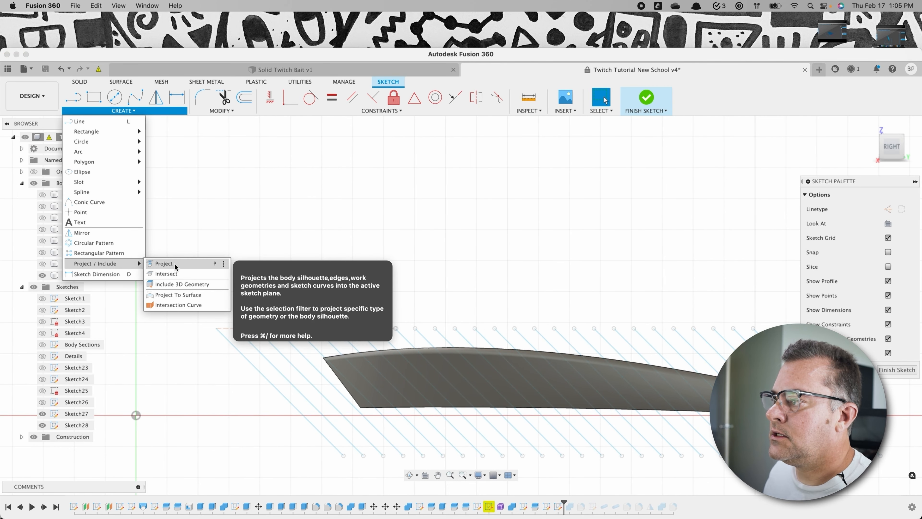
click(162, 263)
click(225, 338)
click(217, 329)
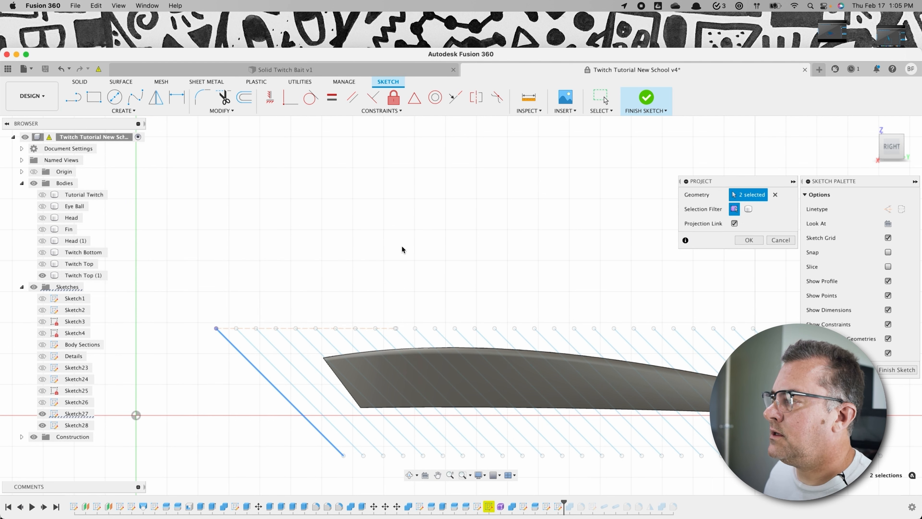
key(Return)
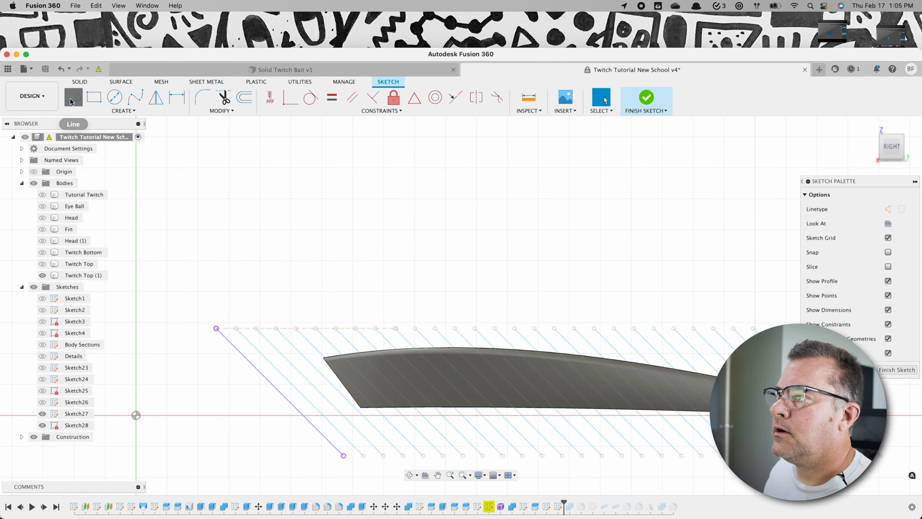
Step: Draw a line about 28.5 mm long at 135°, starting on the horizontal construction line just behind the projected line's upper end
key(l)
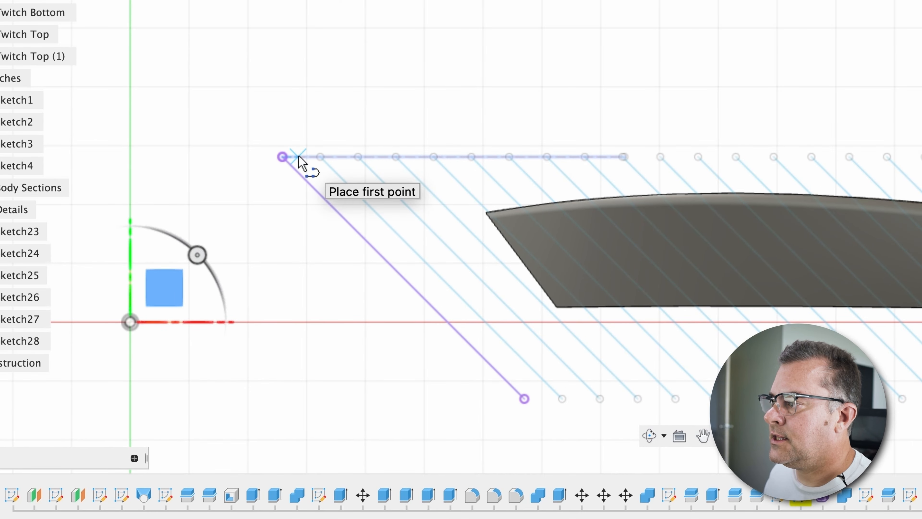
click(224, 328)
key(Tab)
text(1)
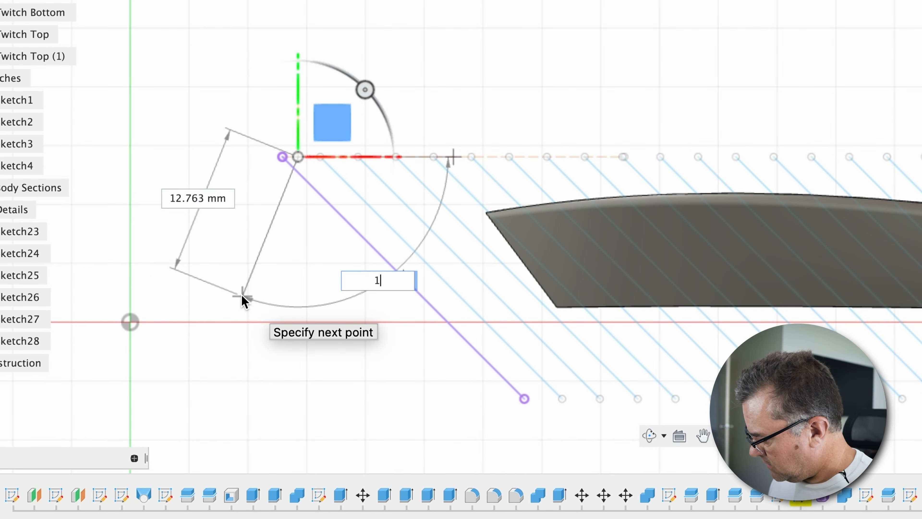
text(35)
key(Tab)
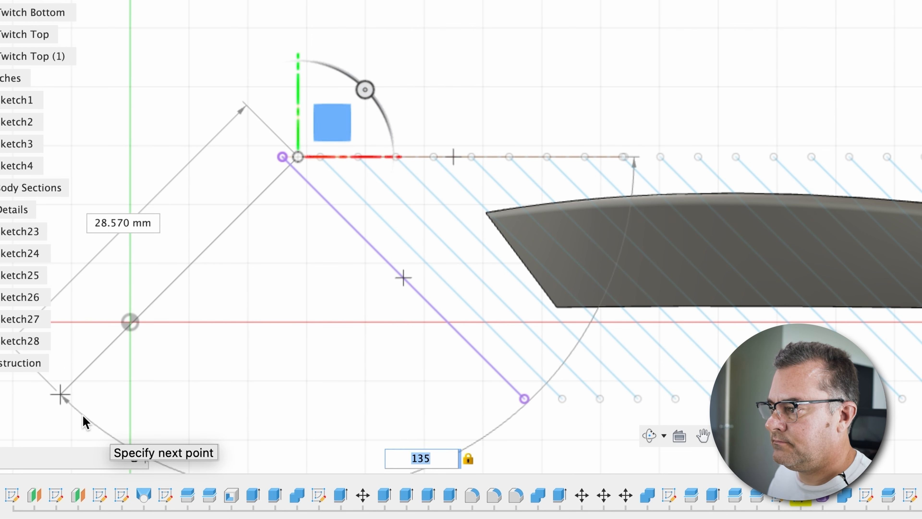
click(90, 414)
scroll(116, 422, down, 3)
middle_drag(175, 419, 235, 258)
click(218, 343)
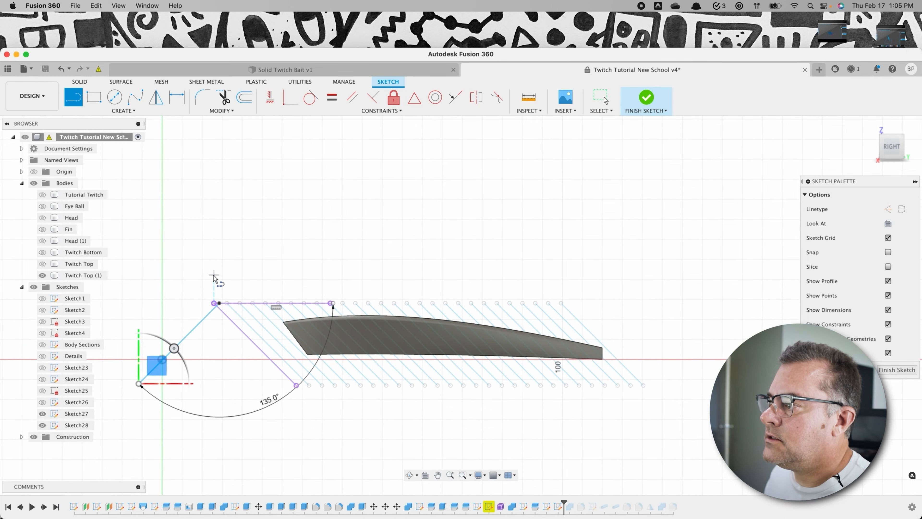
Step: Dimension the distance between the new line's upper end and the projected endpoint as 1.5 mm
scroll(215, 305, up, 5)
key(d)
click(231, 317)
click(216, 317)
click(223, 285)
text(1.5)
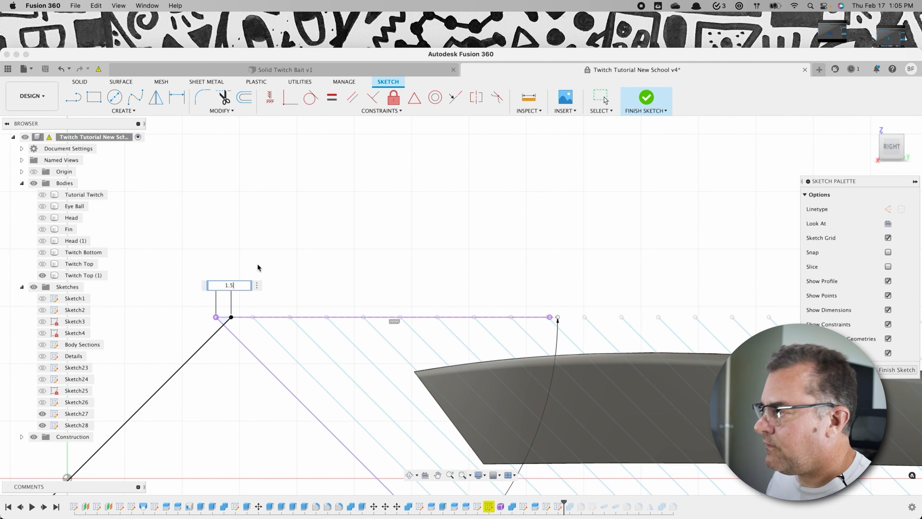
key(Return)
Step: Pattern the 135° line rectangularly along the body, with 30 lines over an extent of 110.253 mm, and finish the sketch
scroll(207, 159, down, 4)
click(141, 113)
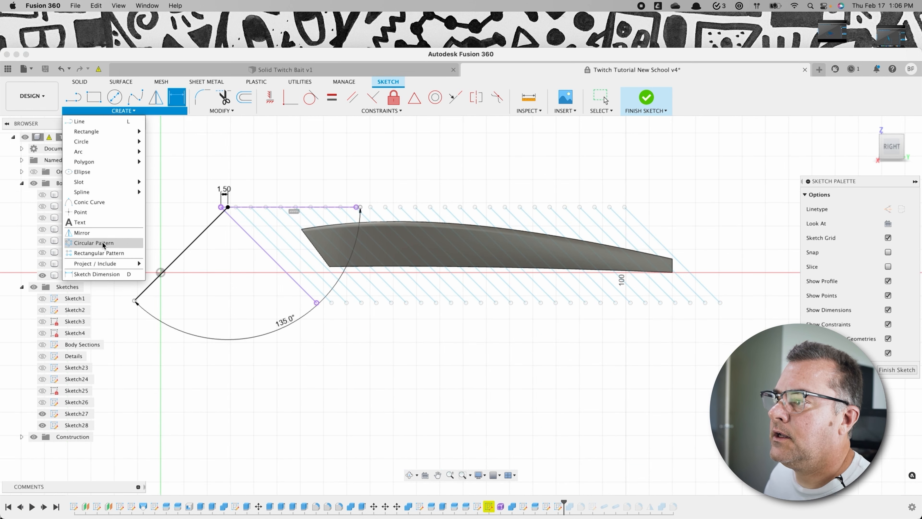
click(145, 252)
click(194, 248)
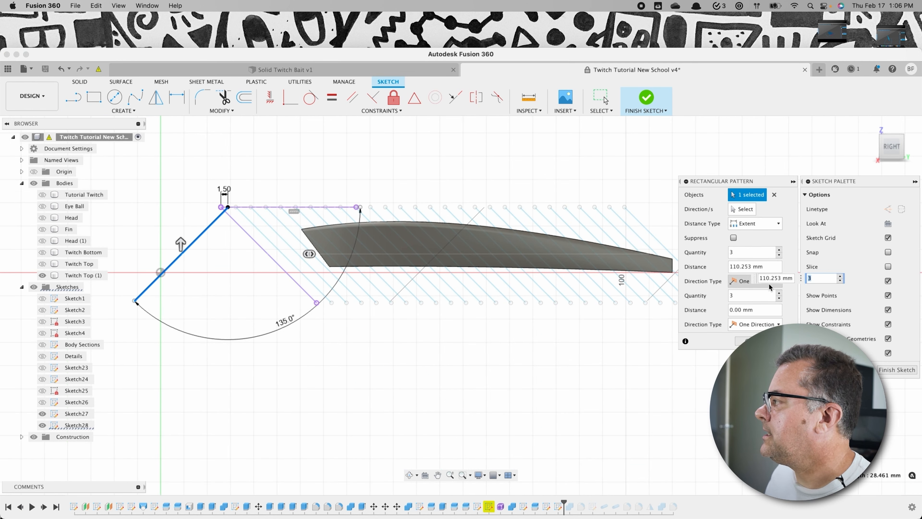
text(30)
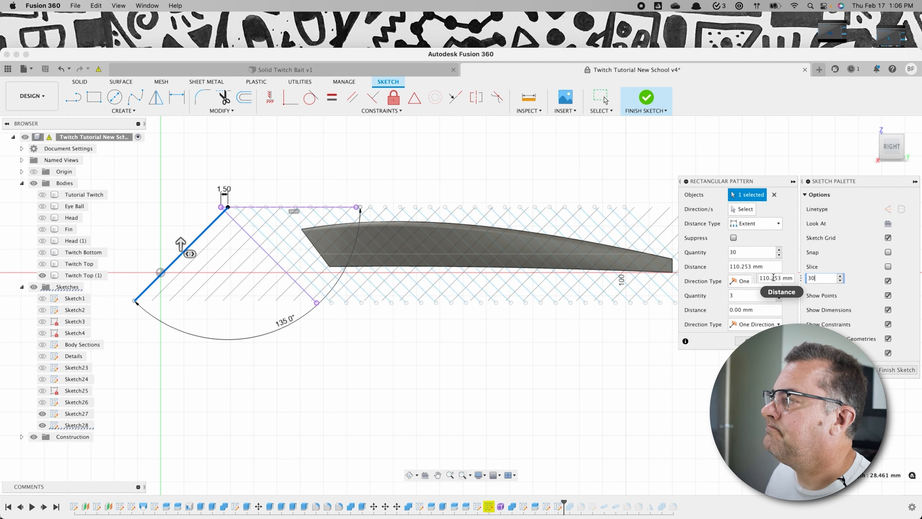
key(Return)
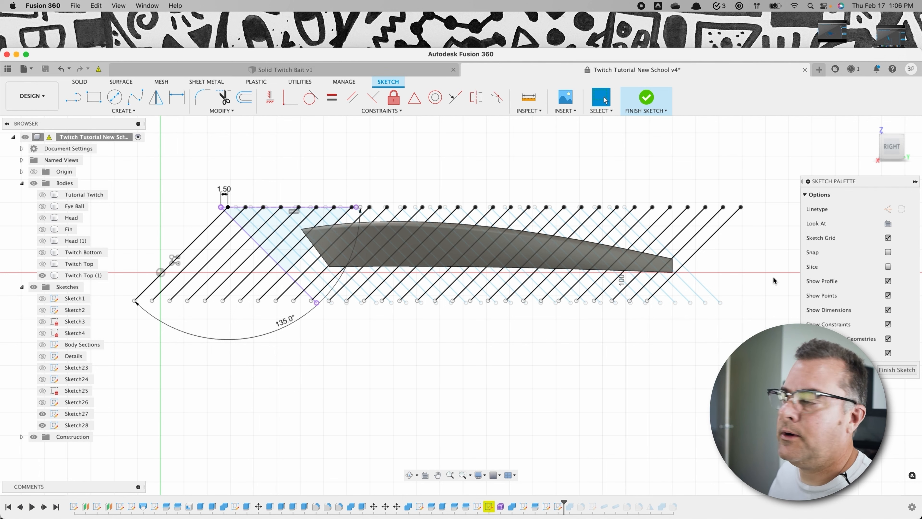
click(887, 369)
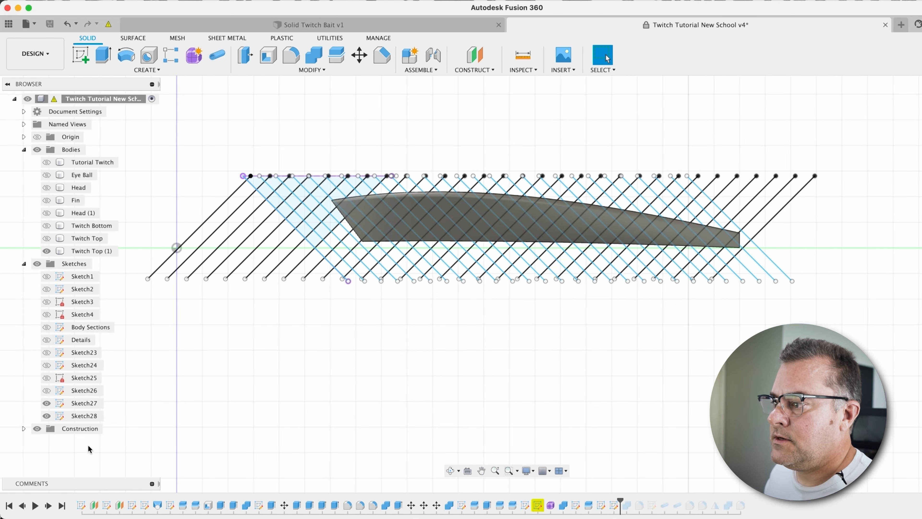
Step: Rename Sketch27 as backsash and Sketch28 as Forward, and hide the Forward sketch
double_click(85, 404)
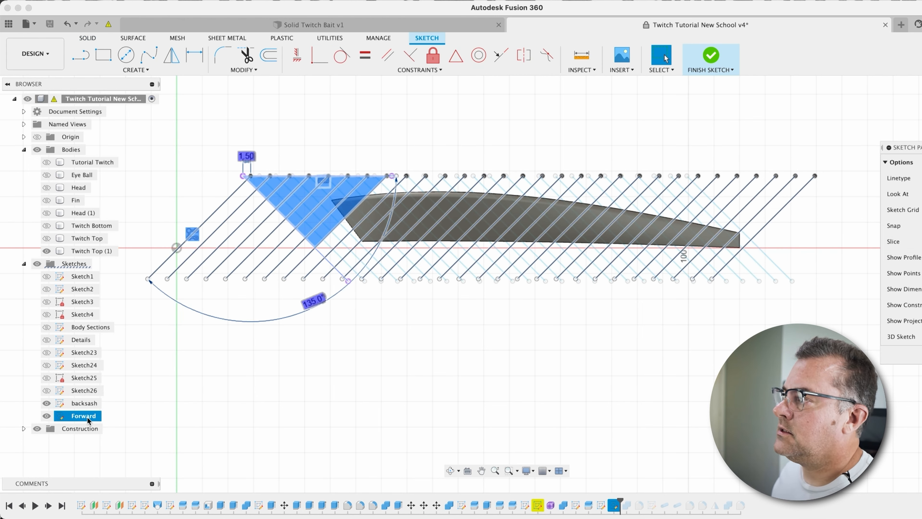
click(368, 432)
click(46, 416)
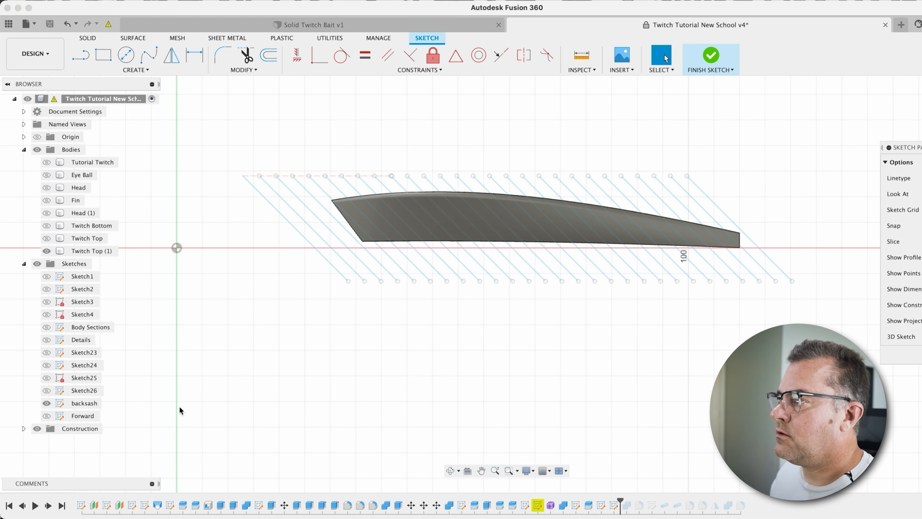
Step: Project the backslash sketch lines onto the upper body's side face along the X-axis vector, and finish the sketch
click(147, 70)
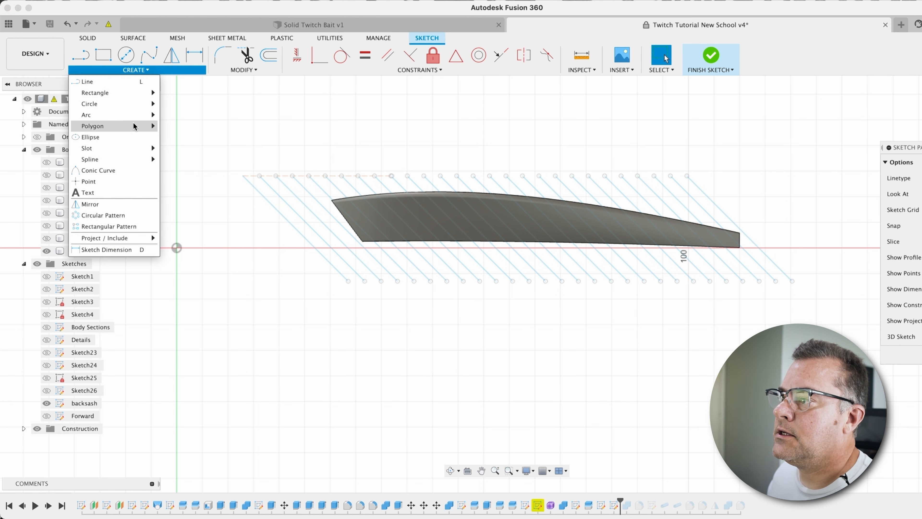
mouse_move(123, 240)
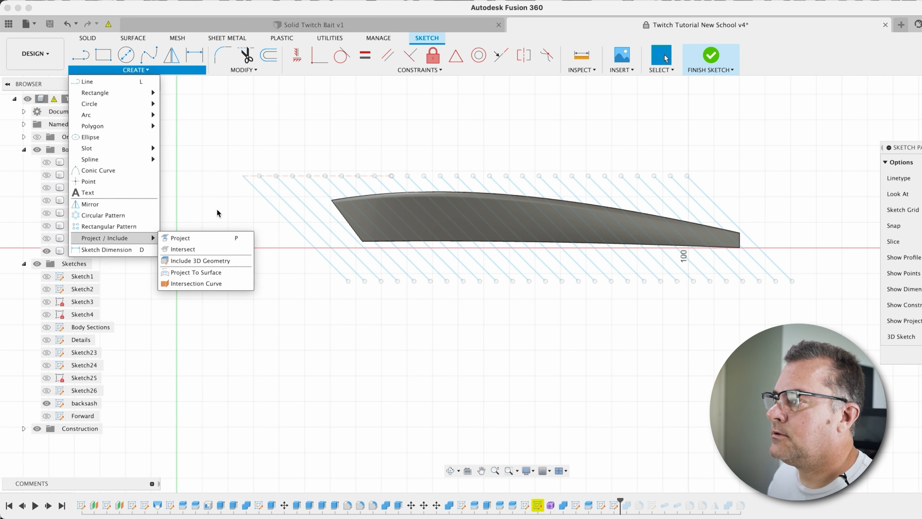
click(209, 275)
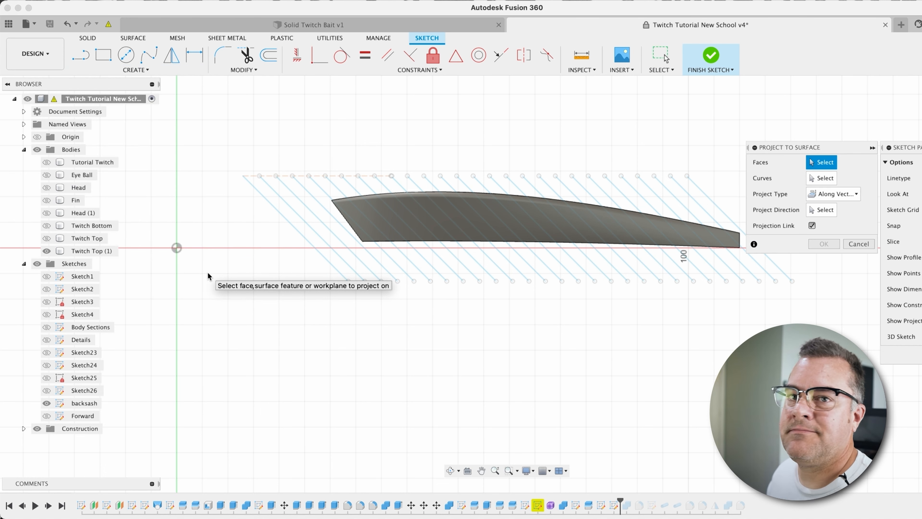
click(516, 220)
click(818, 180)
drag(221, 169, 619, 179)
click(831, 209)
shift+middle_drag(181, 249, 182, 296)
click(179, 248)
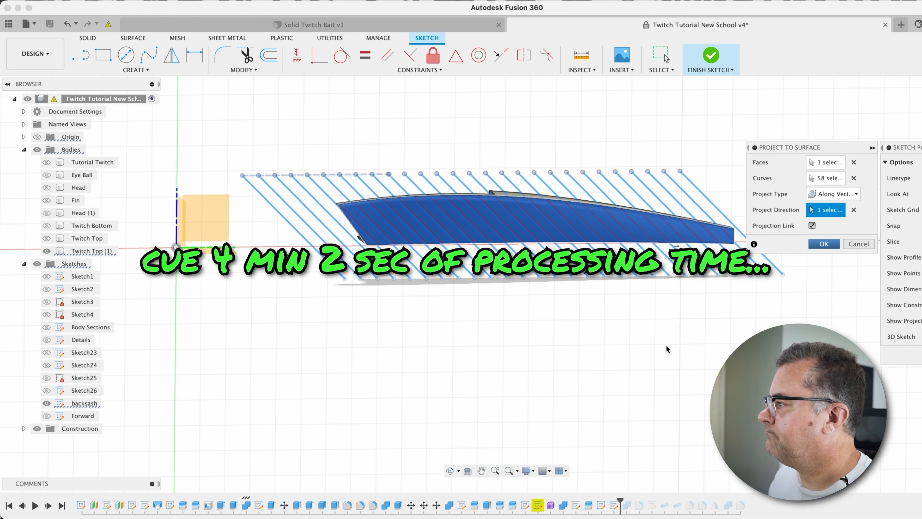
key(Return)
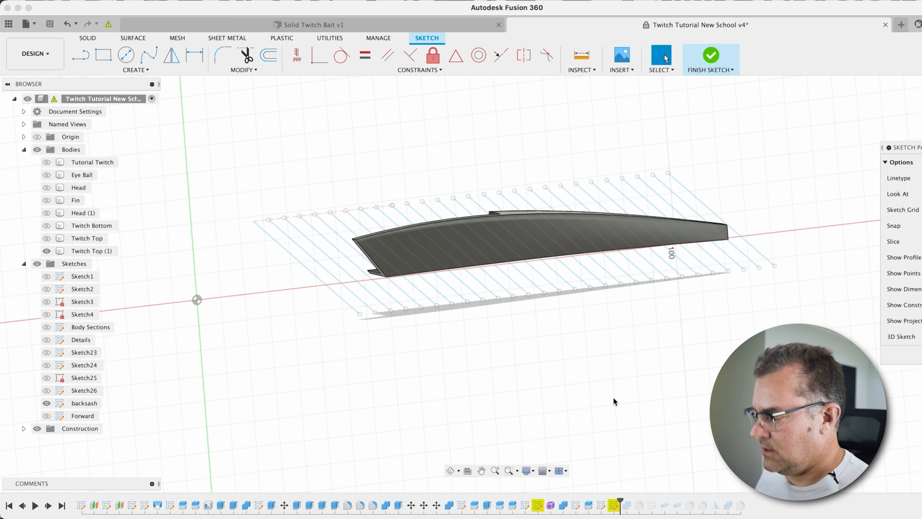
click(711, 55)
shift+middle_drag(348, 367, 304, 380)
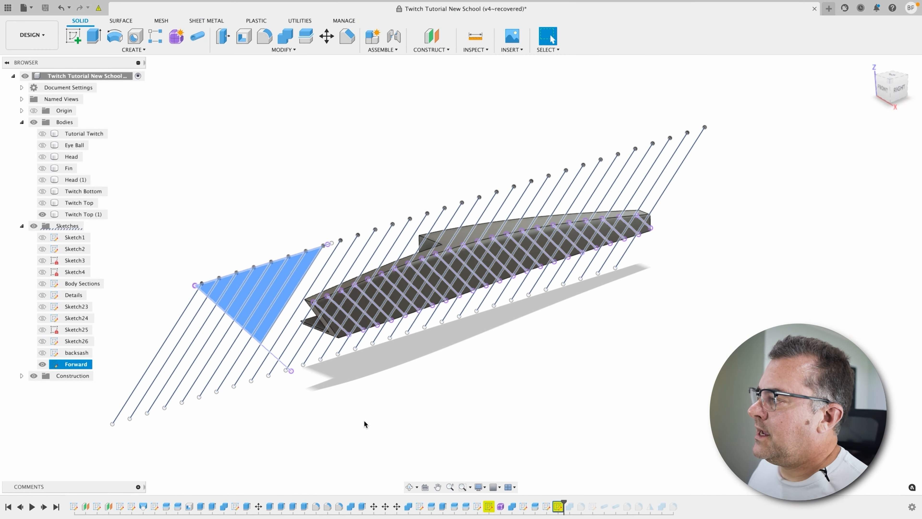
Step: Start a form and create pipes with a 0.5 mm global diameter along all the projected curves on the body's side face
mouse_move(365, 423)
shift+middle_down()
mouse_move(381, 420)
mouse_move(387, 403)
mouse_move(363, 433)
shift+middle_up()
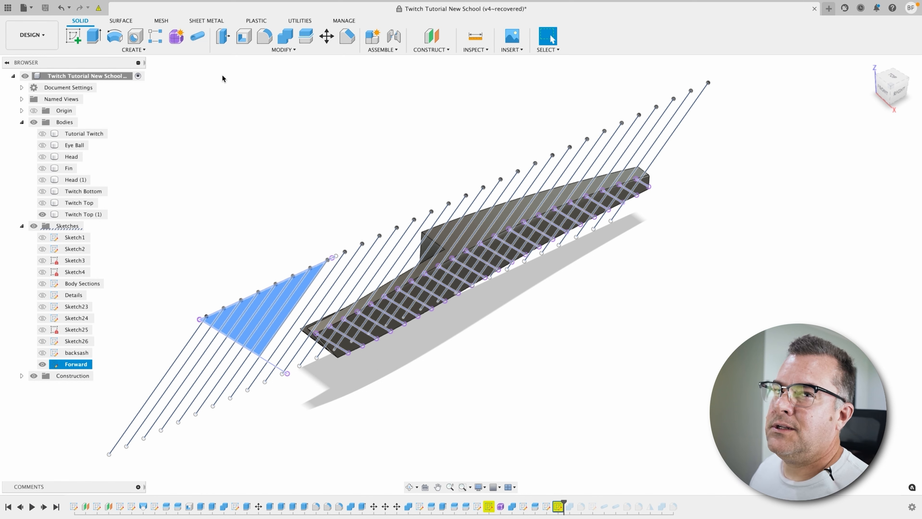
click(177, 37)
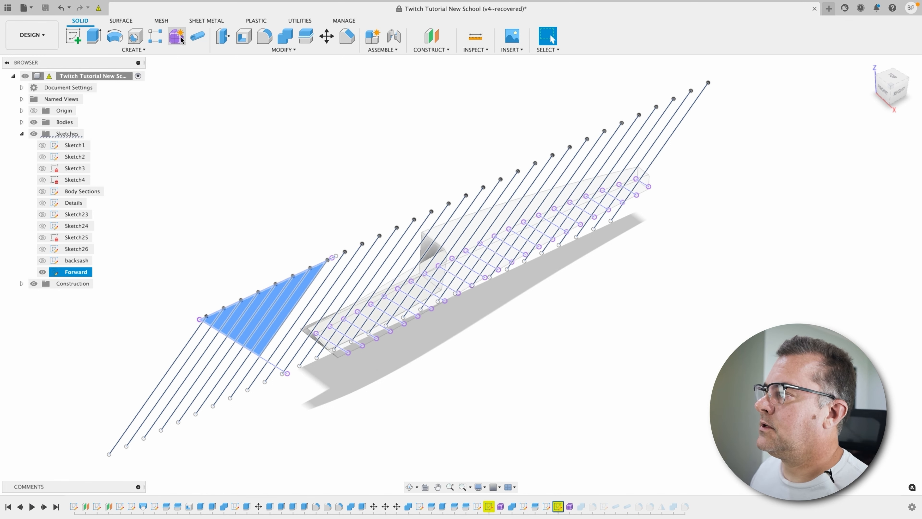
click(153, 49)
click(98, 132)
shift+middle_drag(566, 350, 665, 233)
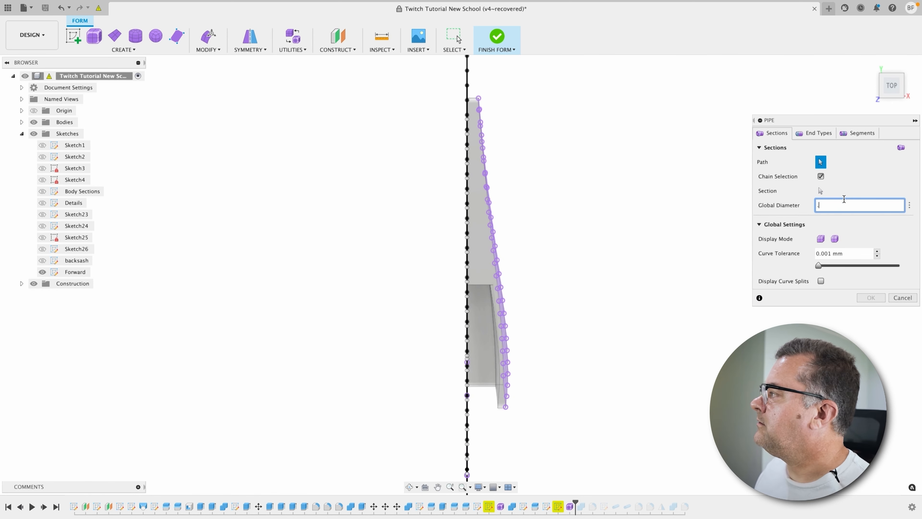
text(5)
mouse_move(477, 89)
mouse_down()
mouse_move(494, 269)
mouse_move(524, 433)
mouse_up()
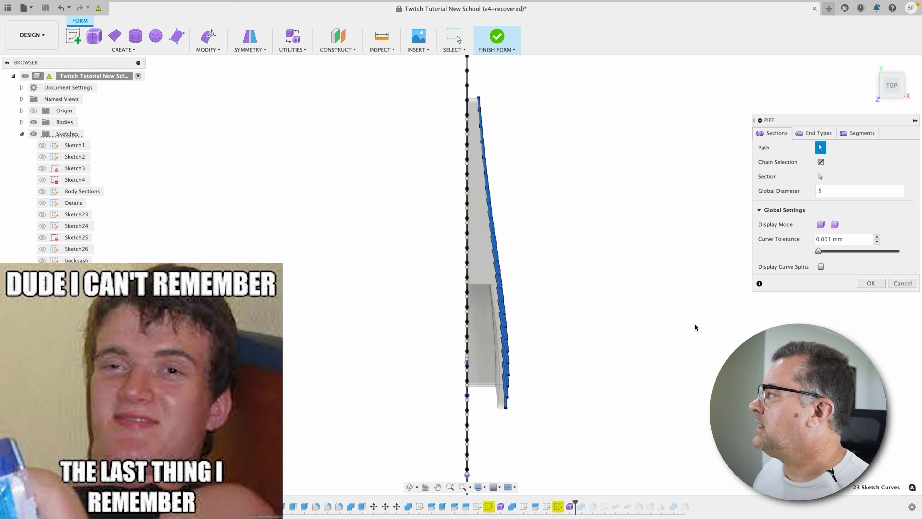
Step: Set the end type of the pipes to Square, create them and finish the form
mouse_move(695, 325)
shift+middle_down()
mouse_move(650, 366)
mouse_move(601, 325)
mouse_move(607, 336)
shift+middle_up()
click(815, 133)
click(843, 162)
click(832, 187)
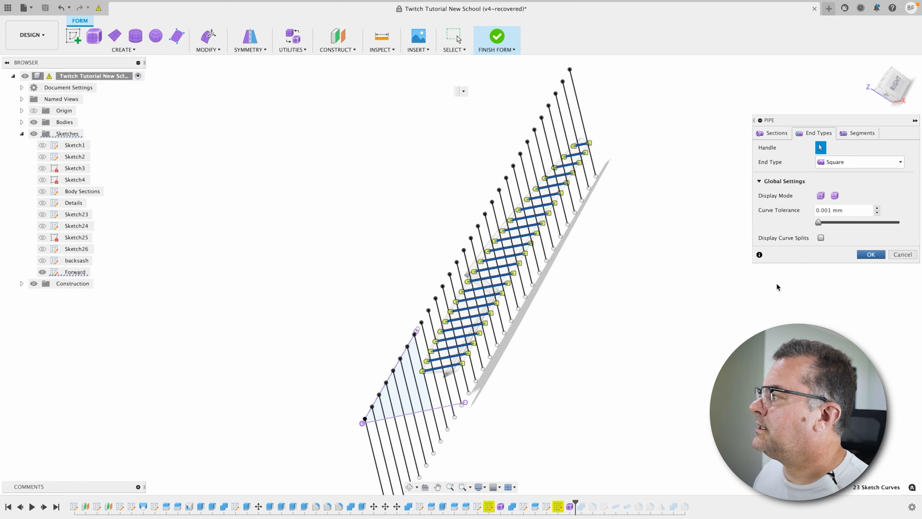
key(Return)
click(496, 37)
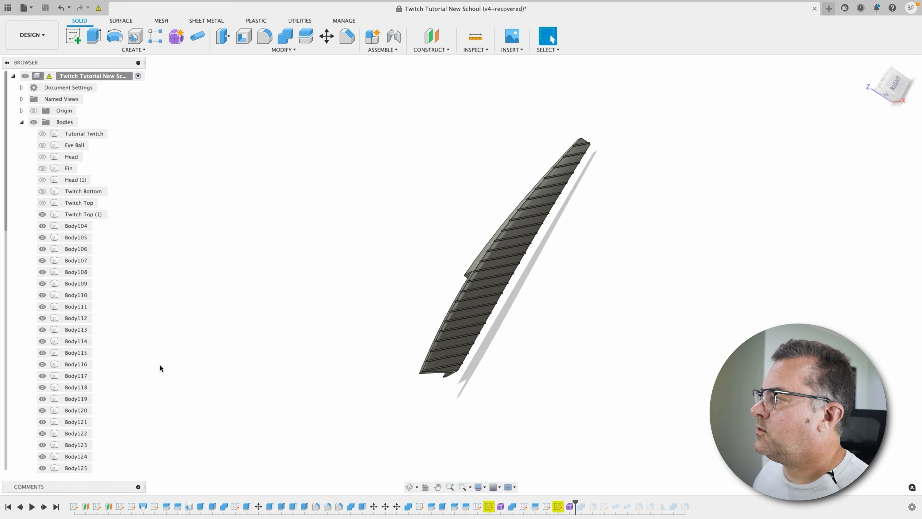
Step: Rename the first new pipe body, Body104, as back1 and the last one, Body126, as backend
double_click(80, 227)
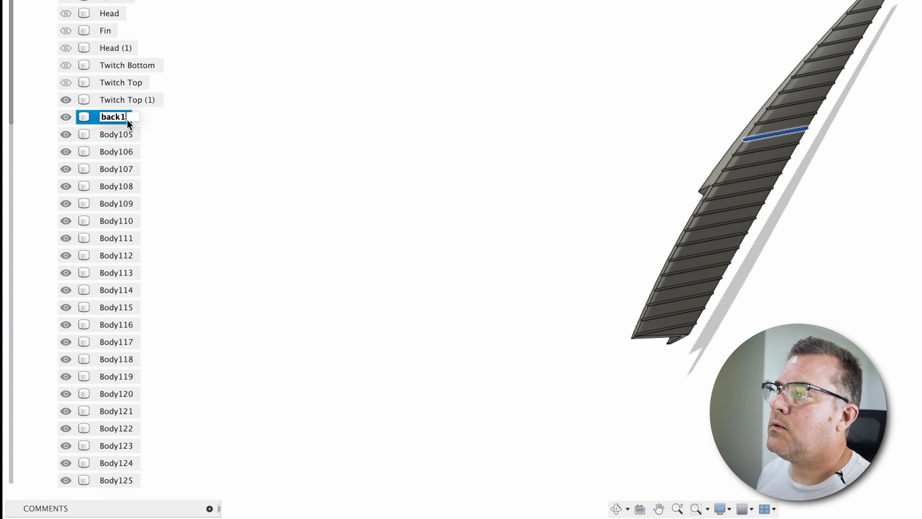
scroll(180, 370, down, 2)
key(Return)
scroll(148, 389, down, 3)
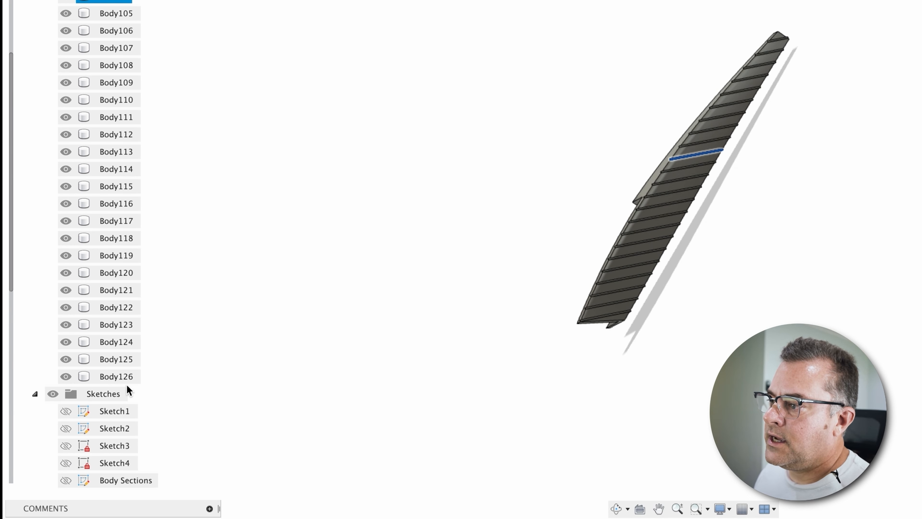
double_click(127, 377)
text(backend)
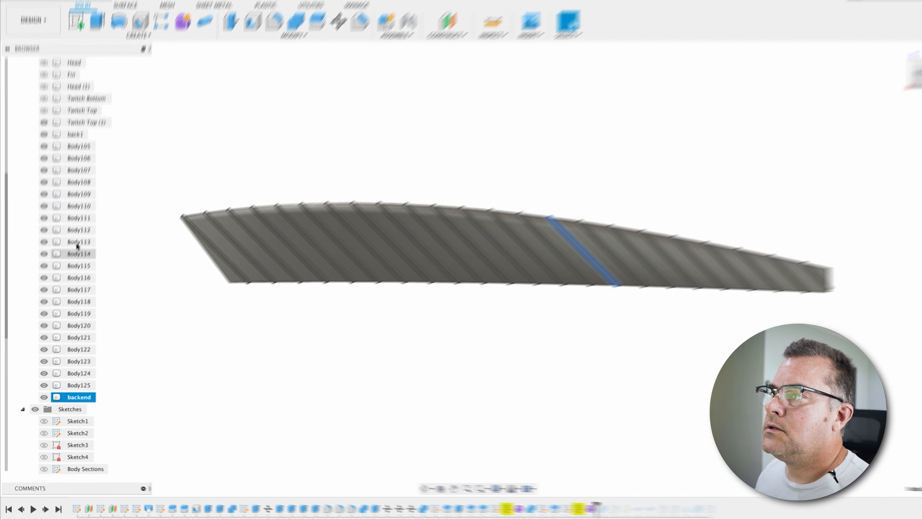
Step: Hide all the pipe bodies from back1 through backend
shift+click(80, 117)
right_click(84, 124)
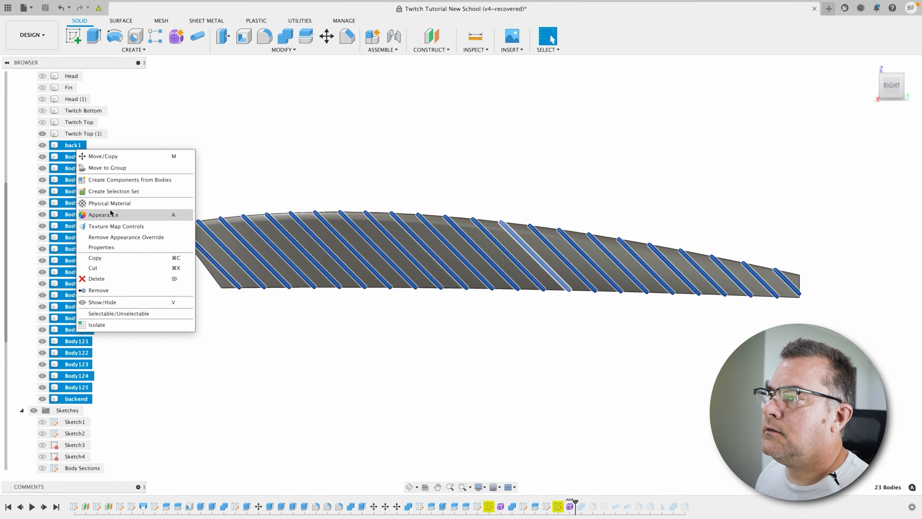
click(116, 302)
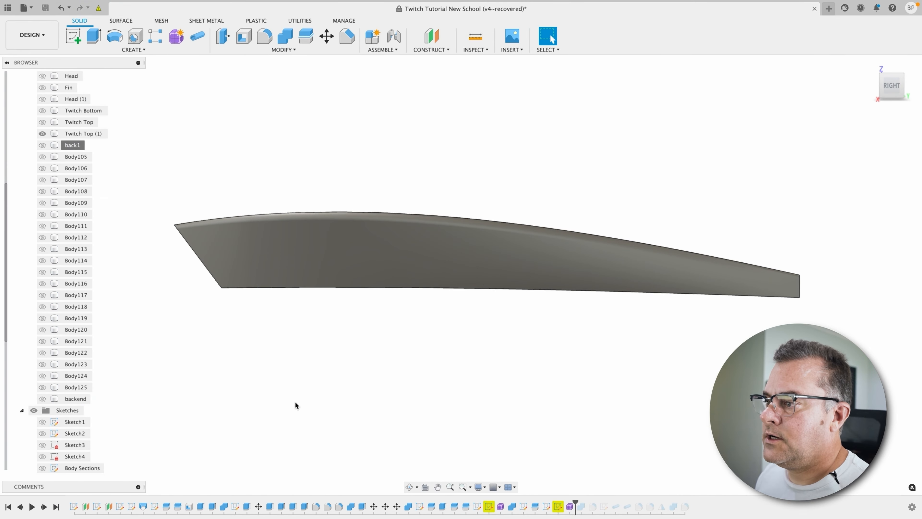
Step: Show the Forward sketch and start a new sketch on the vertical origin plane parallel to the body's side
scroll(73, 449, down, 5)
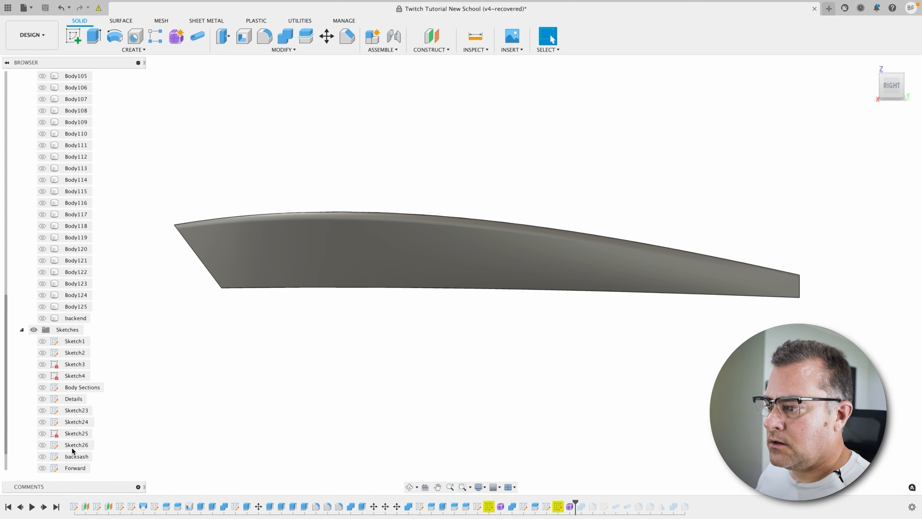
scroll(72, 451, down, 1)
click(42, 456)
mouse_move(253, 385)
shift+middle_down()
mouse_move(261, 397)
mouse_move(265, 380)
shift+middle_up()
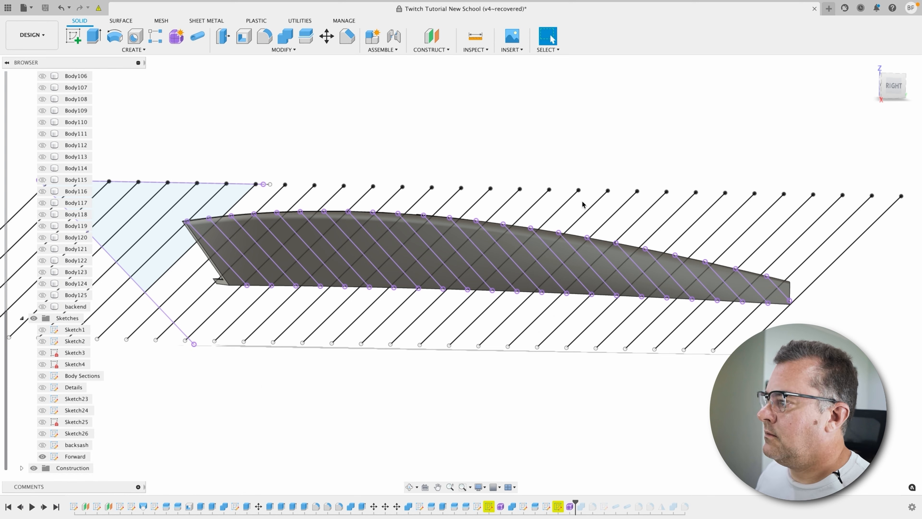
scroll(476, 340, down, 3)
click(75, 37)
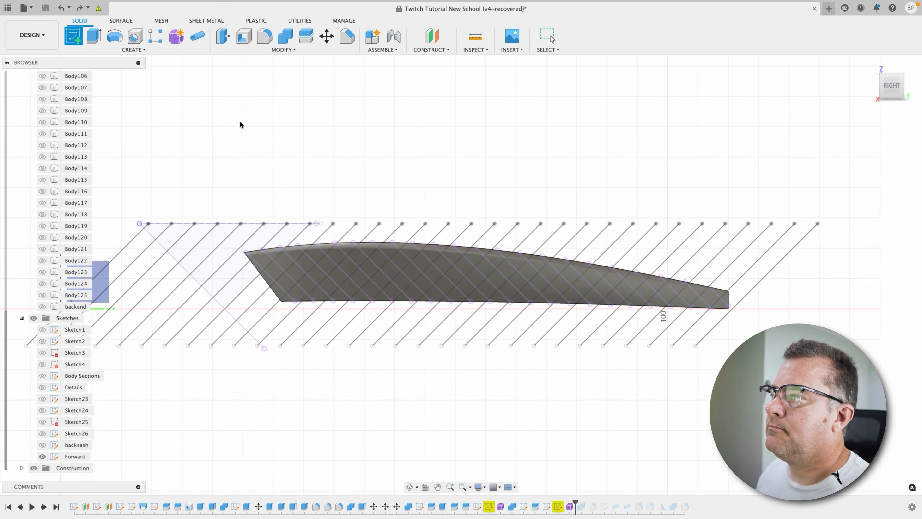
click(279, 140)
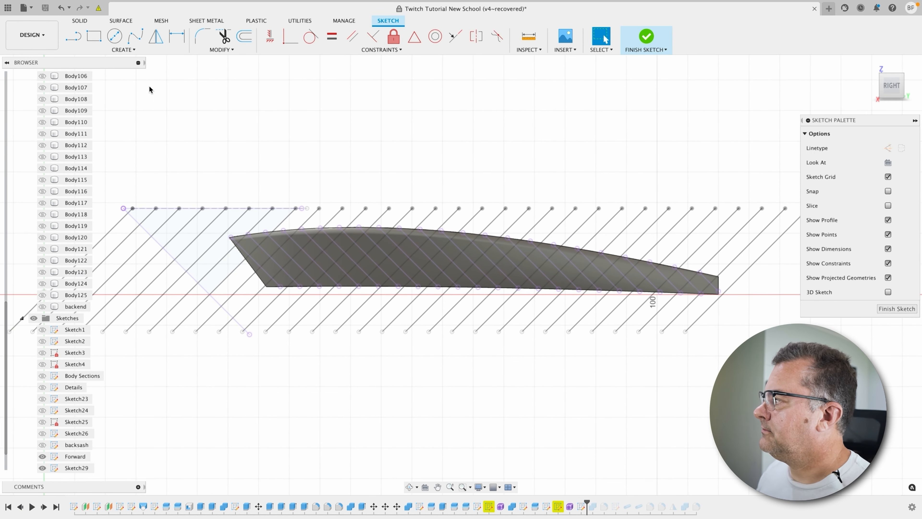
Step: Project the forward-slanting lines onto the body's side face along the X-axis vector, and finish the sketch
click(123, 49)
mouse_move(111, 203)
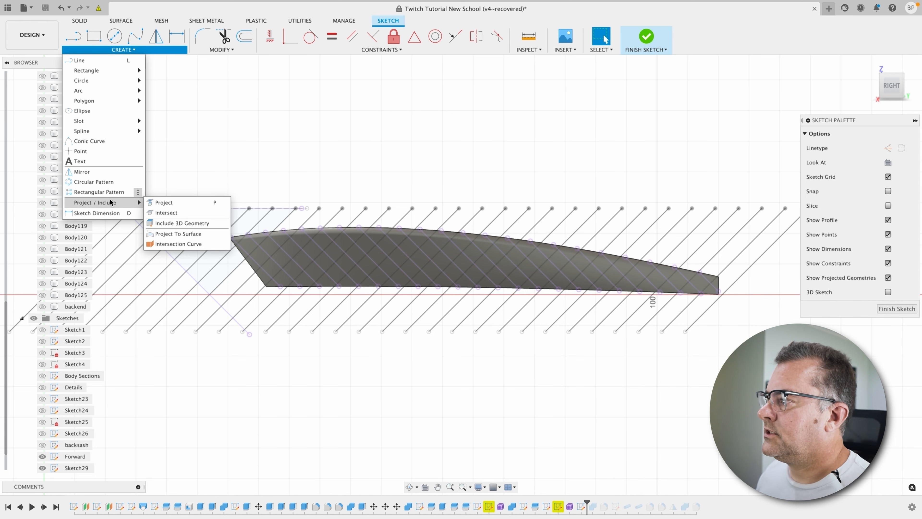
click(179, 234)
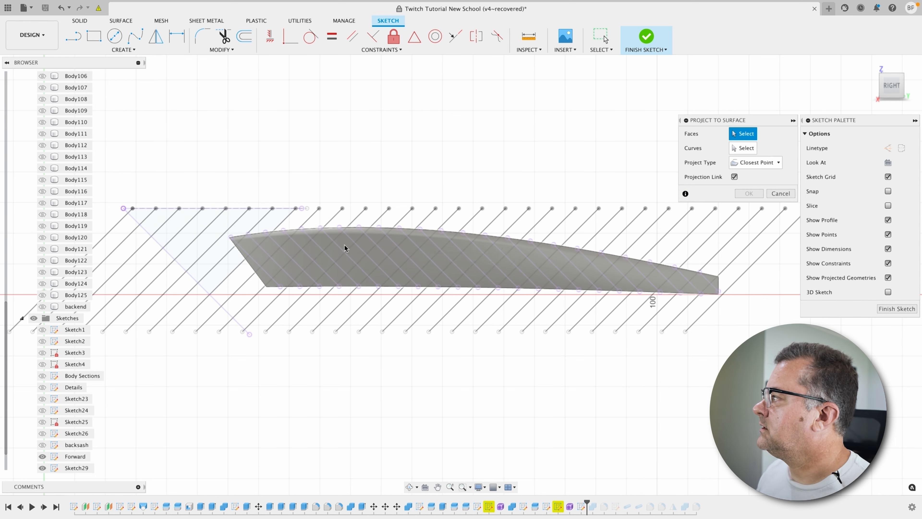
click(346, 248)
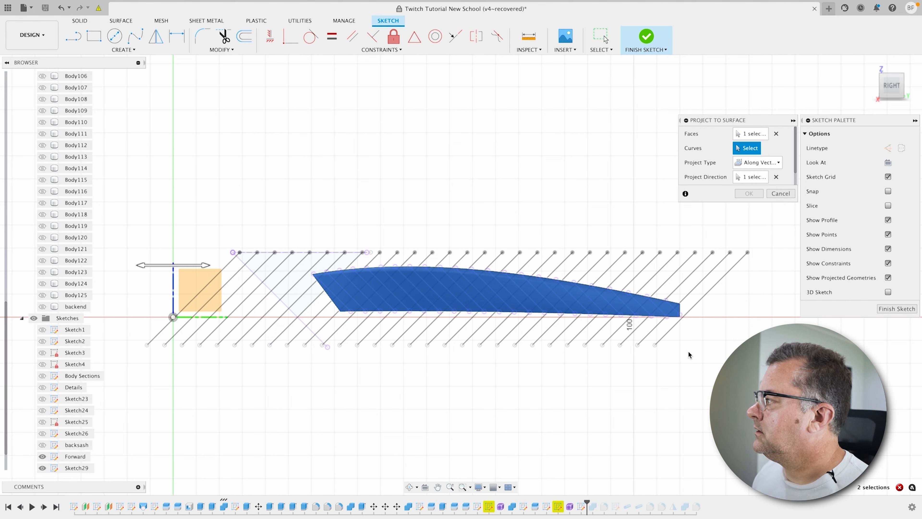
mouse_move(689, 353)
mouse_down()
mouse_move(501, 338)
mouse_move(262, 339)
mouse_up()
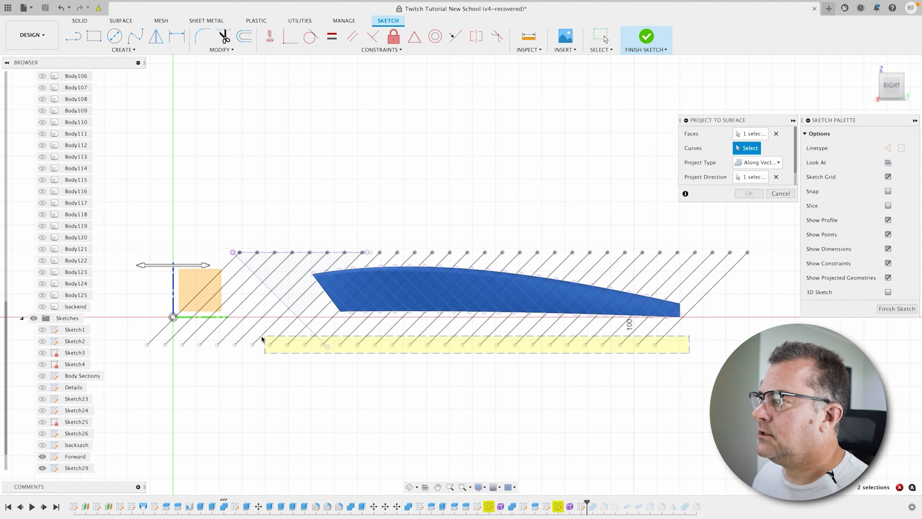
drag(147, 339, 146, 340)
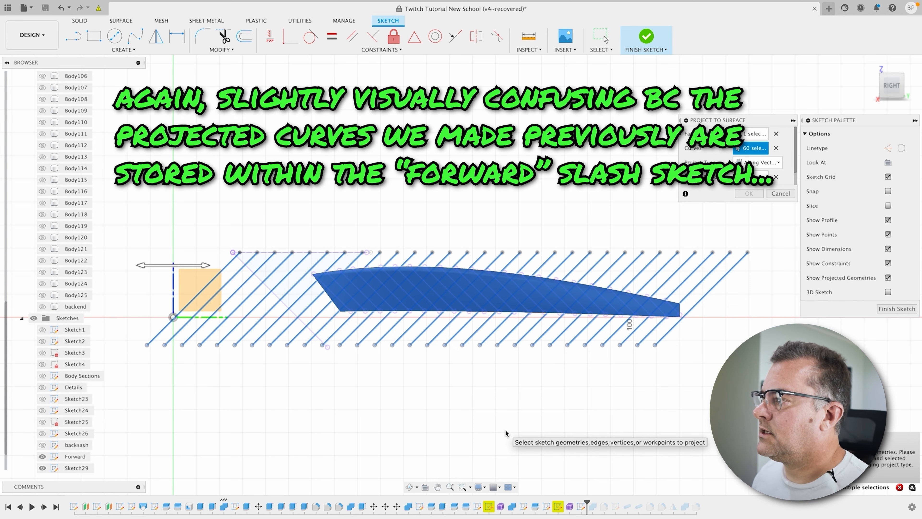
shift+middle_drag(193, 392, 447, 301)
click(754, 177)
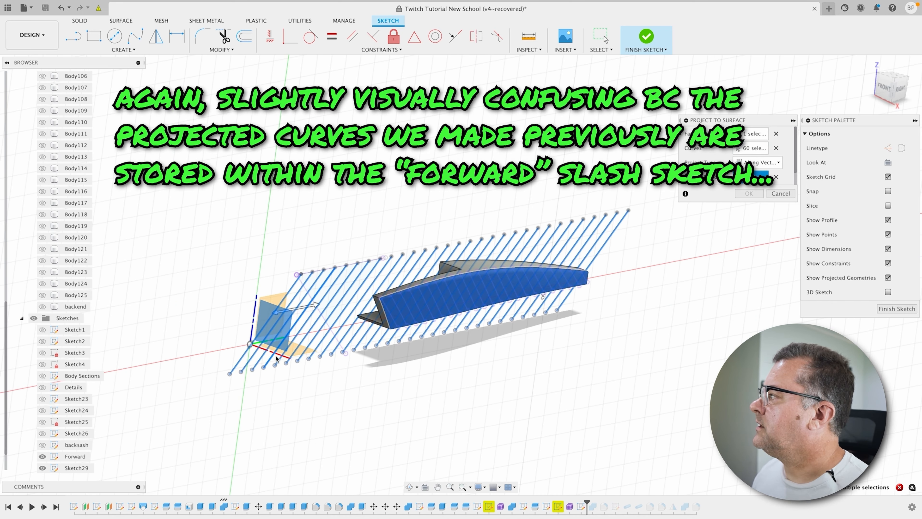
mouse_move(422, 401)
shift+middle_down()
mouse_move(400, 376)
mouse_move(385, 393)
mouse_move(387, 370)
mouse_move(389, 392)
shift+middle_up()
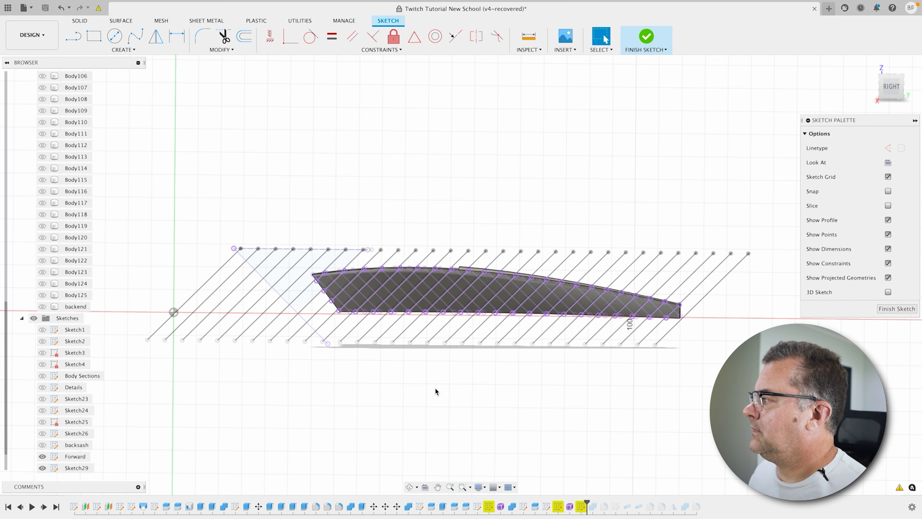
click(892, 314)
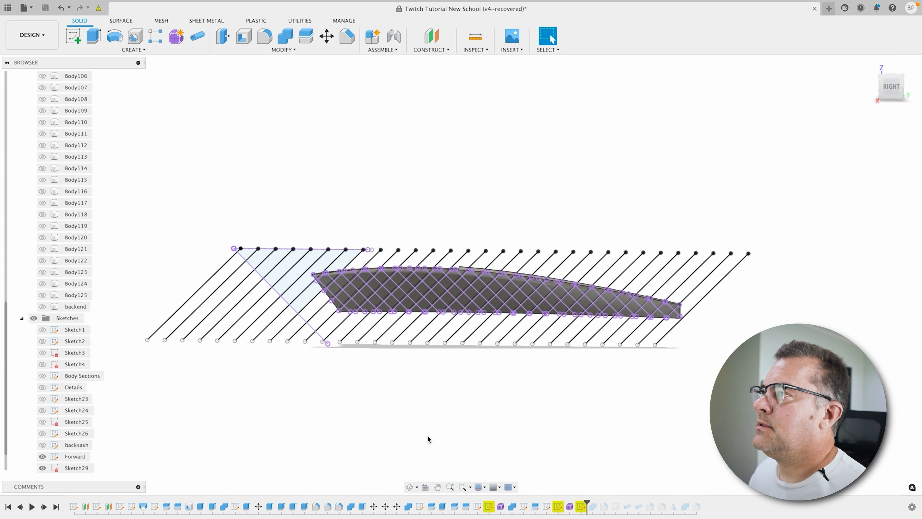
Step: Start a new form and hide the Forward sketch, leaving only Sketch29 with its projected curves displayed
shift+middle_drag(349, 424, 423, 435)
click(176, 36)
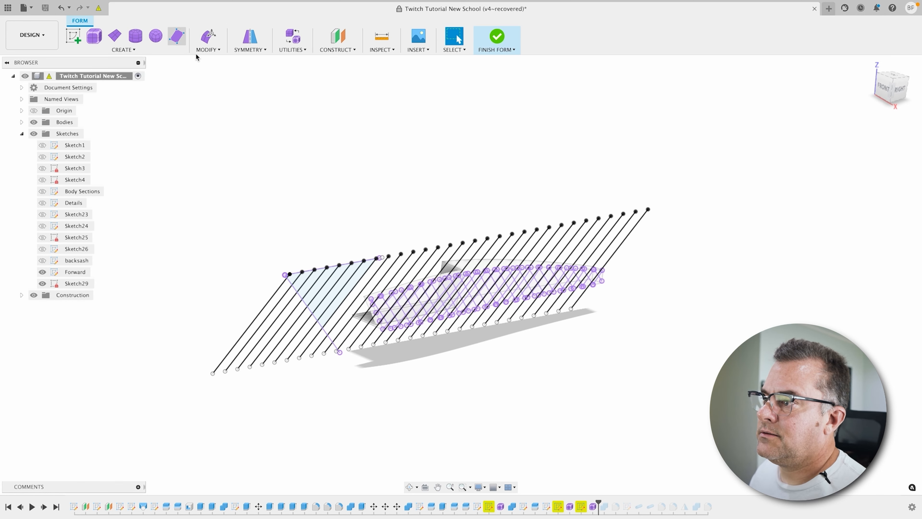
click(893, 78)
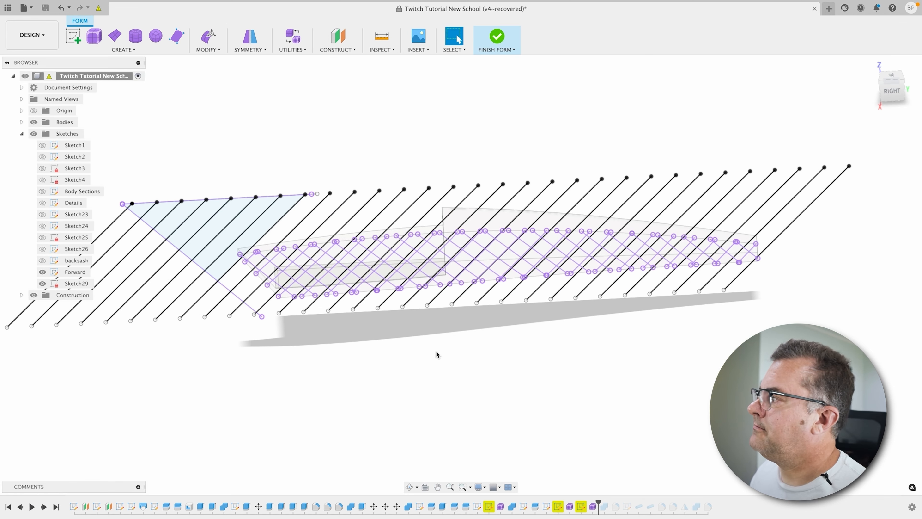
click(42, 284)
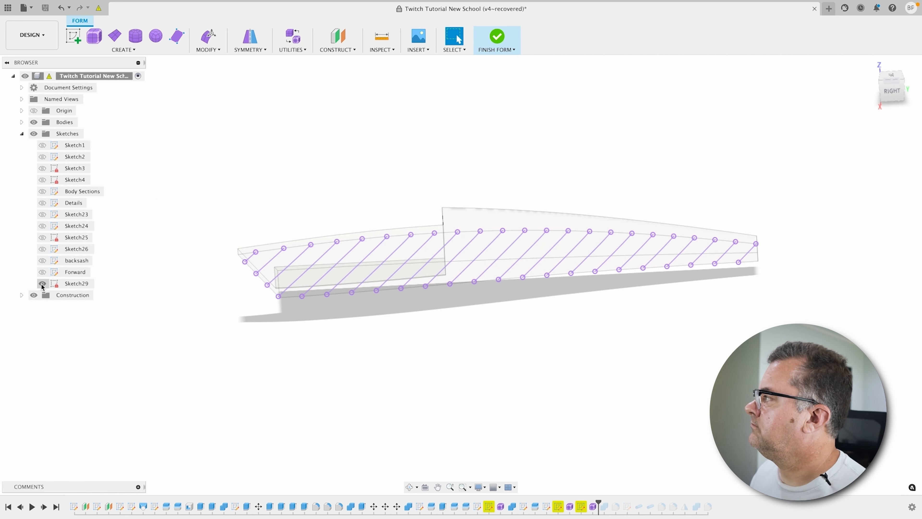
shift+middle_drag(438, 344, 455, 389)
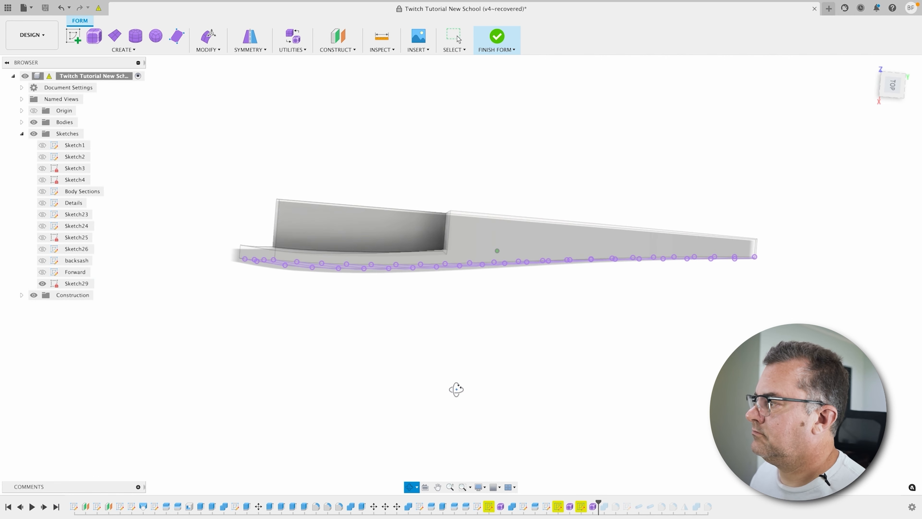
Step: Use the Pipe command on all the forward-slanting projected curves of Sketch29
click(121, 50)
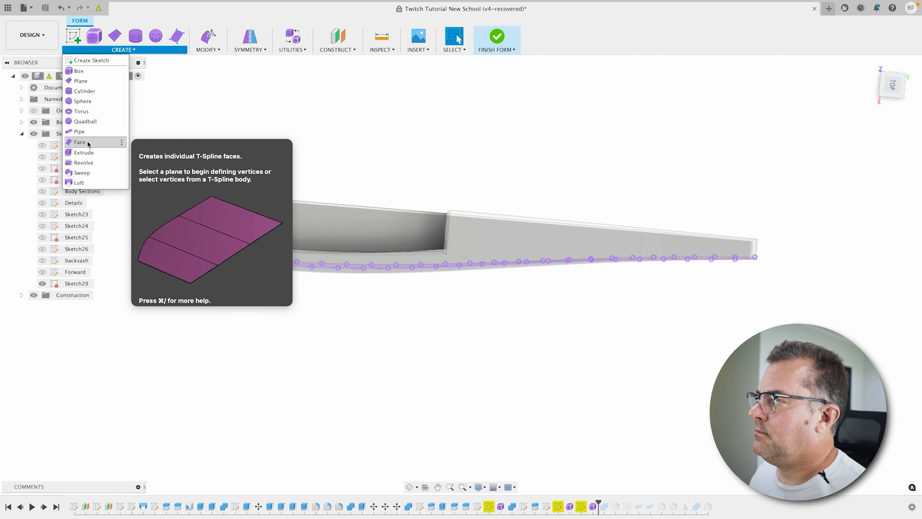
click(90, 131)
scroll(627, 319, down, 2)
middle_drag(626, 317, 552, 355)
drag(695, 353, 240, 268)
Step: Give the forward-slanting pipes the Square end type, create them and finish the form
click(814, 133)
click(860, 176)
click(840, 198)
shift+middle_drag(507, 353, 488, 233)
click(871, 268)
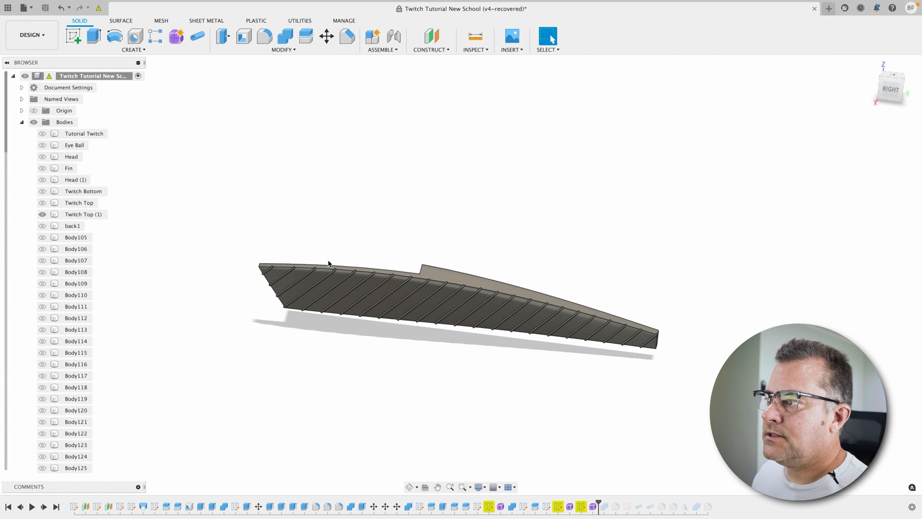
Step: Show all the backward-slanting pipe bodies from back1 to backend again, alongside the visible forward-slanting pipes
scroll(82, 409, down, 15)
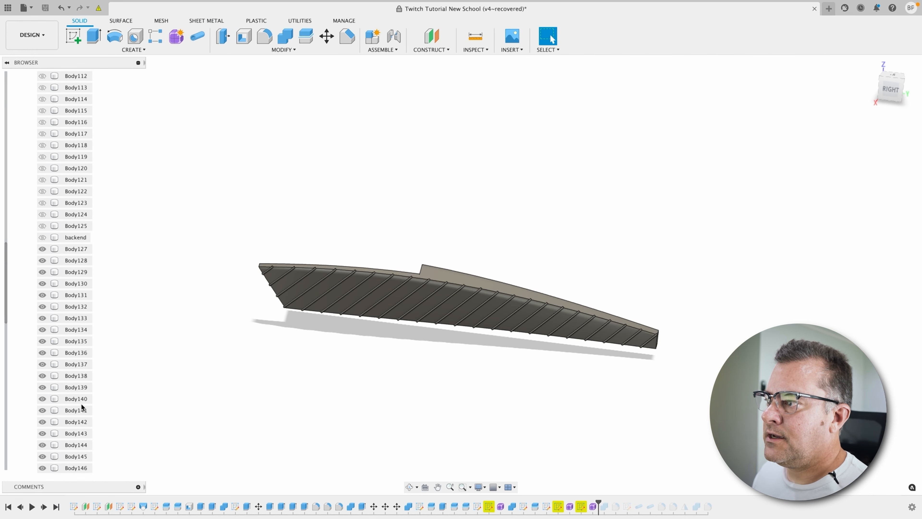
scroll(91, 406, up, 3)
click(75, 271)
scroll(139, 280, down, 1)
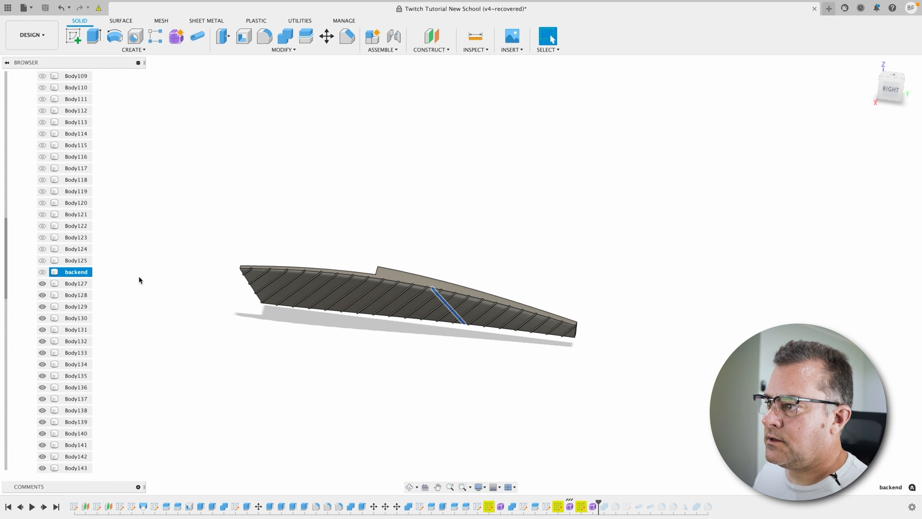
scroll(76, 263, up, 5)
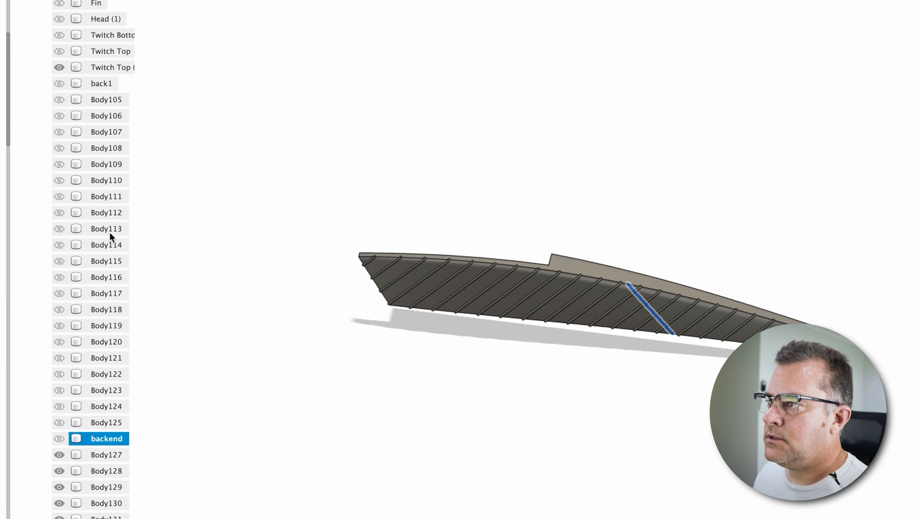
shift+click(106, 83)
right_click(106, 84)
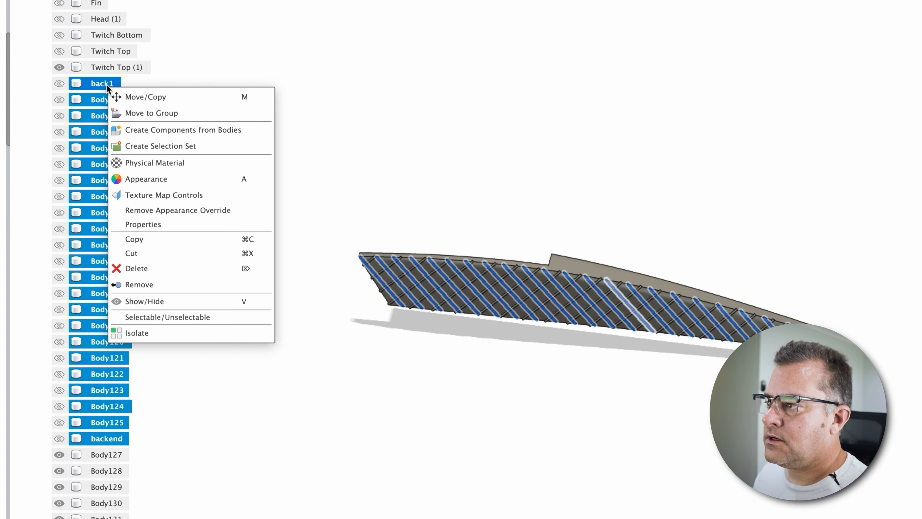
click(172, 284)
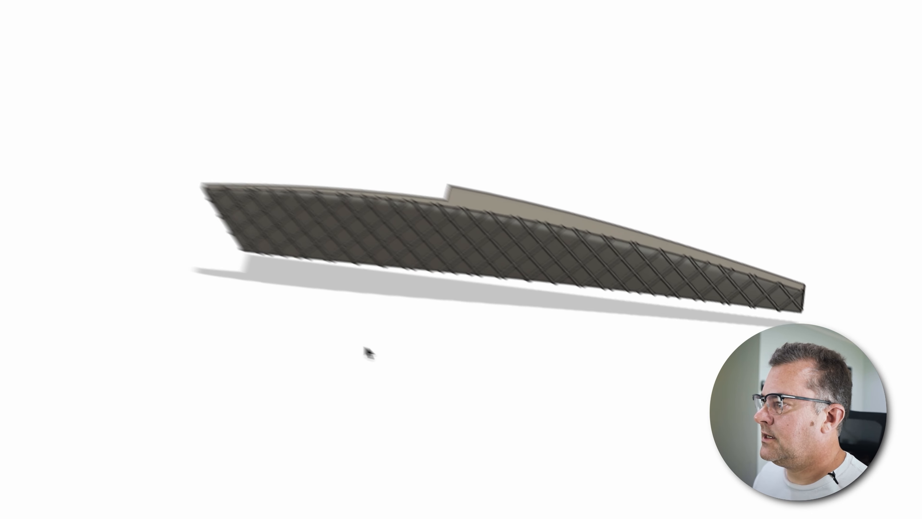
mouse_move(240, 313)
shift+middle_down()
mouse_move(232, 333)
mouse_move(234, 289)
mouse_move(238, 300)
shift+middle_up()
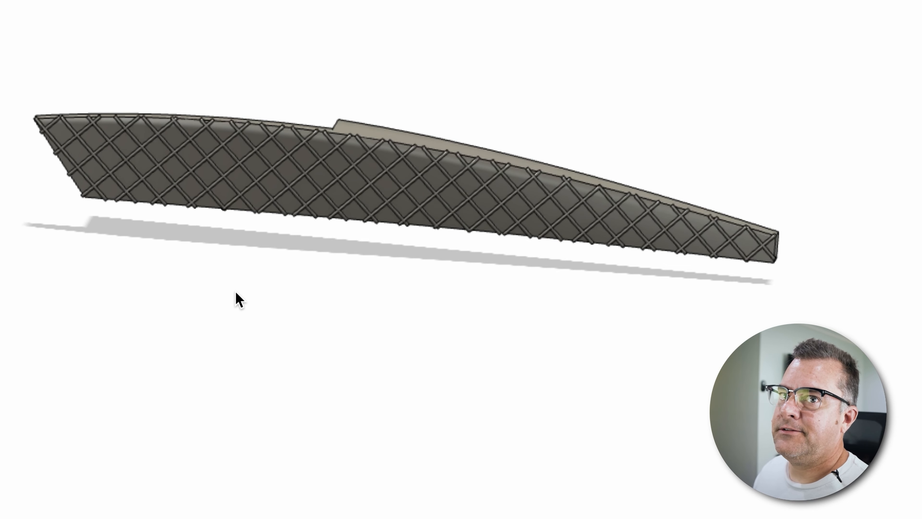
Step: Use Combine with the Cut operation to cut every pipe body, from back1 to the last one, out of Twitch Top (1)
click(286, 35)
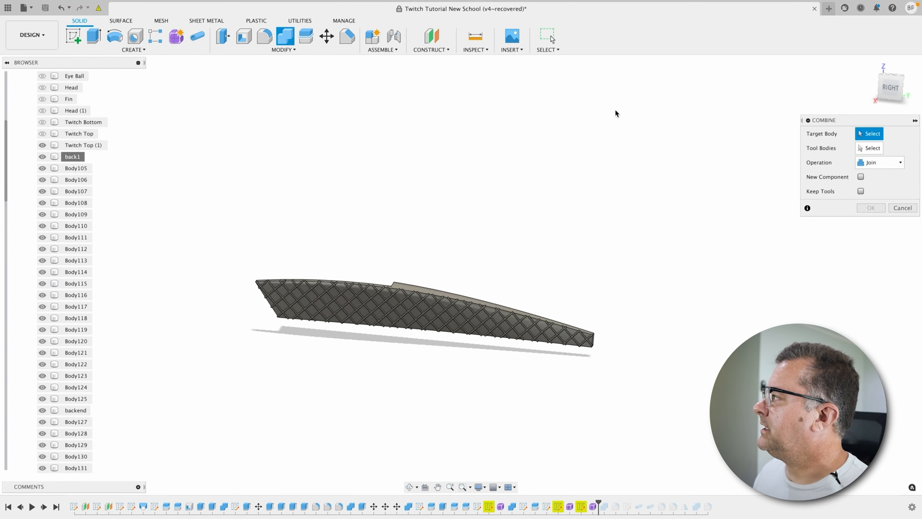
click(407, 288)
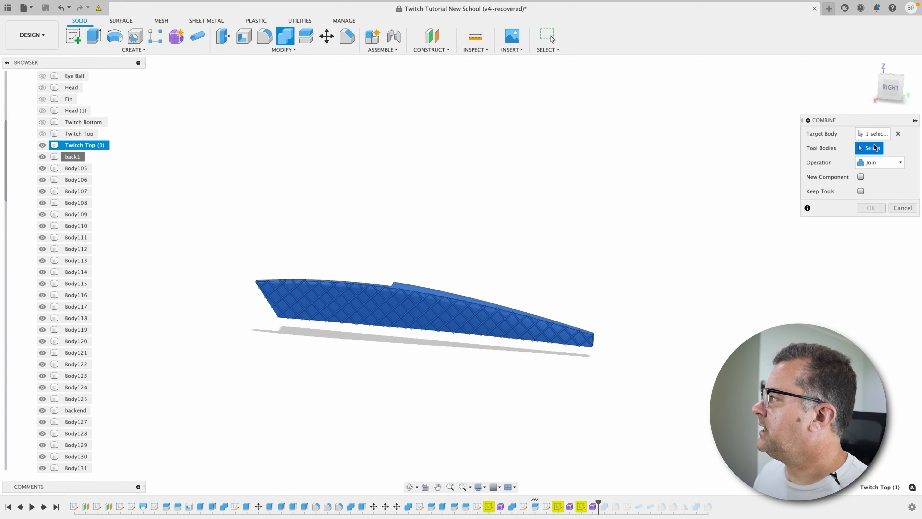
click(75, 157)
scroll(147, 370, up, 5)
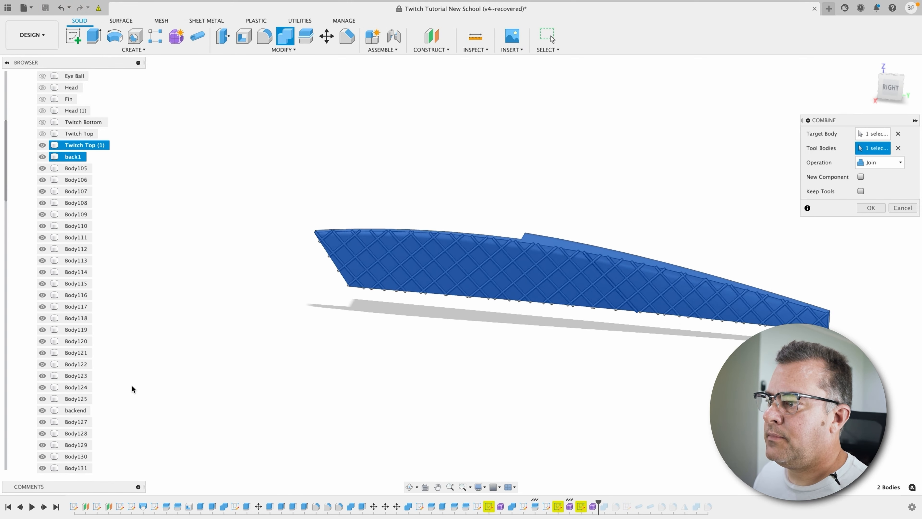
scroll(98, 378, up, 3)
scroll(87, 383, down, 5)
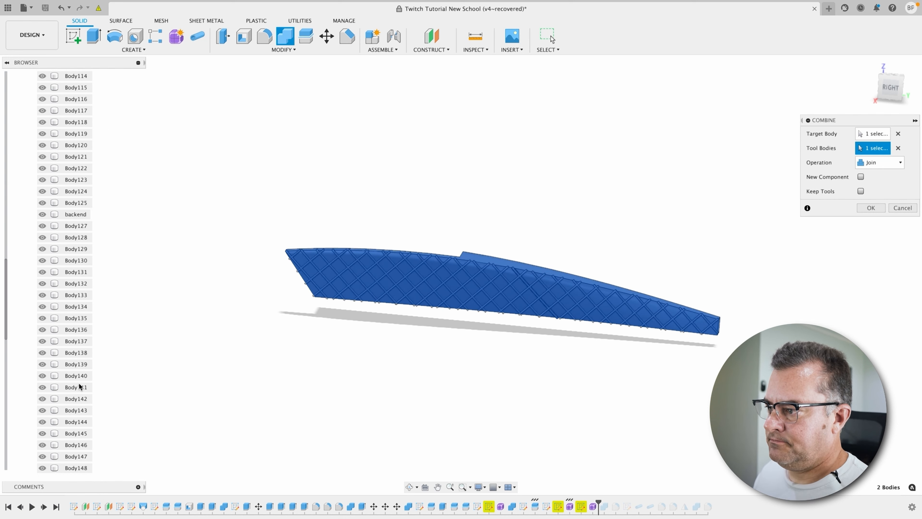
scroll(81, 399, down, 2)
shift+click(75, 433)
click(881, 162)
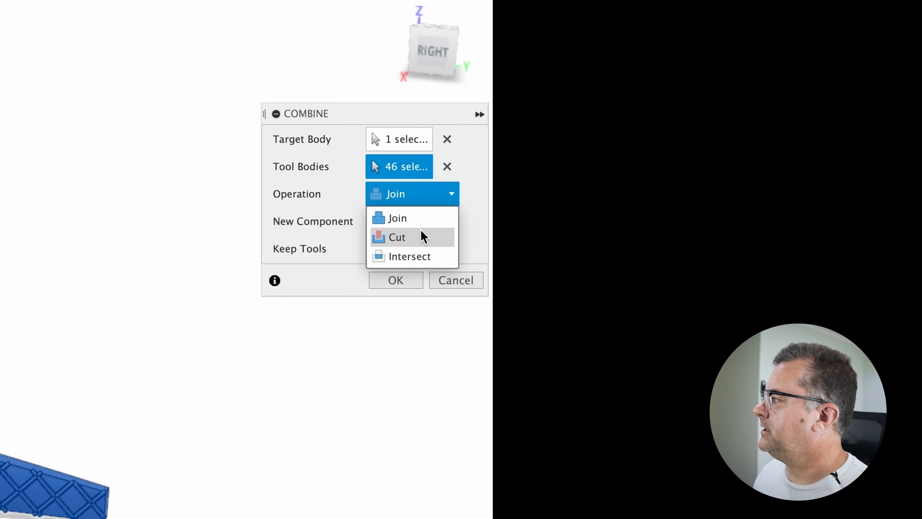
click(875, 186)
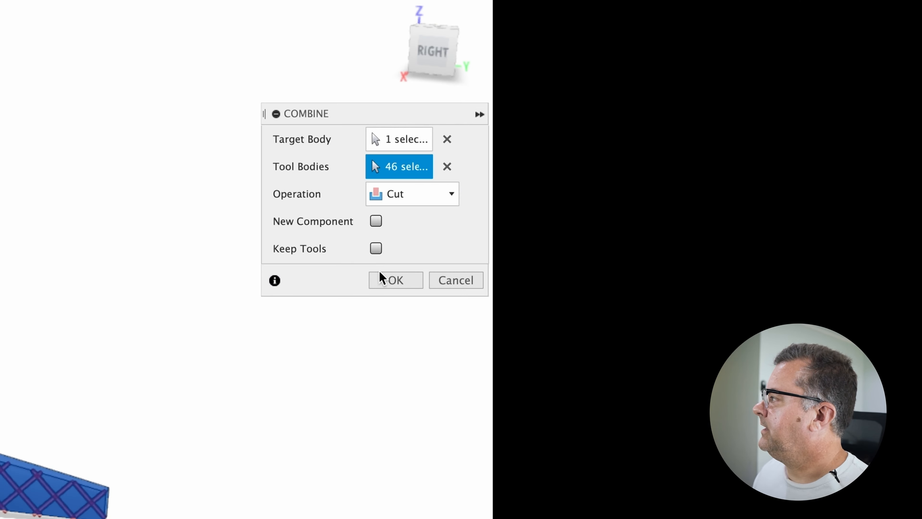
click(398, 286)
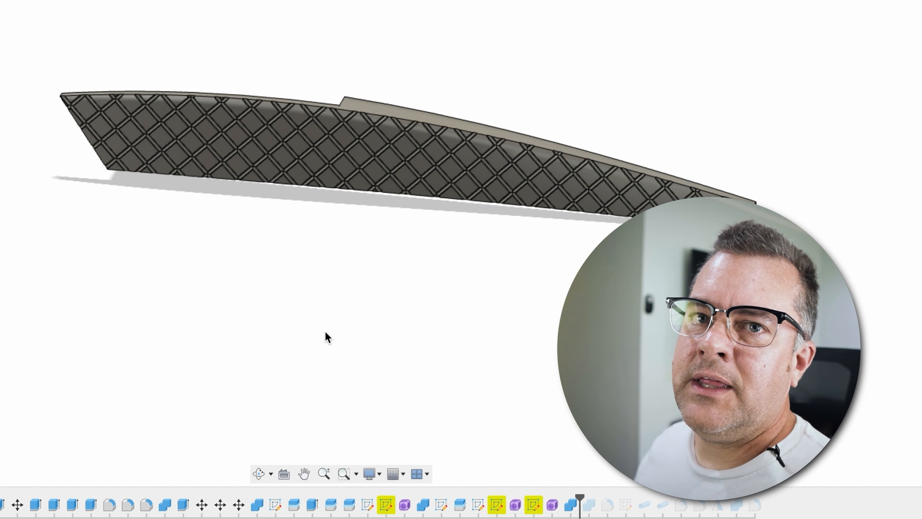
Step: Show the Twitch Top and Twitch Bottom bodies and the Details sketch, seen straight from the right side
scroll(239, 259, up, 5)
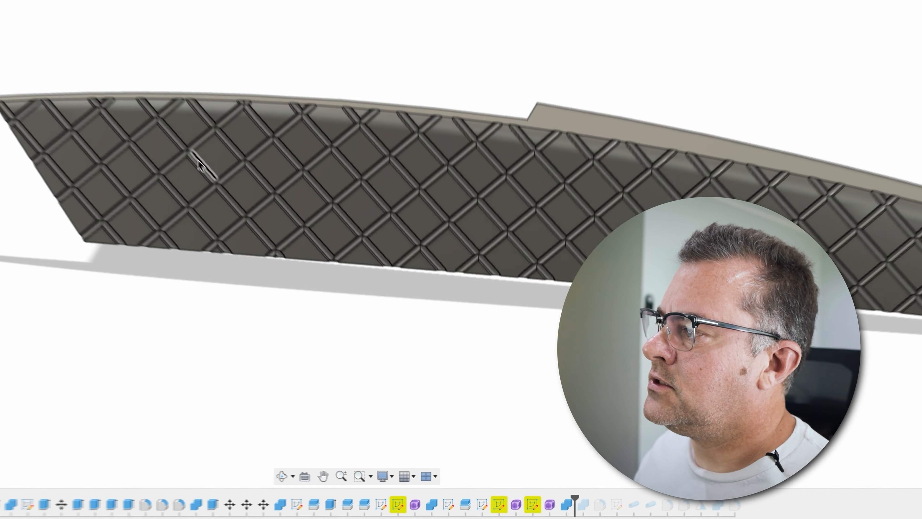
scroll(252, 222, up, 3)
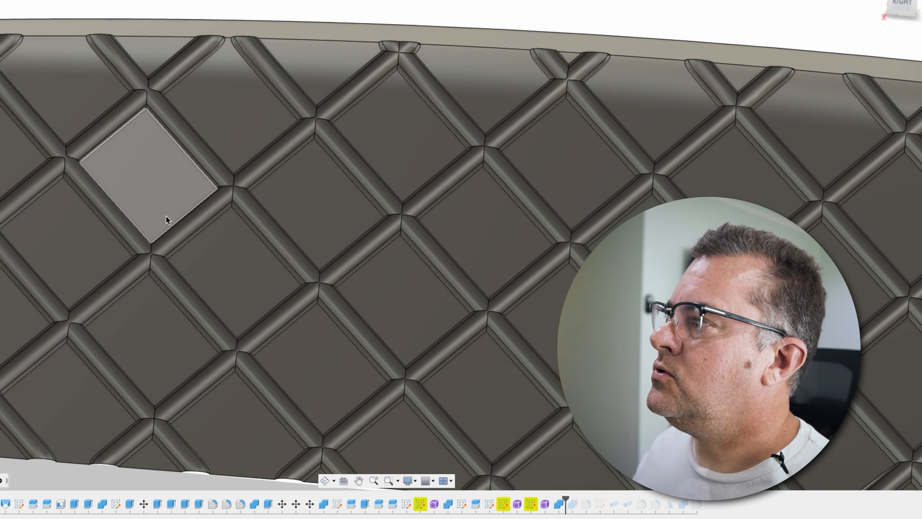
middle_drag(168, 220, 166, 244)
scroll(165, 244, down, 3)
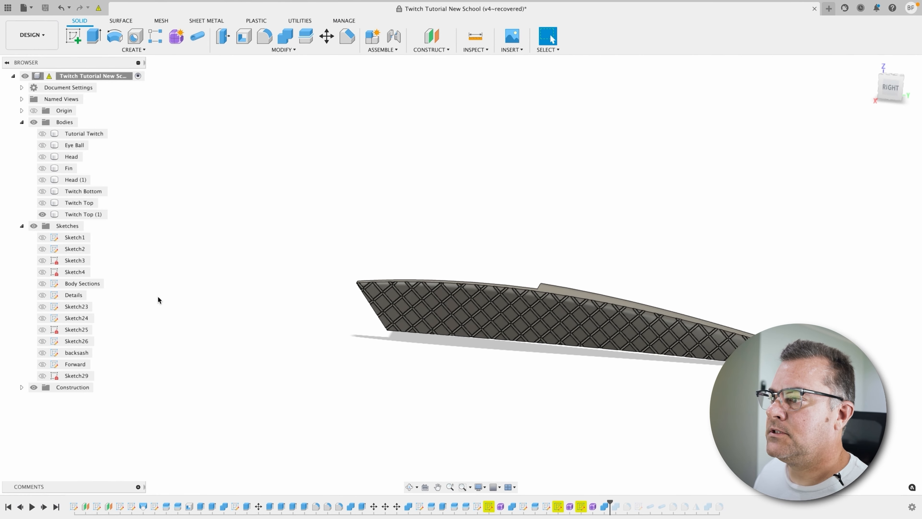
click(42, 202)
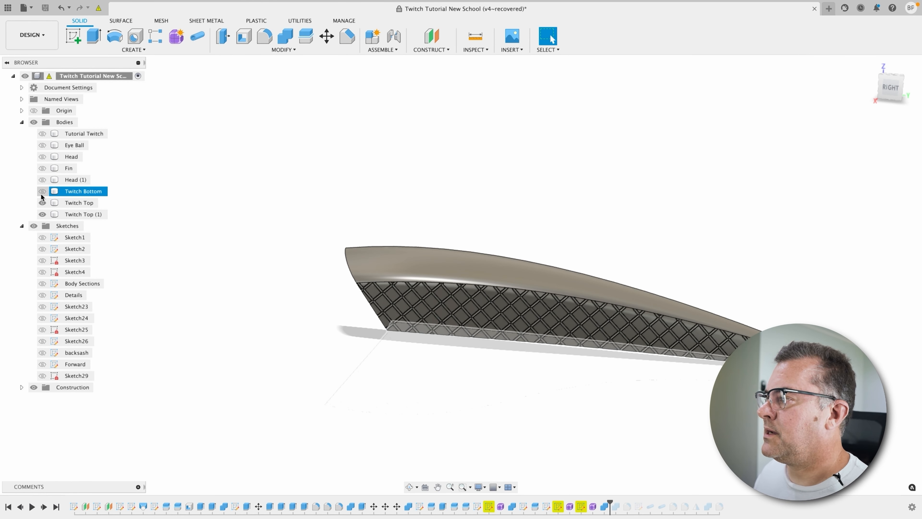
click(42, 191)
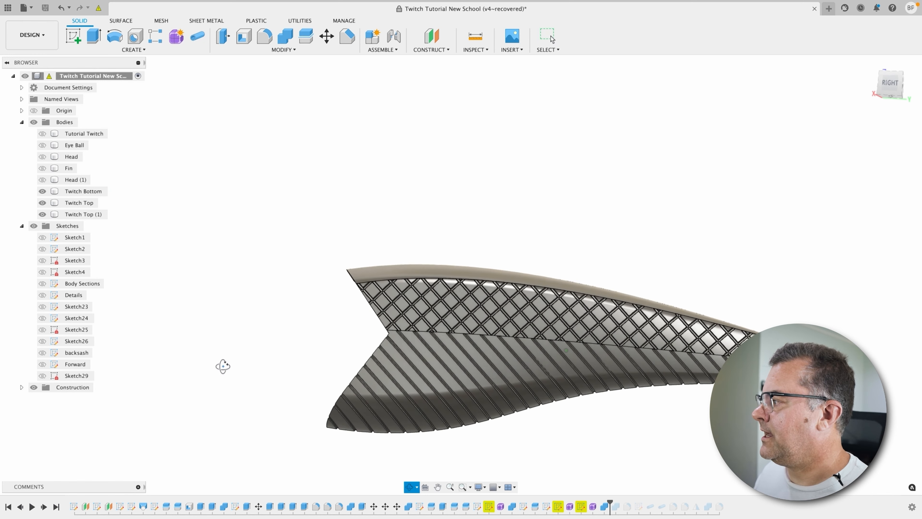
click(890, 88)
middle_drag(631, 417, 505, 387)
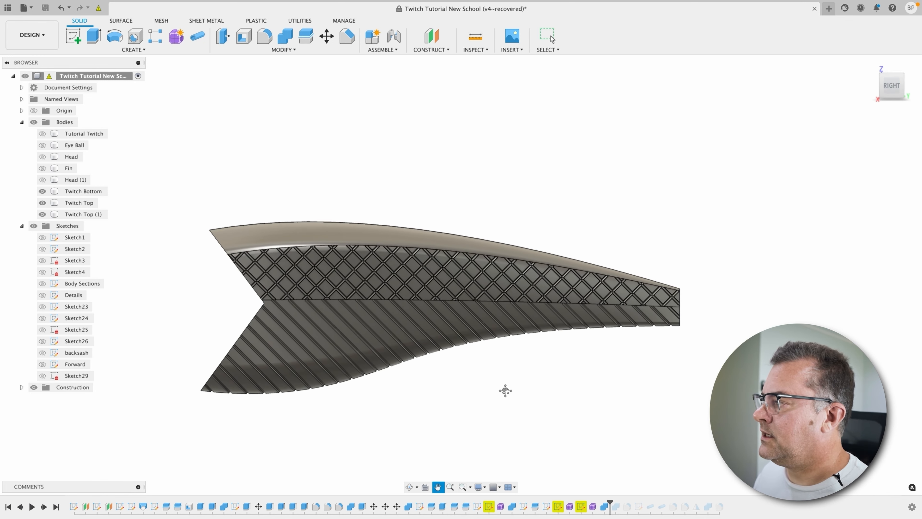
click(316, 330)
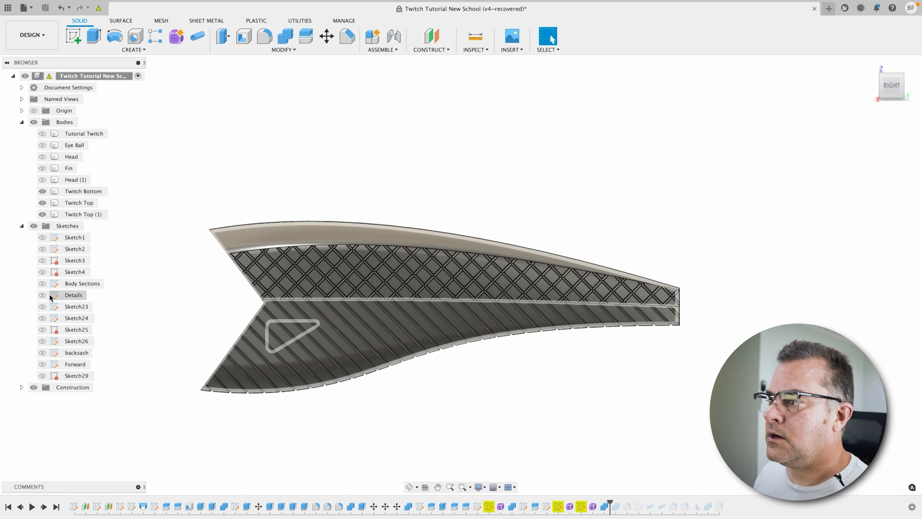
click(42, 295)
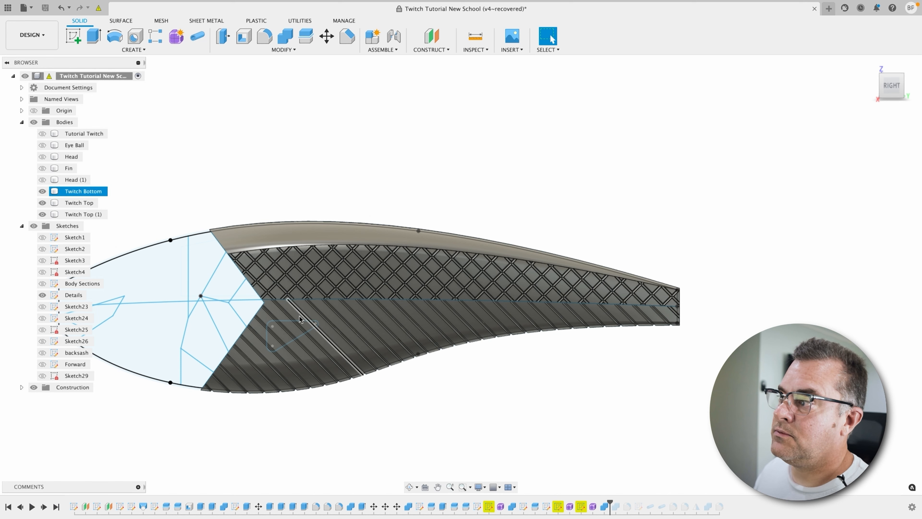
Step: Join Twitch Bottom and Twitch Top (1) to Twitch Top with Combine, and rename the resulting body Twitch Body
click(285, 36)
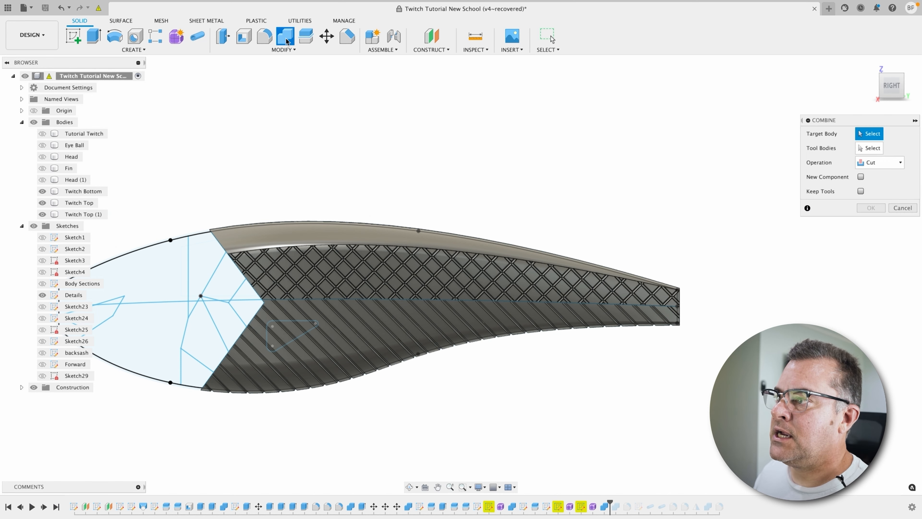
click(73, 206)
click(76, 191)
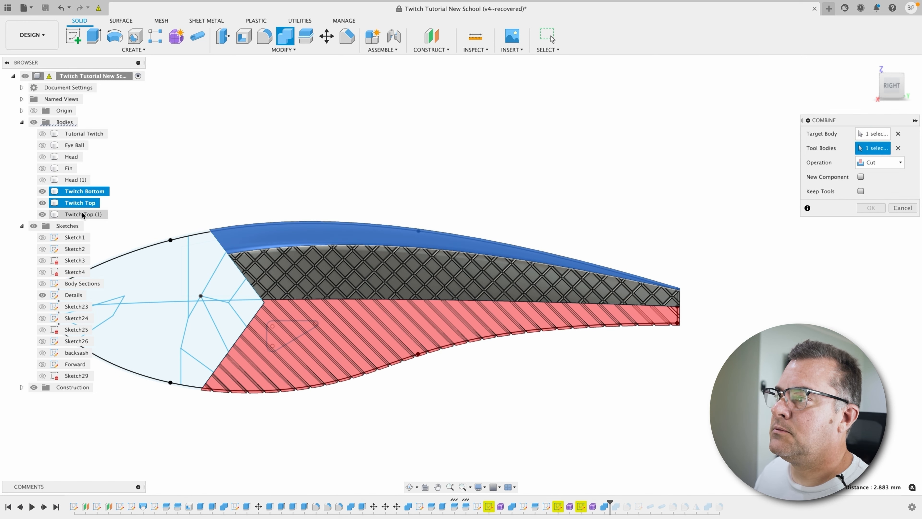
click(897, 163)
click(886, 176)
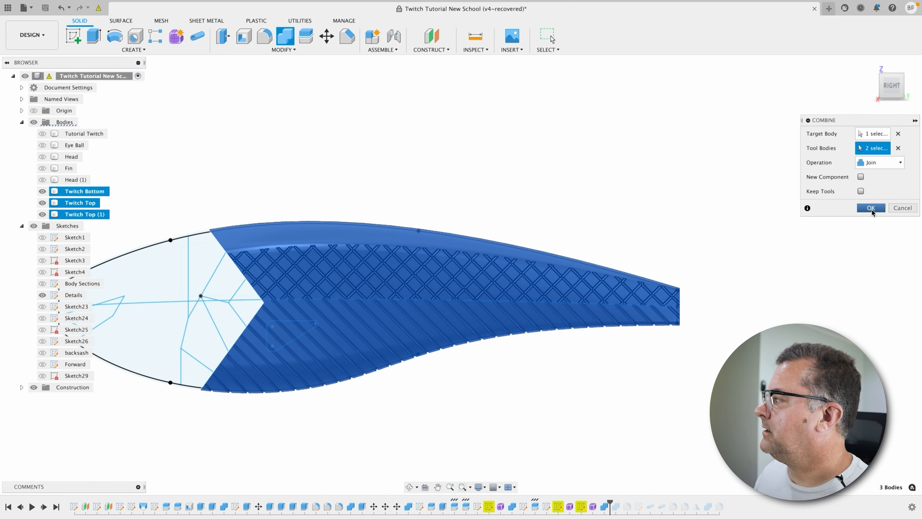
click(871, 209)
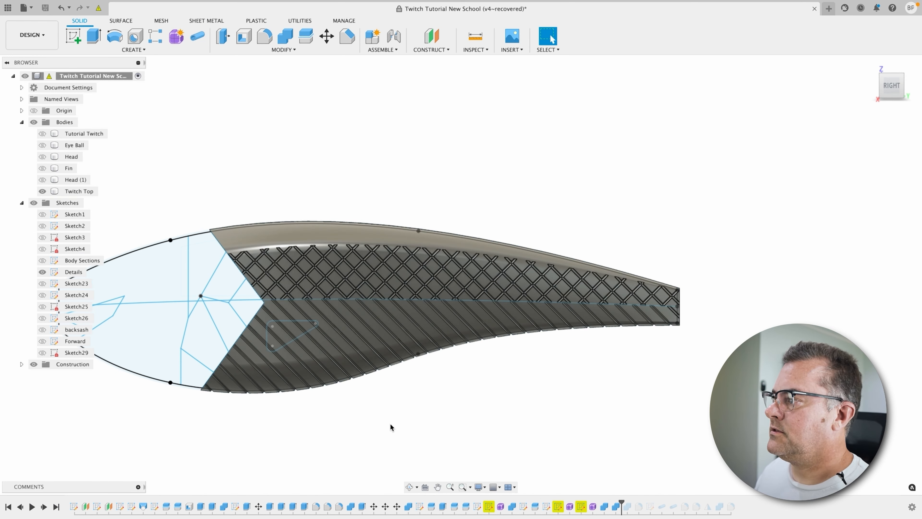
double_click(93, 191)
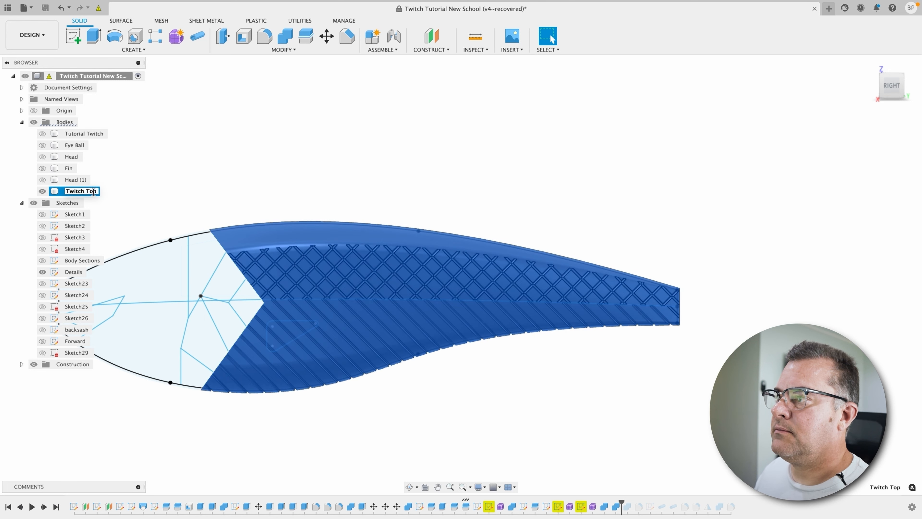
click(94, 192)
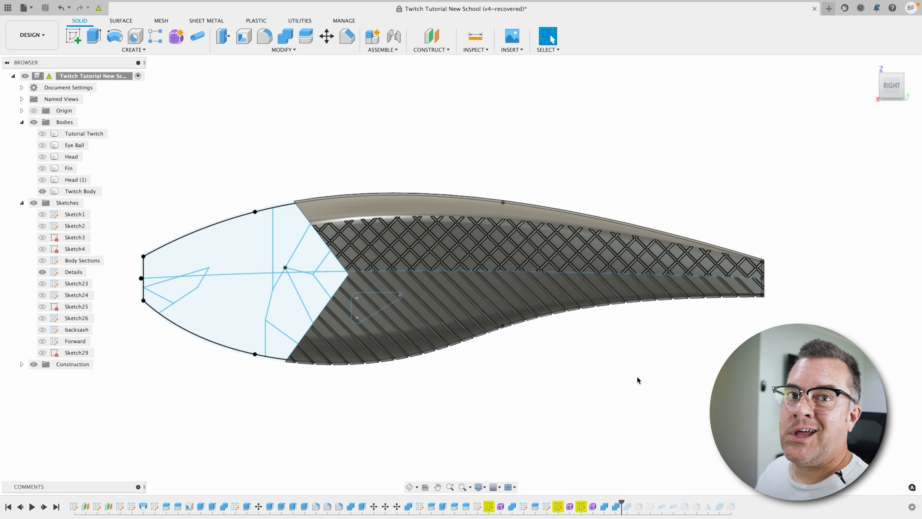
Step: Start a sketch on the side plane and choose the Twitch Body faces along the middle seam as Project to Surface faces
click(74, 36)
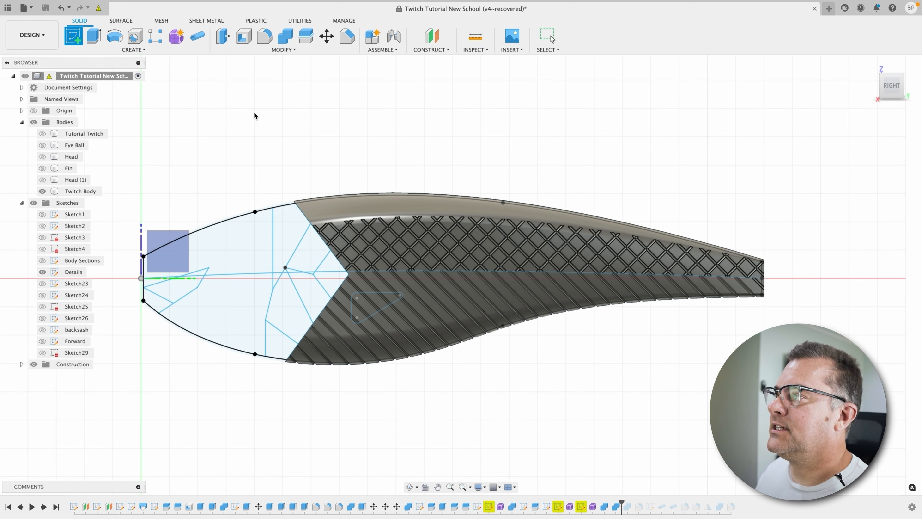
click(173, 248)
click(123, 50)
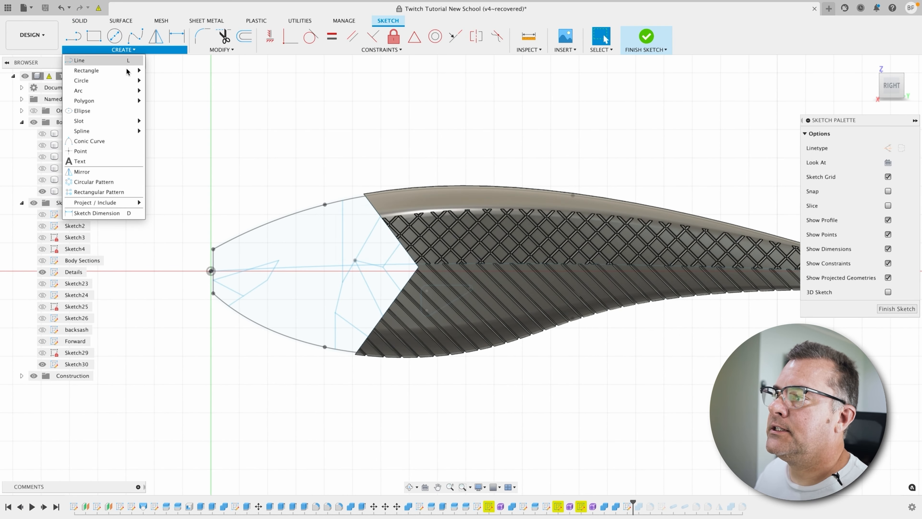
mouse_move(95, 203)
click(174, 234)
click(450, 283)
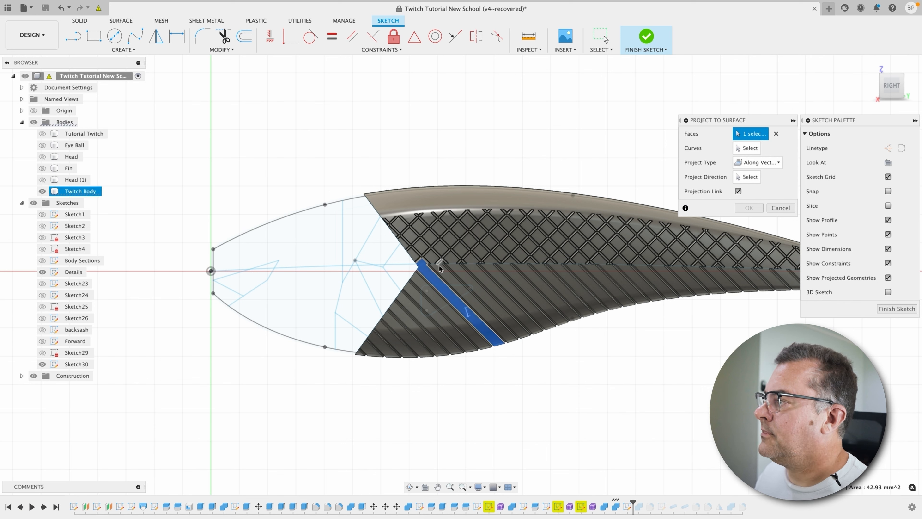
click(505, 273)
click(527, 274)
click(567, 275)
click(599, 275)
click(630, 276)
click(648, 276)
click(668, 277)
click(689, 277)
click(690, 277)
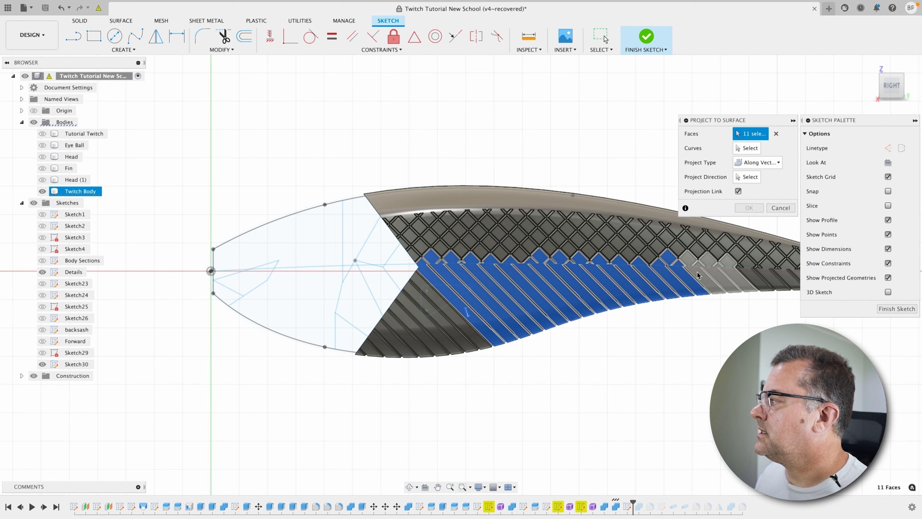
click(744, 277)
click(747, 277)
middle_drag(701, 336, 530, 324)
Step: Project the Details sketch's lengthwise centre line onto the chosen faces along the X-axis vector, and finish the sketch
click(747, 148)
click(207, 260)
click(747, 177)
shift+middle_drag(195, 439, 269, 445)
click(159, 289)
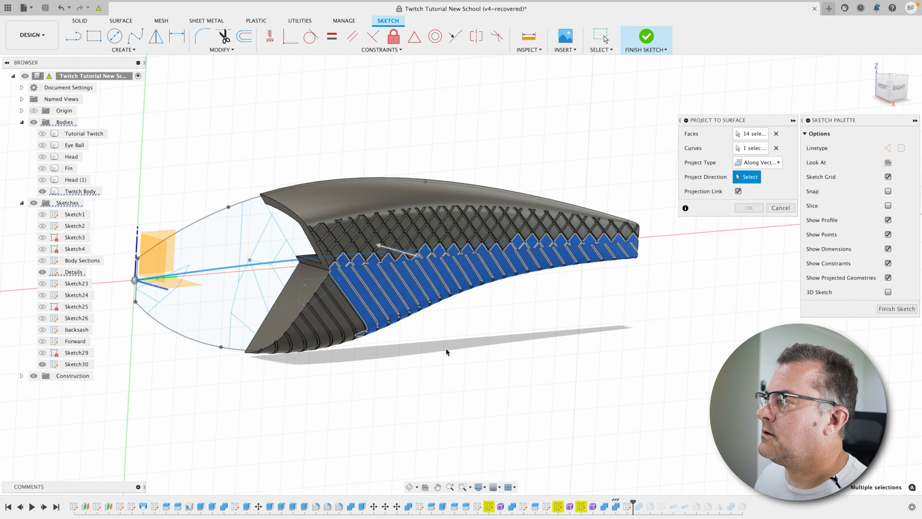
shift+middle_drag(478, 348, 447, 345)
key(Return)
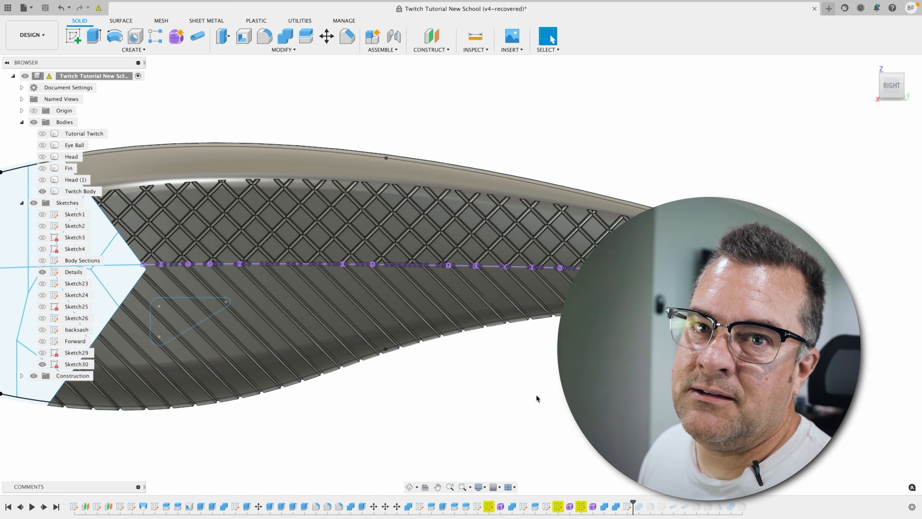
Step: Hide the Twitch Body and the Details sketch, leaving only the projected lateral line of Sketch30 displayed
click(42, 191)
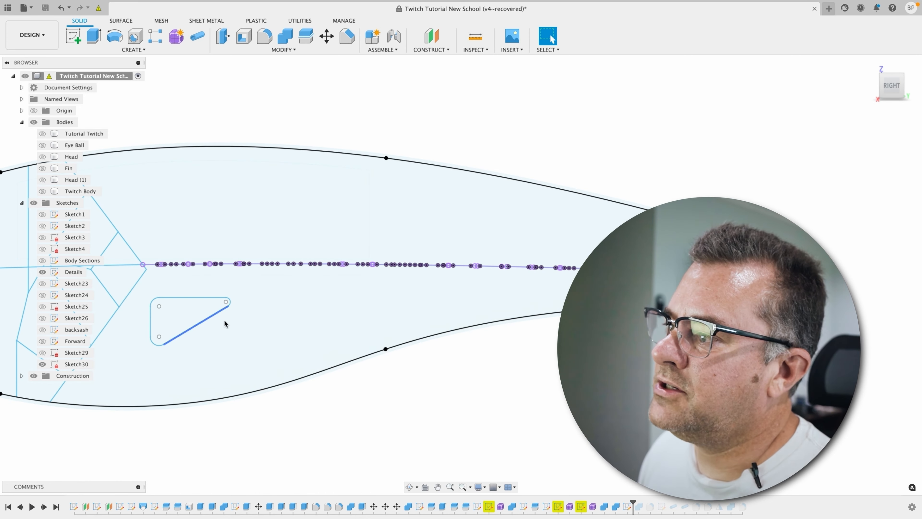
click(42, 272)
shift+middle_drag(269, 316, 329, 401)
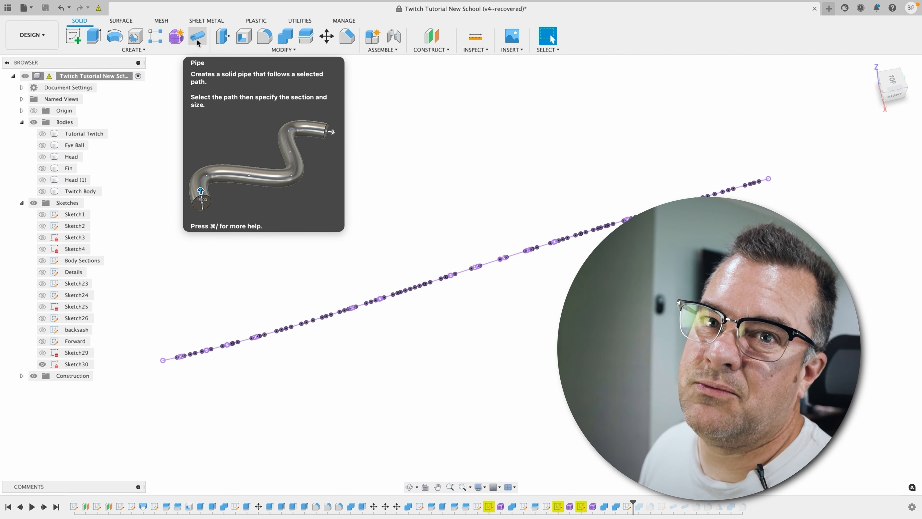
Step: Create solid pipes as new bodies along all the curve segments of the projected lateral line
click(172, 38)
click(124, 50)
click(91, 131)
scroll(601, 310, down, 3)
drag(776, 413, 294, 175)
click(818, 133)
click(860, 176)
click(833, 193)
click(835, 210)
scroll(607, 339, up, 5)
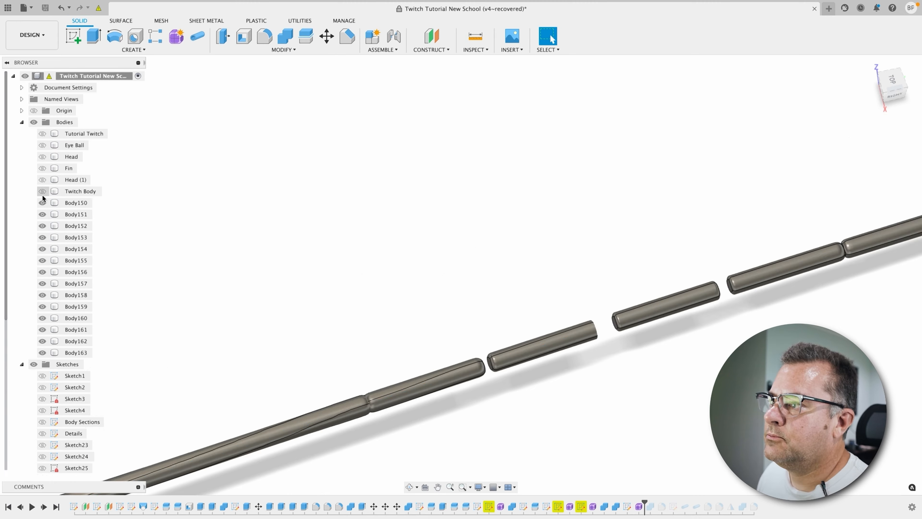
Step: Show the Twitch Body and cut the lateral line into it with Combine, using pipe bodies Body150 to Body163 as tools
click(42, 191)
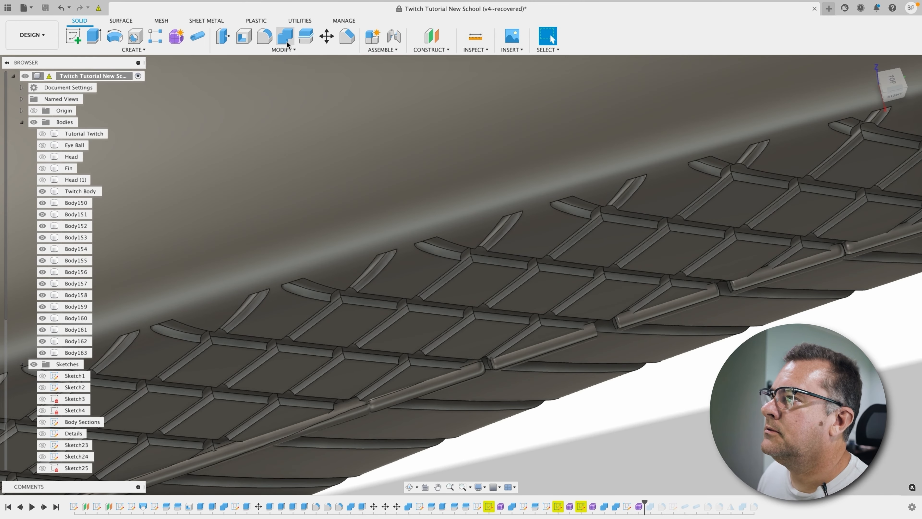
click(286, 37)
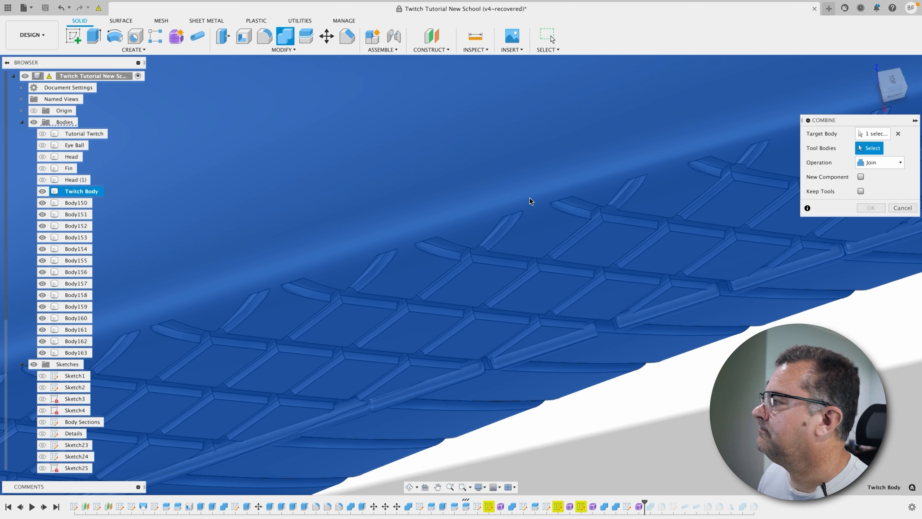
click(74, 203)
shift+click(69, 353)
click(888, 163)
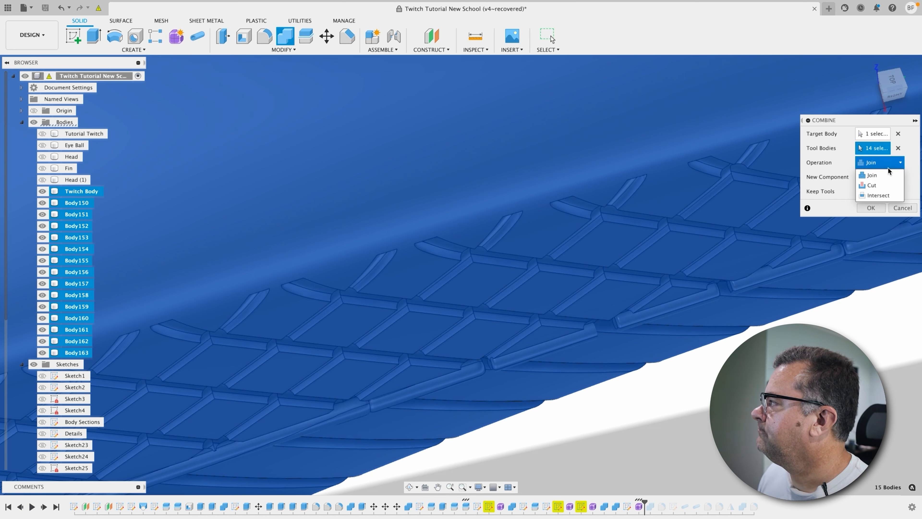
click(876, 205)
click(875, 205)
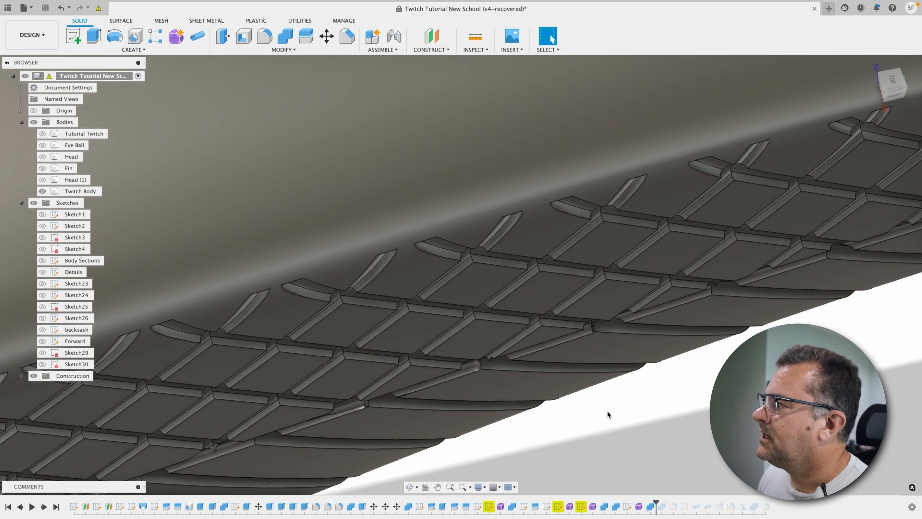
Step: Display the Fin, Head (1) and Head bodies together with the Twitch Body to view the assembled lure from the side
scroll(596, 388, up, 5)
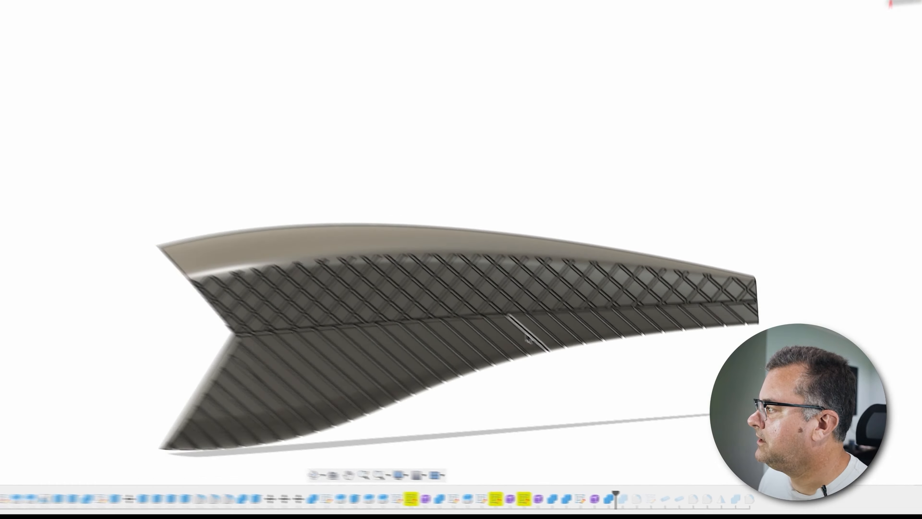
shift+middle_drag(439, 385, 473, 392)
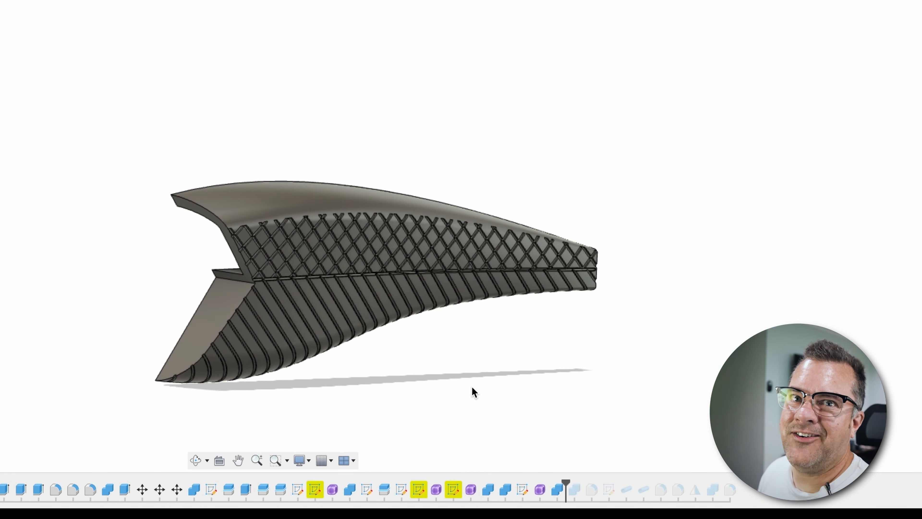
shift+middle_drag(420, 381, 454, 384)
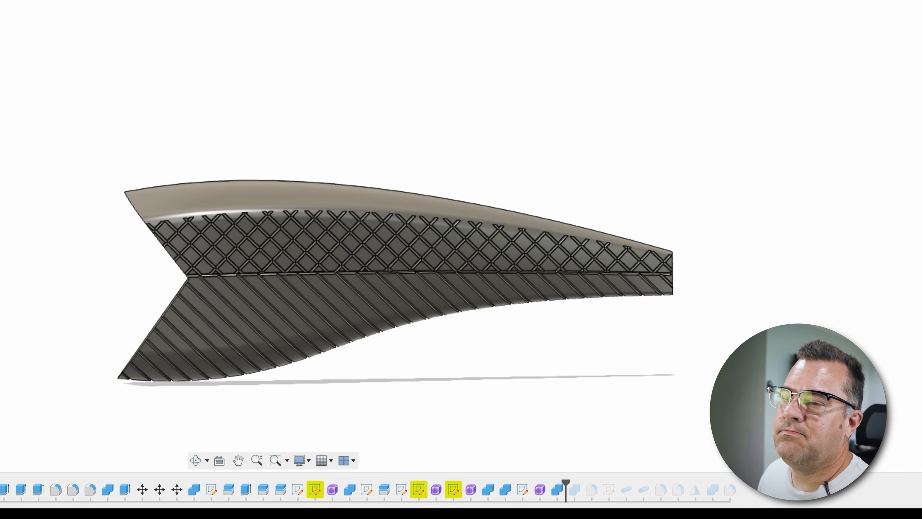
click(0, 0)
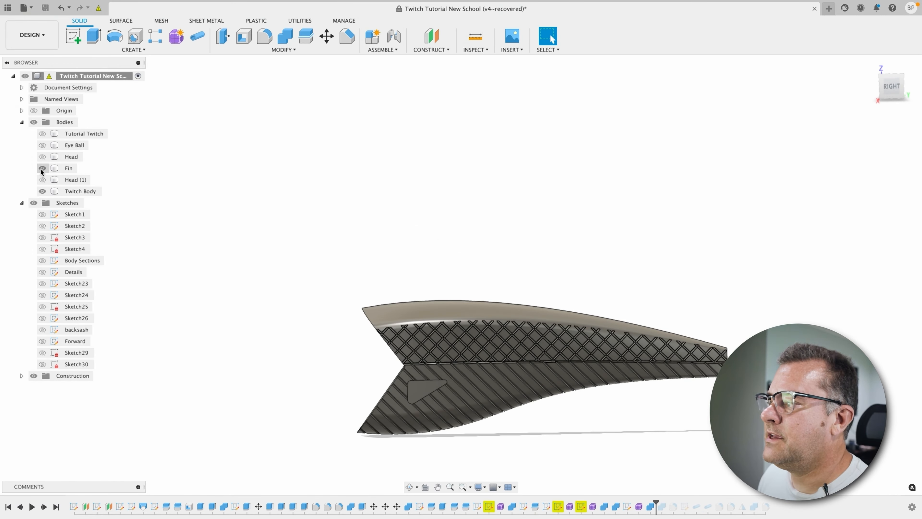
mouse_move(219, 338)
shift+middle_down()
mouse_move(243, 367)
mouse_move(215, 335)
shift+middle_up()
click(51, 181)
click(41, 180)
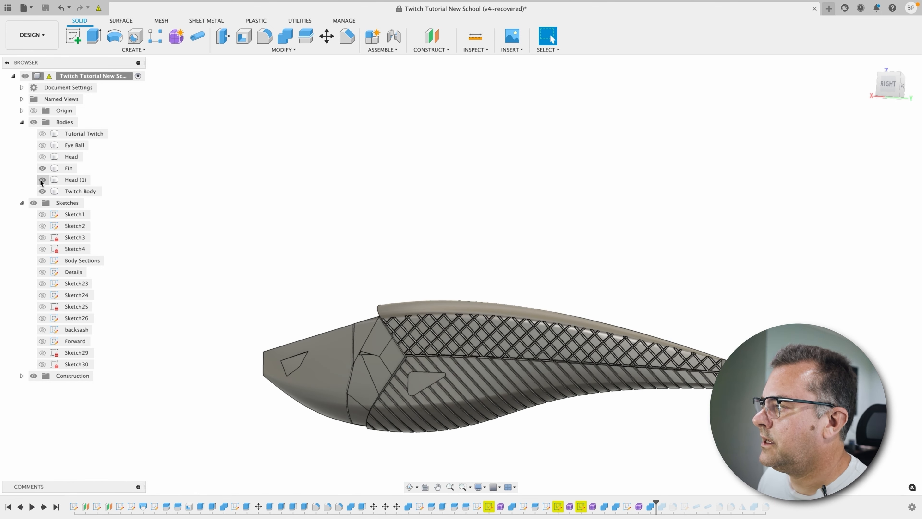
shift+middle_drag(189, 332, 200, 340)
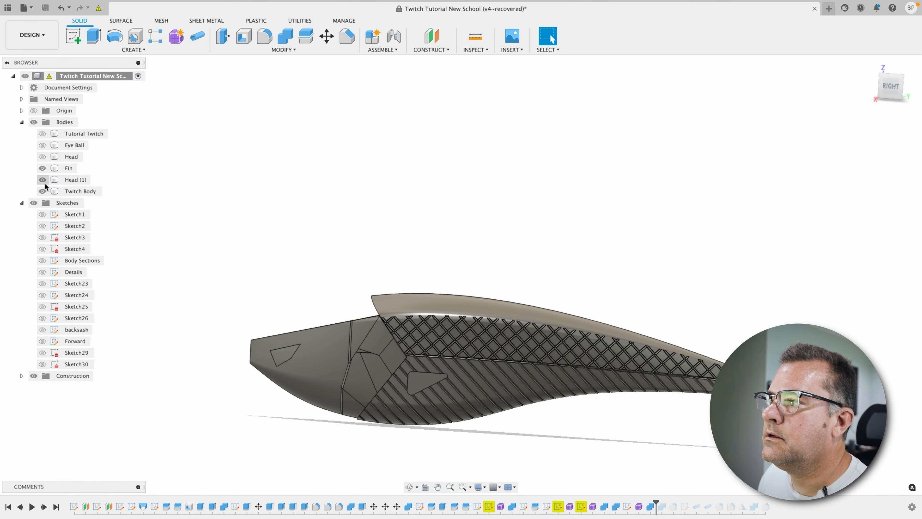
click(42, 157)
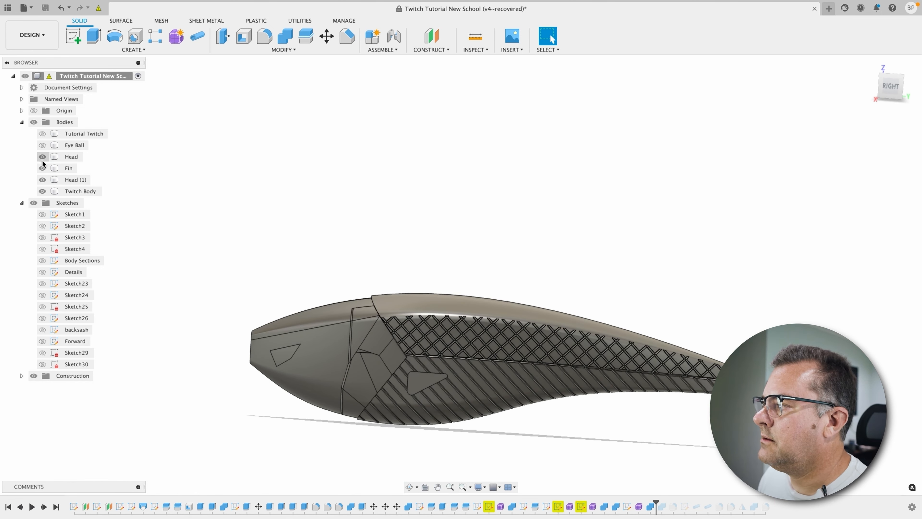